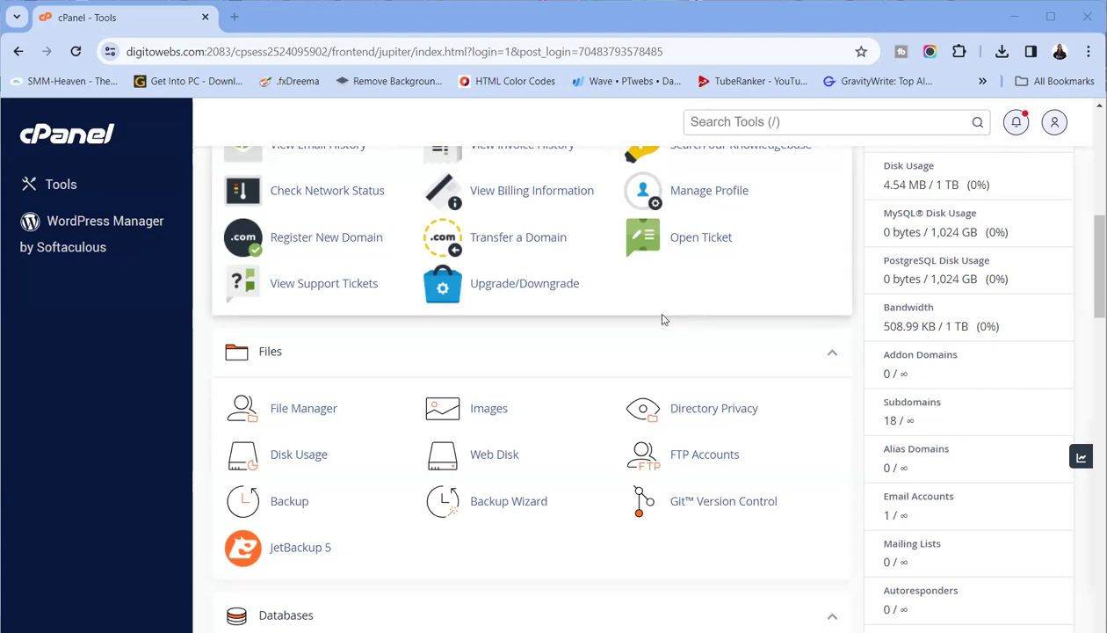
Scroll through the cPanel home page to review its tools and statistics.
scroll(640, 366, "down", 1)
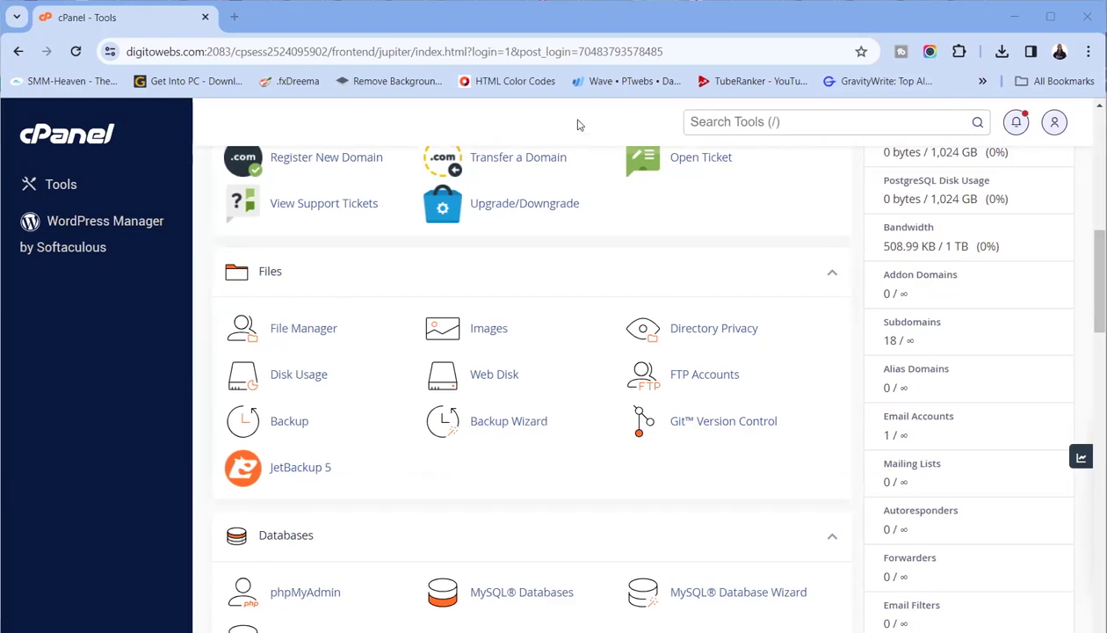
scroll(569, 308, "up", 5)
scroll(568, 308, "down", 10)
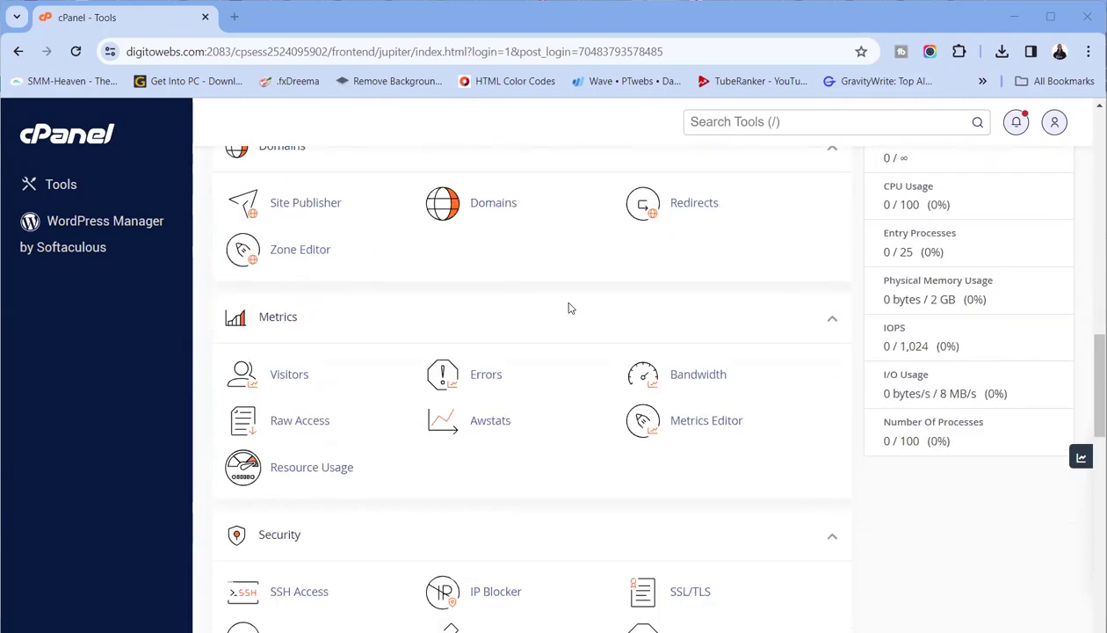
scroll(569, 308, "down", 6)
scroll(568, 308, "up", 15)
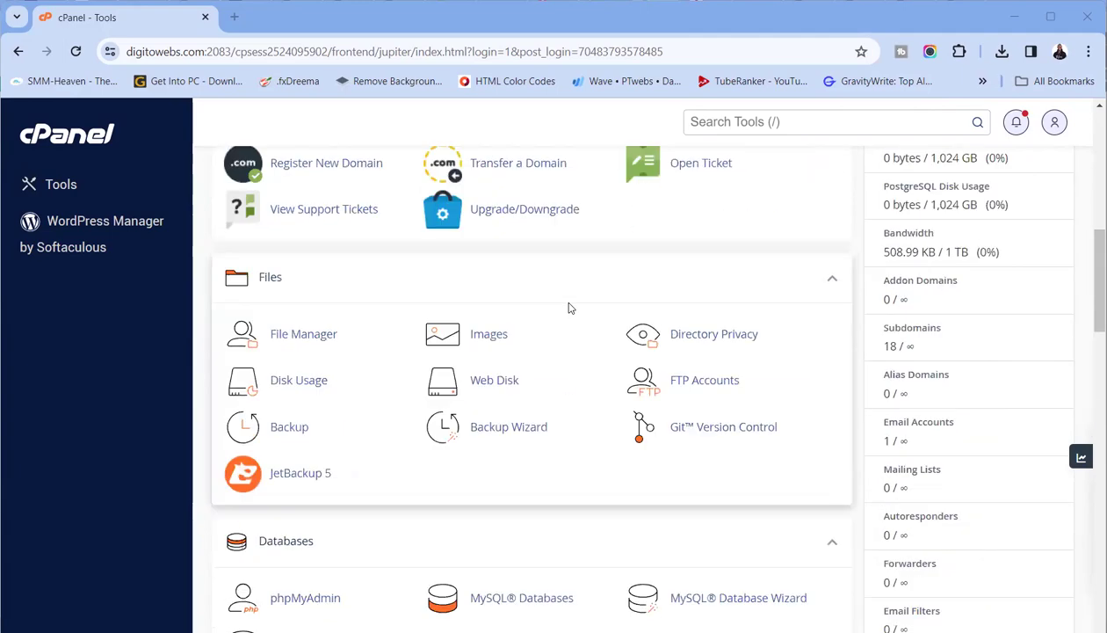
scroll(568, 307, "down", 3)
scroll(567, 308, "up", 3)
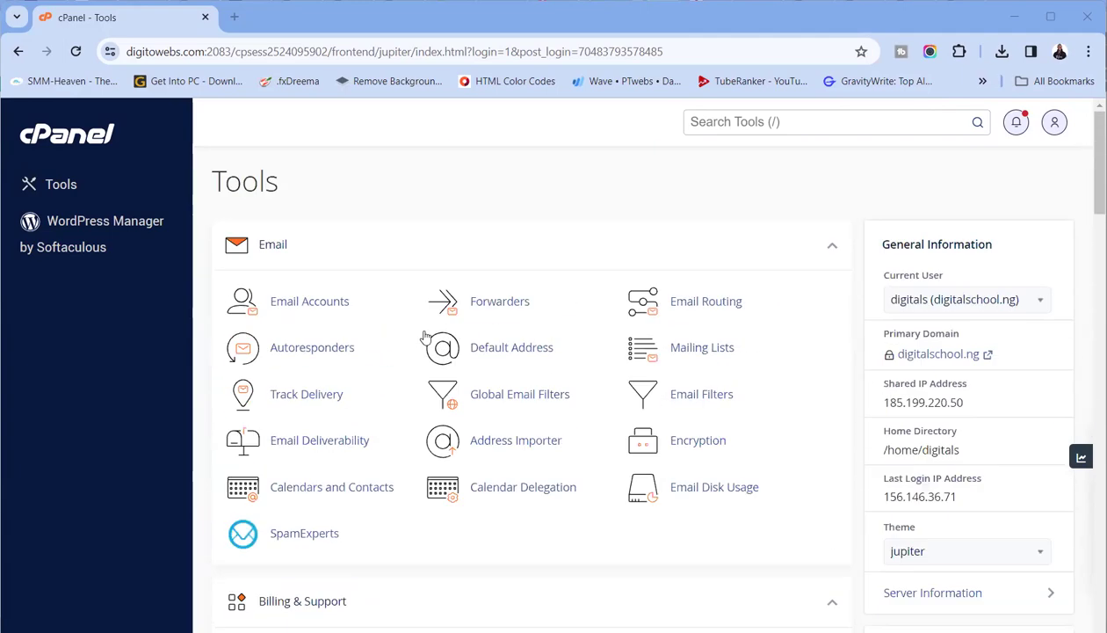
scroll(402, 314, "down", 5)
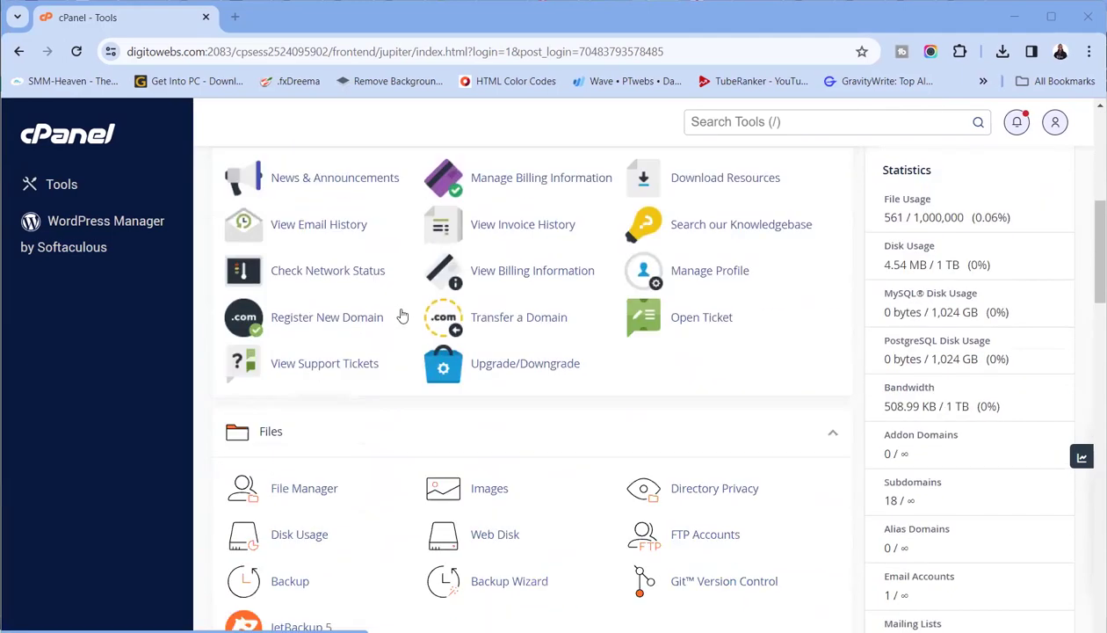
scroll(312, 329, "down", 2)
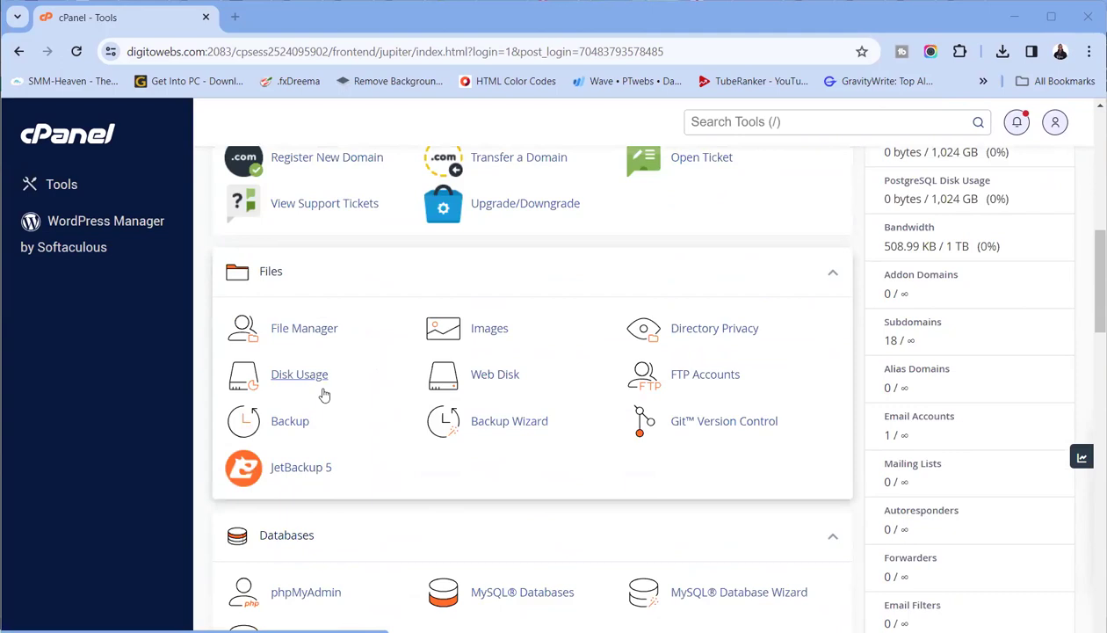
scroll(666, 446, "down", 1)
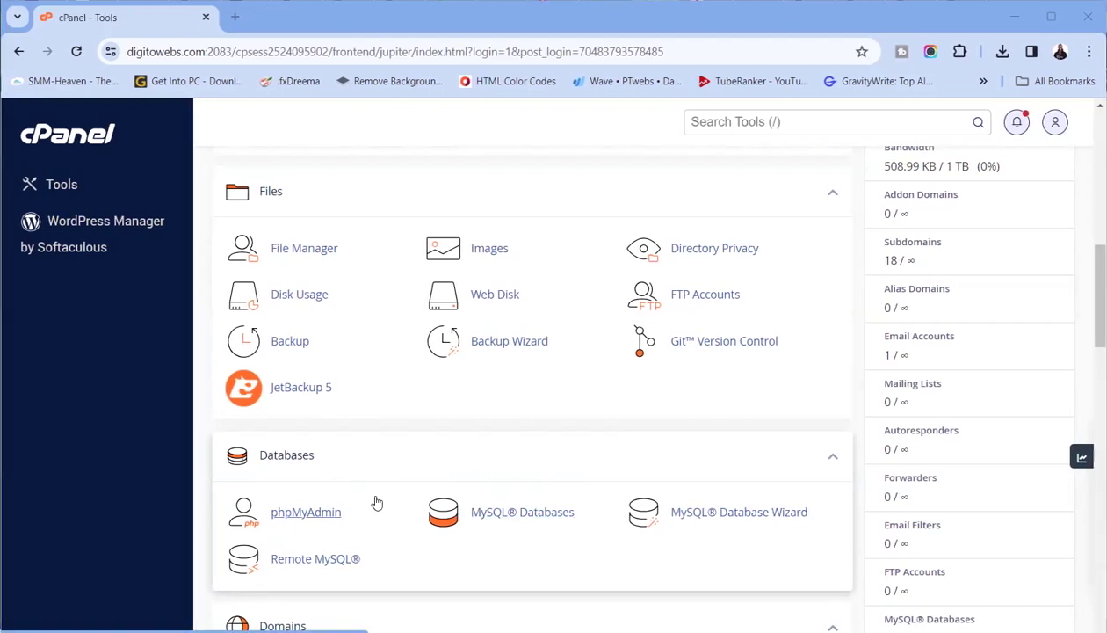
scroll(376, 502, "down", 3)
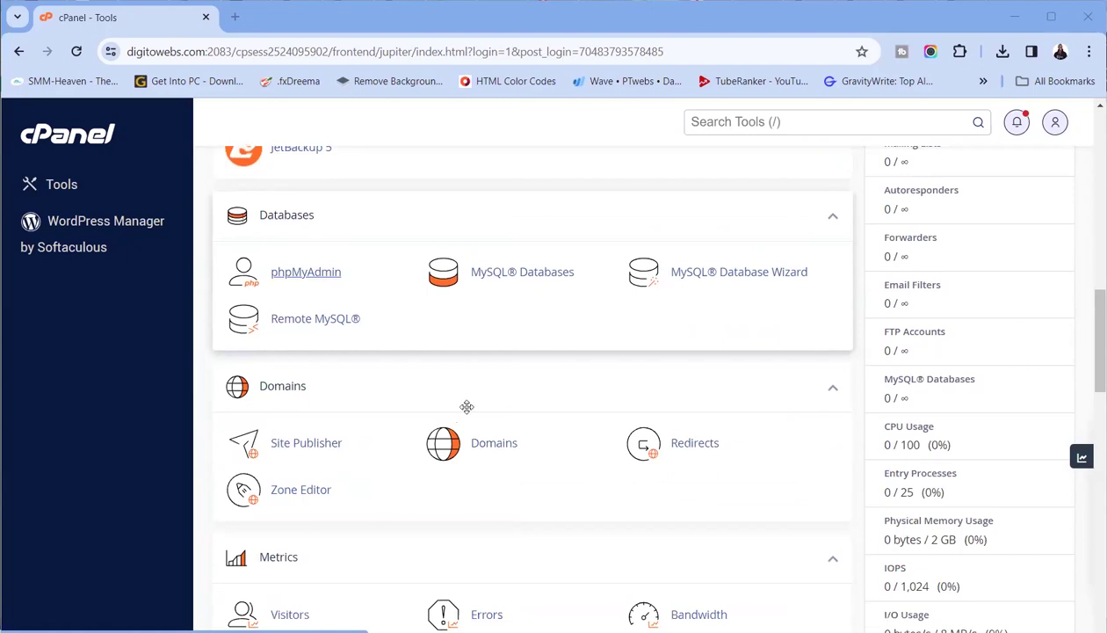
scroll(466, 407, "down", 2)
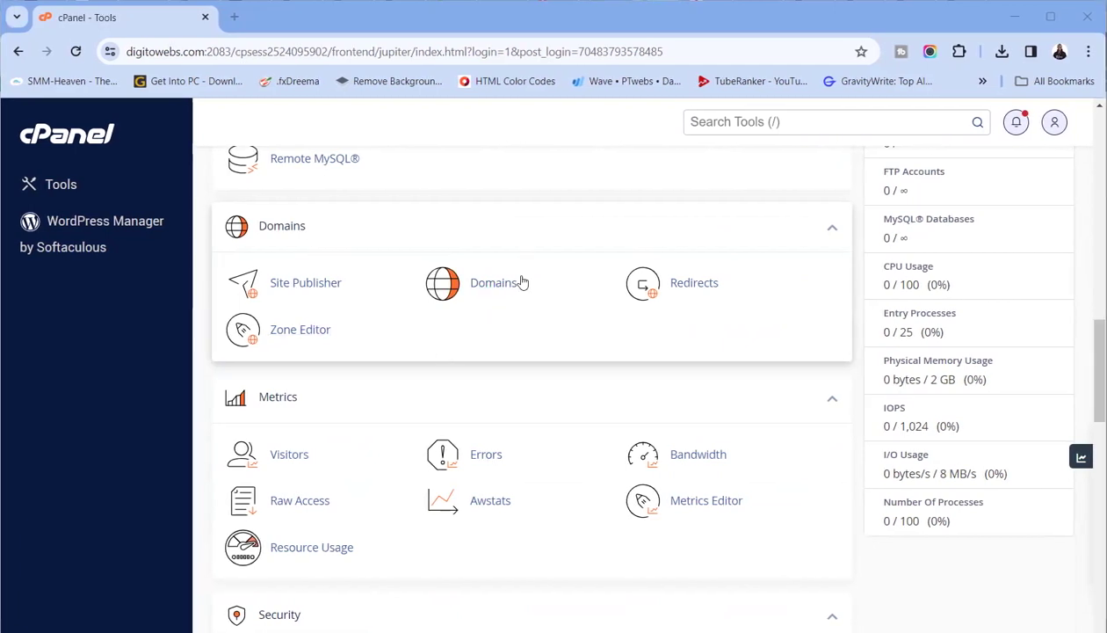
scroll(541, 333, "down", 3)
scroll(527, 332, "down", 1)
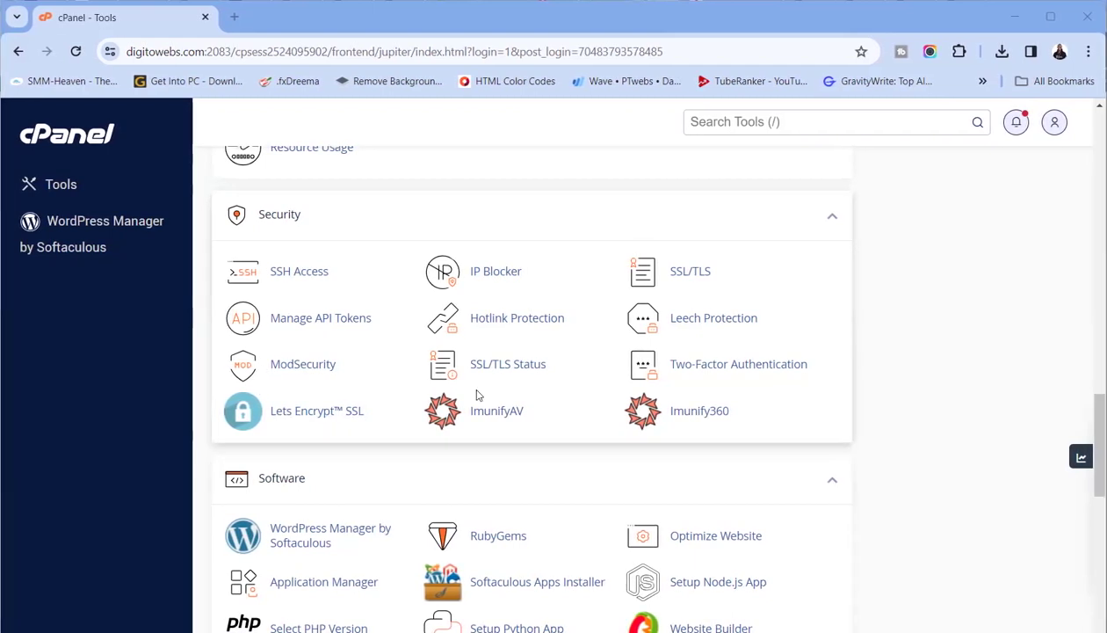
scroll(477, 396, "down", 5)
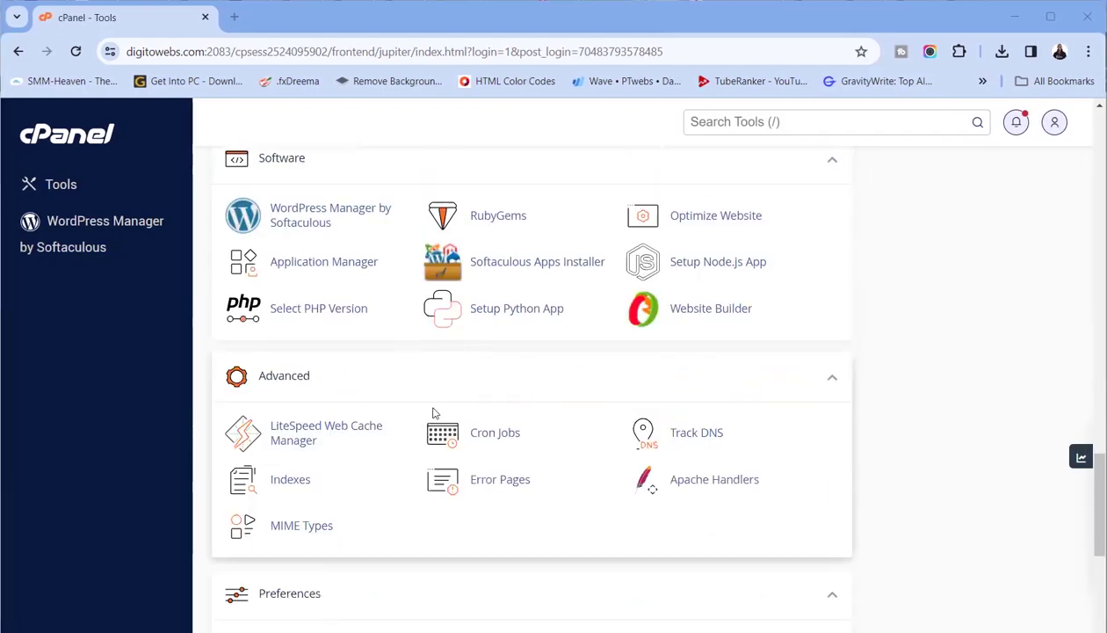
scroll(432, 413, "down", 5)
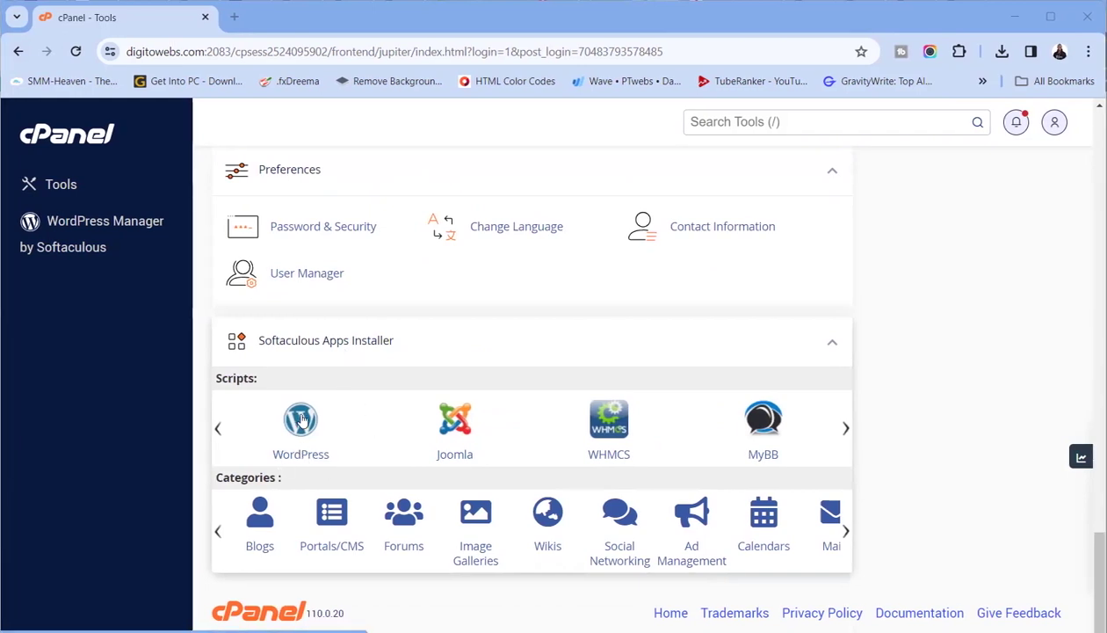
scroll(425, 338, "up", 4)
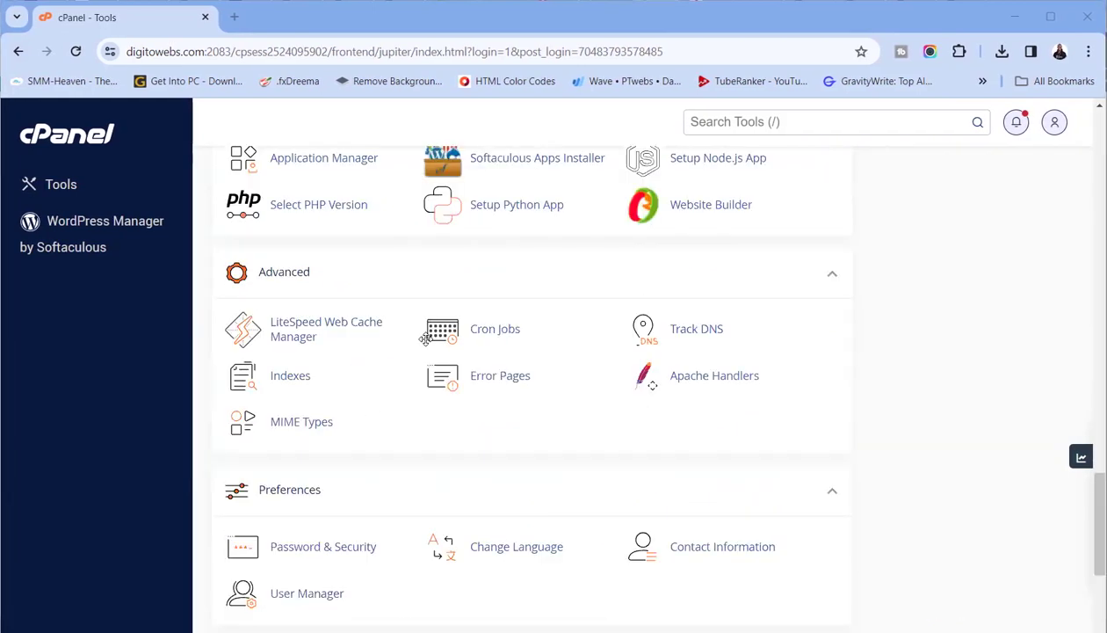
scroll(425, 339, "up", 12)
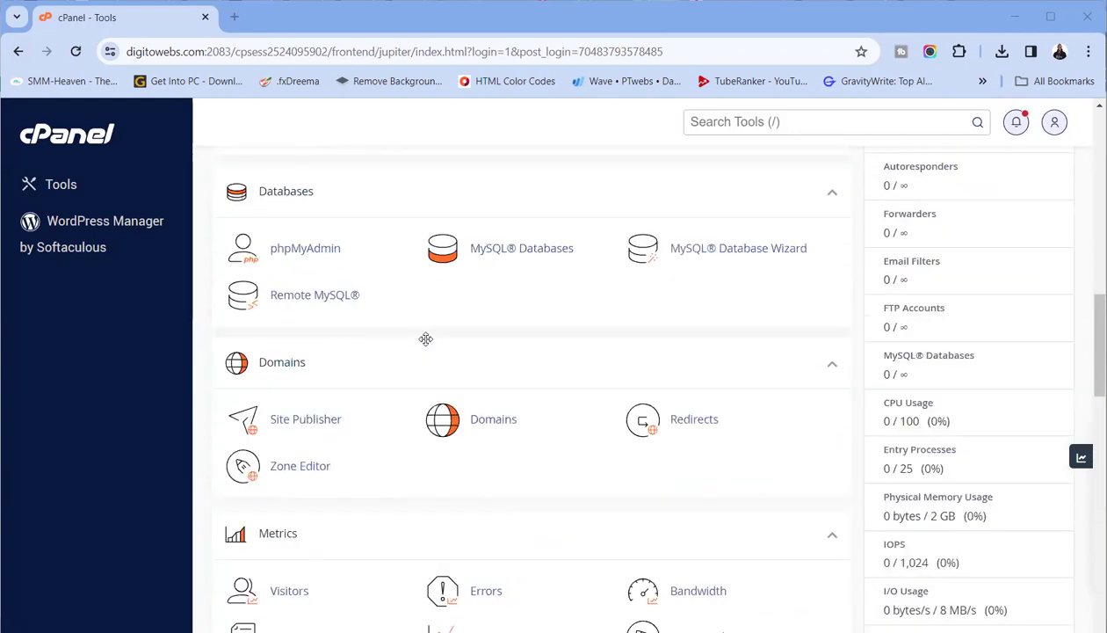
scroll(425, 339, "up", 3)
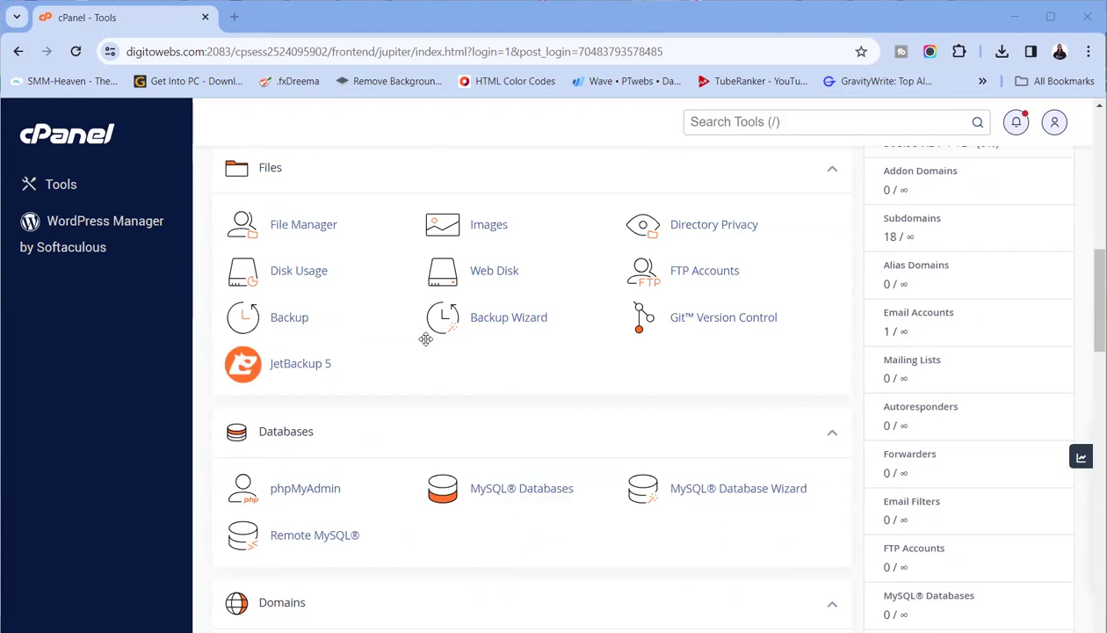
scroll(439, 360, "up", 2)
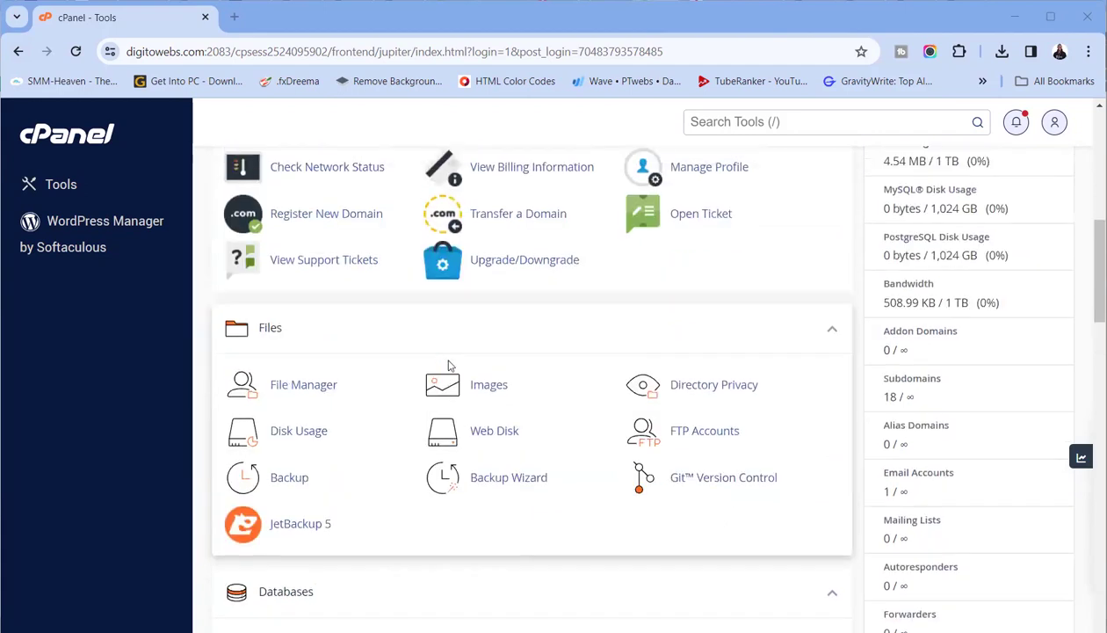
scroll(448, 365, "up", 1)
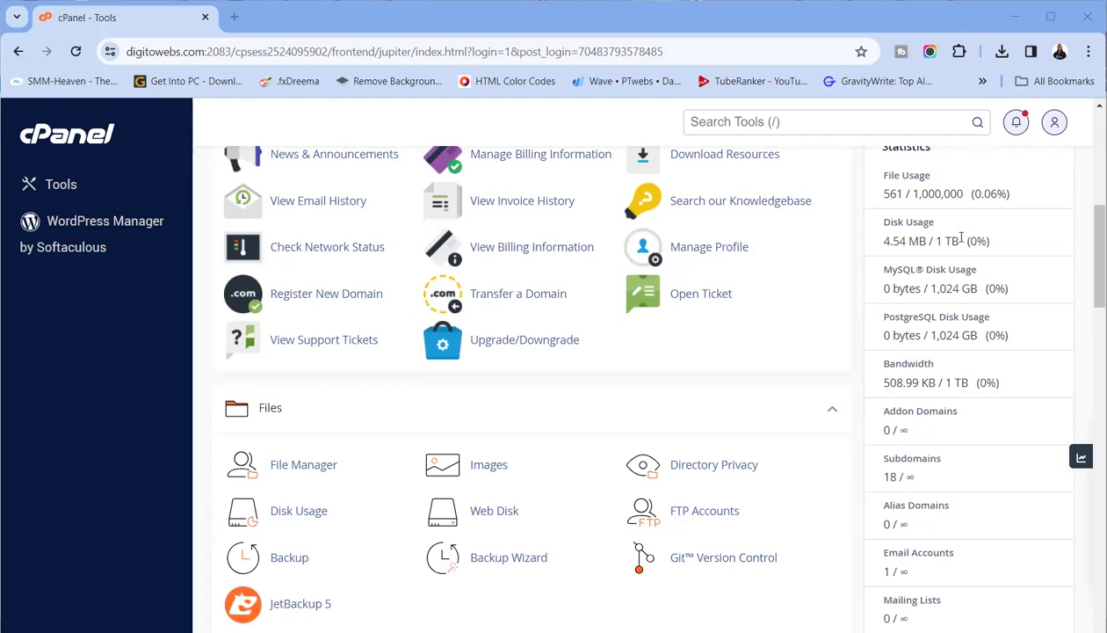
Highlight the 1 TB disk space limit in the cPanel statistics.
left_click_drag(961, 237, 935, 241)
left_click(935, 243)
left_click_drag(934, 243, 960, 238)
left_click(915, 239)
left_click_drag(935, 236, 956, 239)
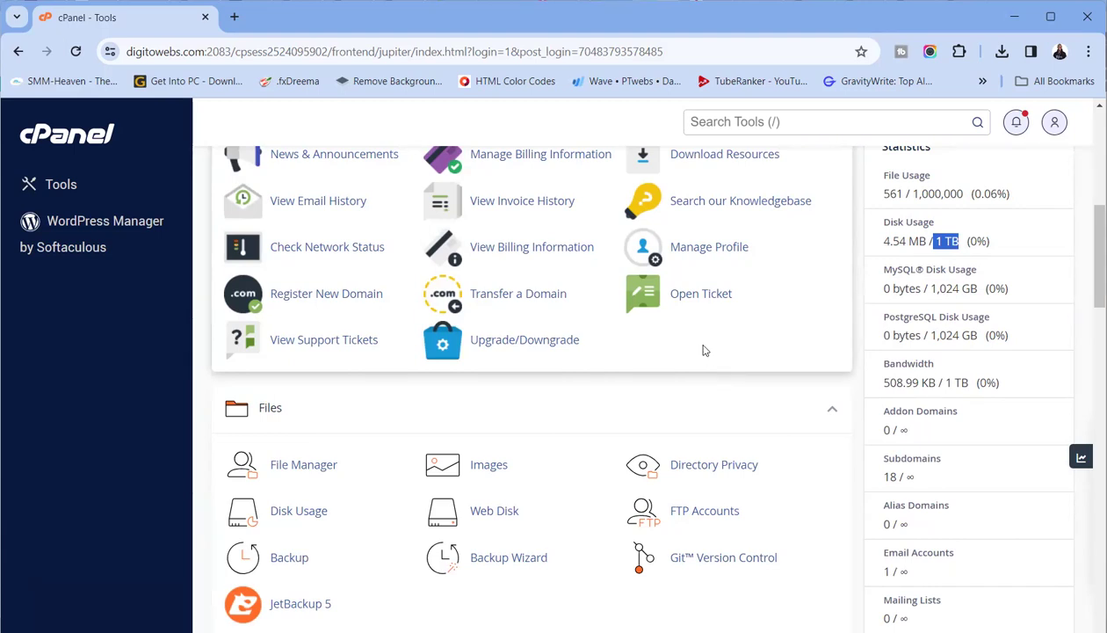
Scroll down the cPanel tools to the Security section.
scroll(703, 350, "down", 2)
scroll(703, 350, "down", 1)
scroll(703, 351, "down", 2)
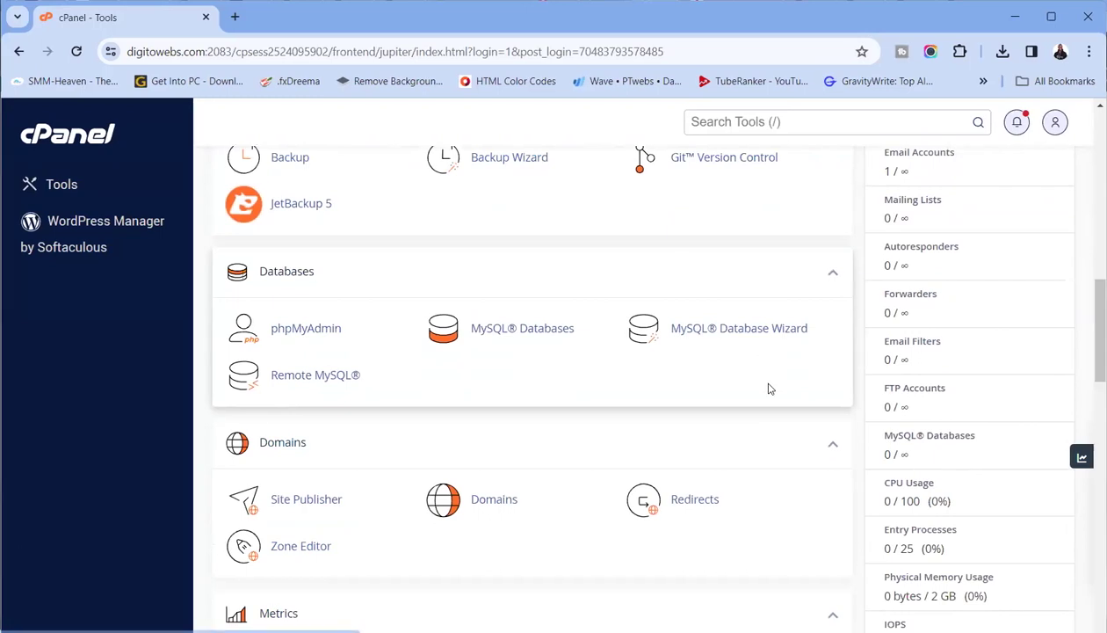
scroll(769, 388, "down", 5)
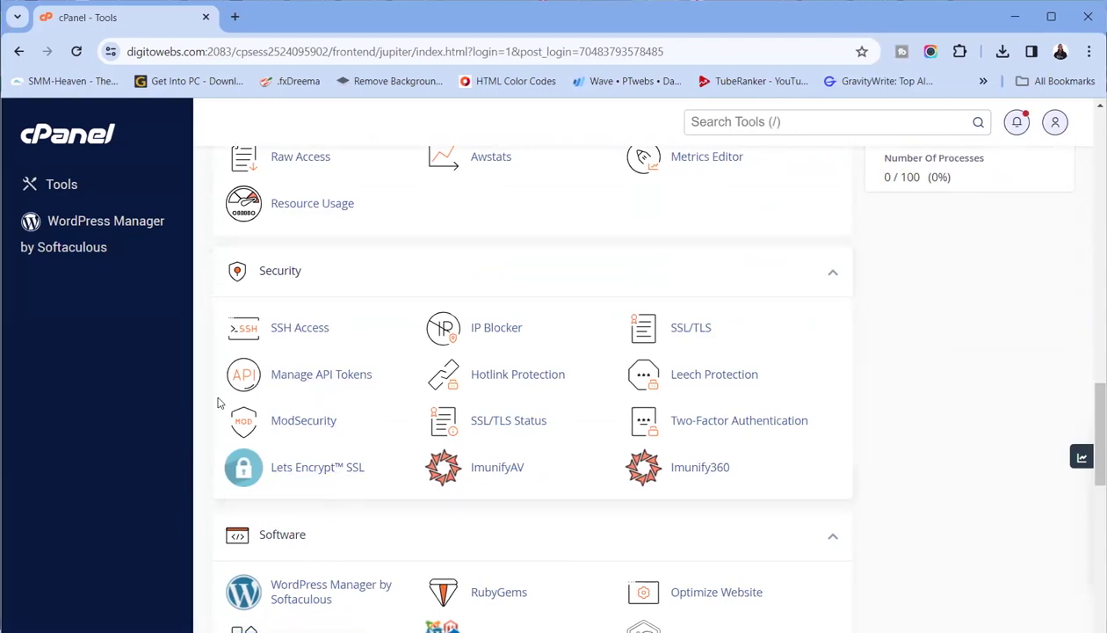
left_click(326, 424)
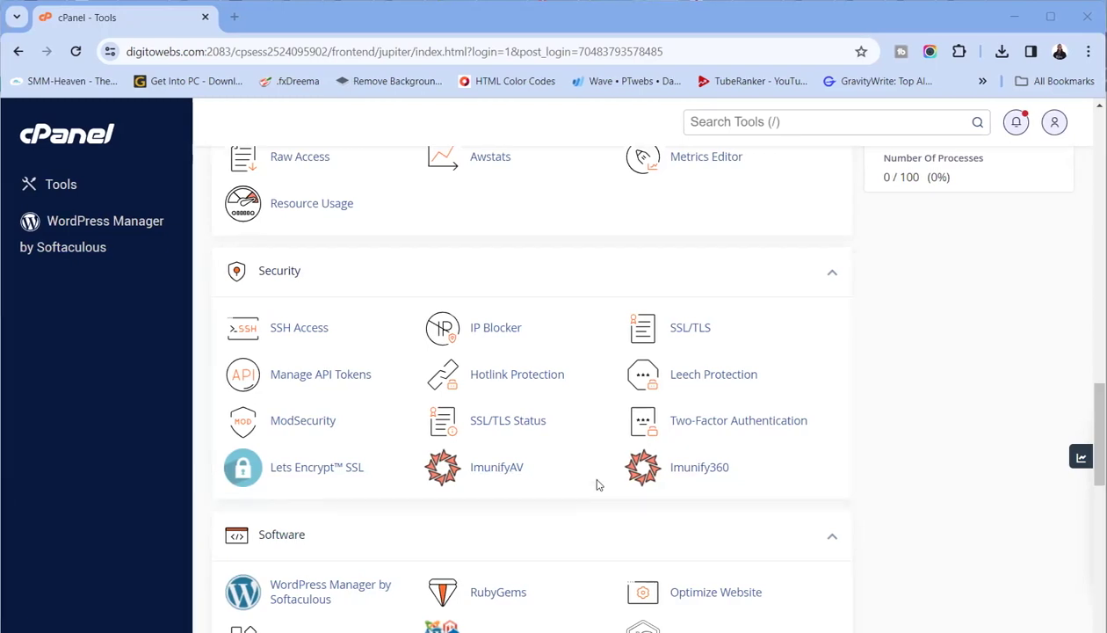
scroll(512, 378, "up", 4)
scroll(511, 378, "down", 4)
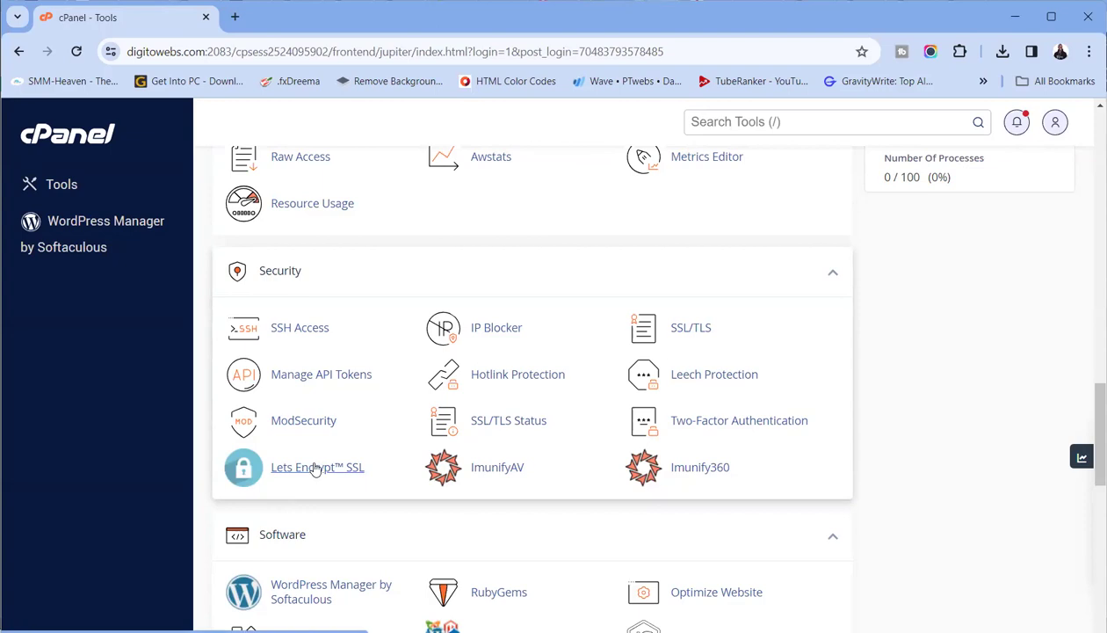
Open Let's Encrypt SSL in a new browser tab and switch to it.
right_click(314, 468)
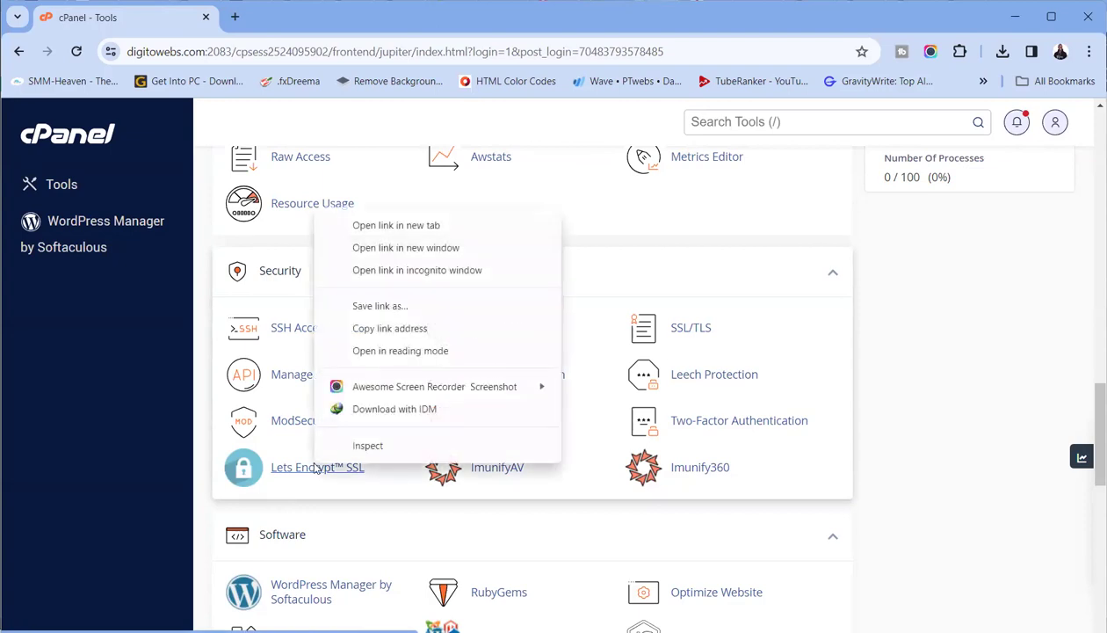
left_click(356, 228)
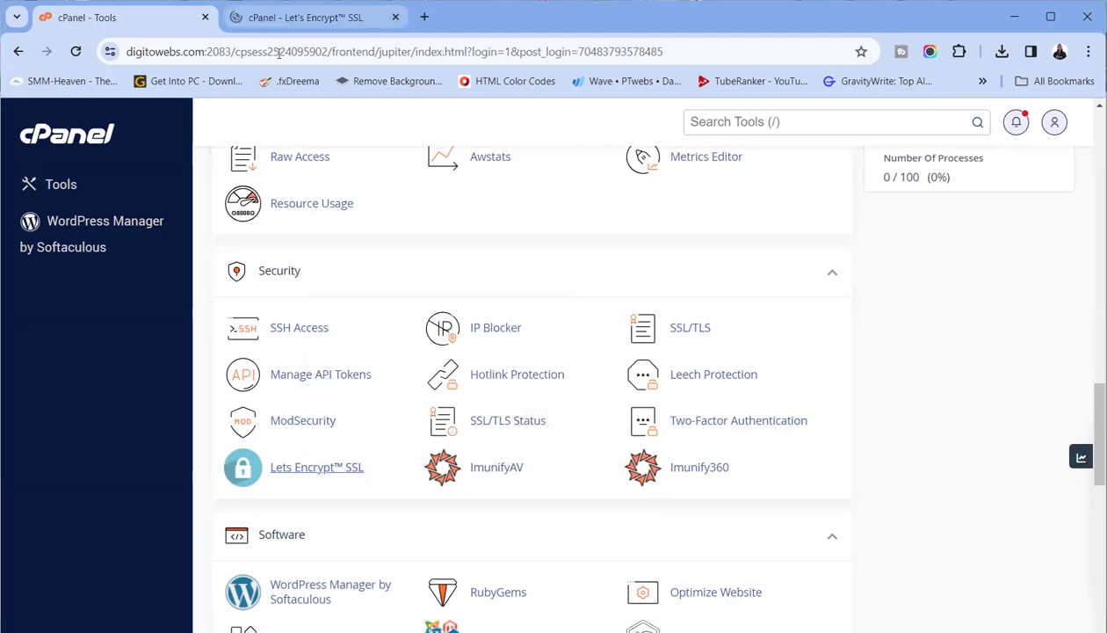
left_click(303, 17)
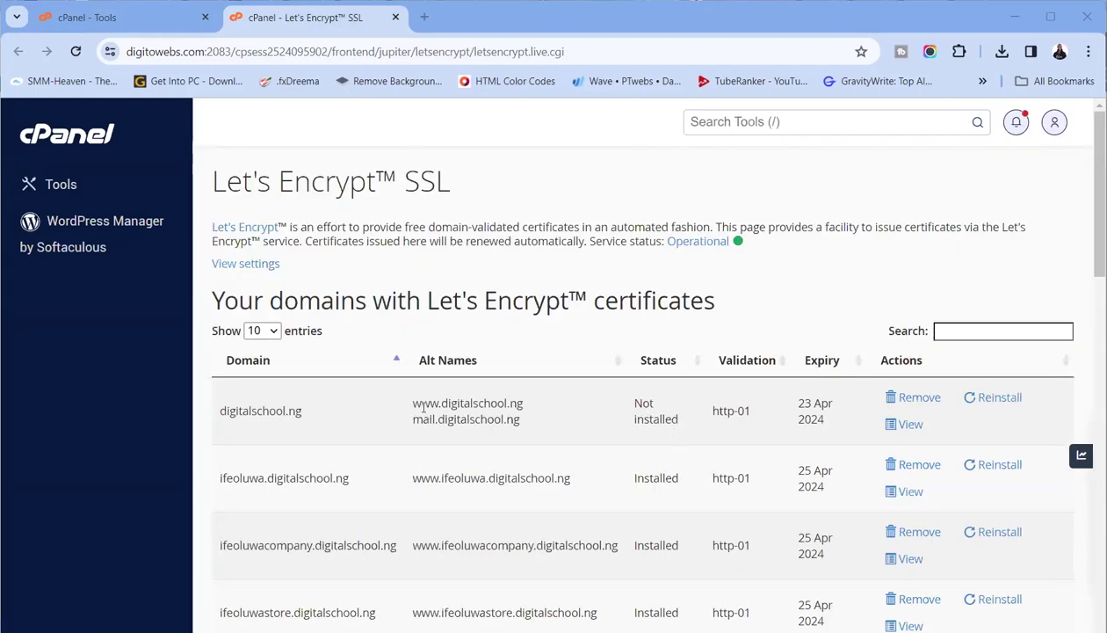
Request a new certificate for digitalschool.ng from the Issue a new certificate list.
scroll(329, 413, "down", 9)
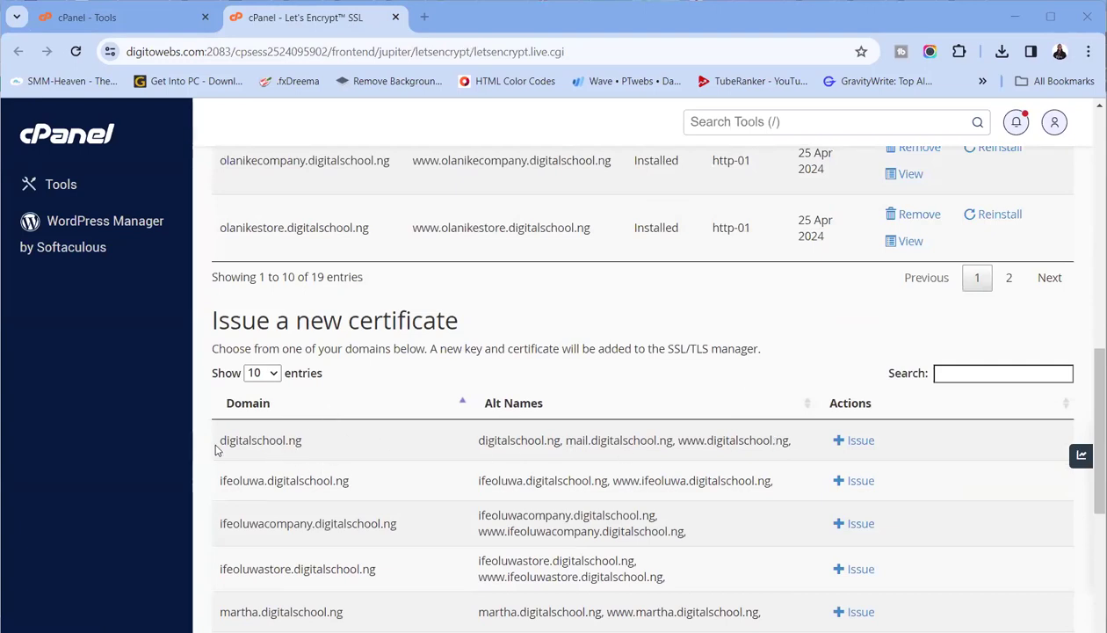
left_click_drag(218, 449, 313, 445)
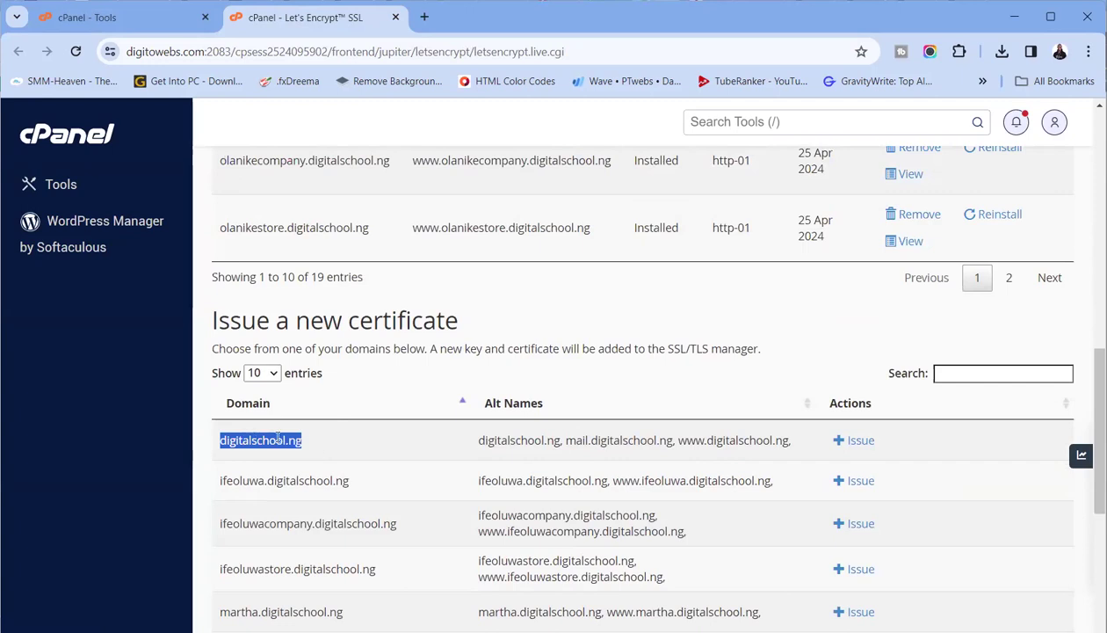
left_click(861, 441)
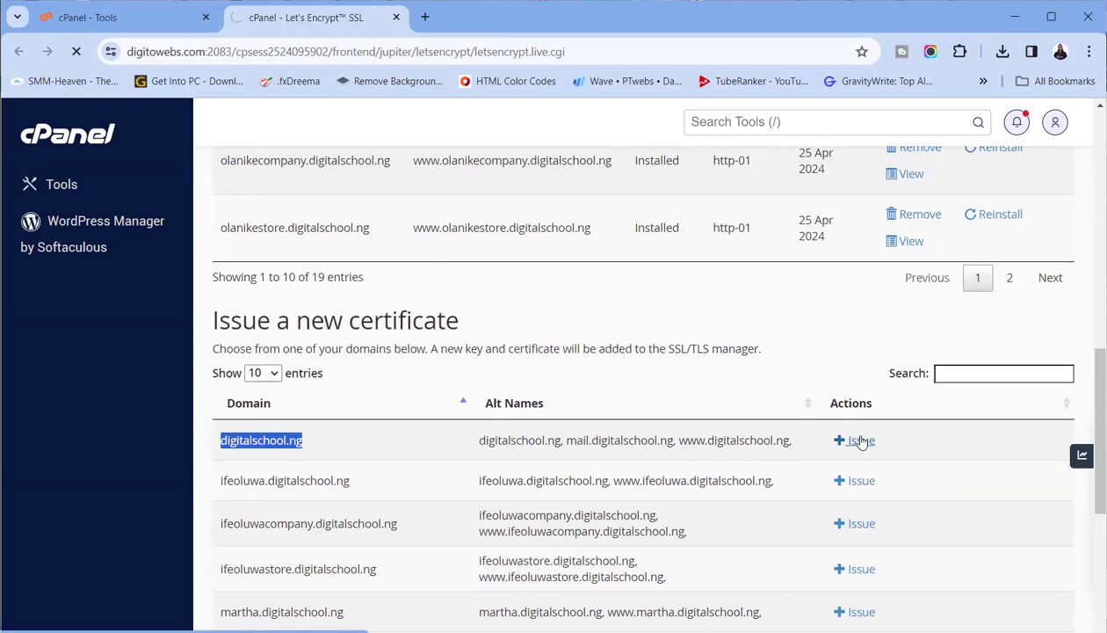
scroll(539, 389, "down", 4)
Confirm the digitalschool.ng certificate issue, note the success message, and return to the list.
left_click(234, 463)
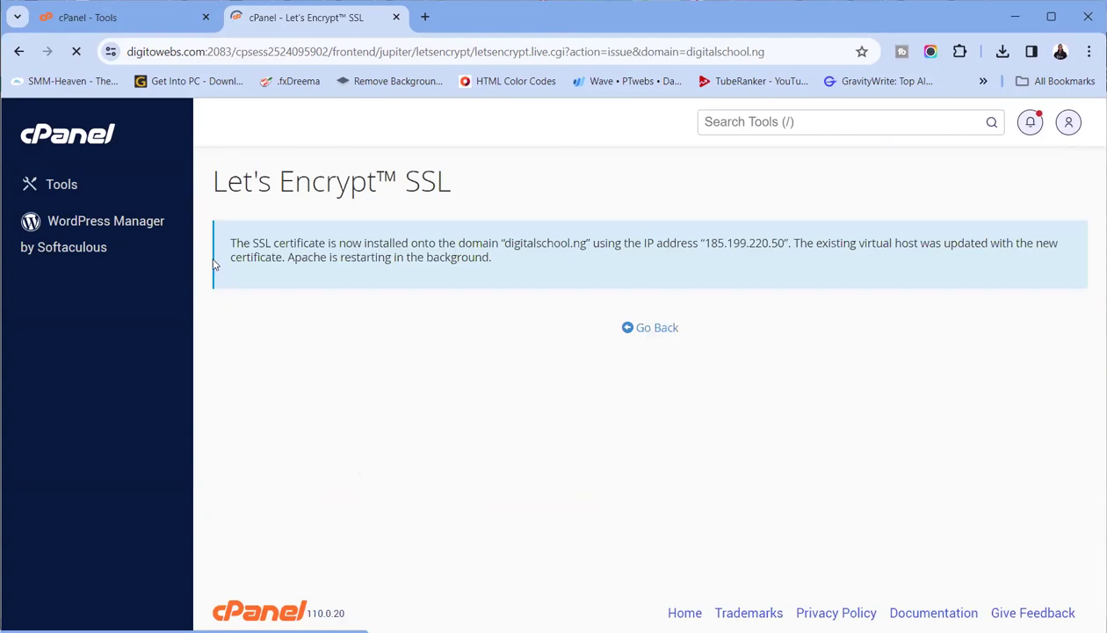
left_click_drag(230, 242, 494, 258)
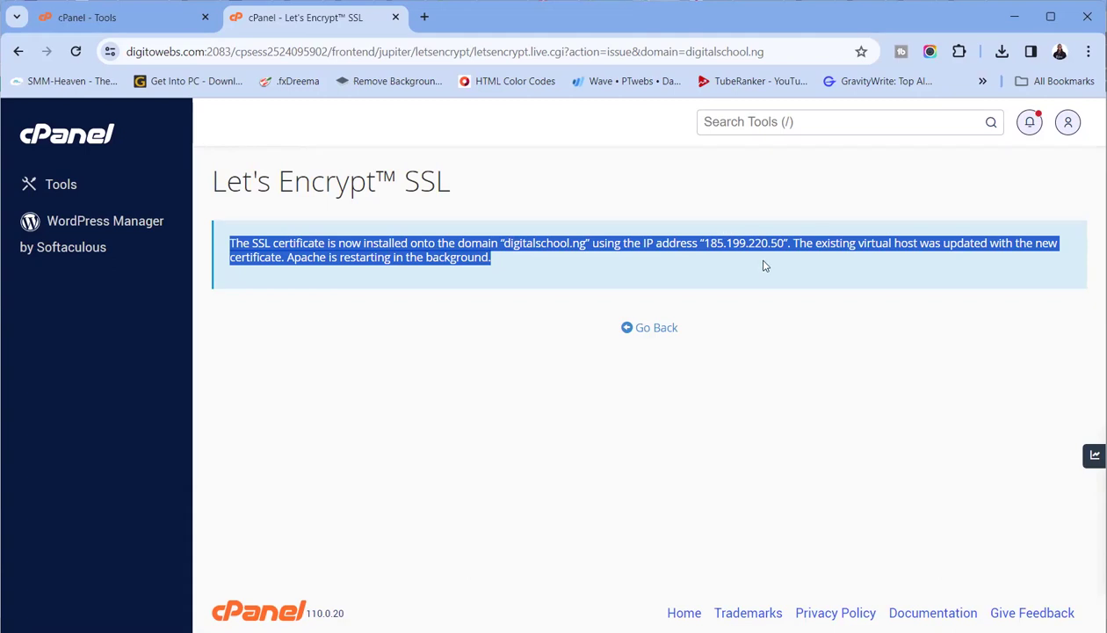
left_click(649, 329)
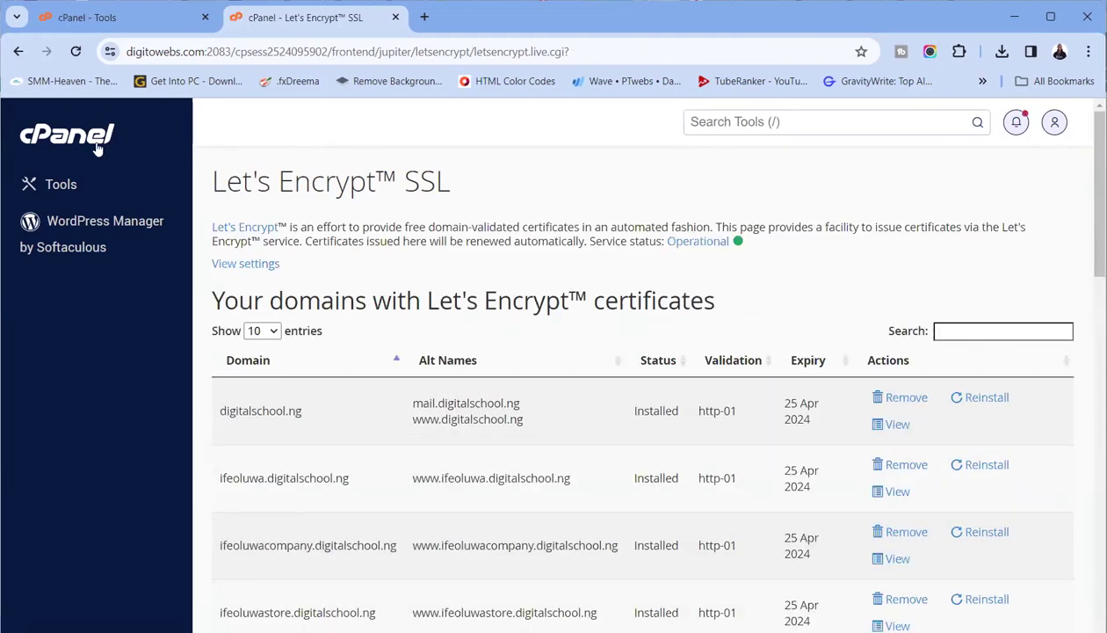
Return to cPanel home and launch WordPress from the Softaculous Apps Installer.
left_click(98, 149)
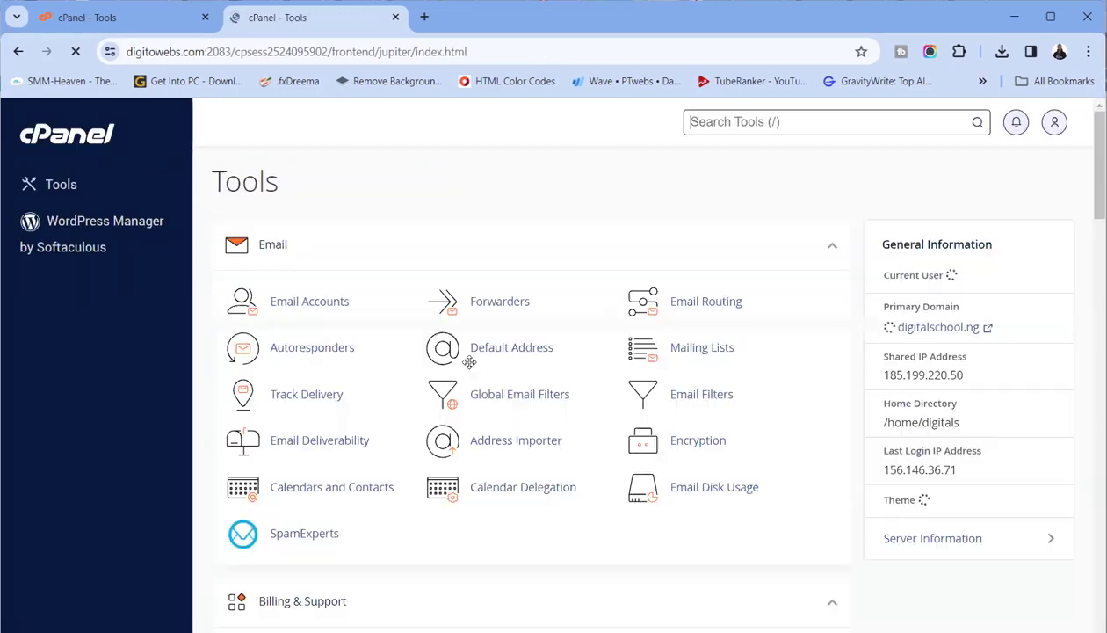
scroll(469, 362, "down", 8)
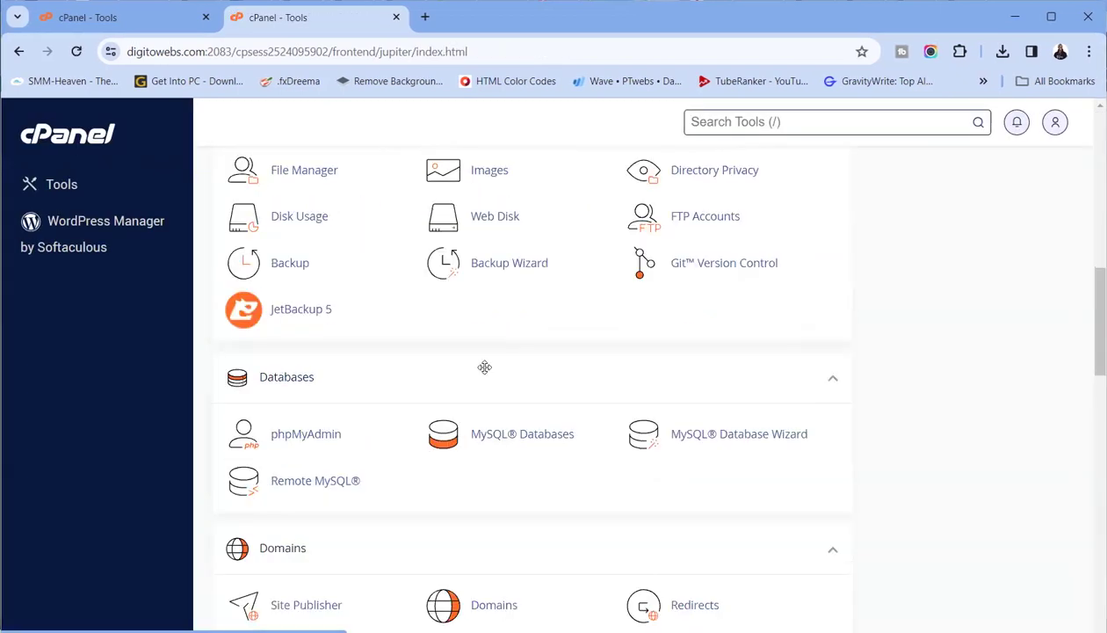
scroll(465, 374, "down", 15)
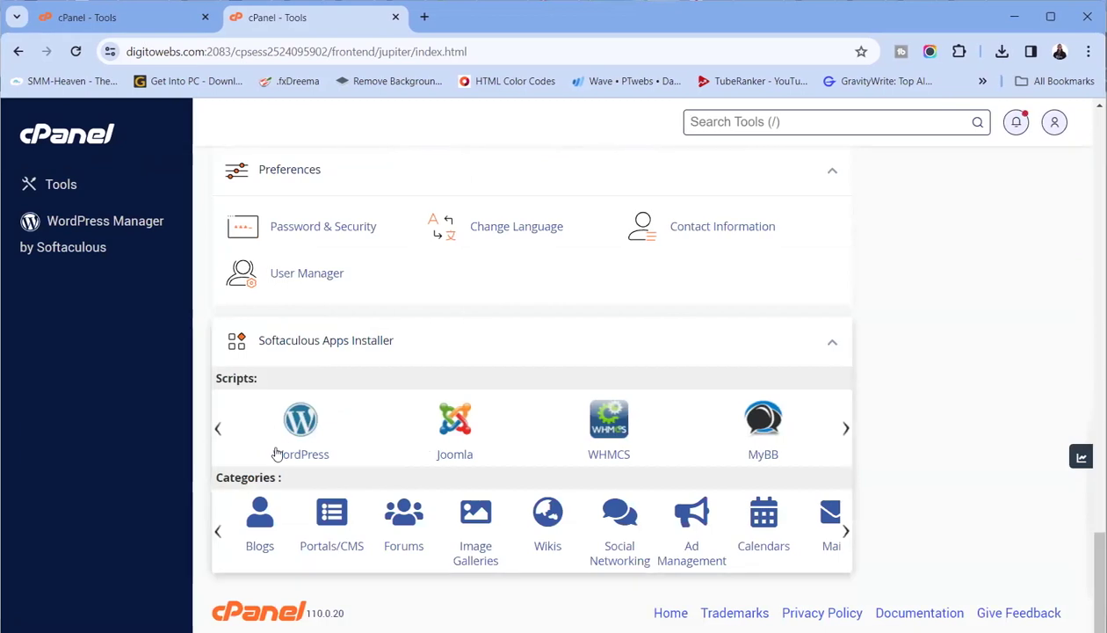
left_click(275, 454)
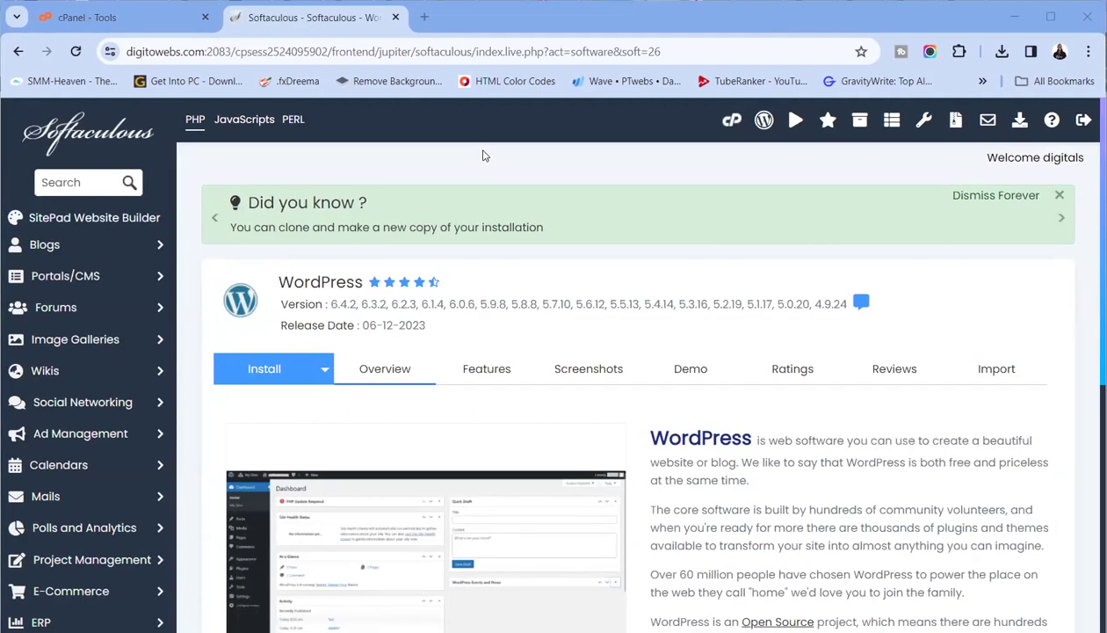
Scroll through the WordPress 6.4.2 page down to the Software Setup section.
scroll(603, 304, "down", 5)
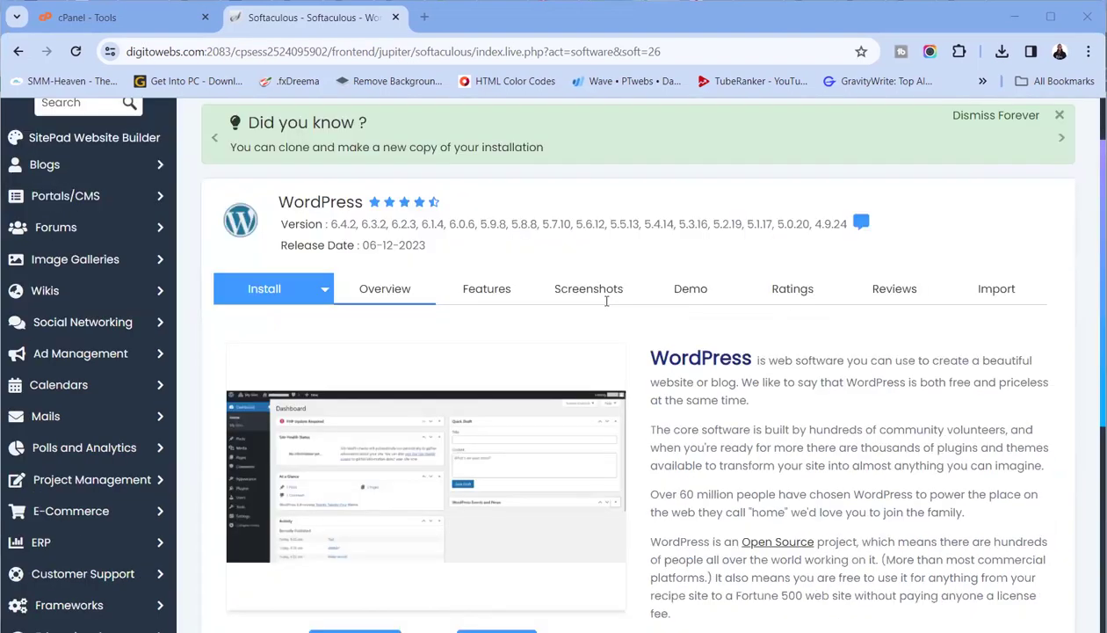
scroll(603, 304, "up", 6)
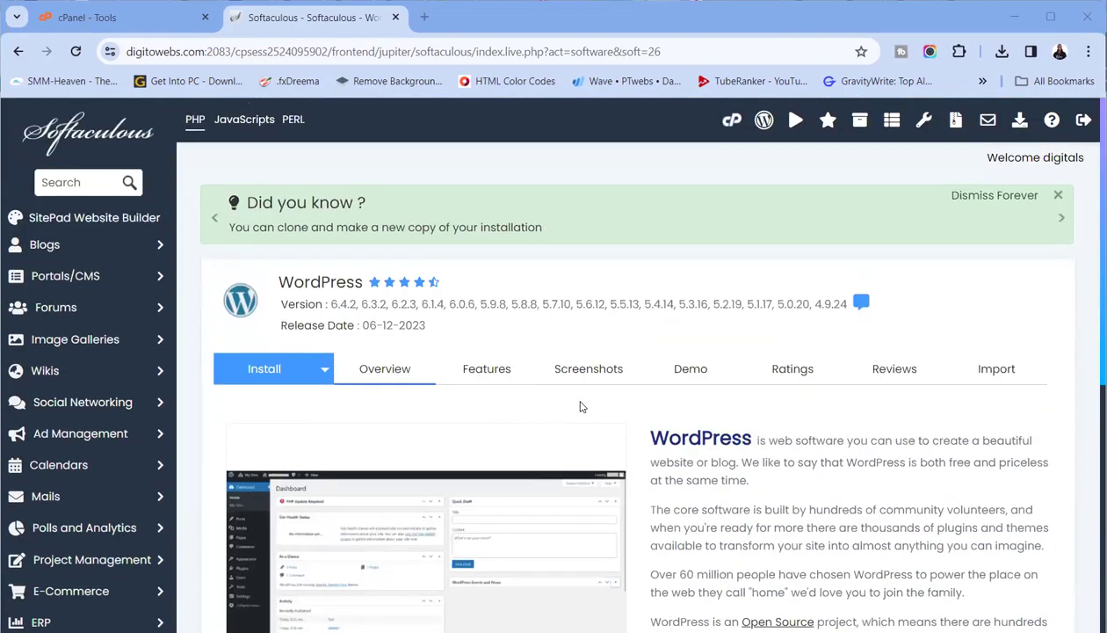
scroll(580, 404, "down", 5)
scroll(582, 404, "up", 6)
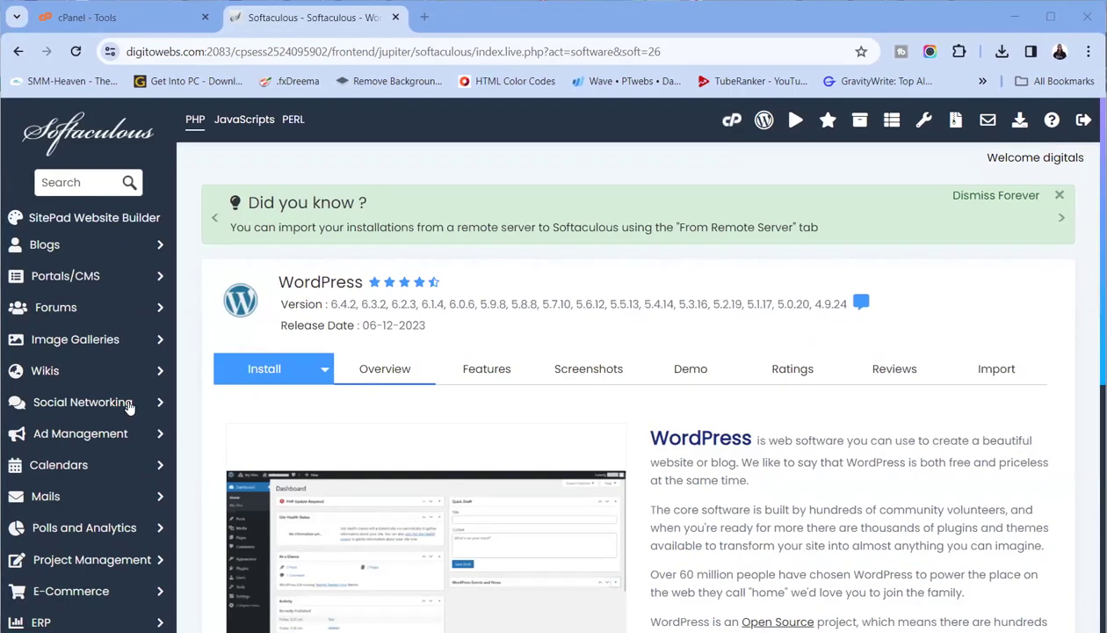
scroll(320, 435, "down", 1)
scroll(324, 438, "up", 1)
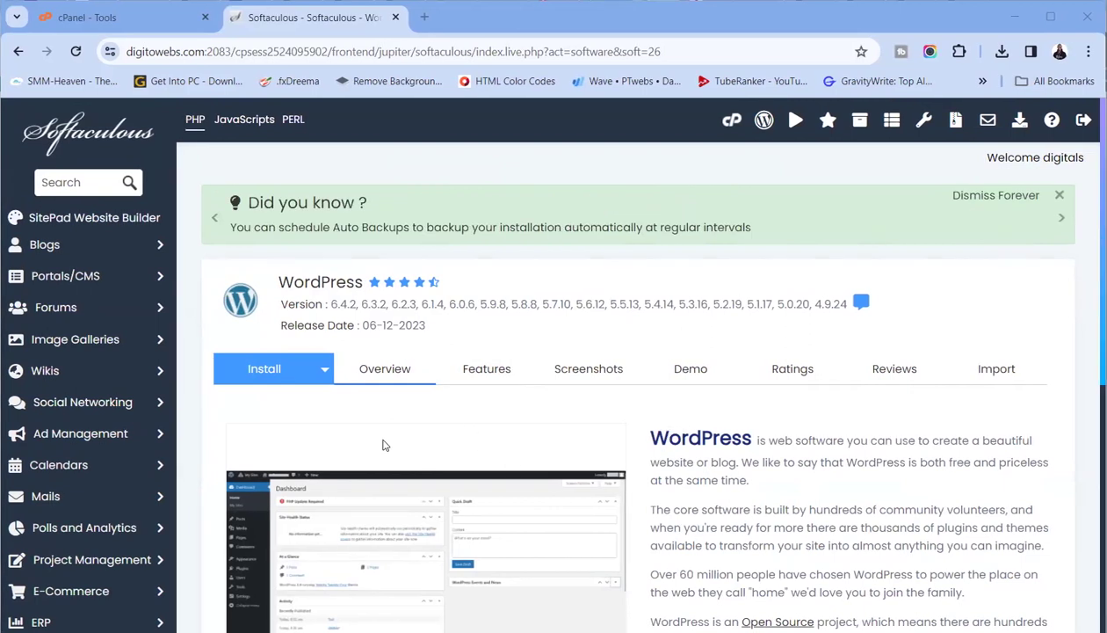
scroll(383, 446, "down", 6)
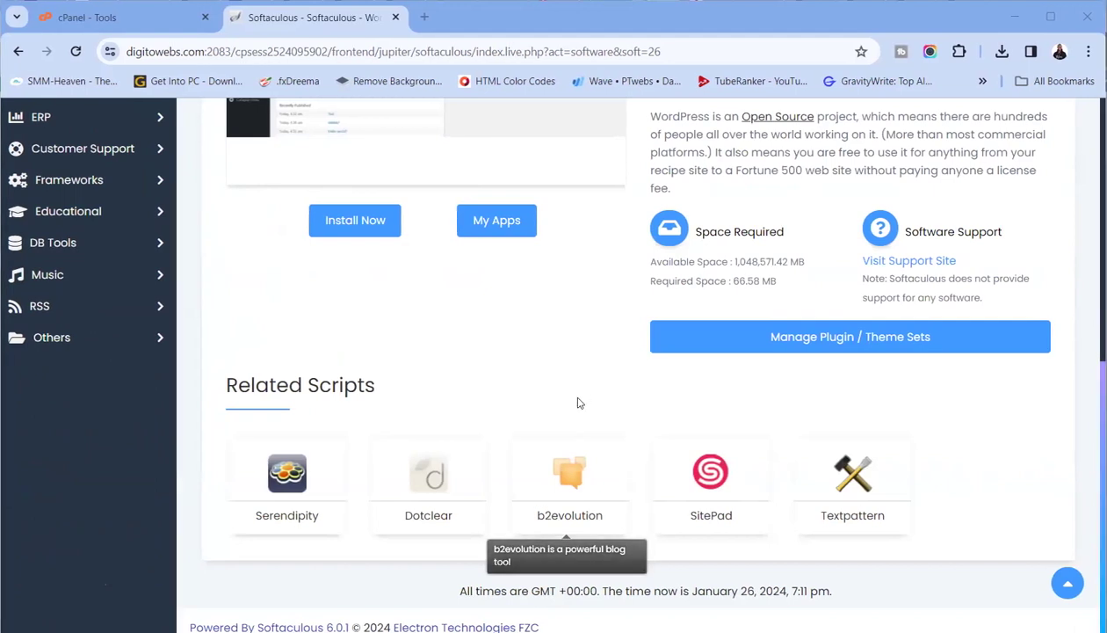
scroll(578, 402, "up", 6)
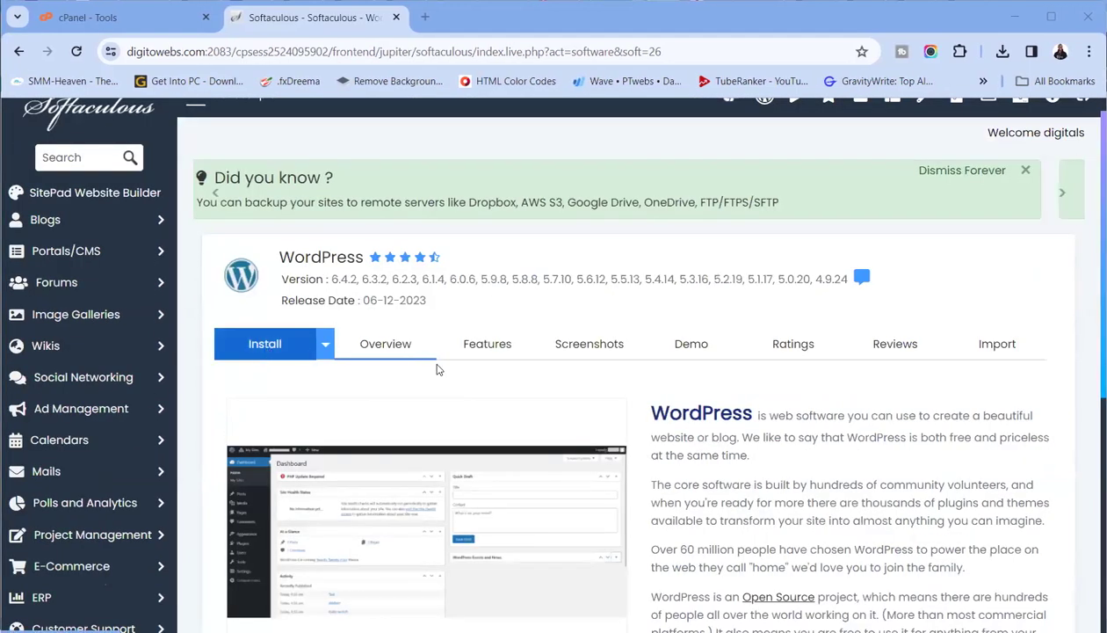
scroll(493, 402, "down", 1)
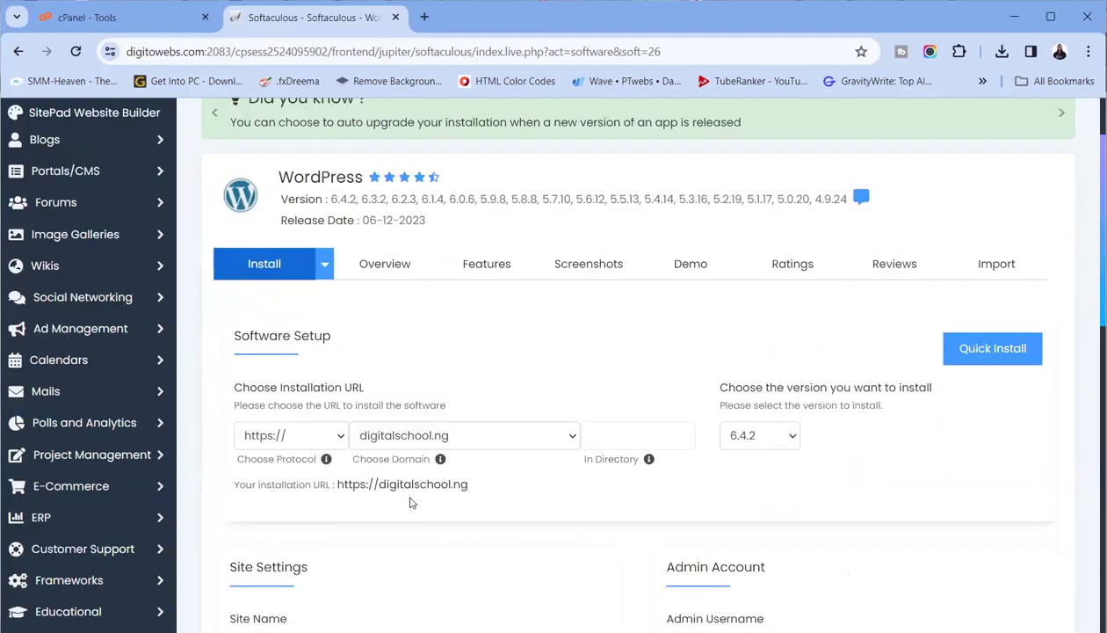
left_click(341, 437)
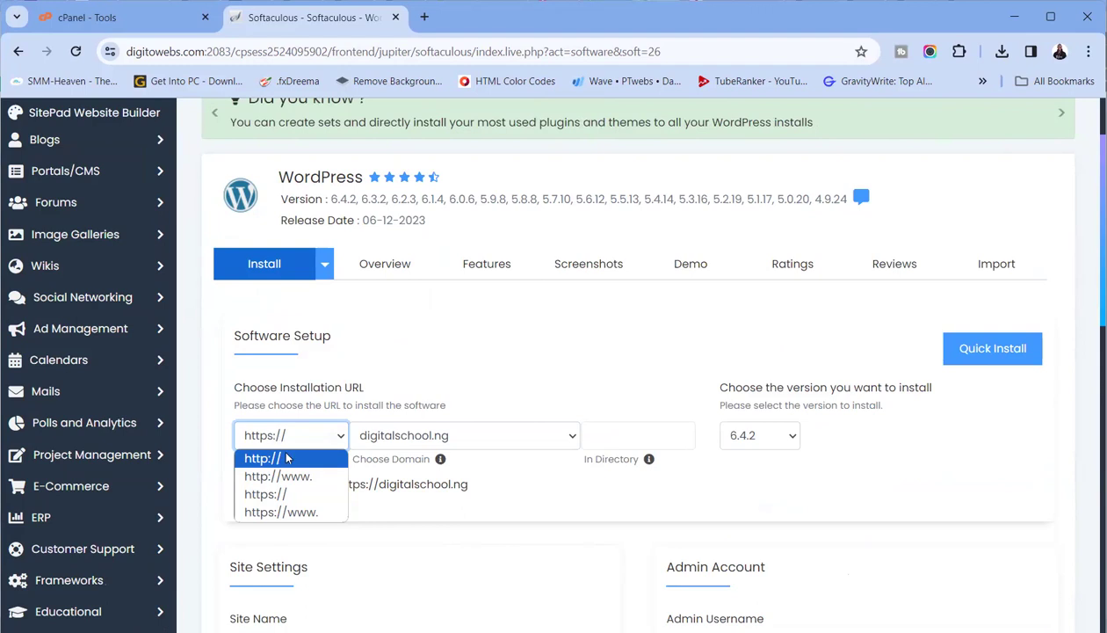
left_click(281, 457)
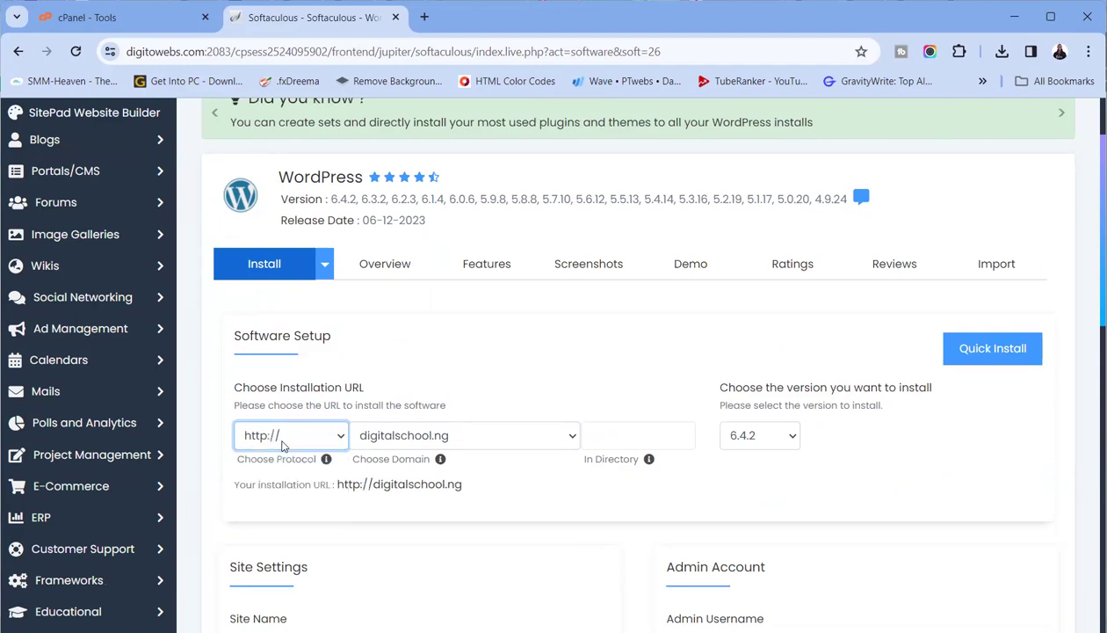
left_click(282, 439)
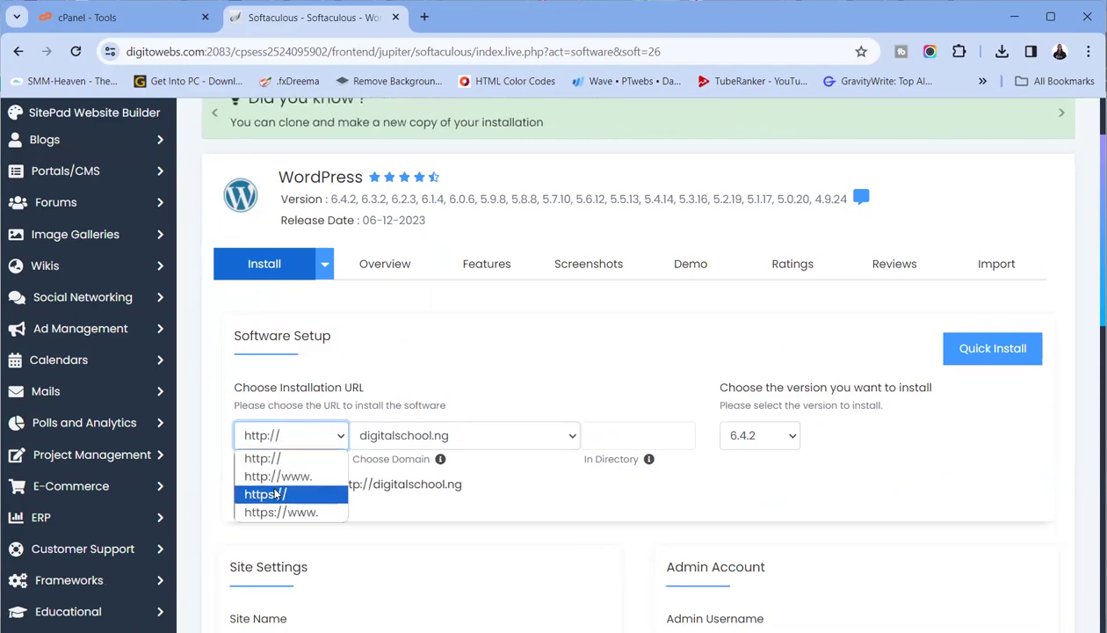
left_click(279, 494)
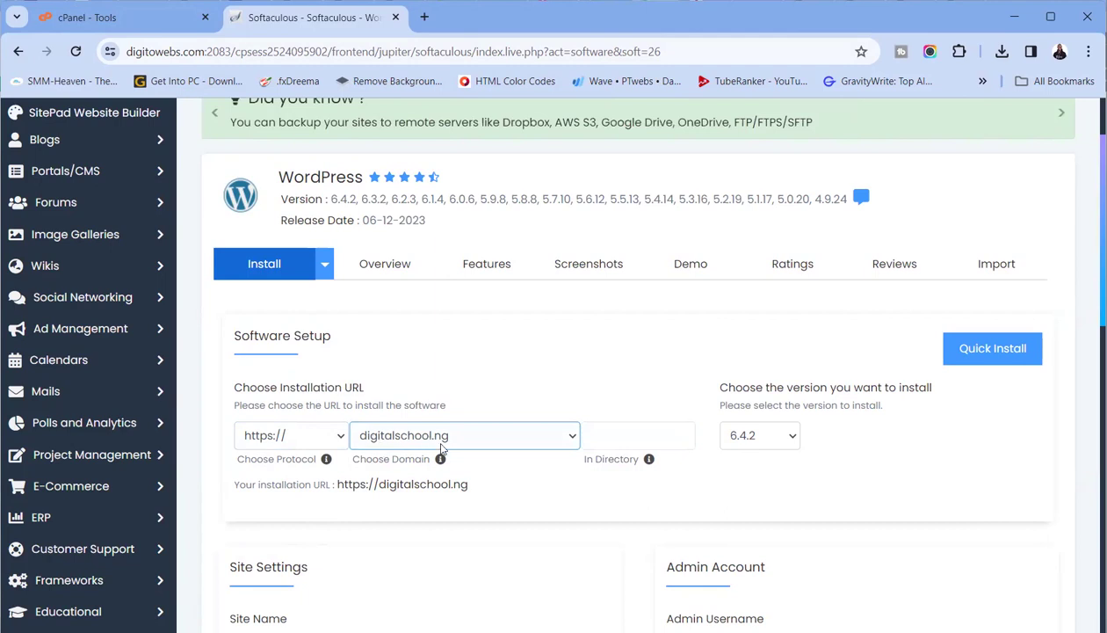
key("Tab")
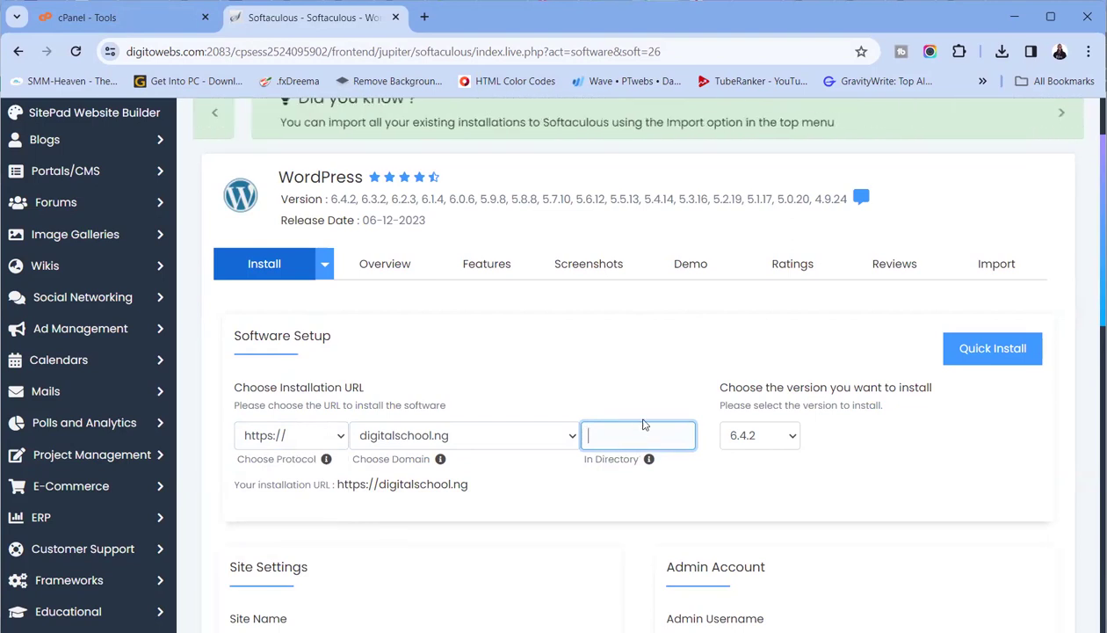
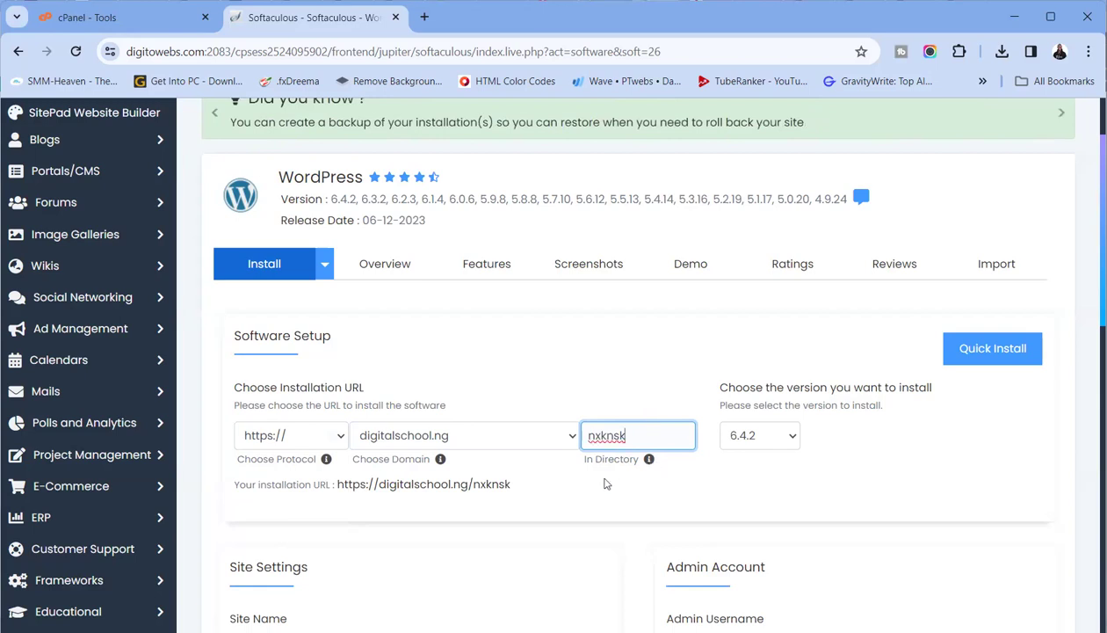
left_click(492, 485)
left_click_drag(510, 485, 335, 486)
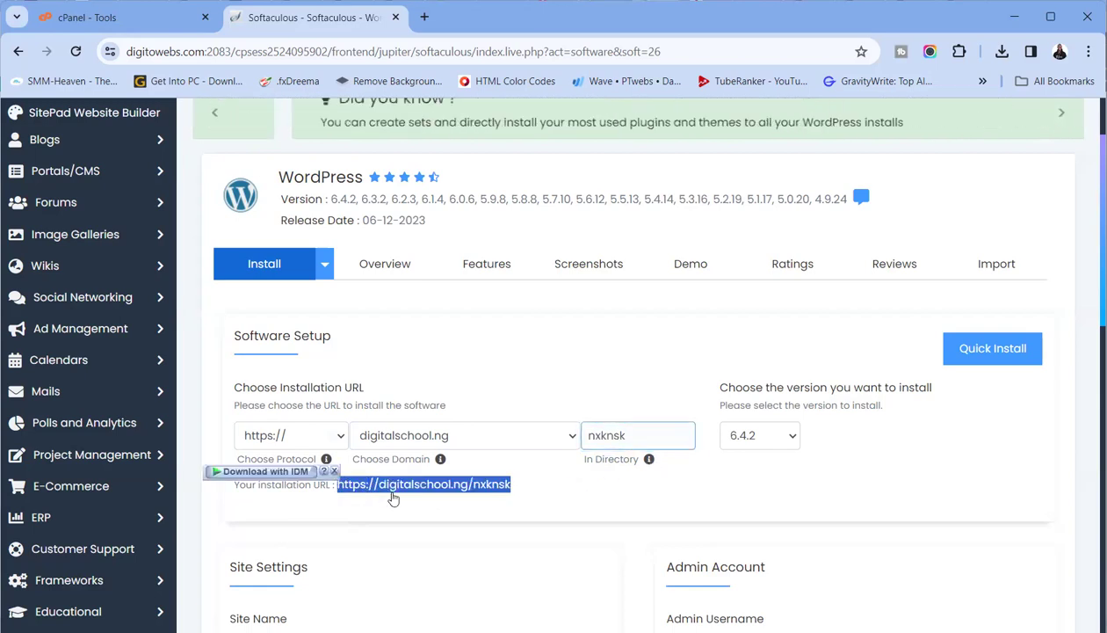
left_click(657, 436)
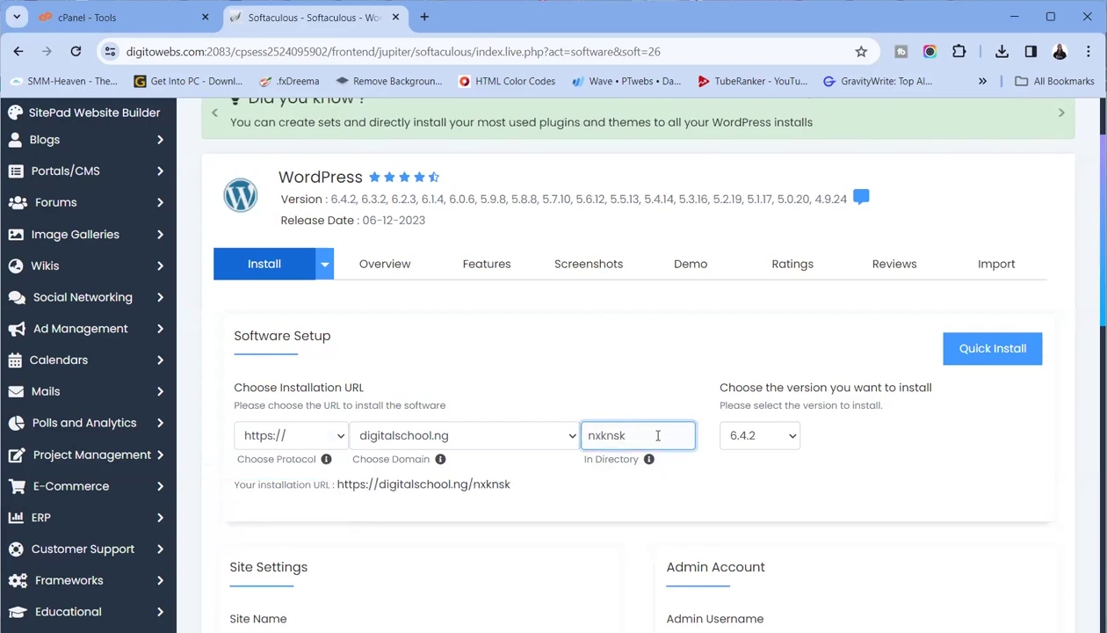
key("BackSpace")
key("BackSpace")
key("BackSpace")
key("BackSpace")
key("BackSpace")
key("BackSpace")
left_click(478, 435)
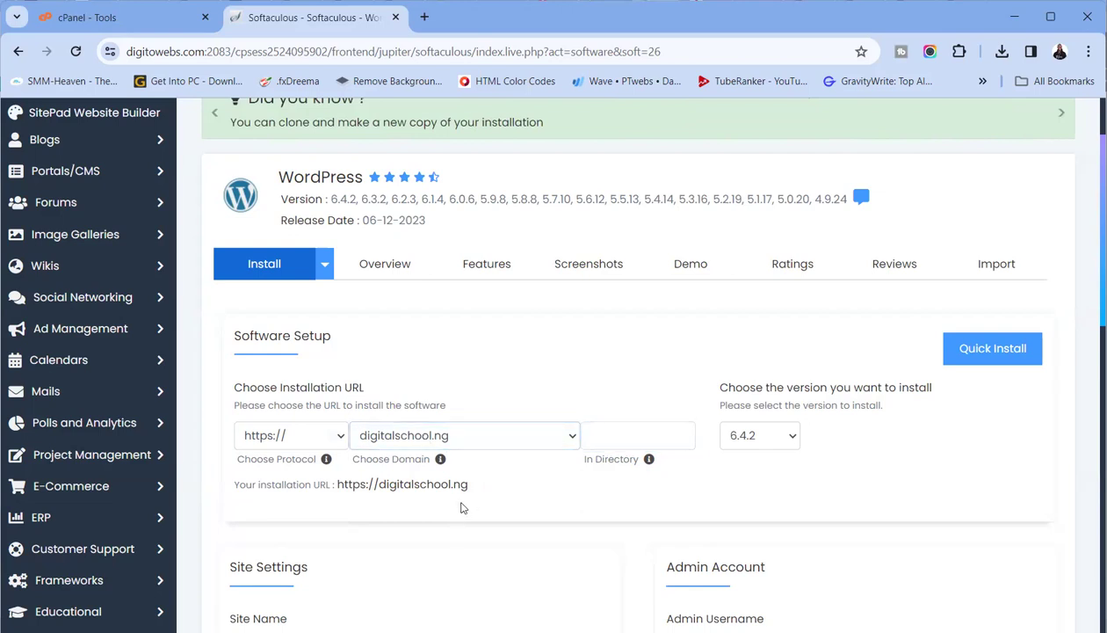
left_click(657, 426)
left_click(791, 436)
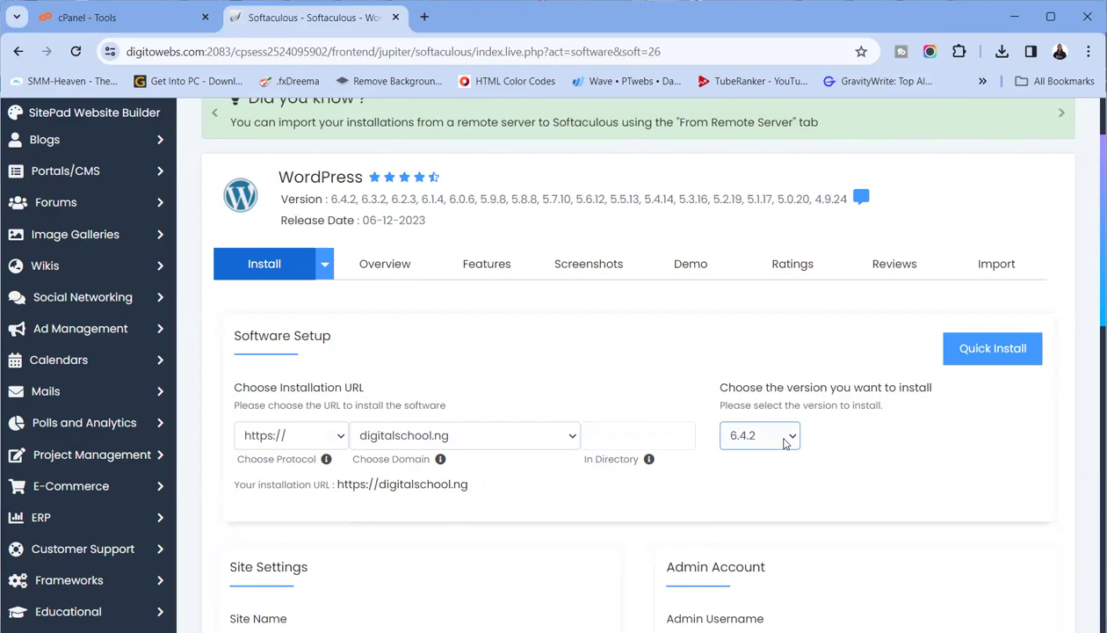
left_click(786, 443)
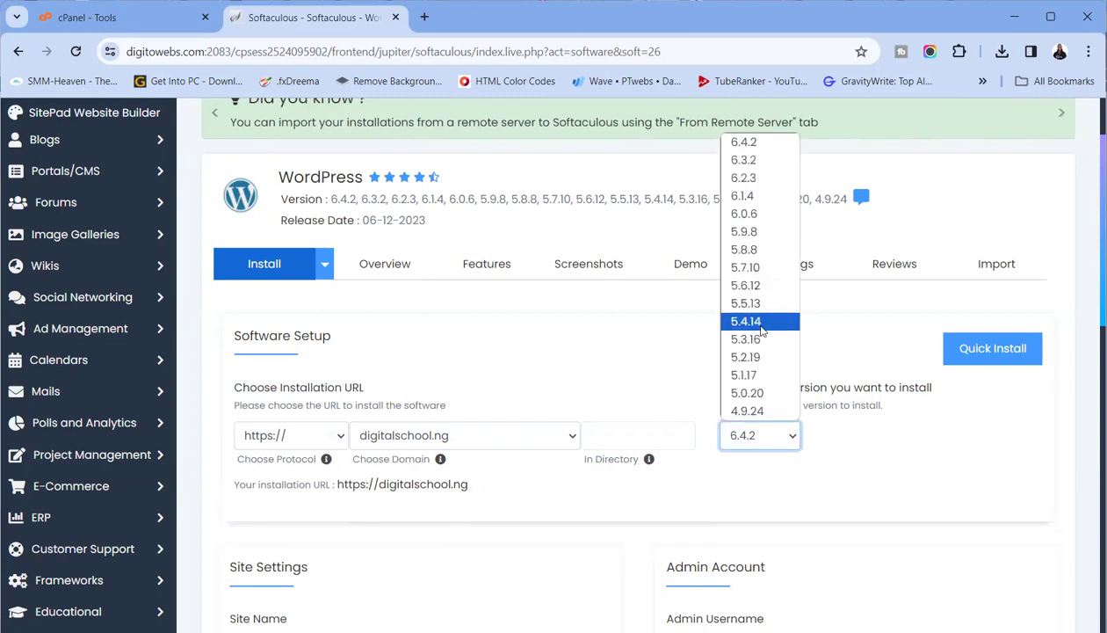
left_click(850, 470)
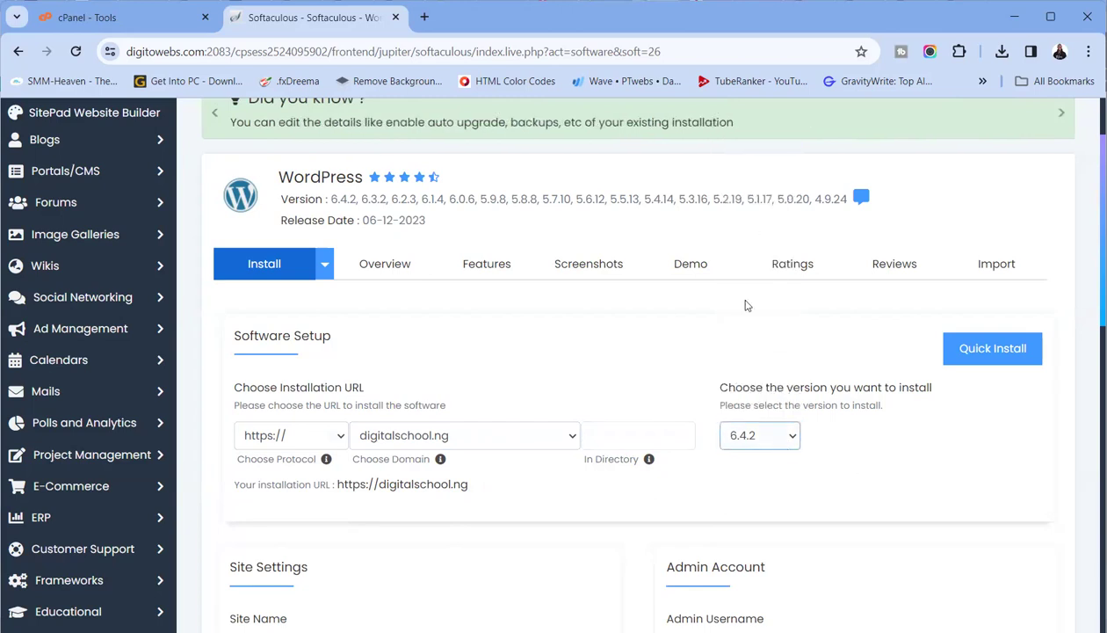
left_click(777, 439)
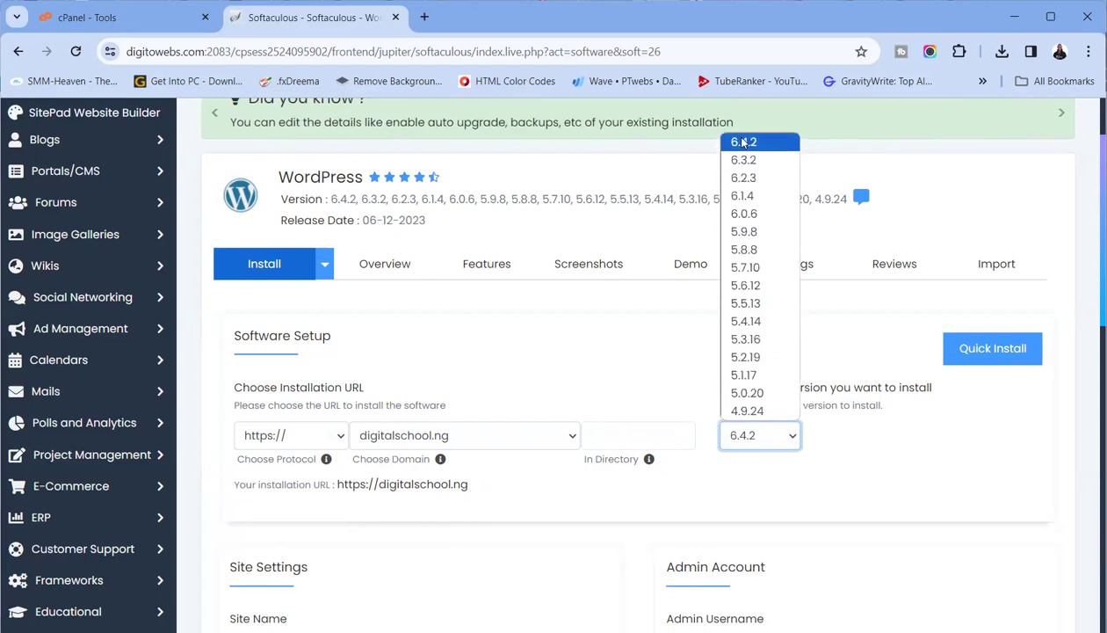
left_click(755, 513)
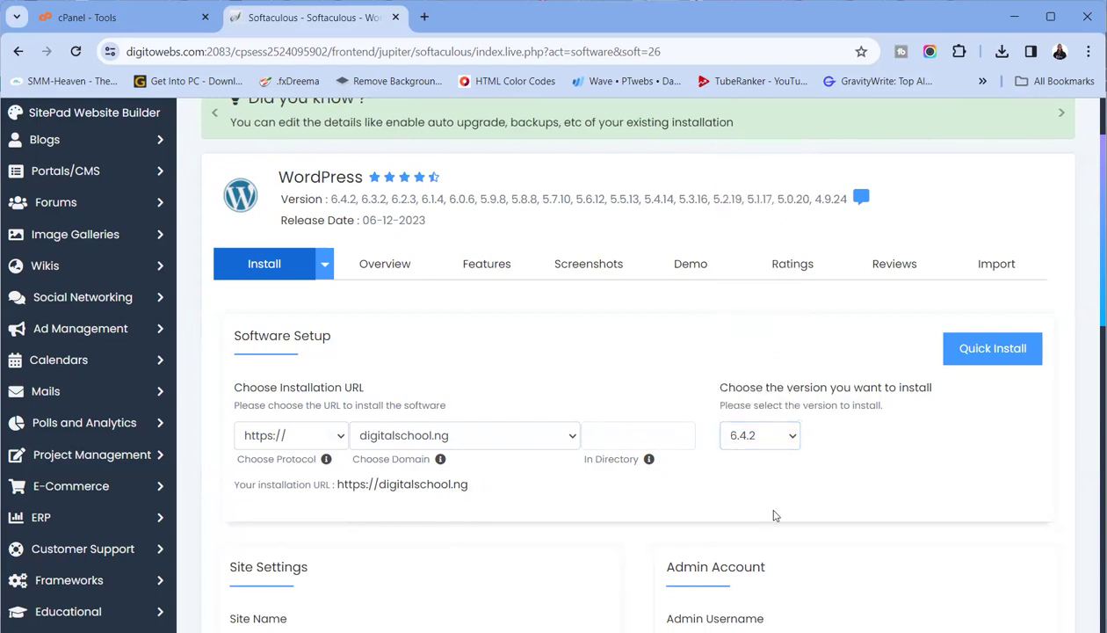
scroll(747, 492, "down", 4)
scroll(710, 470, "up", 2)
Replace the Site Name 'My Blog' with 'DIGITAL SCHOOL FOR EMPOWER 1K'.
left_click(366, 483)
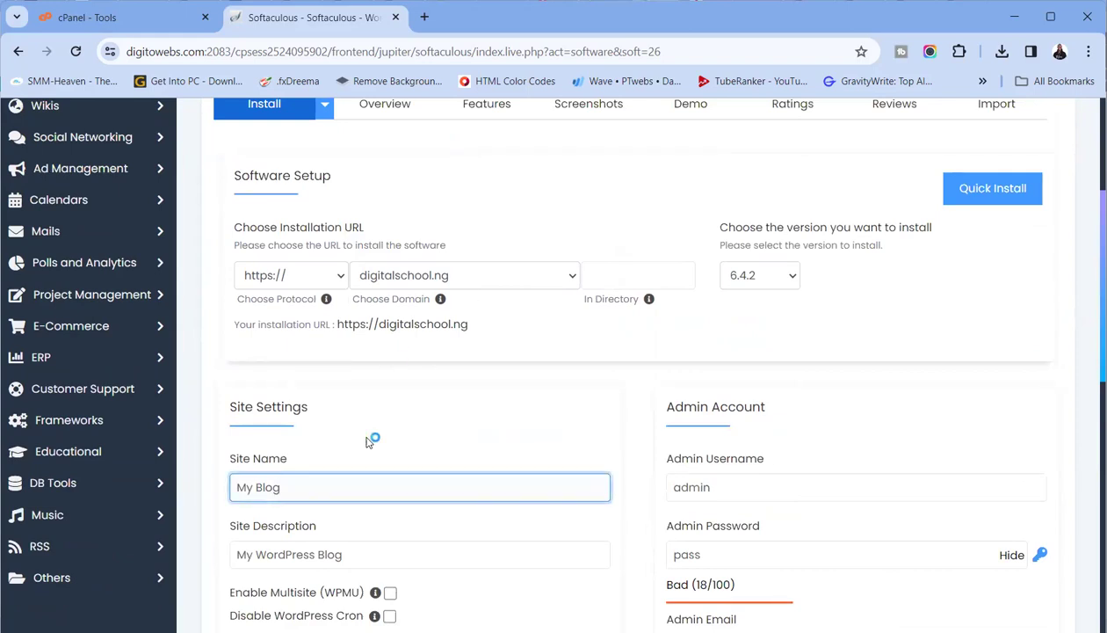
key("ctrl+a")
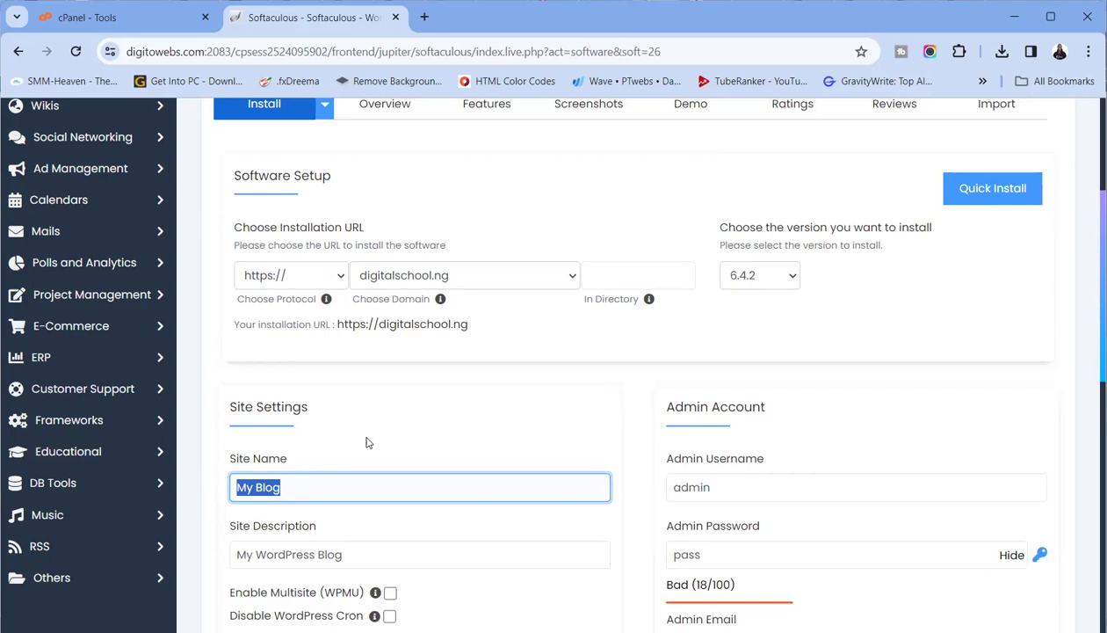
type("DIGITAL SCHOOL FOR EM")
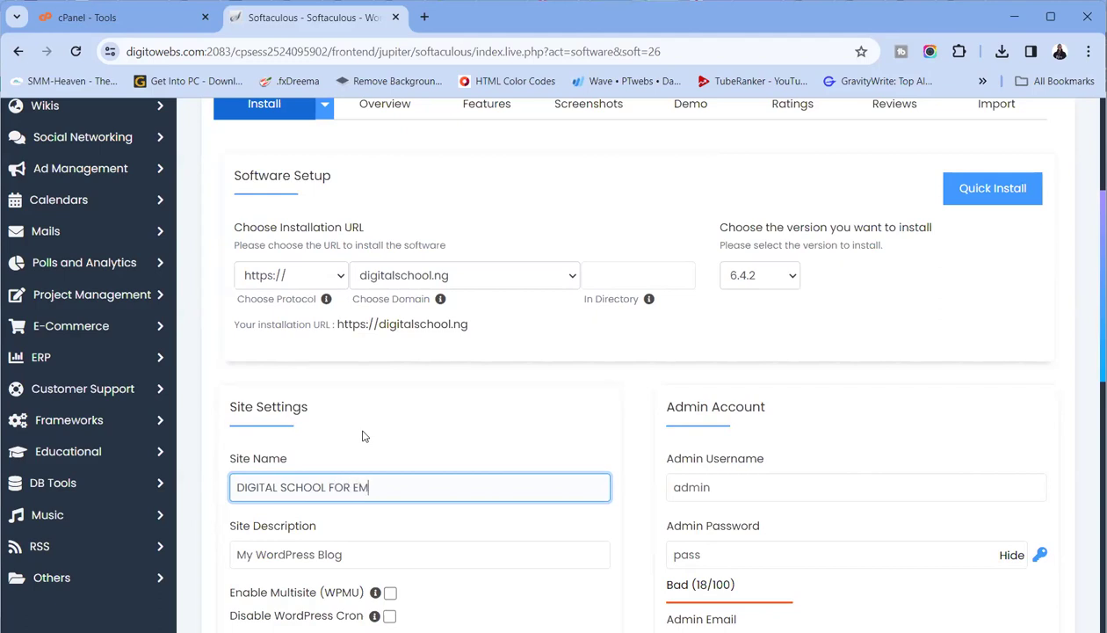
type("POWER 1K")
scroll(365, 436, "down", 2)
Overwrite the default Site Description 'My WordPress Blog' with 'Empower'.
left_click(314, 395)
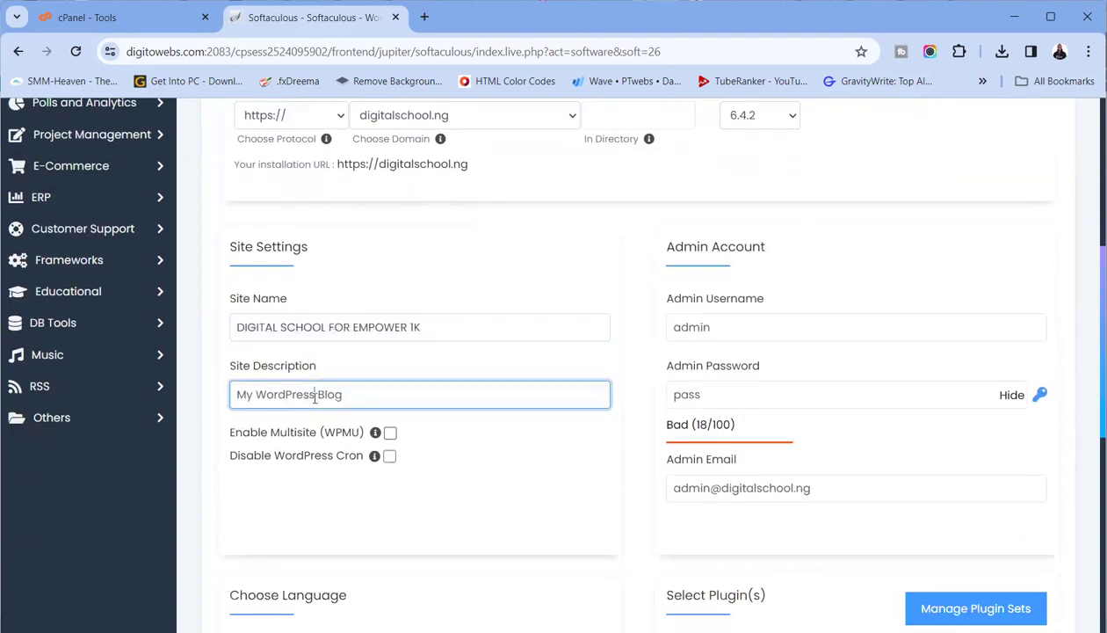
triple_click(316, 397)
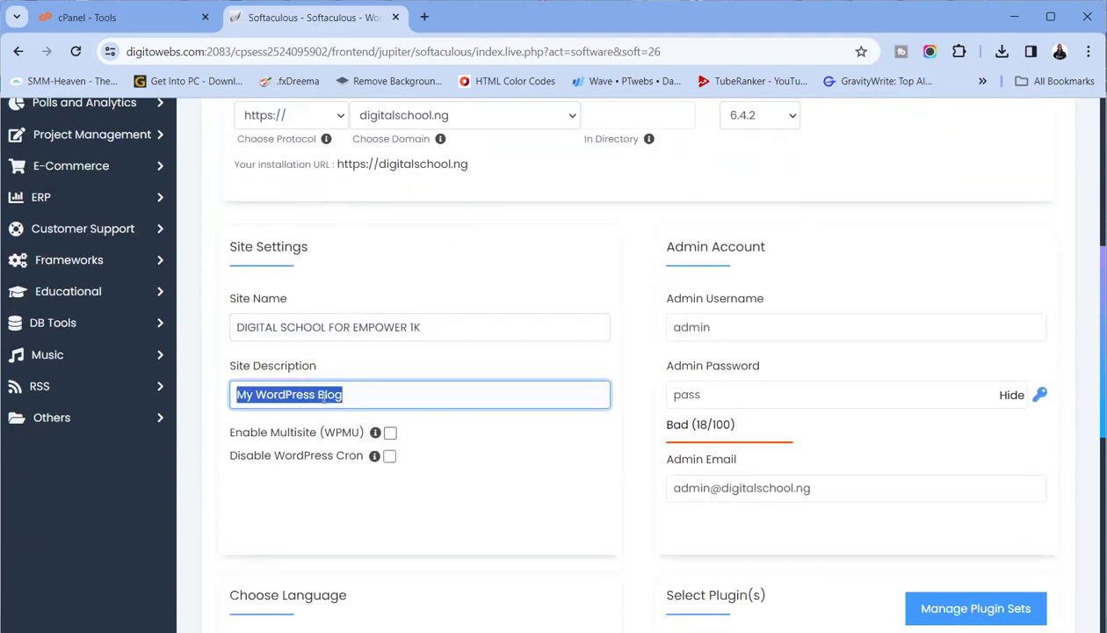
type("Empower")
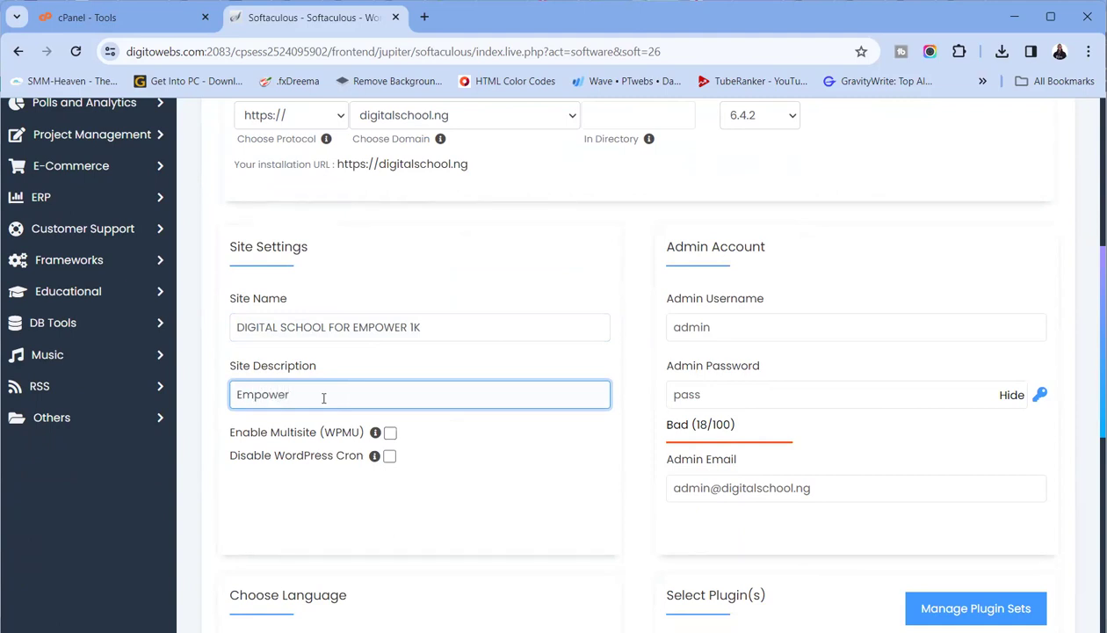
type("me")
key("BackSpace")
key("BackSpace")
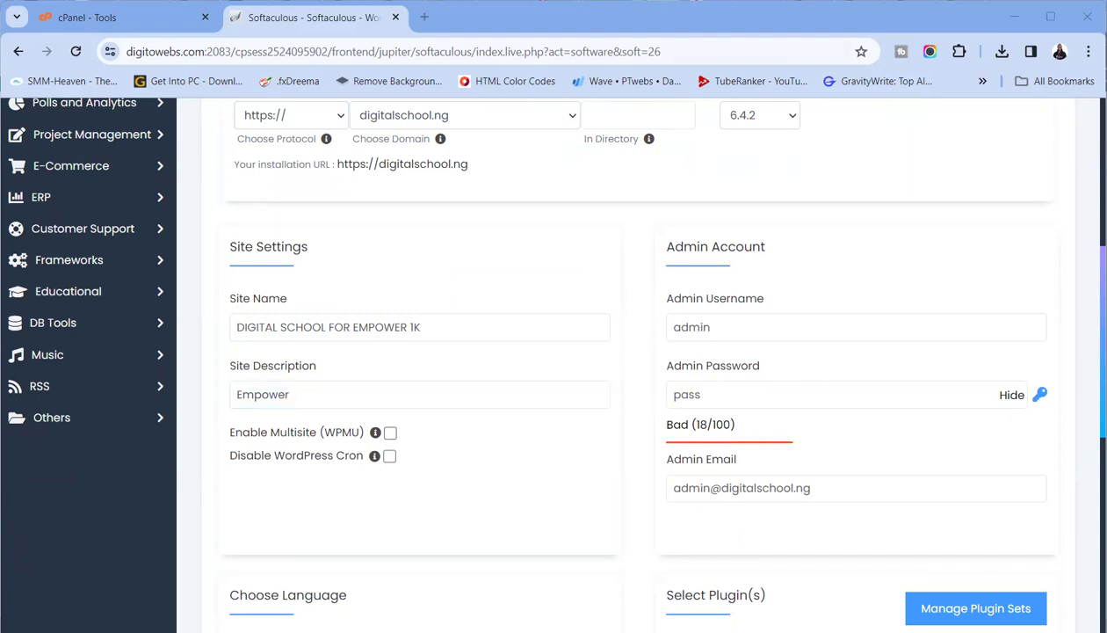
left_click(290, 400)
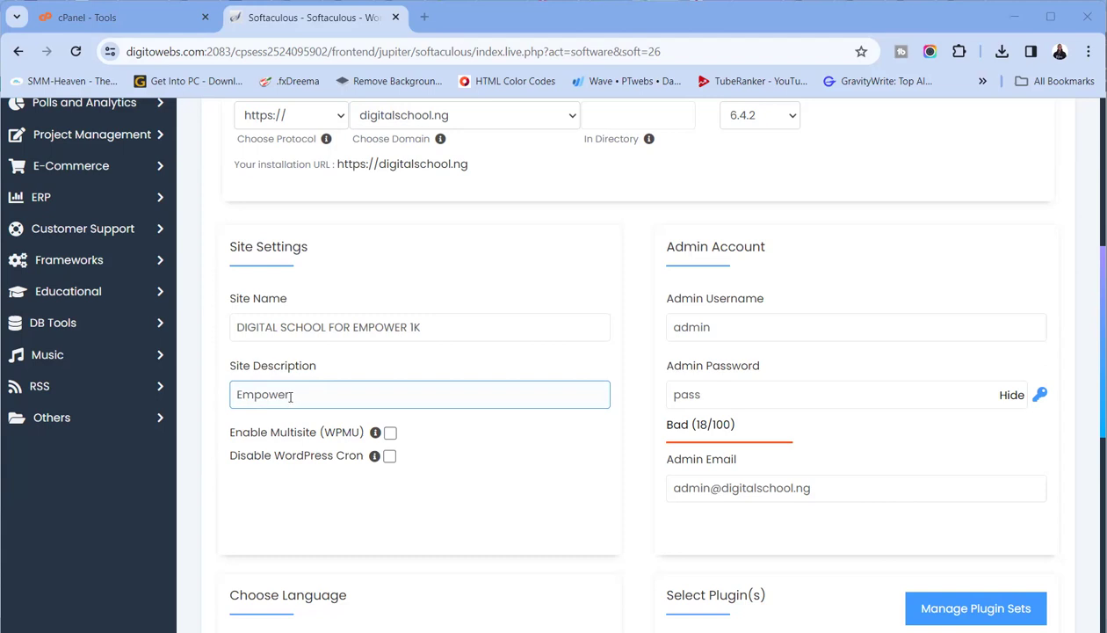
Check the Site Name, then change the Site Description to 'Empower For Change'.
left_click(296, 336)
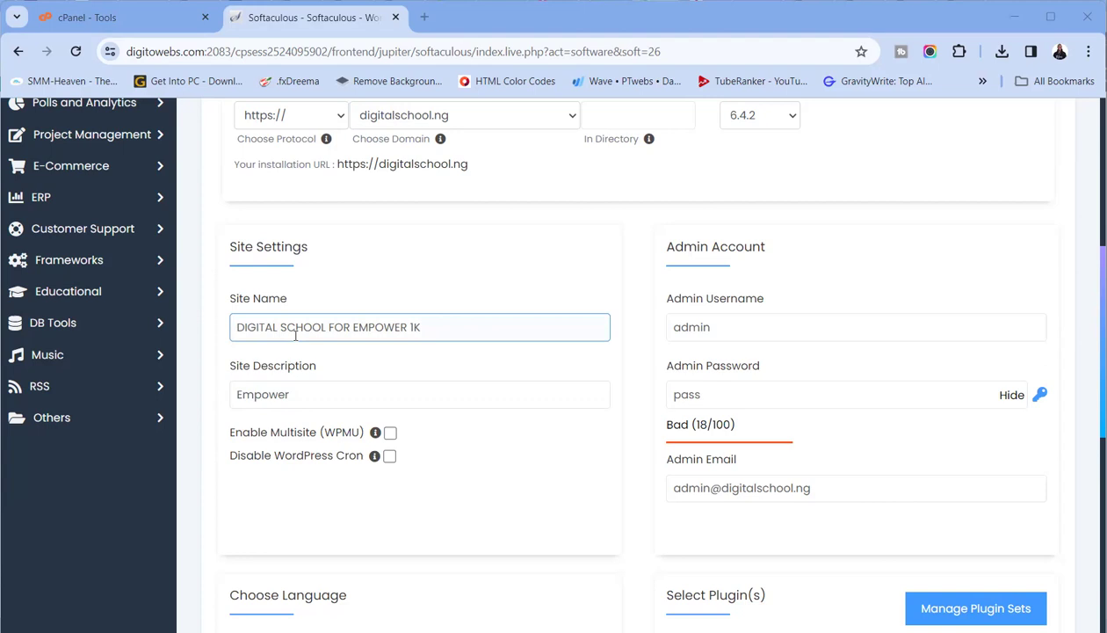
left_click(346, 174)
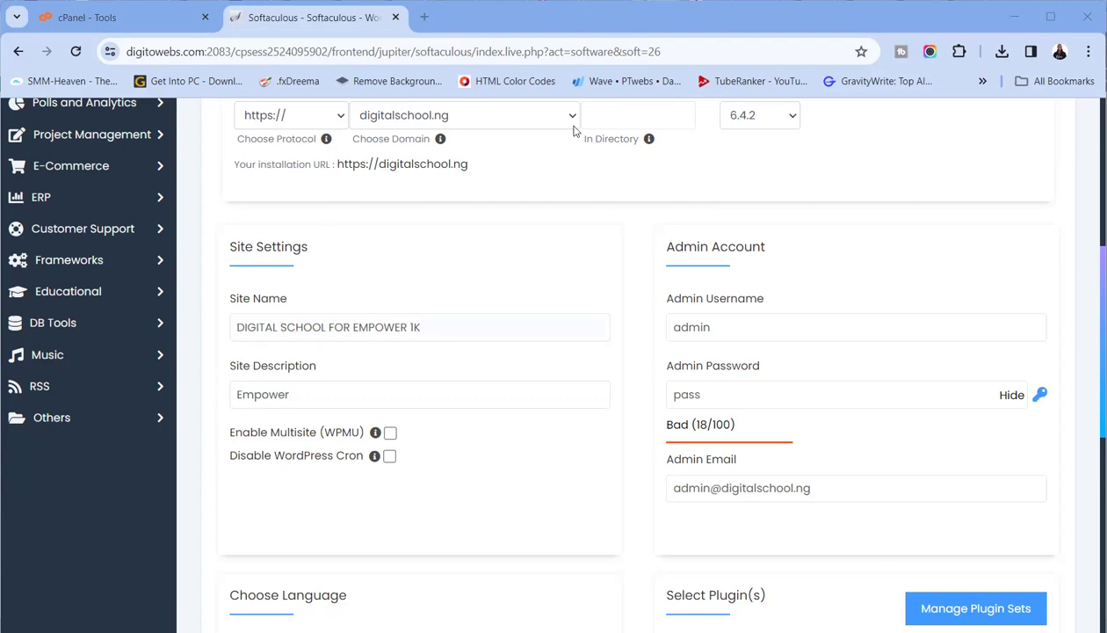
left_click(277, 327)
left_click(389, 307)
left_click(304, 402)
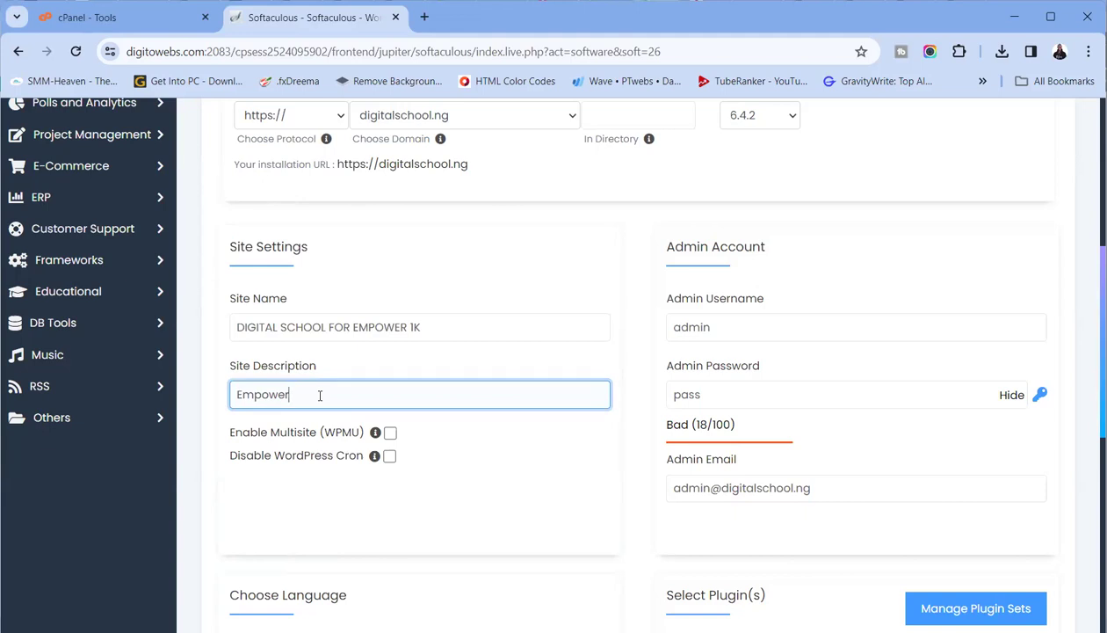
key("ctrl+a")
type("Empower For Change")
left_click(342, 494)
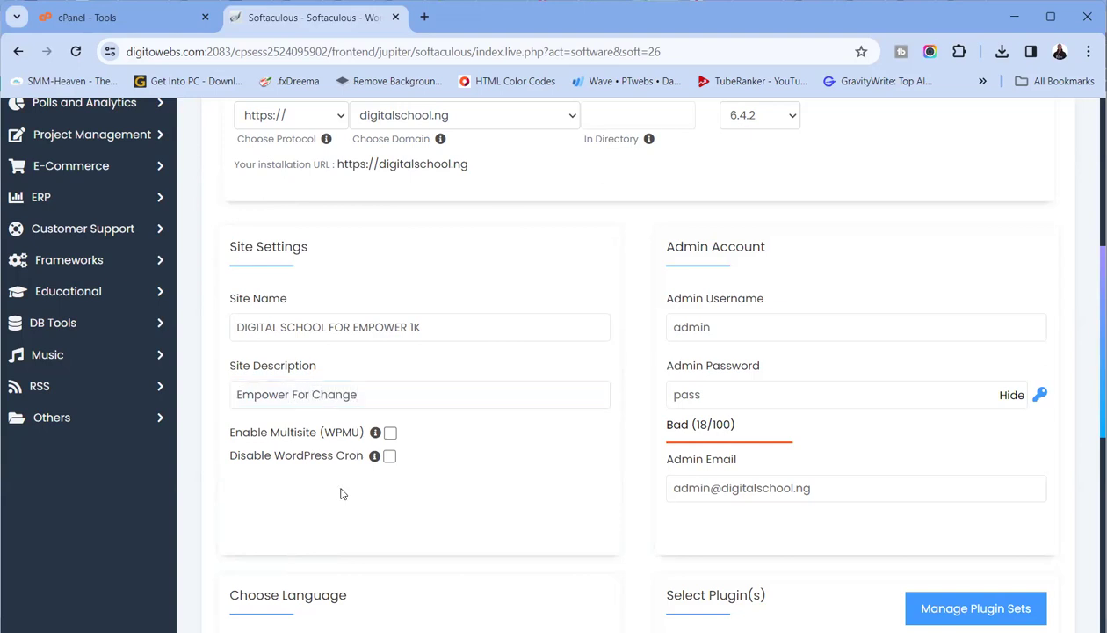
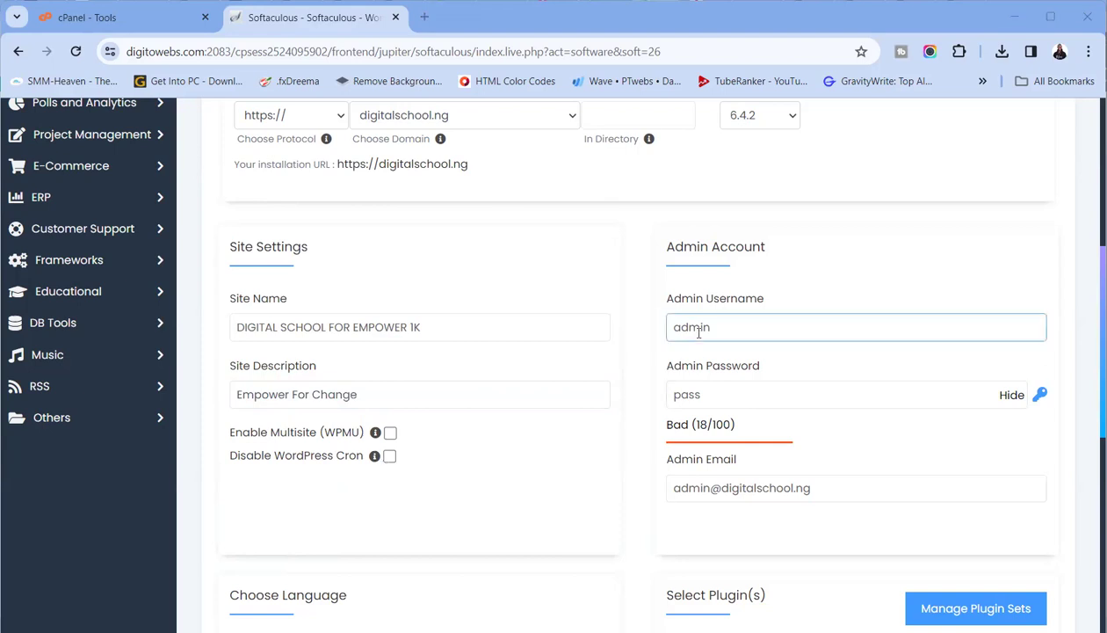
left_click(703, 276)
left_click(715, 328)
double_click(672, 326)
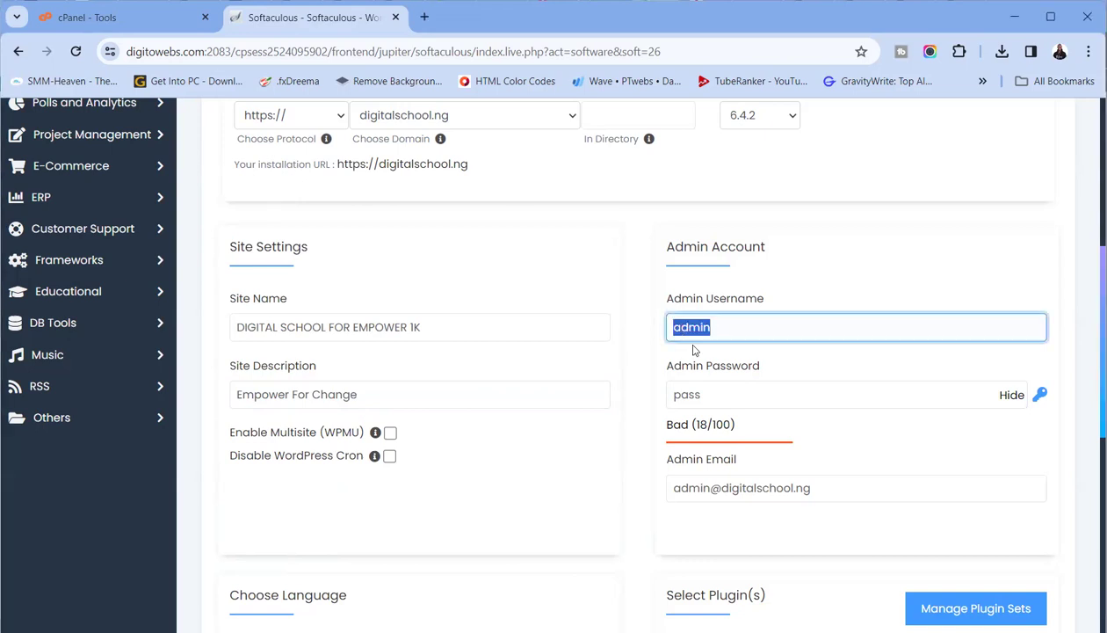
scroll(693, 350, "down", 1)
left_click(726, 247)
left_click_drag(715, 247, 671, 256)
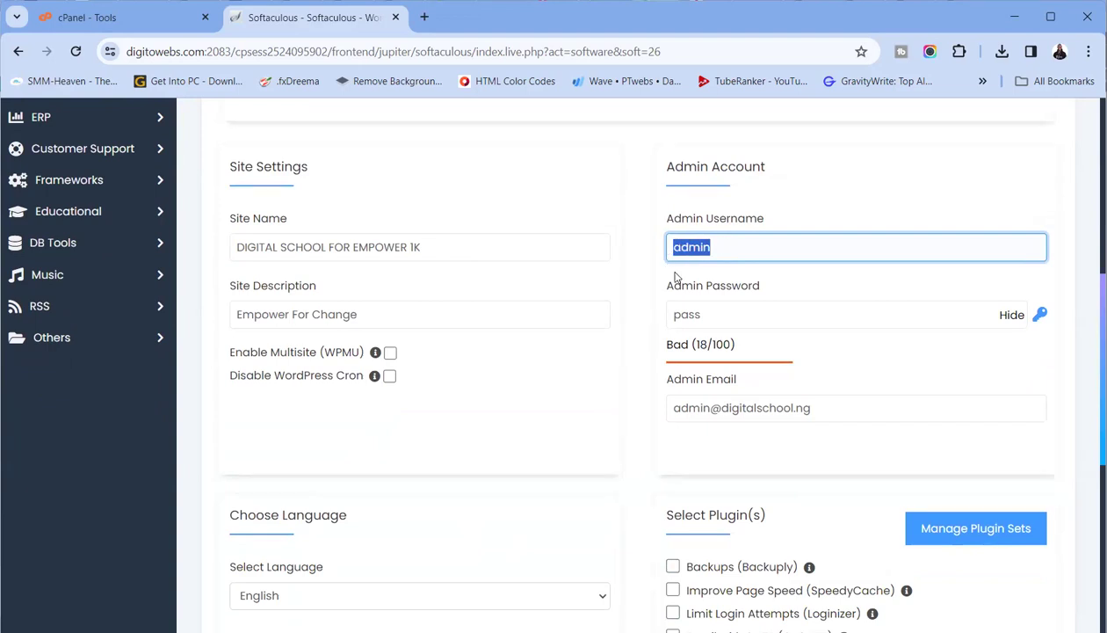
left_click(711, 247)
left_click_drag(712, 247, 671, 248)
left_click(710, 247)
left_click_drag(710, 247, 656, 250)
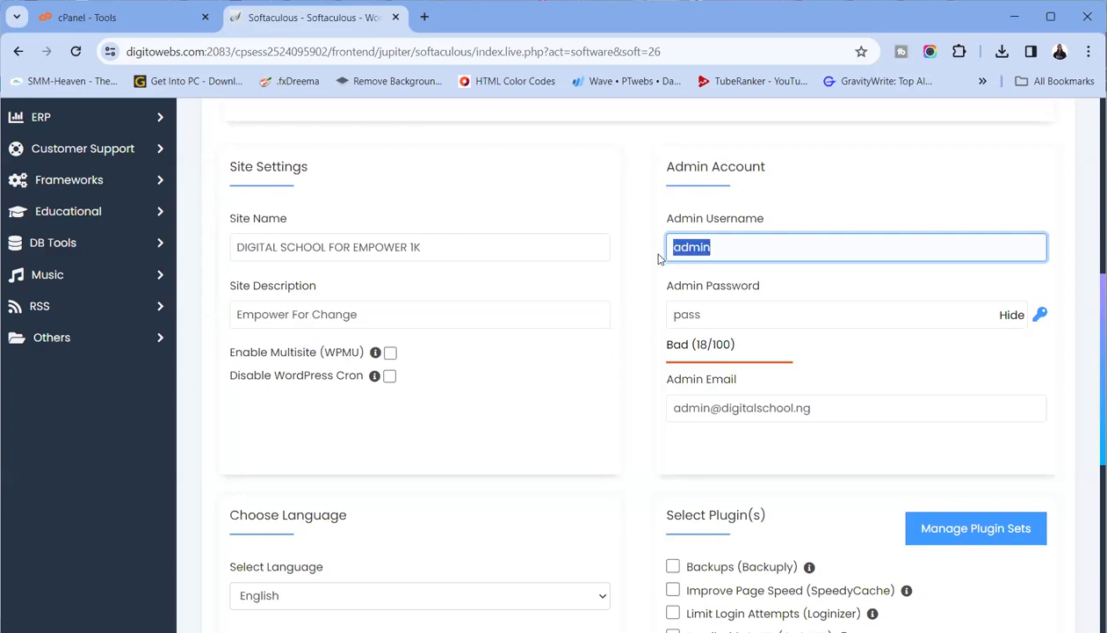
left_click(715, 256)
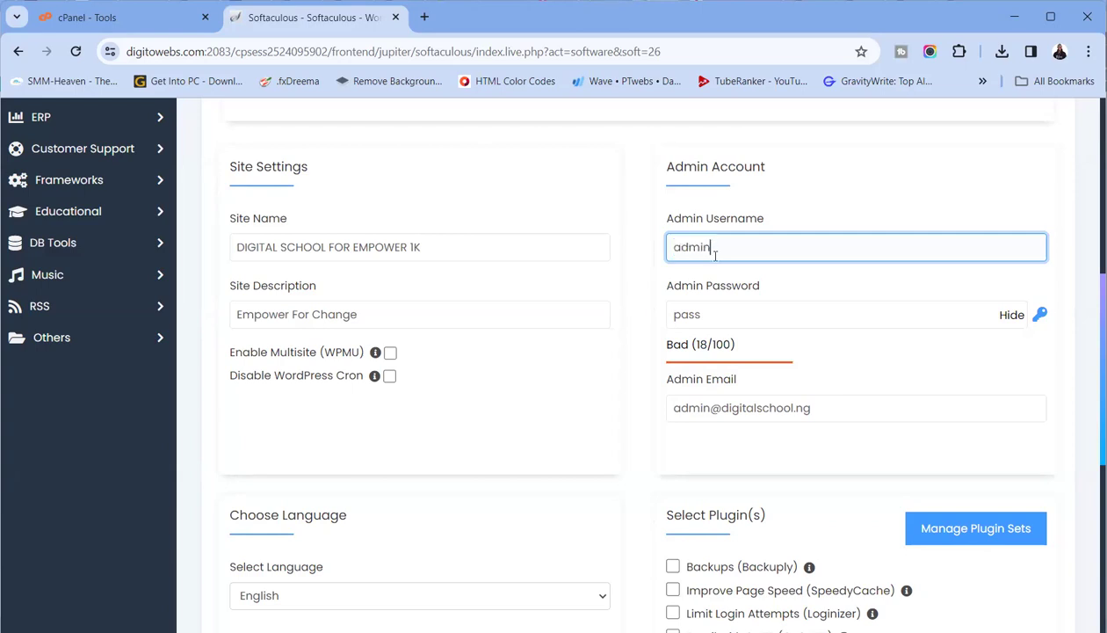
left_click_drag(714, 314, 667, 318)
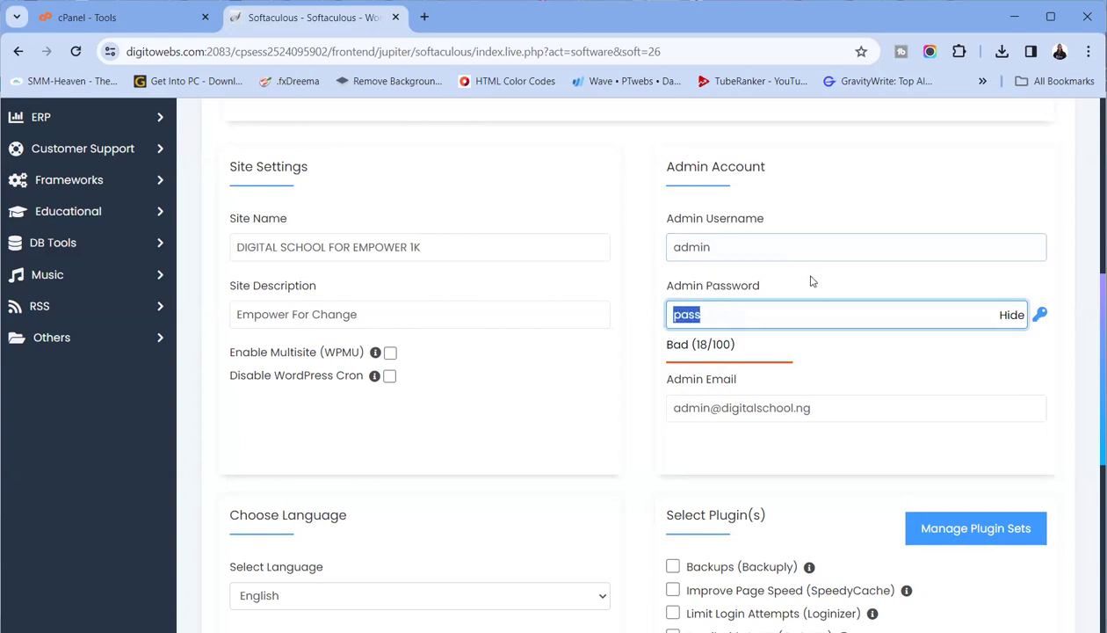
left_click(728, 318)
type("word")
key("BackSpace")
key("BackSpace")
key("BackSpace")
key("BackSpace")
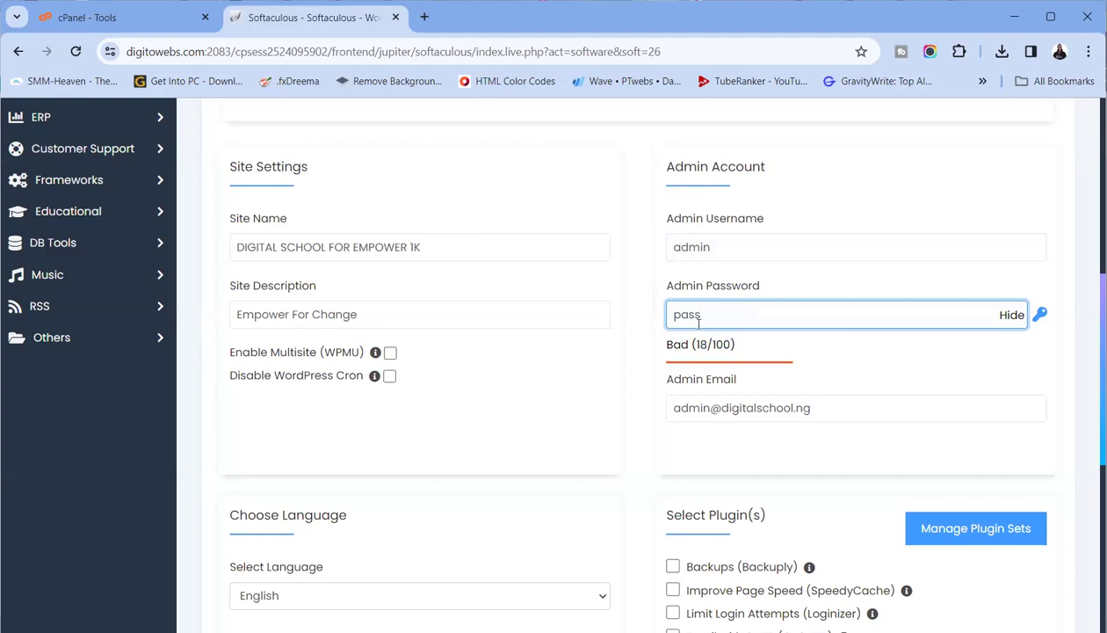
left_click(649, 325)
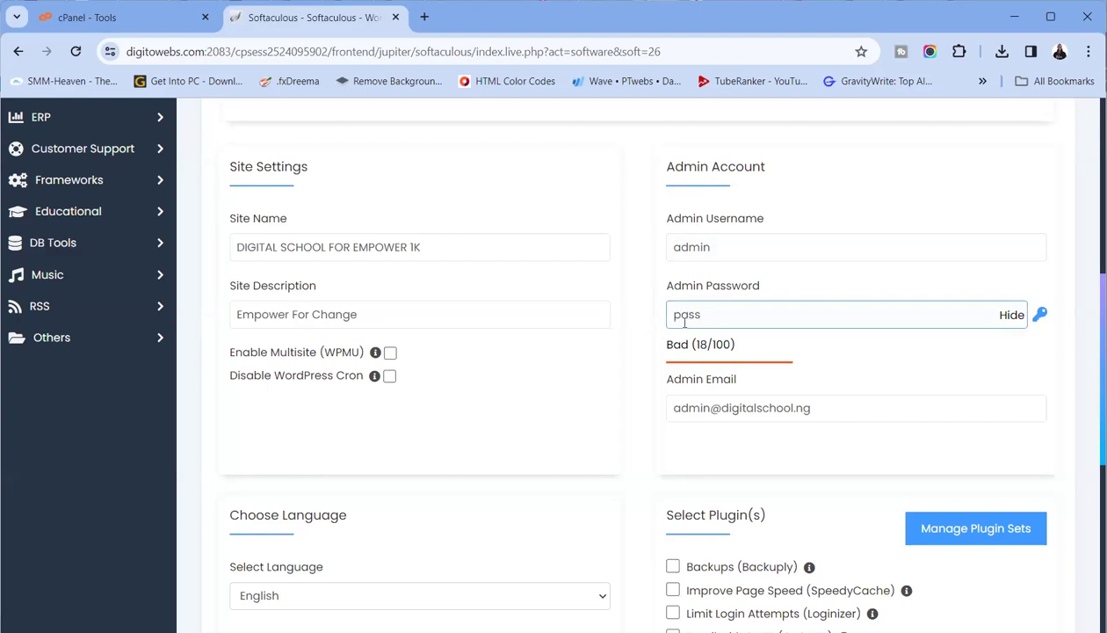
double_click(677, 314)
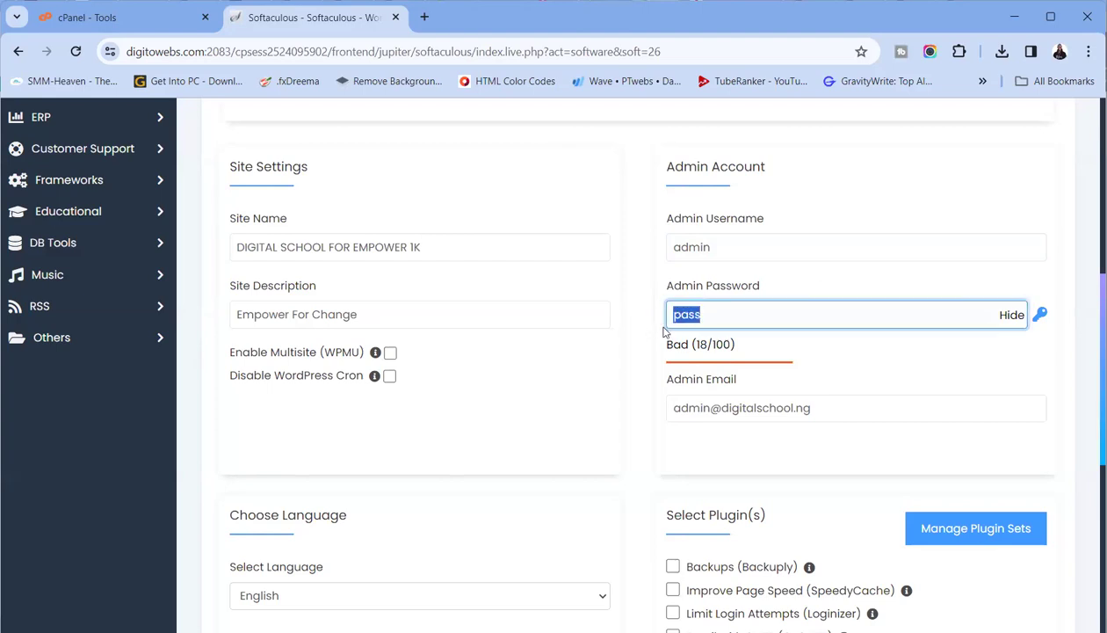
left_click(655, 323)
scroll(702, 384, "down", 2)
left_click_drag(807, 248, 655, 276)
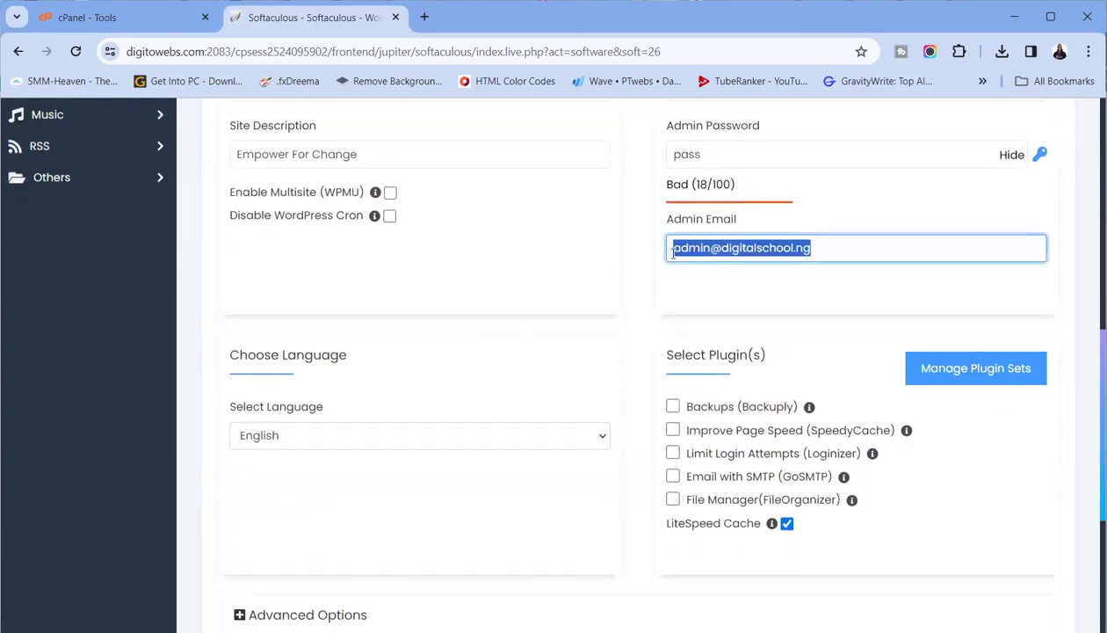
left_click(716, 270)
left_click(811, 248)
left_click_drag(810, 248, 668, 276)
left_click(676, 286)
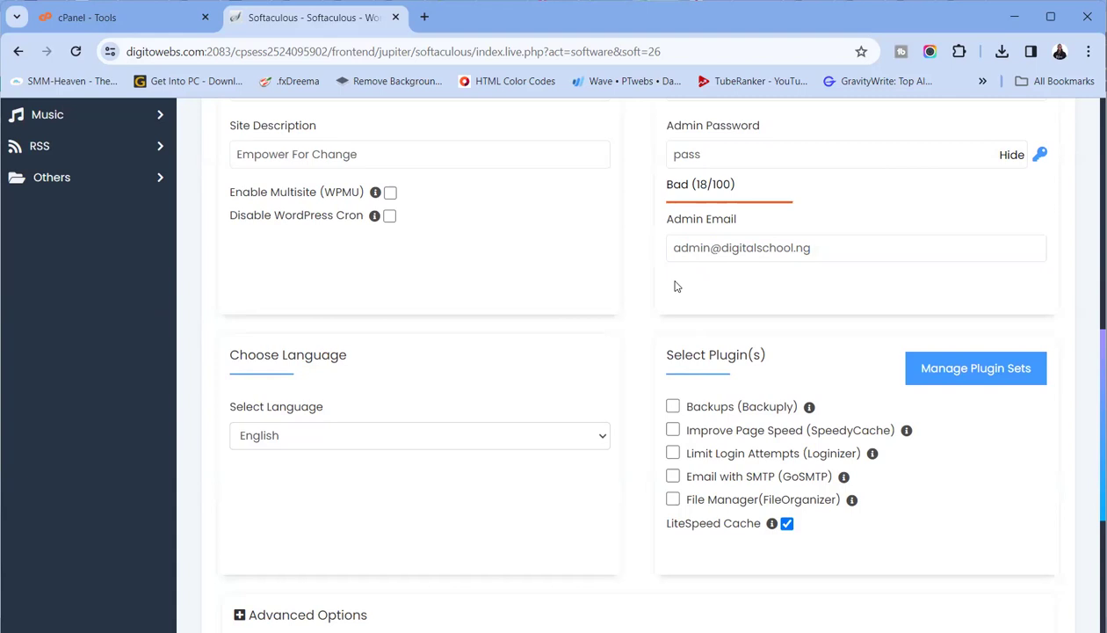
Scroll through the Admin Account fields and highlight the admin e-mail address to check it.
scroll(676, 286, "down", 2)
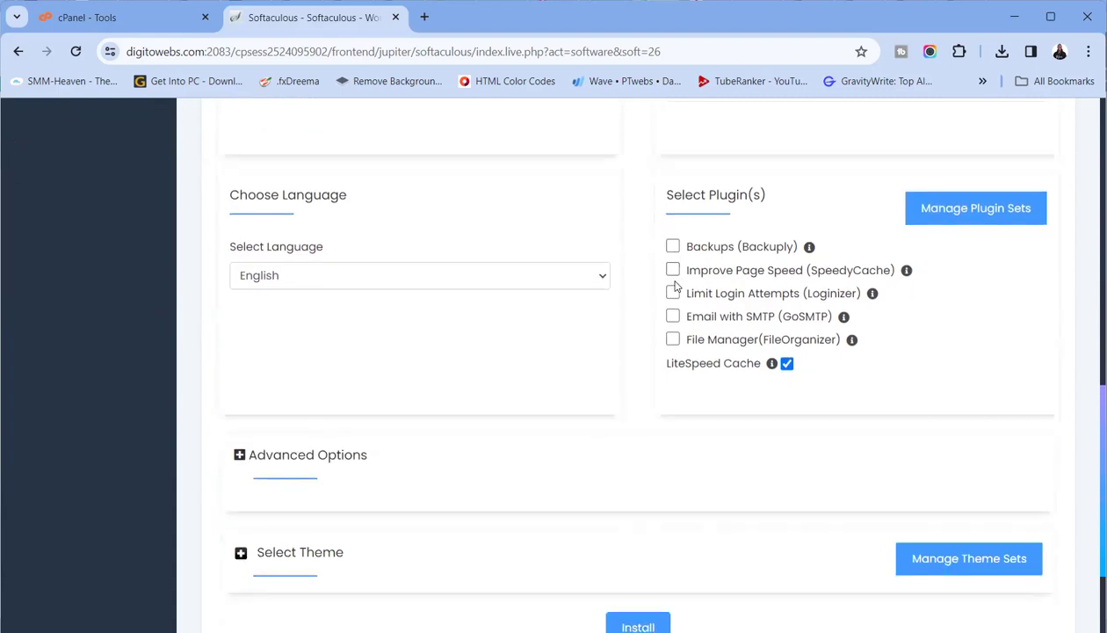
scroll(676, 286, "up", 4)
scroll(677, 294, "up", 4)
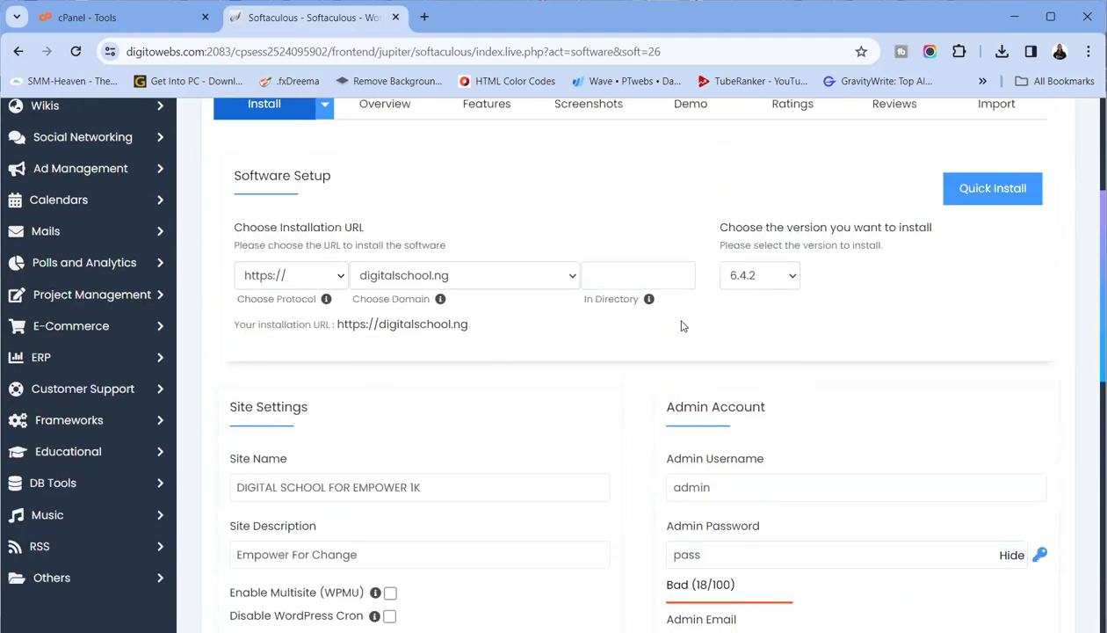
scroll(683, 320, "down", 3)
scroll(686, 325, "down", 1)
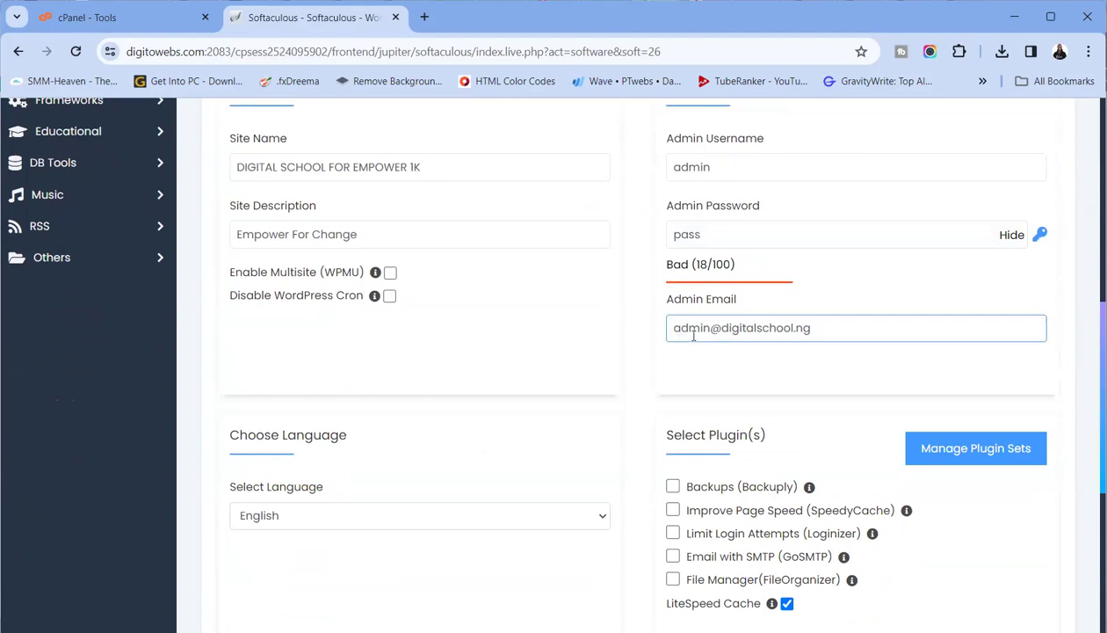
scroll(702, 351, "down", 3)
scroll(702, 351, "up", 4)
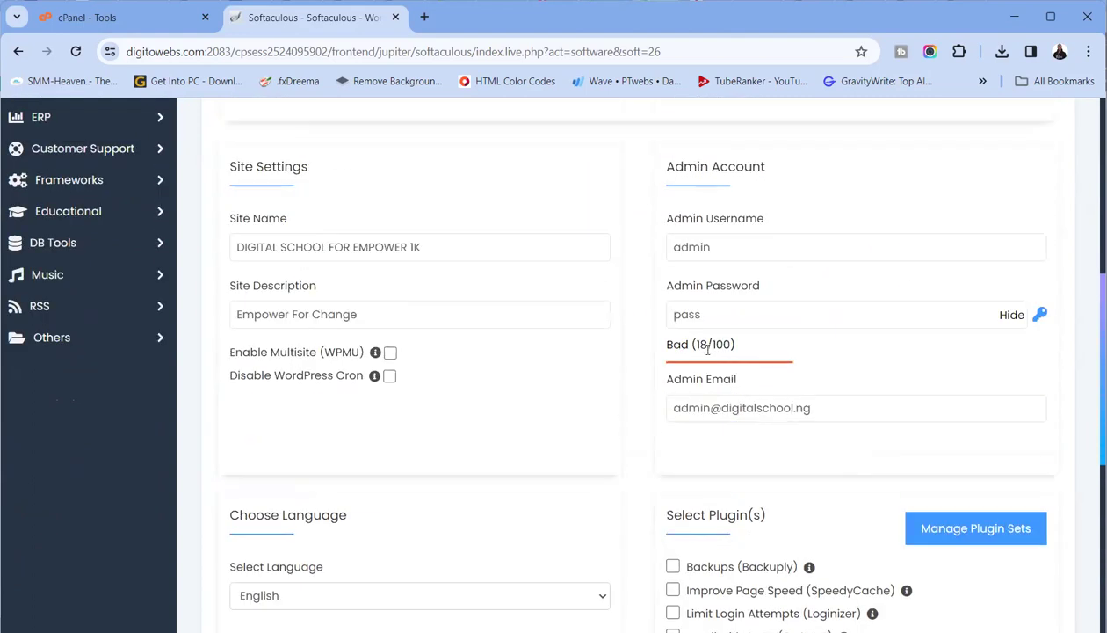
left_click_drag(805, 409, 670, 407)
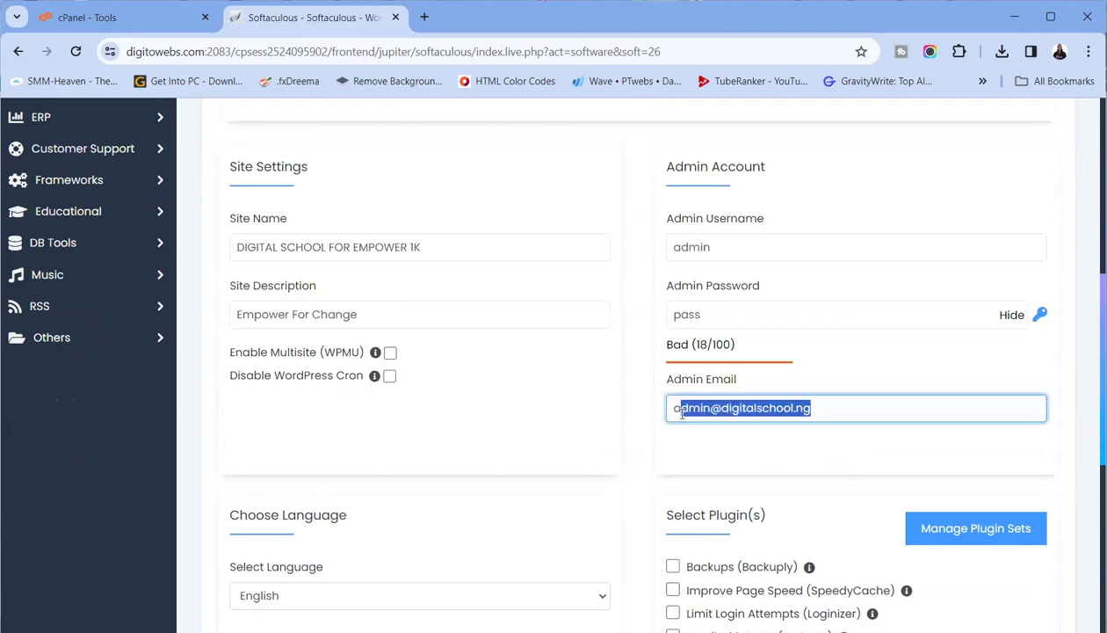
left_click(661, 435)
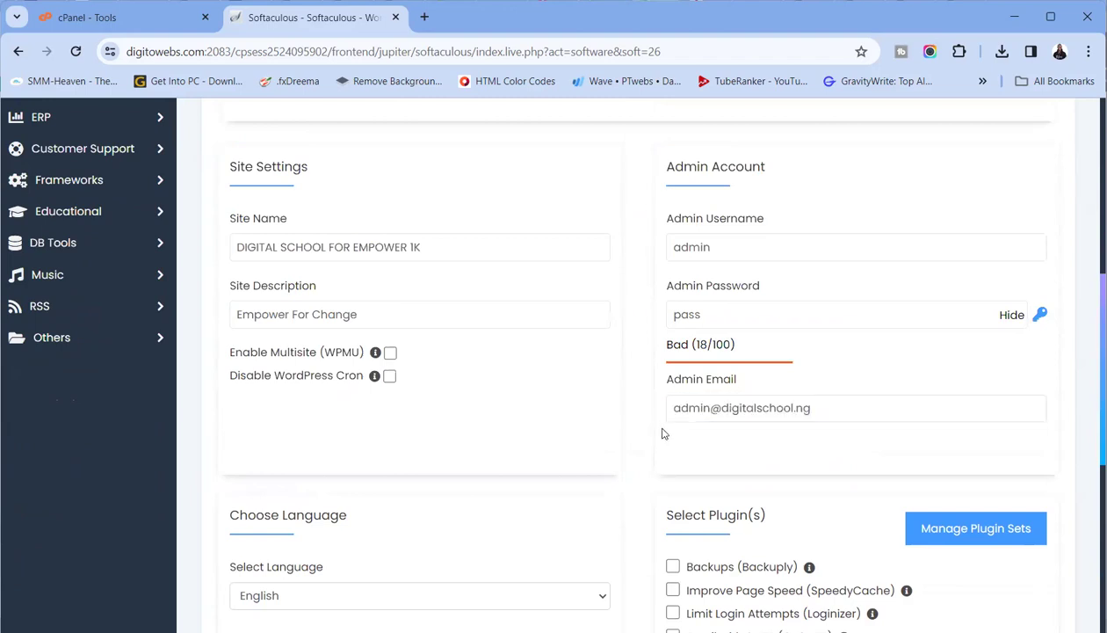
scroll(663, 434, "down", 2)
scroll(665, 431, "down", 4)
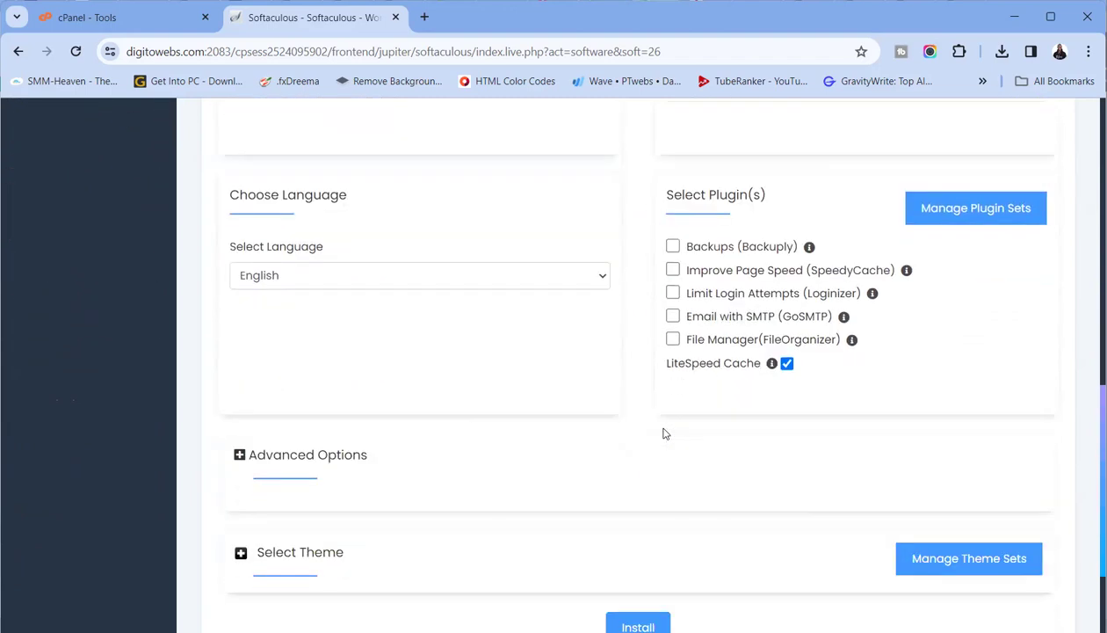
scroll(680, 428, "up", 7)
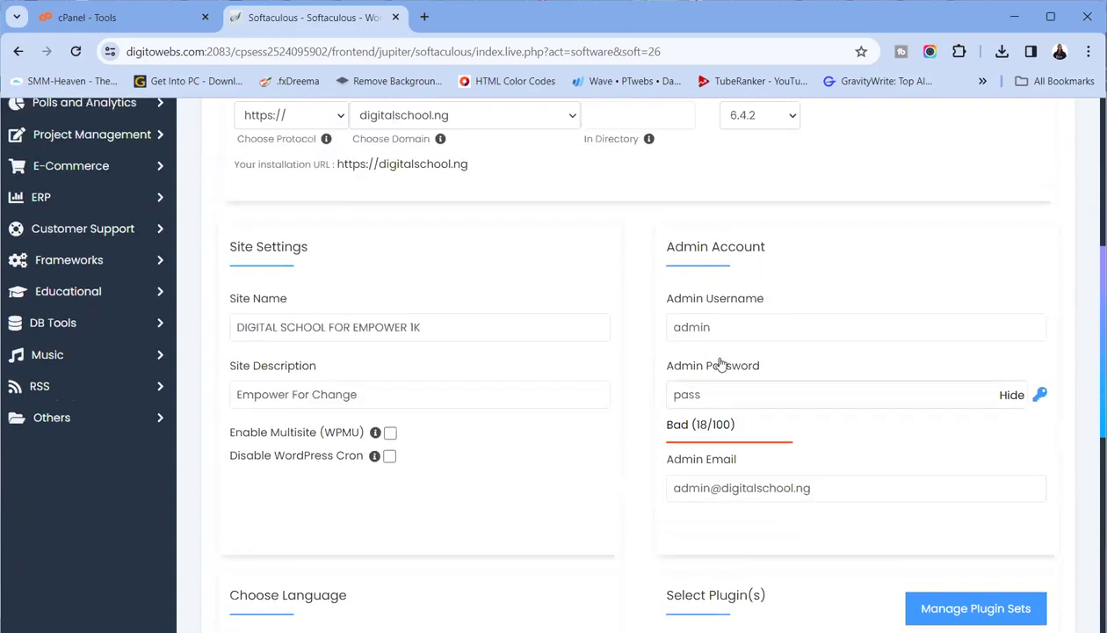
left_click(756, 487)
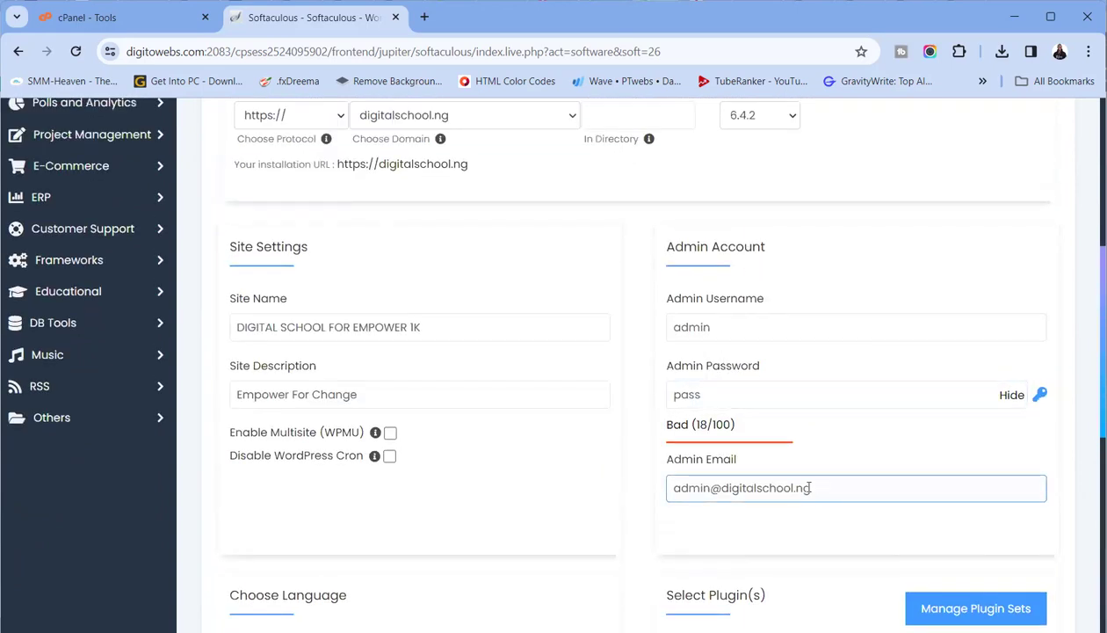
left_click_drag(803, 483, 649, 496)
left_click(651, 496)
left_click(743, 487)
left_click(791, 394)
left_click(766, 366)
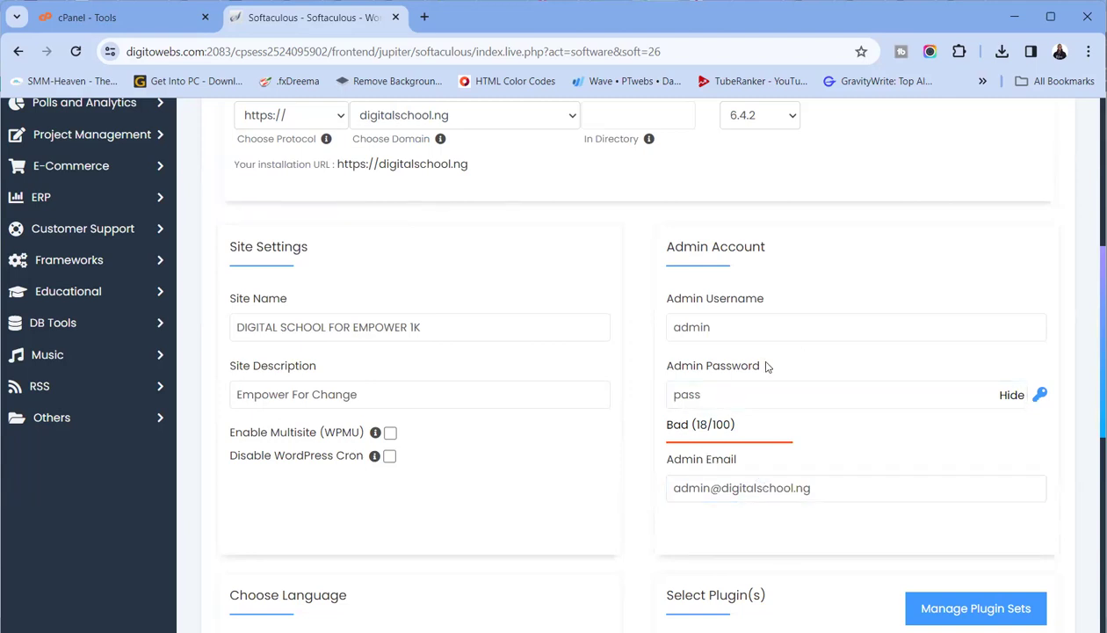
Highlight the admin username and admin password to show the chosen credentials.
left_click(719, 327)
left_click_drag(719, 328, 670, 327)
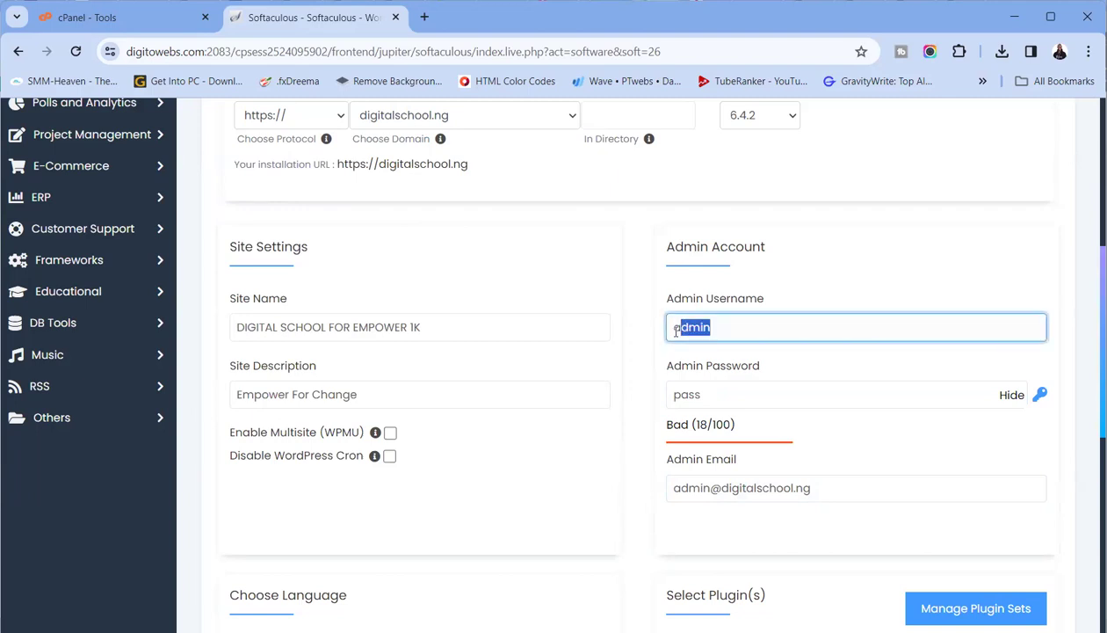
left_click(703, 395)
left_click_drag(703, 396, 651, 408)
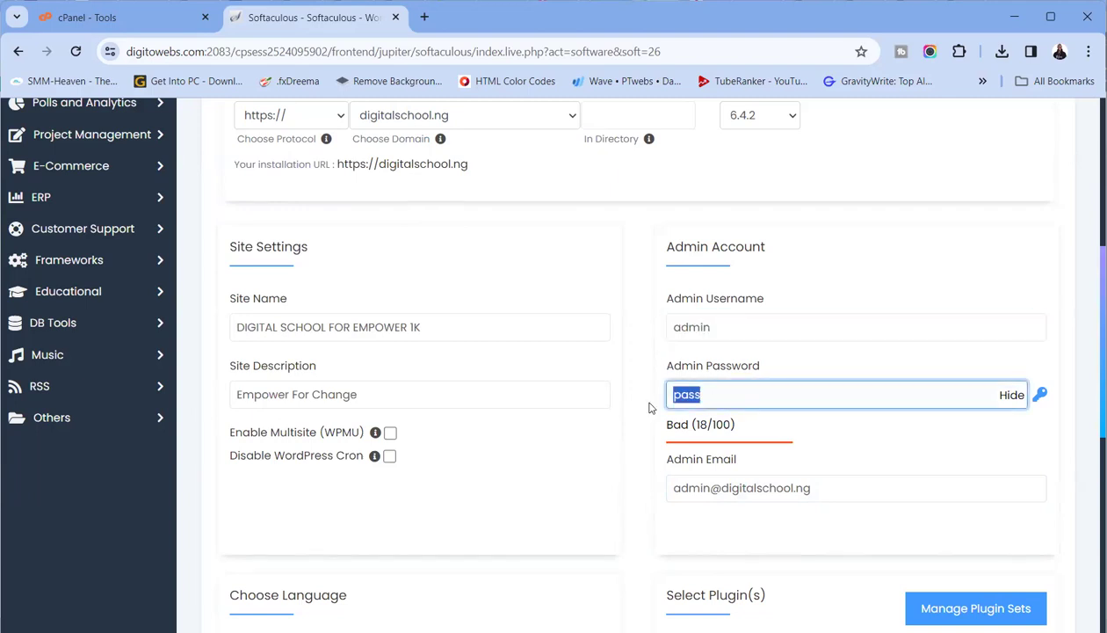
left_click(651, 413)
left_click(681, 398)
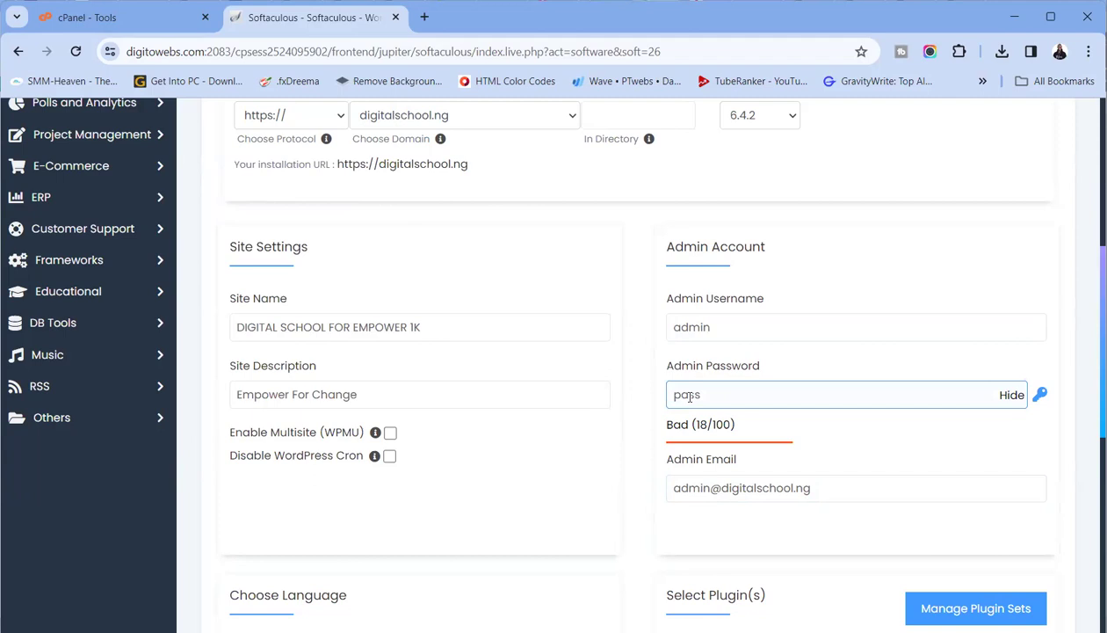
left_click_drag(736, 331, 667, 349)
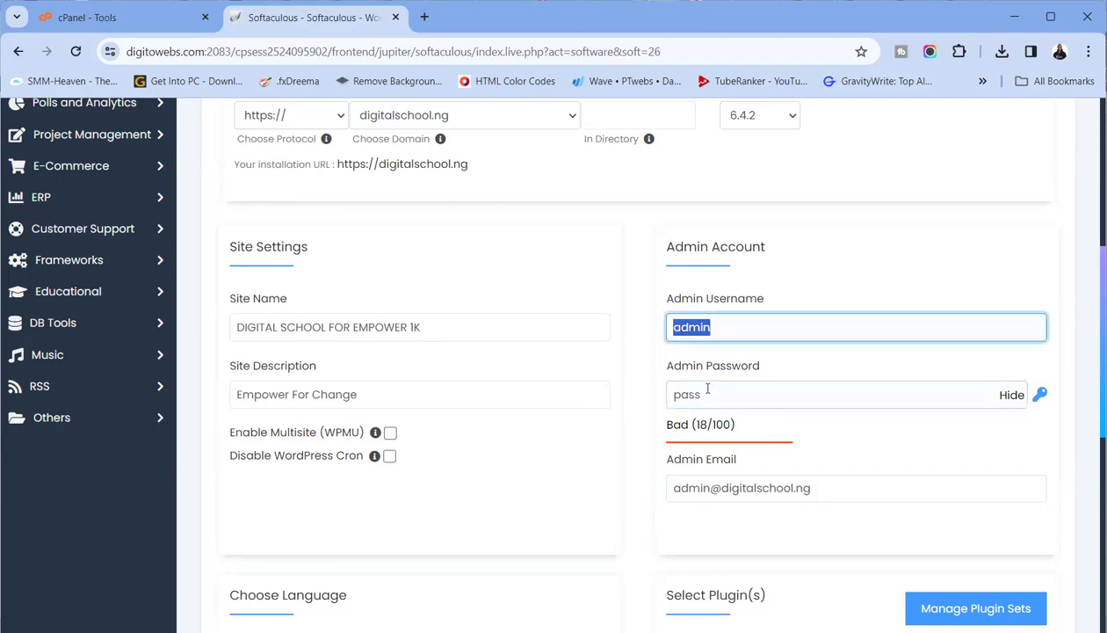
left_click_drag(713, 396, 635, 414)
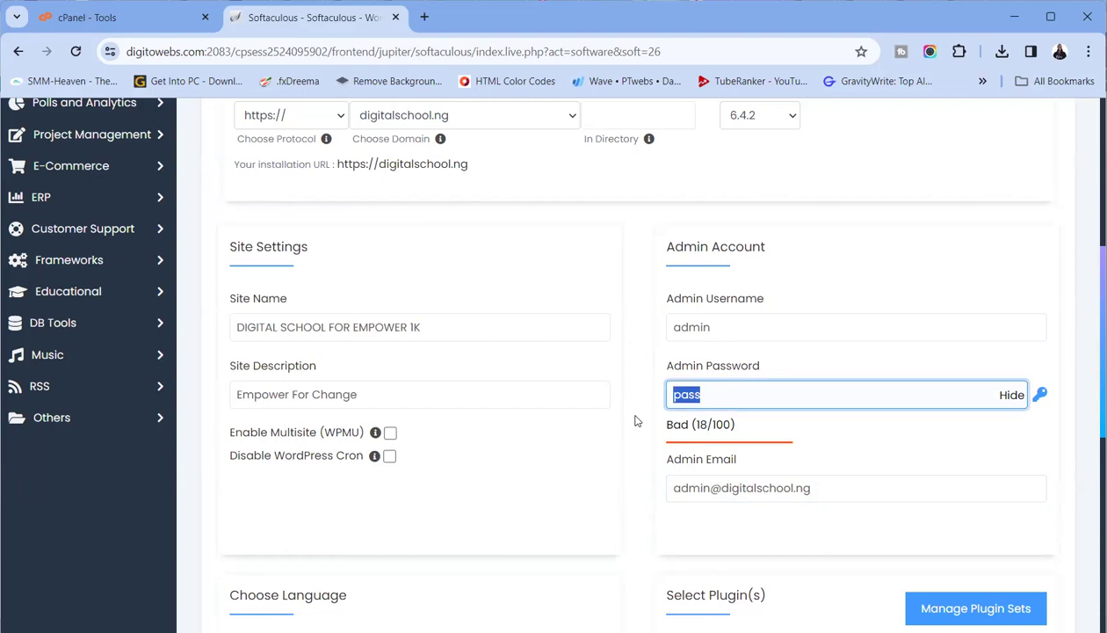
Leave the installation-details e-mail empty and install WordPress on digitalschool.ng.
left_click(636, 421)
scroll(694, 404, "down", 2)
left_click_drag(837, 327, 638, 380)
left_click(638, 381)
scroll(640, 384, "down", 3)
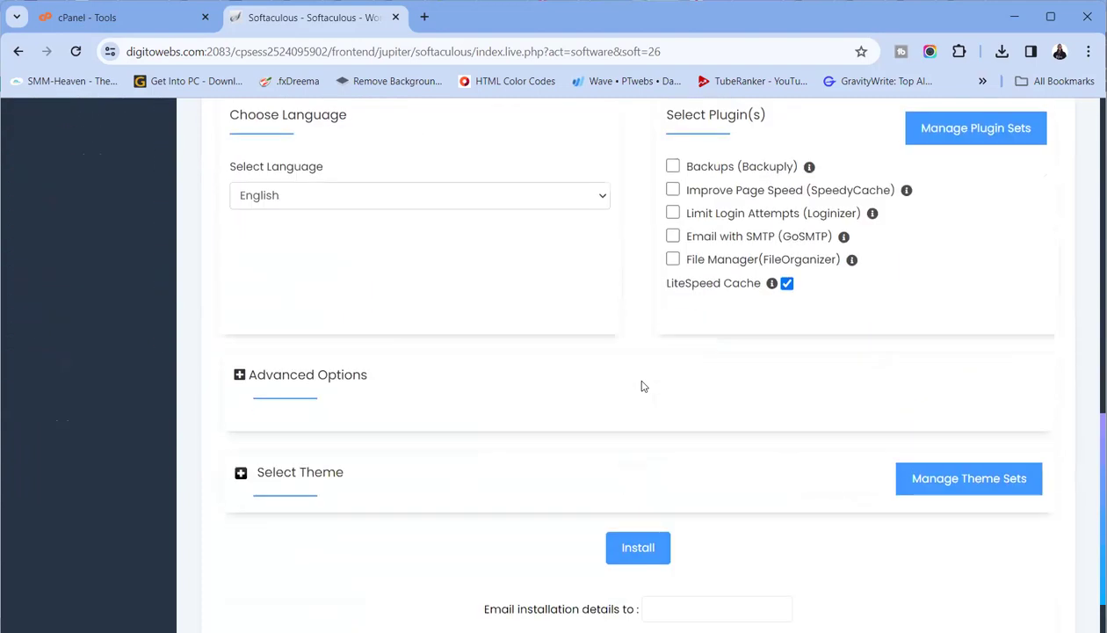
scroll(645, 388, "down", 2)
left_click(664, 482)
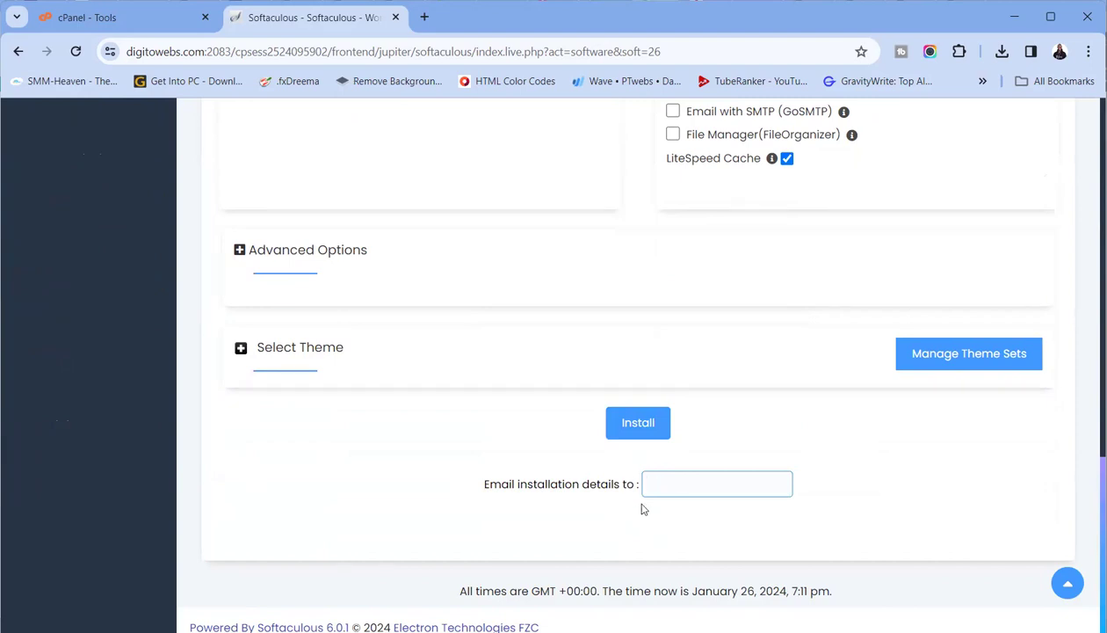
left_click(700, 465)
left_click(622, 423)
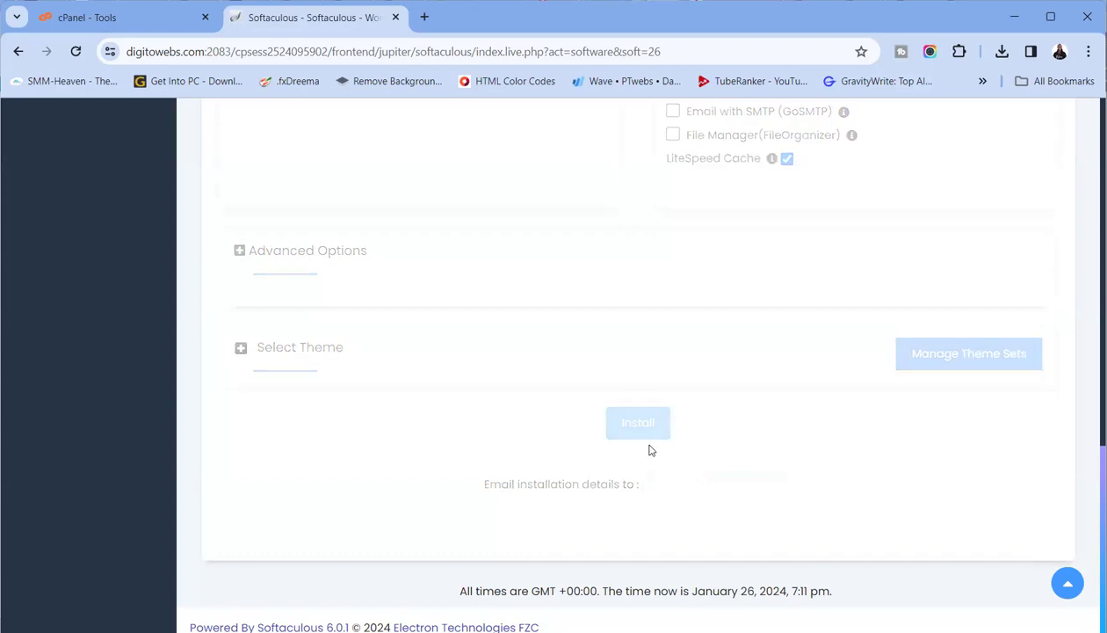
scroll(668, 461, "up", 4)
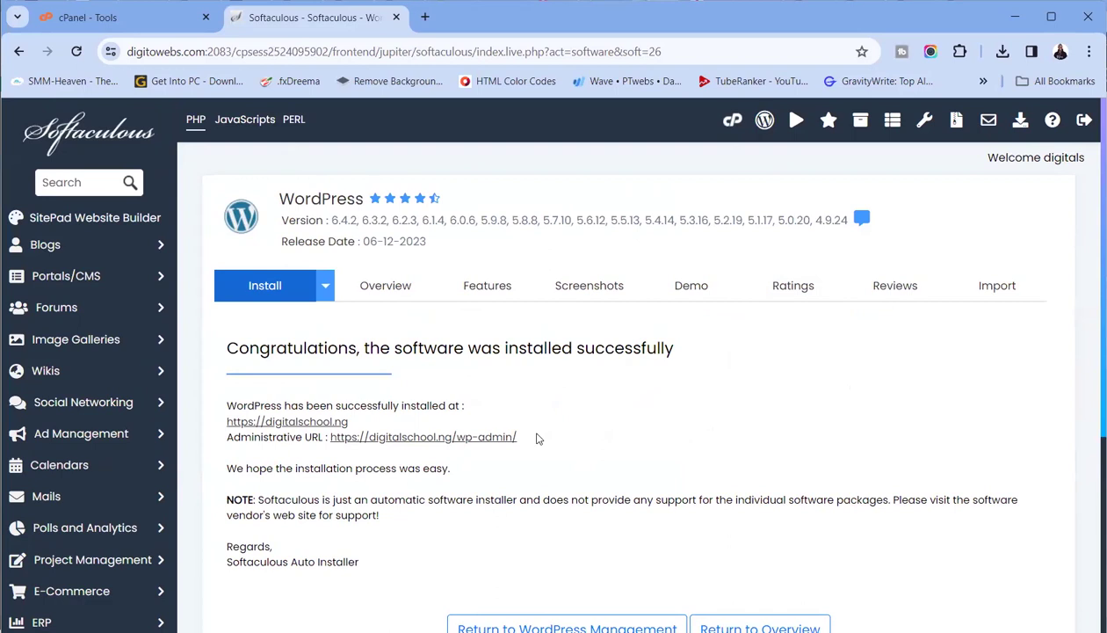
left_click_drag(519, 437, 331, 437)
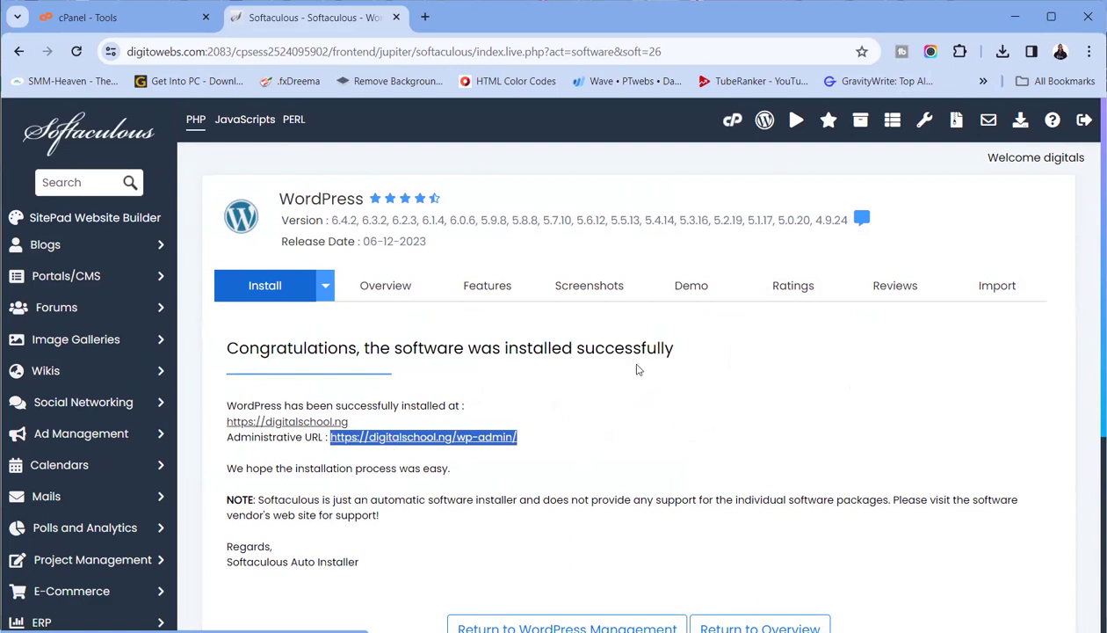
left_click(525, 439)
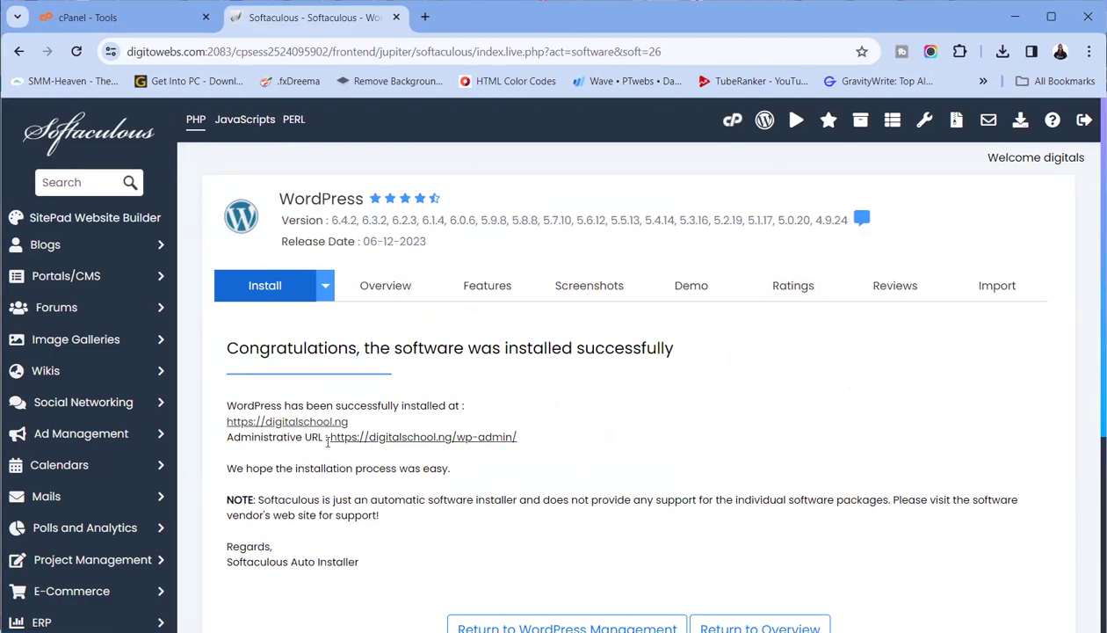
left_click_drag(327, 433, 452, 436)
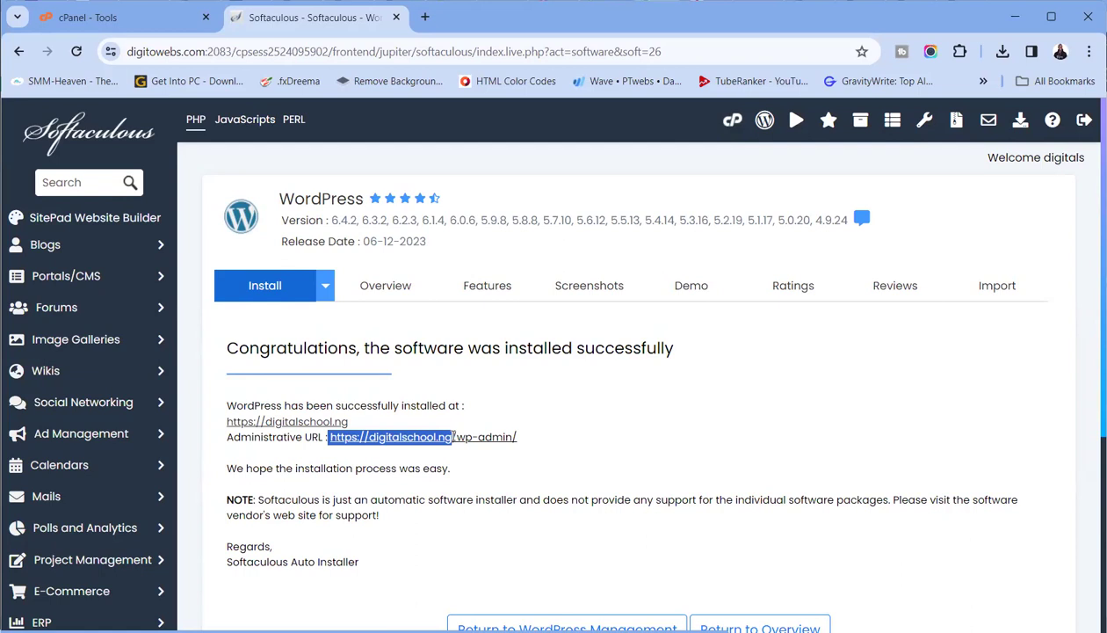
left_click_drag(453, 437, 515, 437)
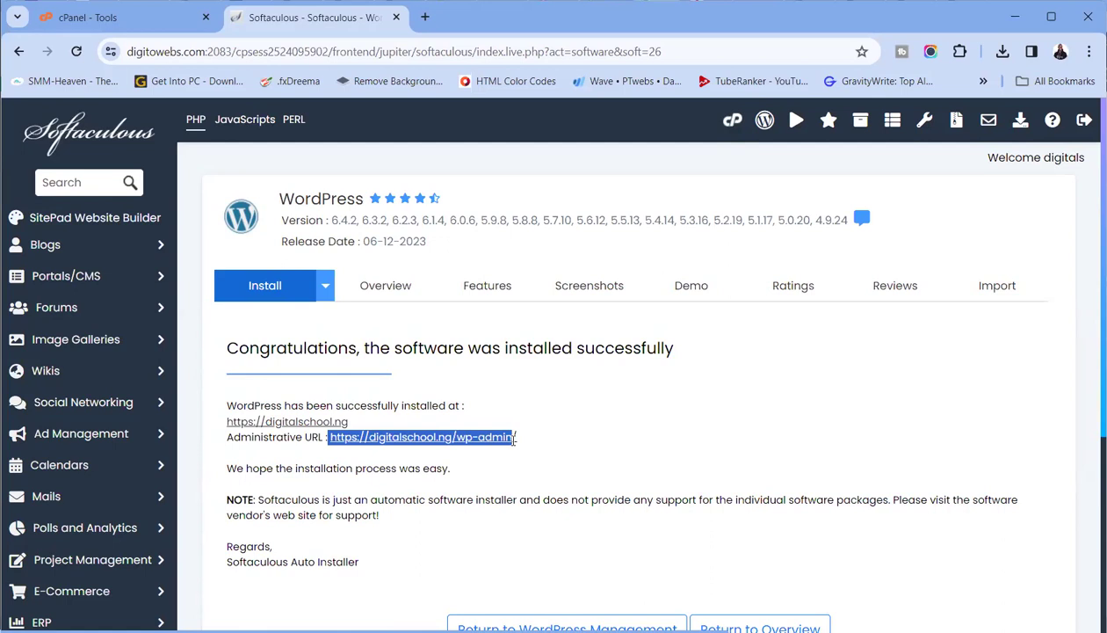
left_click_drag(516, 438, 516, 439)
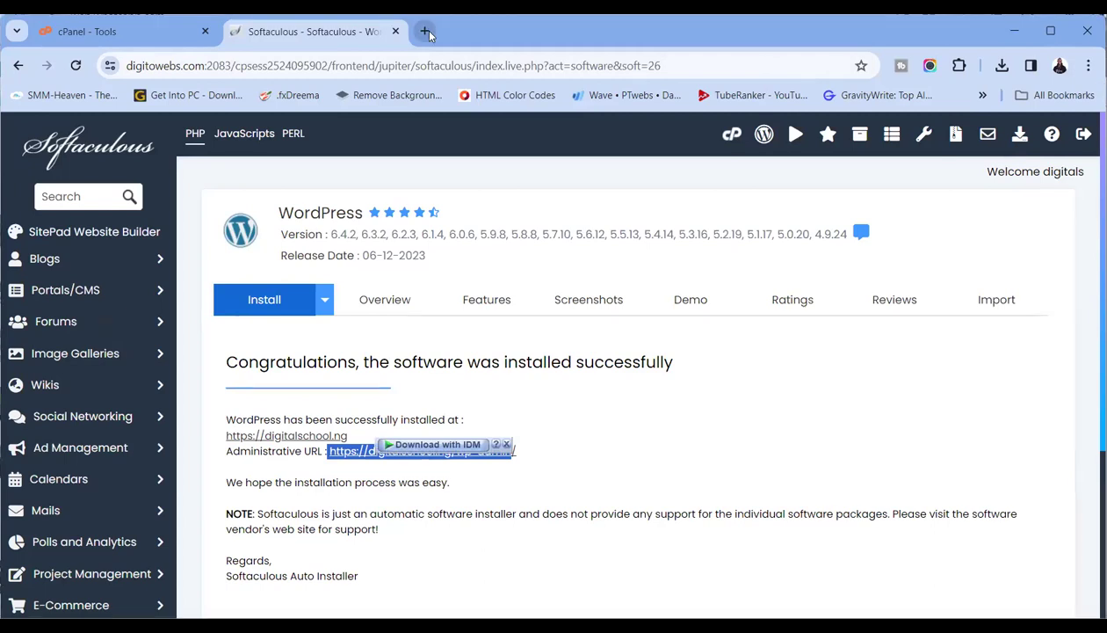
Open a new Chrome tab and load digitalschool.ng/wp-admin.
left_click(426, 32)
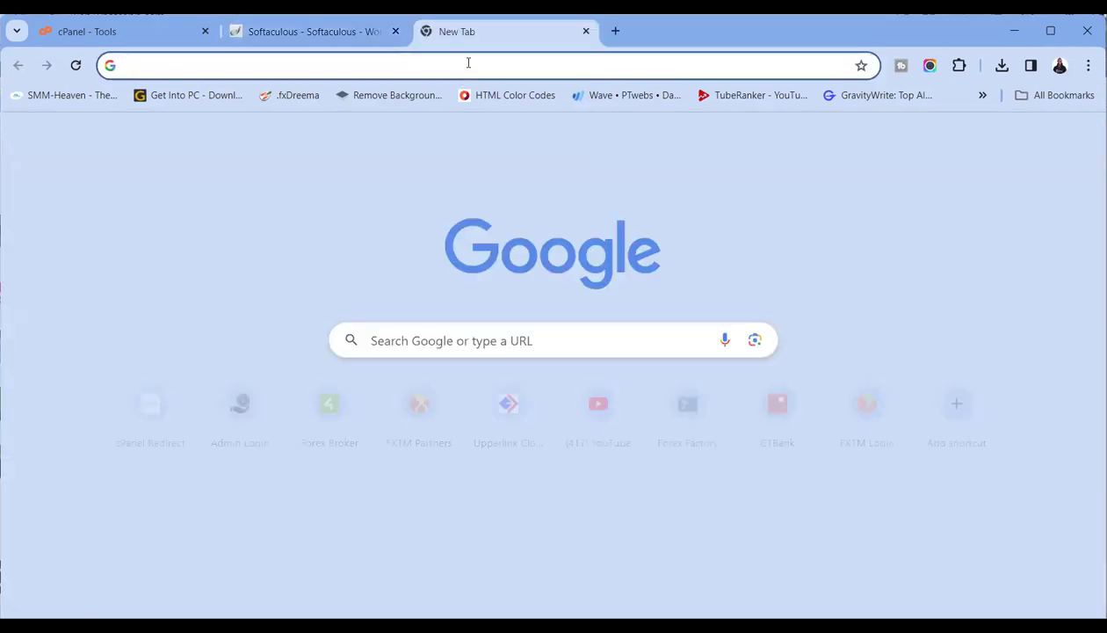
left_click(467, 62)
type("digit")
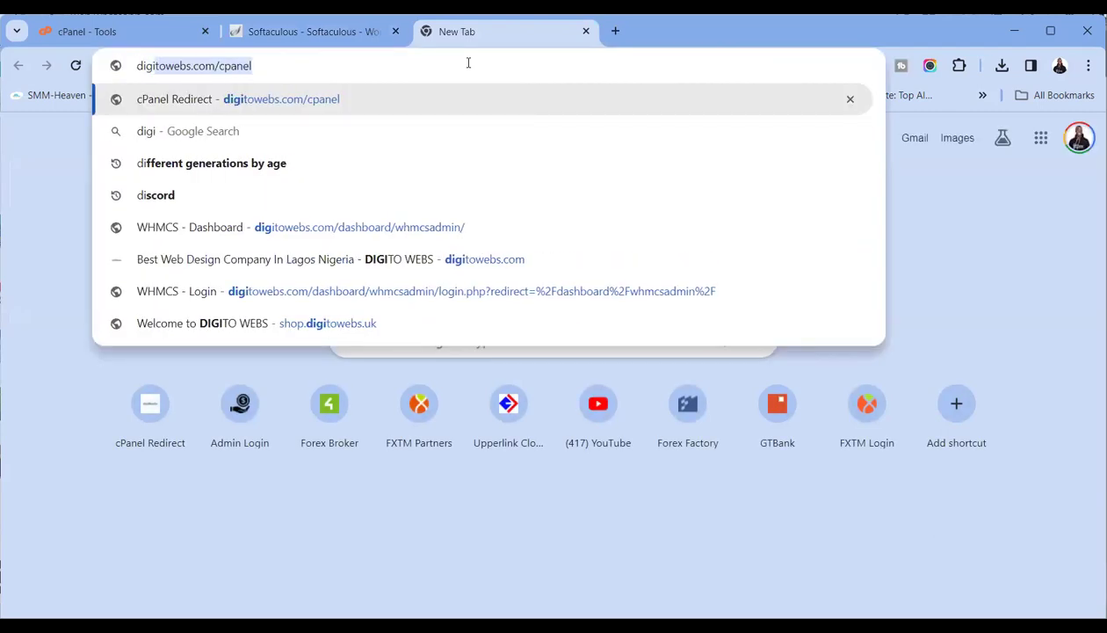
type("als")
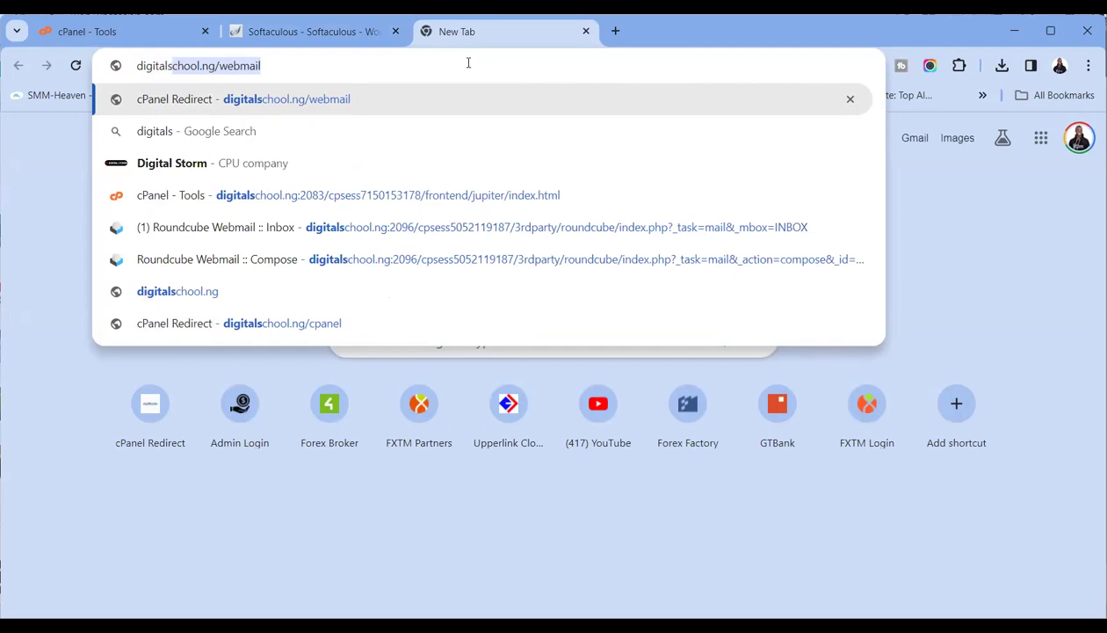
key("Right")
key("BackSpace")
key("BackSpace")
key("BackSpace")
key("BackSpace")
key("BackSpace")
key("BackSpace")
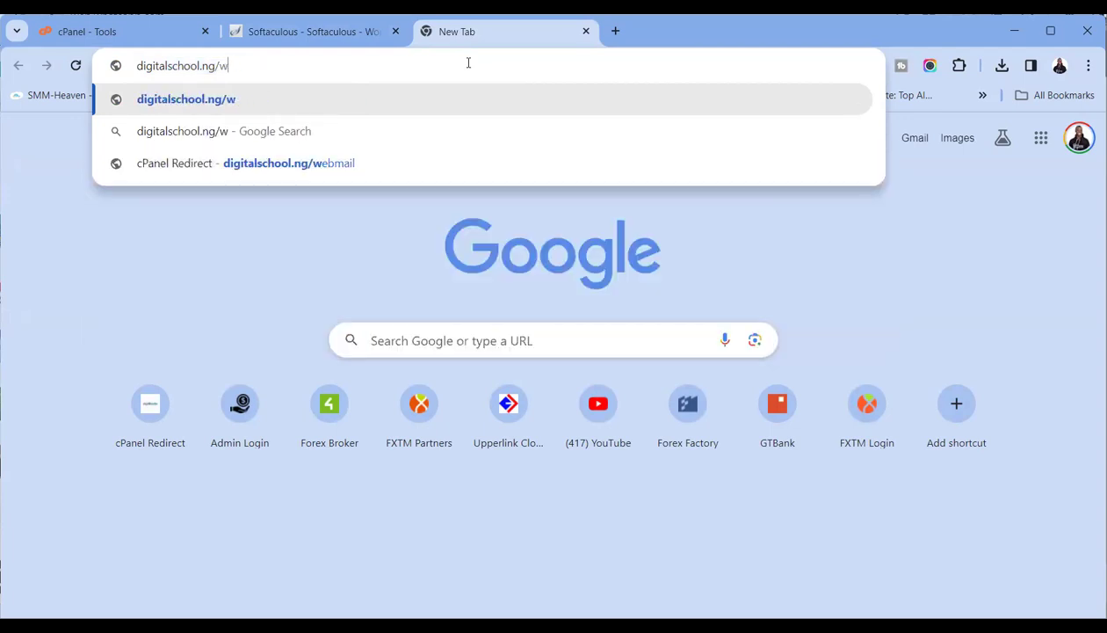
type("p-admin")
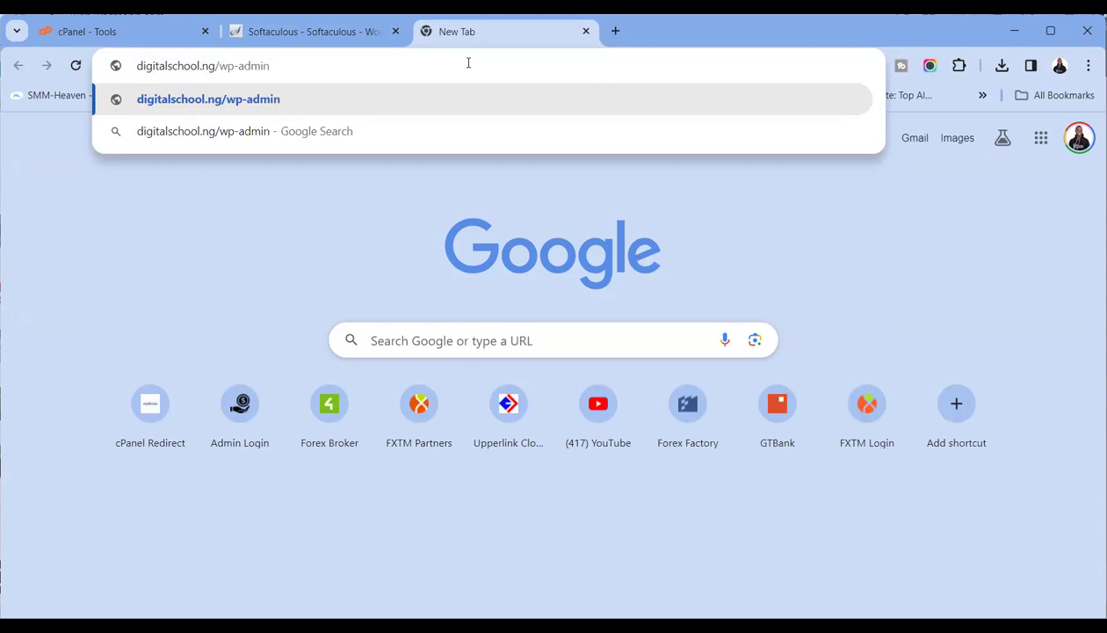
key("Return")
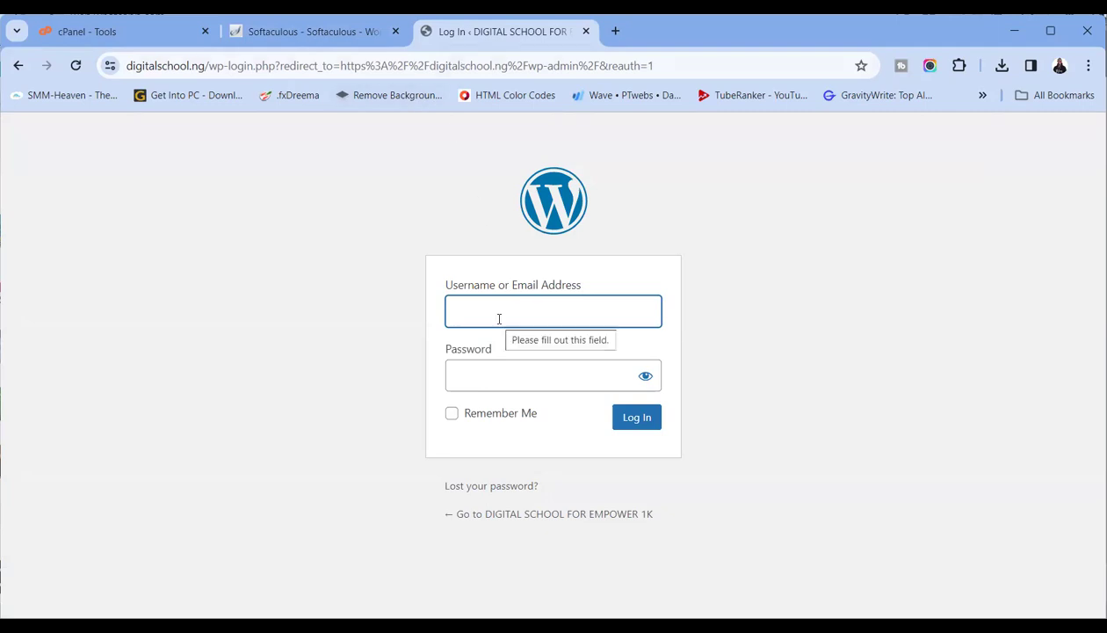
Log in as admin with the admin password, revealing the password before submitting.
type("admin")
key("Tab")
type("****")
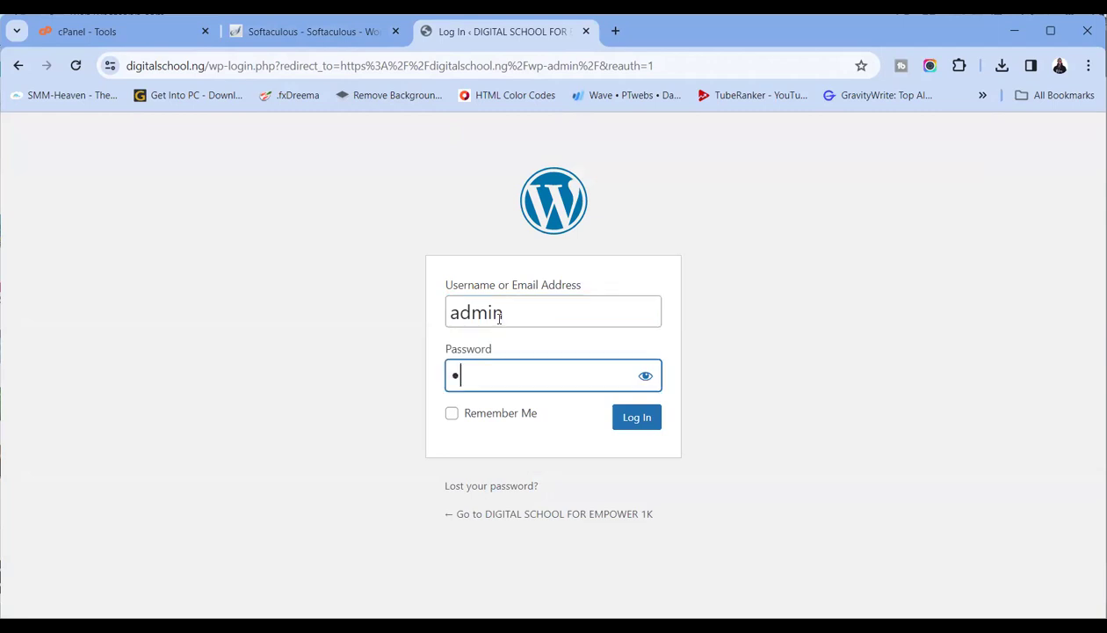
left_click(642, 375)
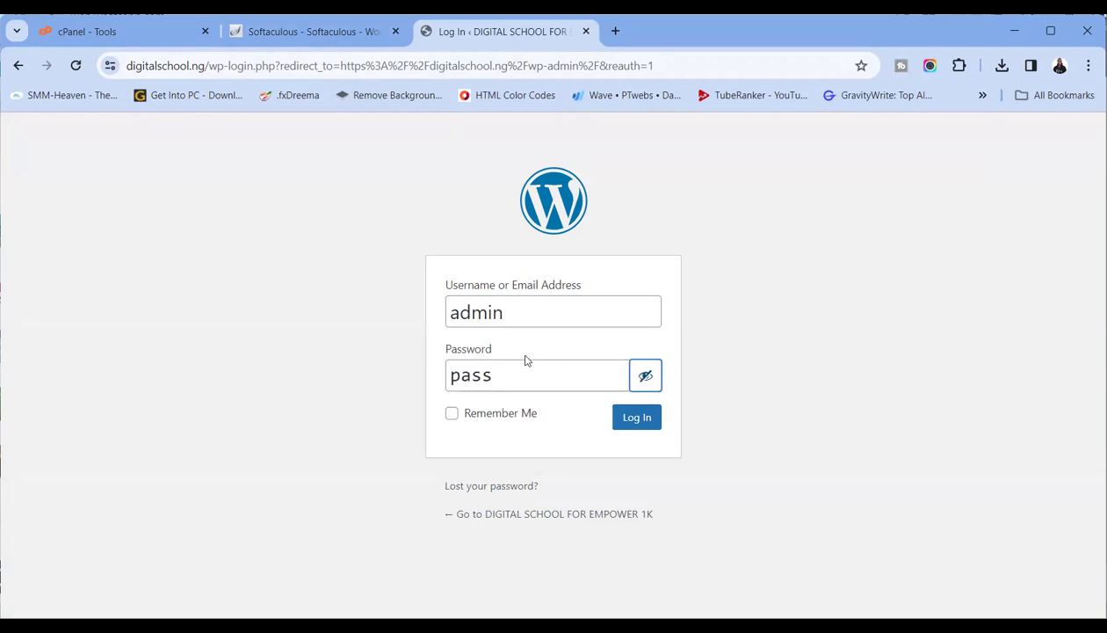
left_click_drag(447, 309, 527, 338)
left_click_drag(499, 373, 424, 385)
left_click(436, 361)
left_click(637, 421)
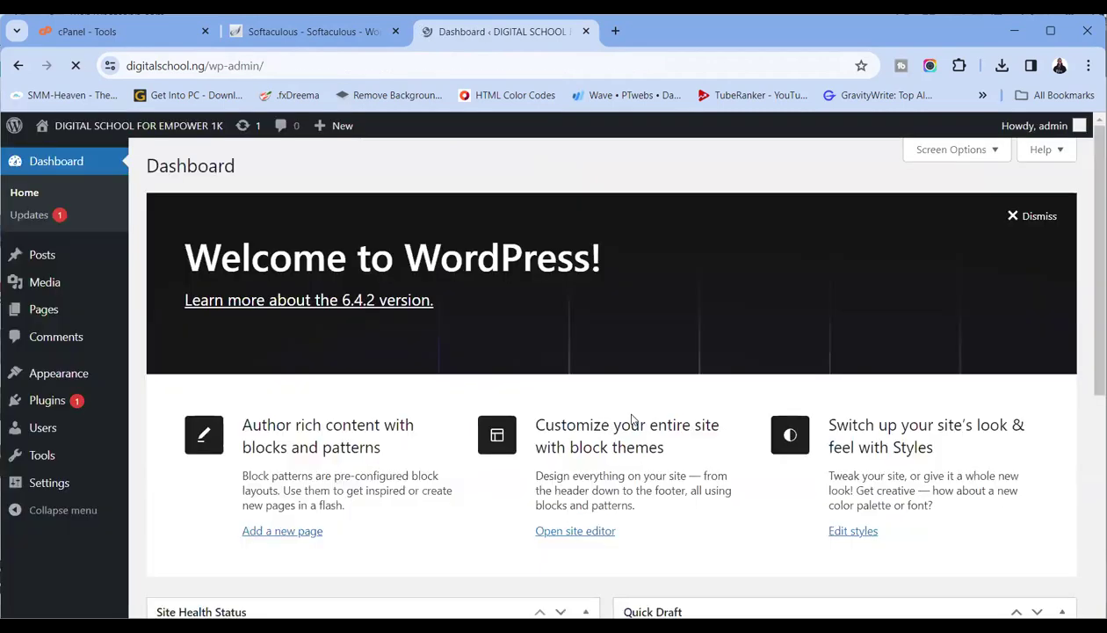
Reveal the Visit Site dropdown under the digitalschool.ng name in the admin bar.
scroll(632, 417, "down", 8)
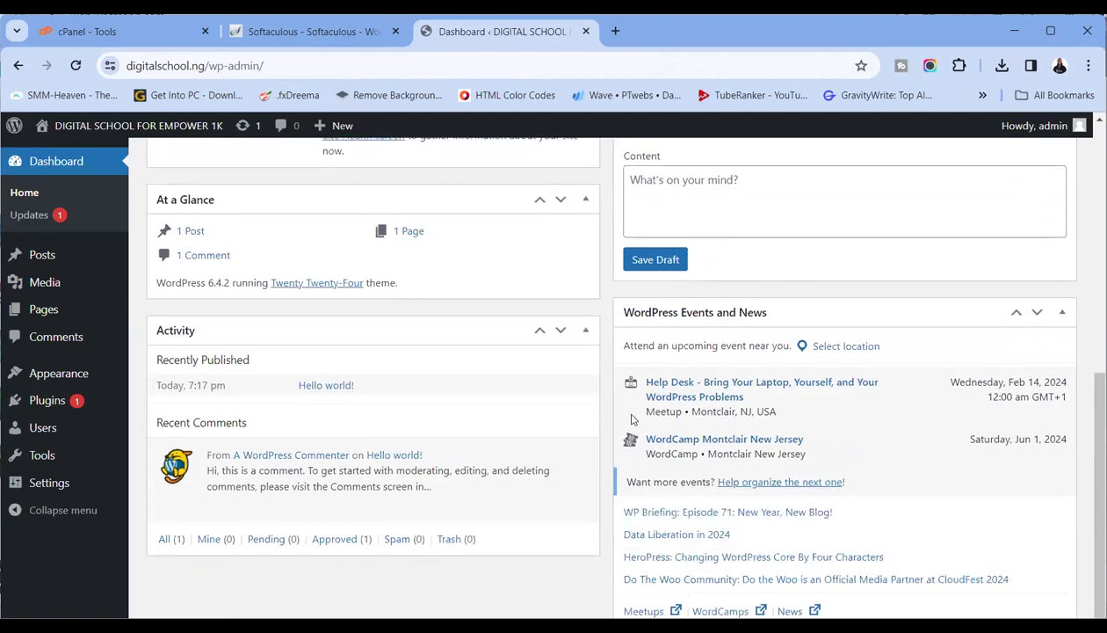
scroll(634, 409, "up", 8)
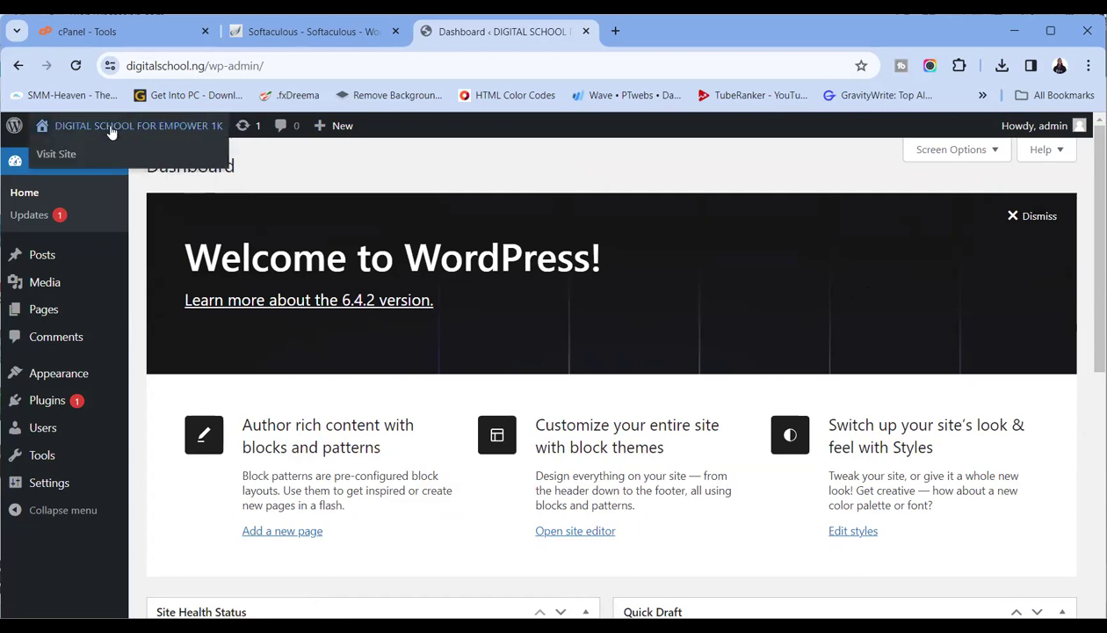
mouse_move(114, 130)
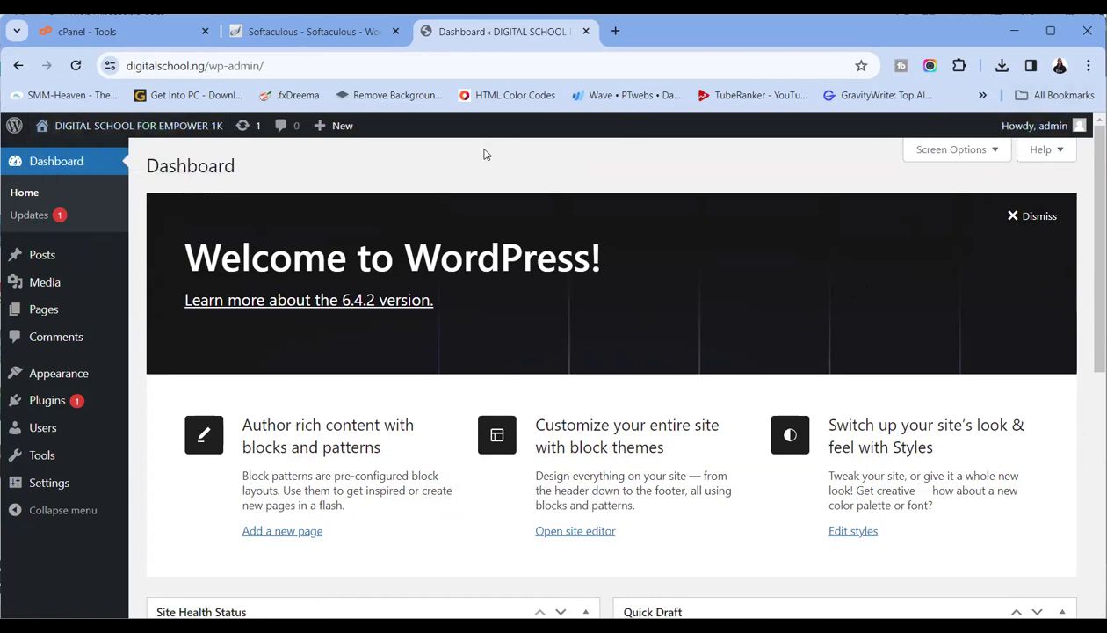
left_click(145, 131)
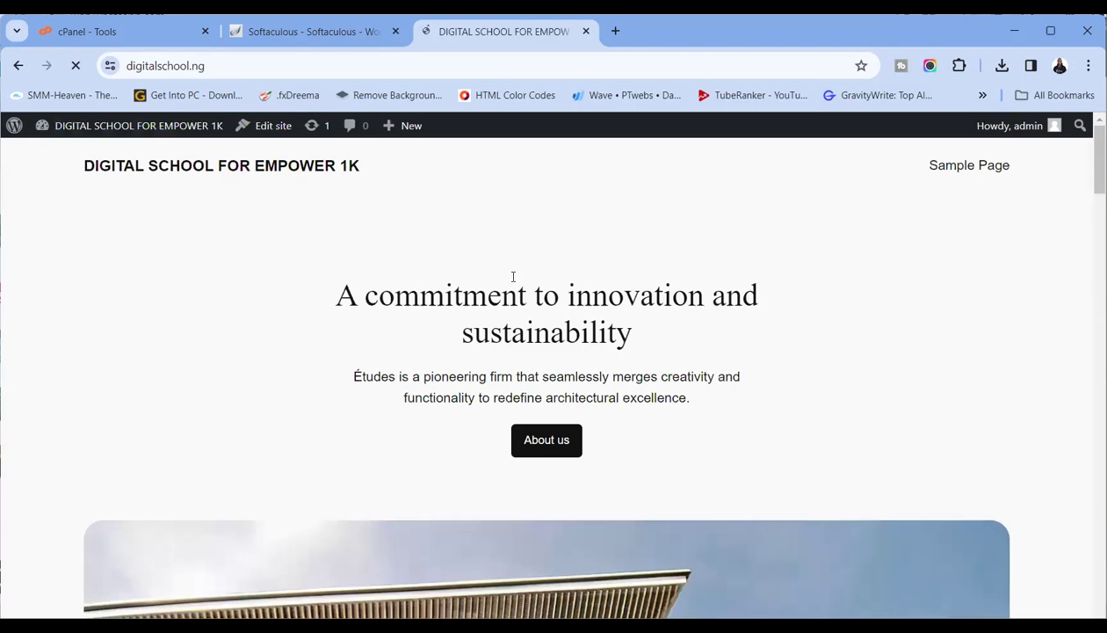
scroll(454, 336, "down", 20)
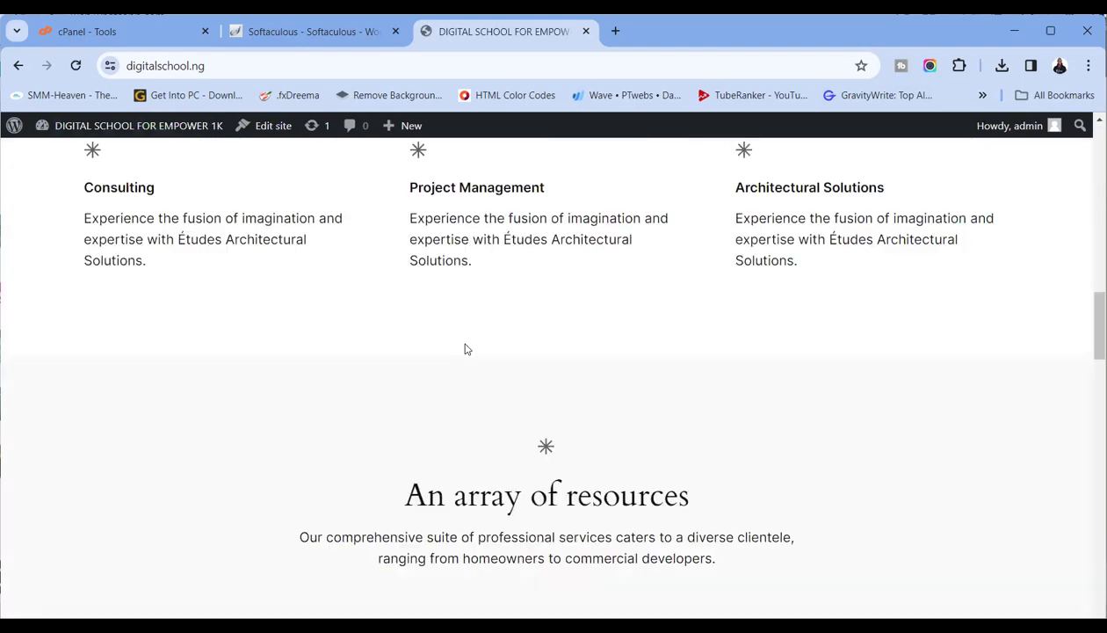
scroll(465, 349, "down", 10)
scroll(466, 349, "up", 15)
scroll(465, 349, "up", 15)
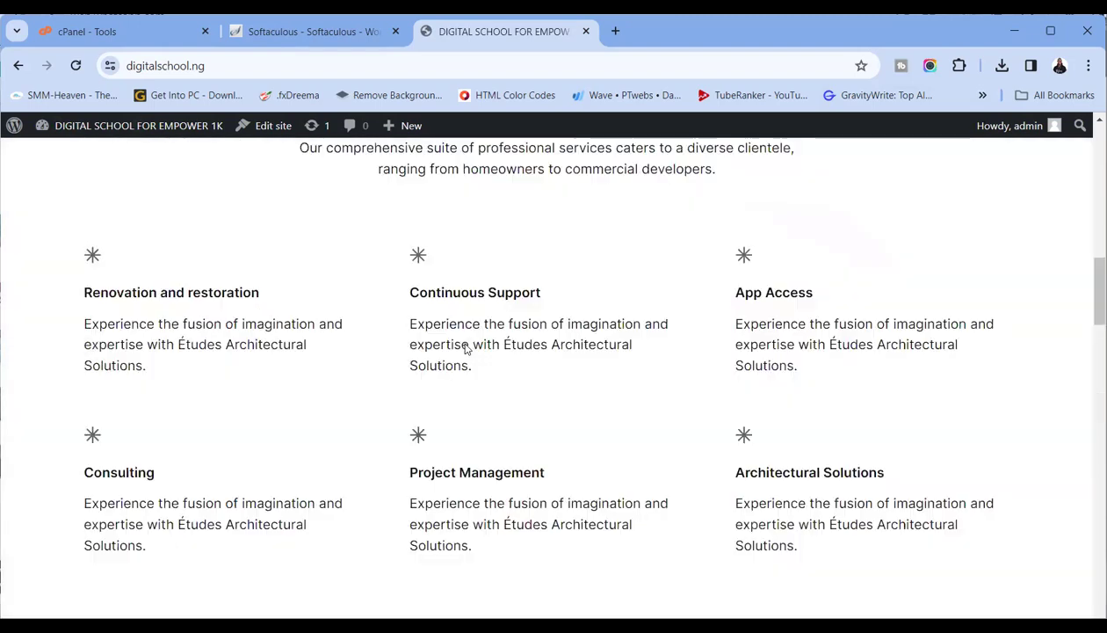
scroll(466, 349, "up", 5)
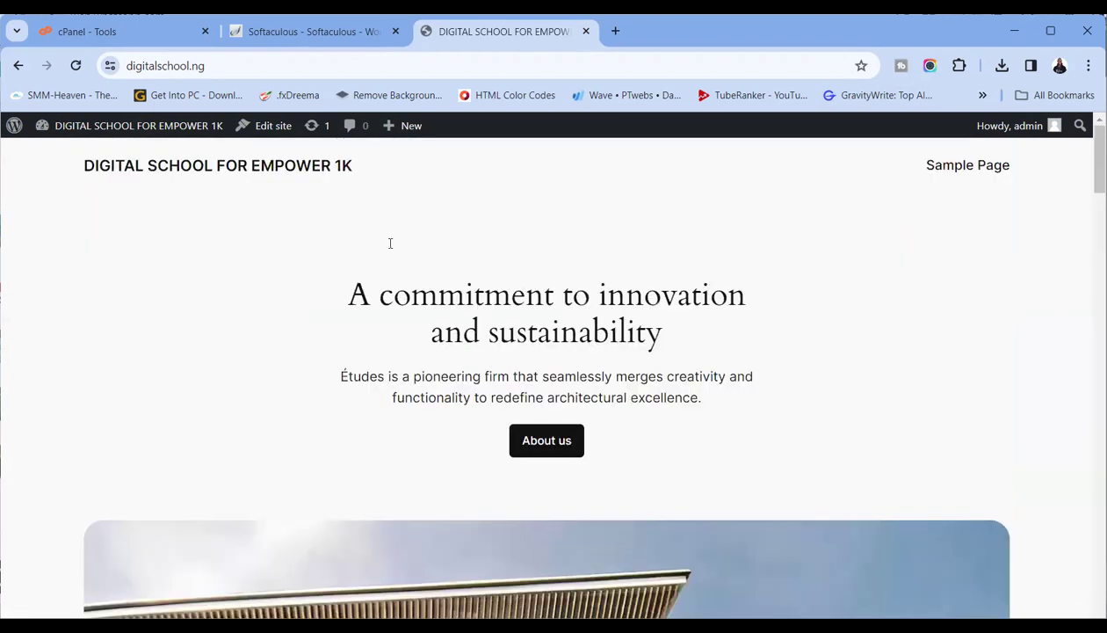
left_click(122, 126)
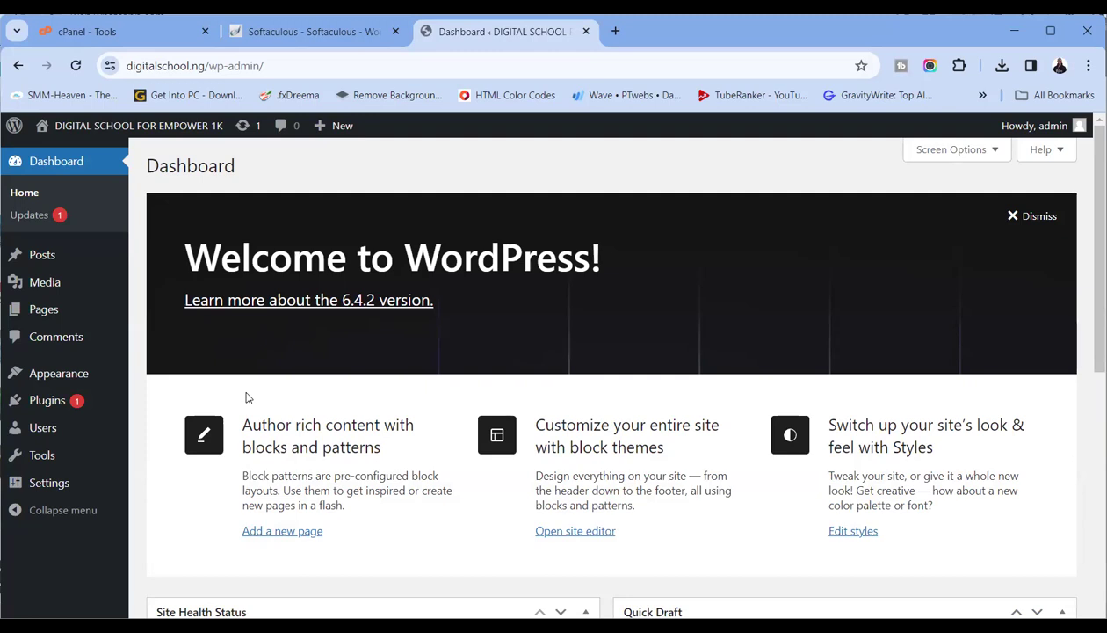
left_click(194, 126)
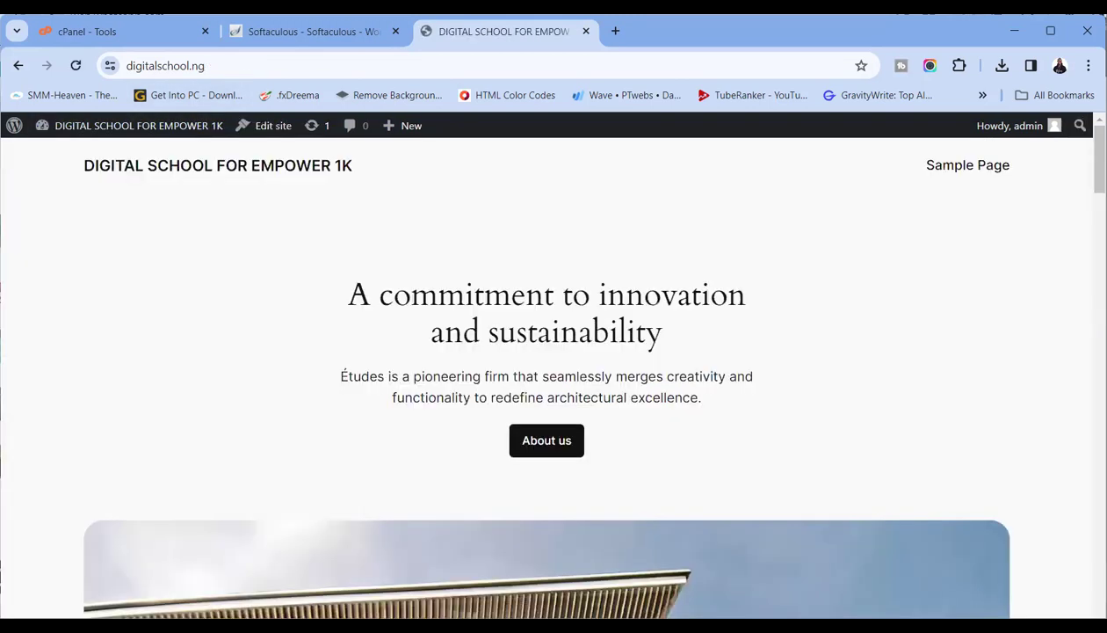
left_click(106, 132)
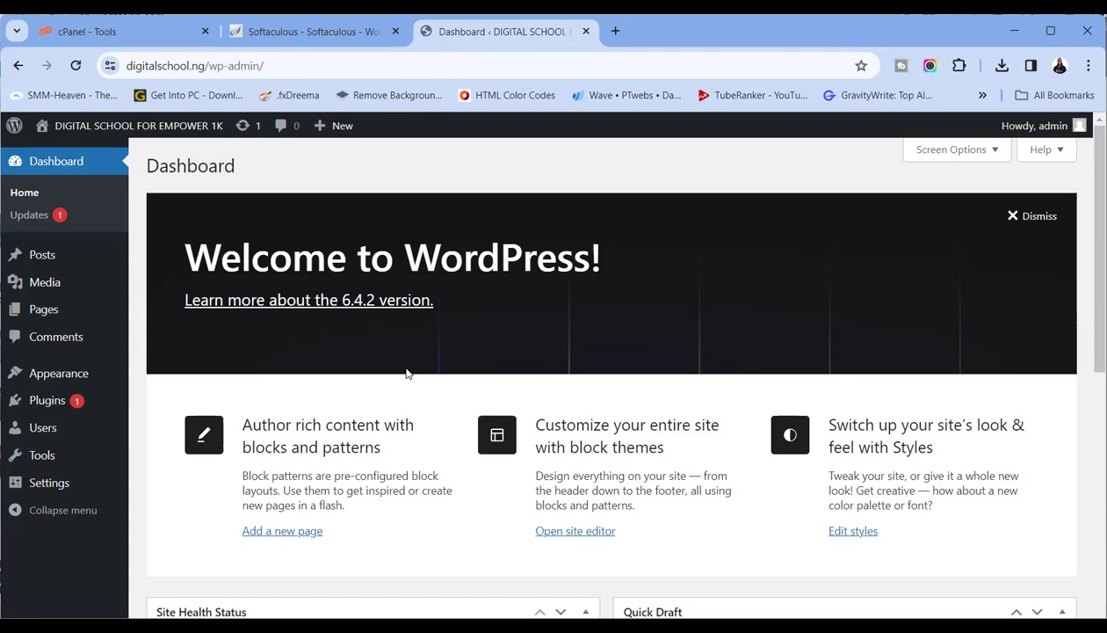
left_click(614, 31)
type("wor")
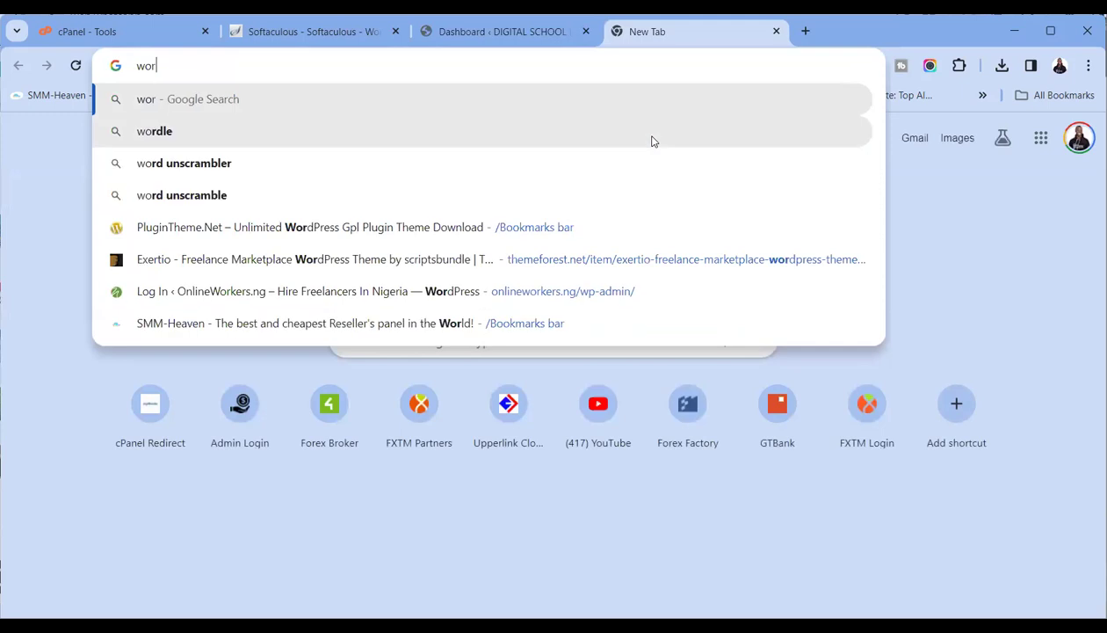
type("dpress.com")
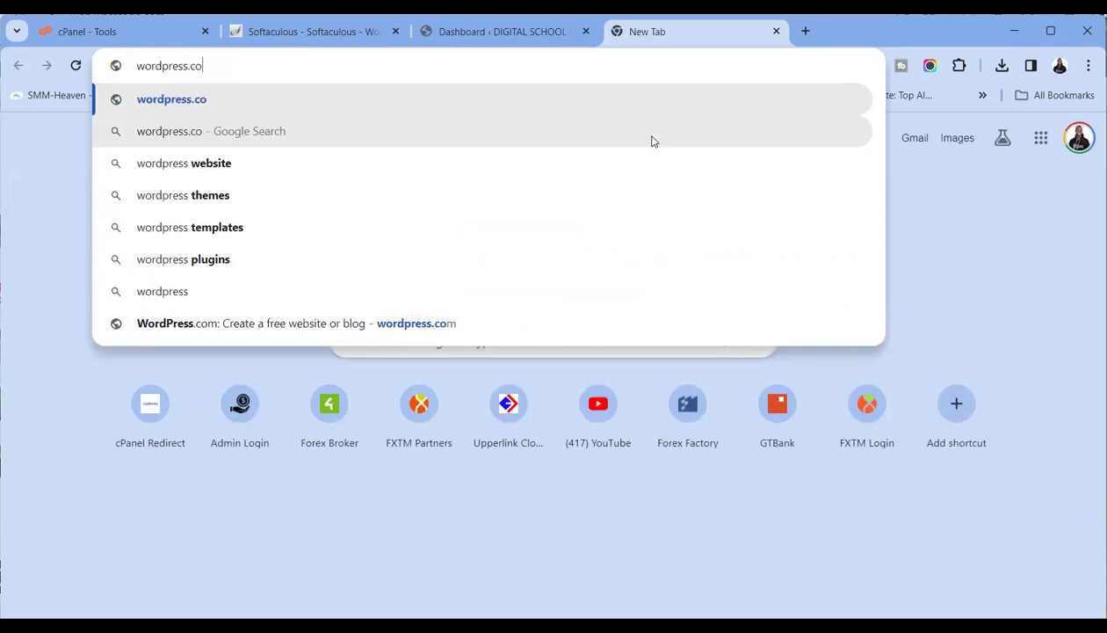
key("Return")
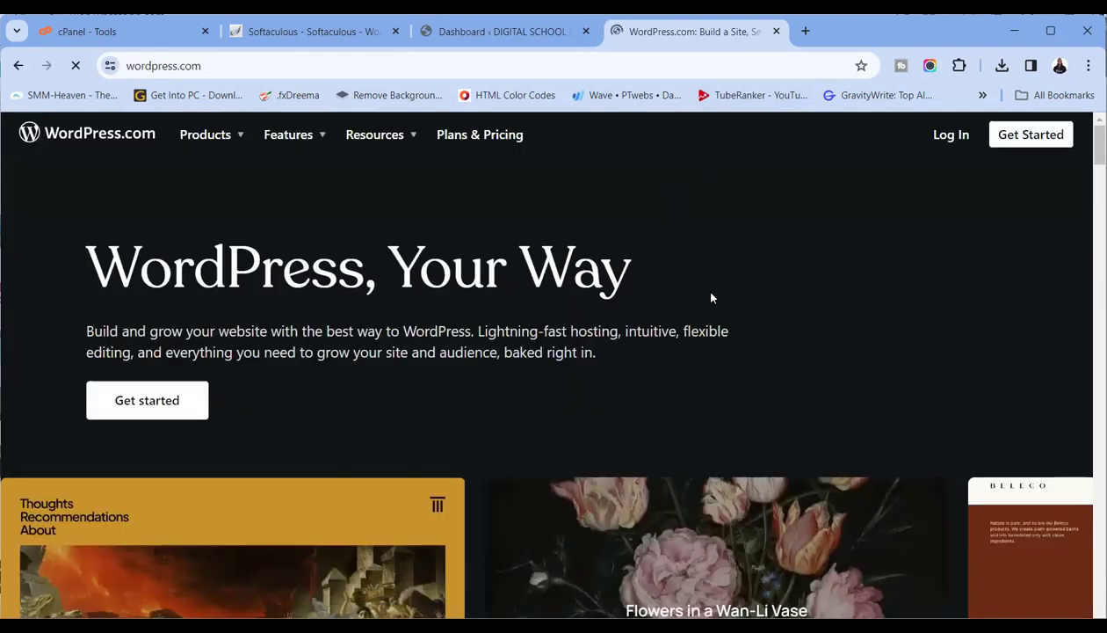
scroll(712, 296, "down", 4)
scroll(712, 296, "up", 4)
left_click(399, 56)
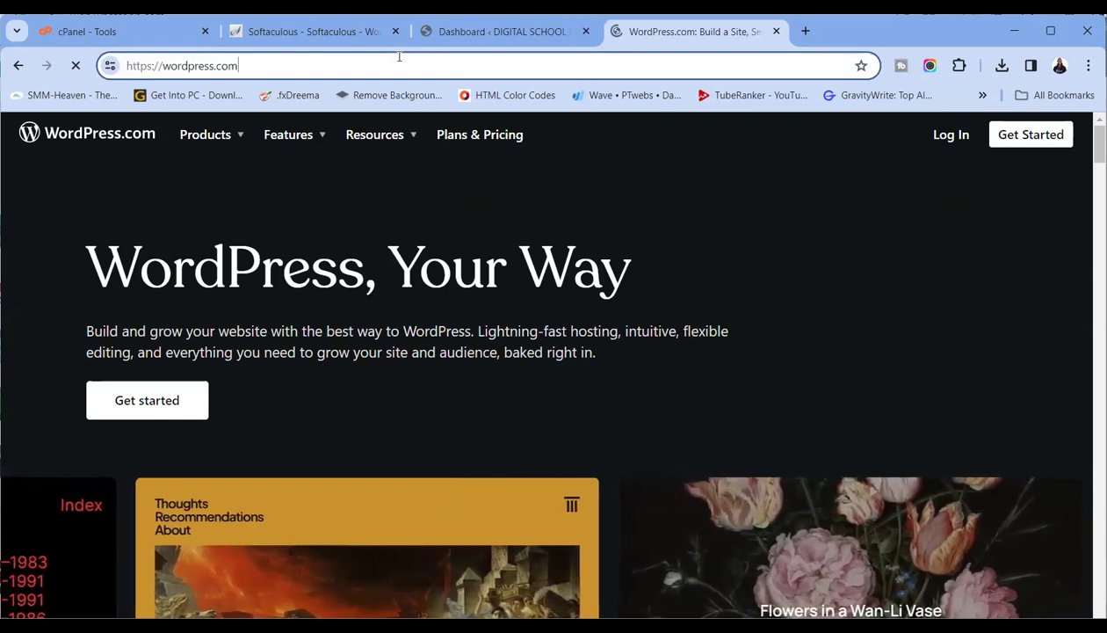
key("BackSpace")
key("BackSpace")
key("BackSpace")
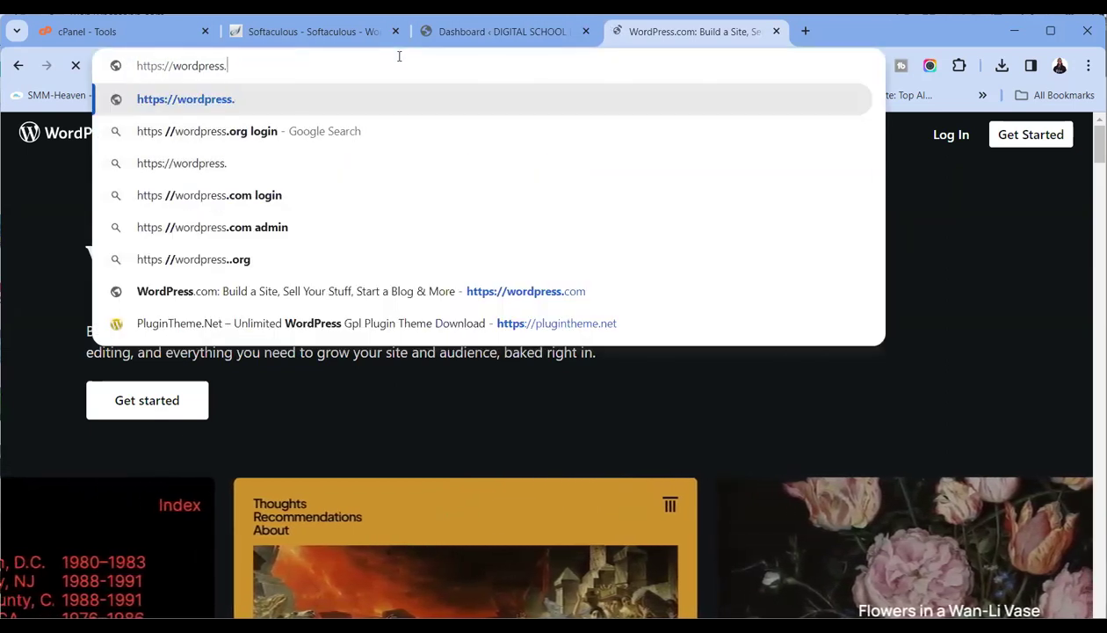
type("org")
key("Return")
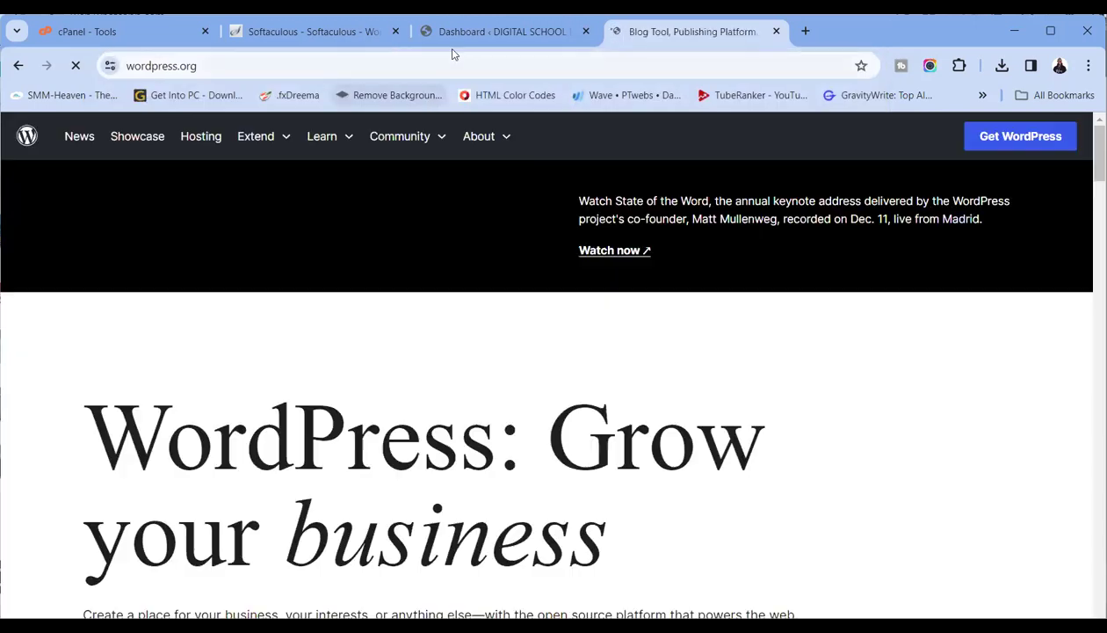
scroll(517, 315, "down", 8)
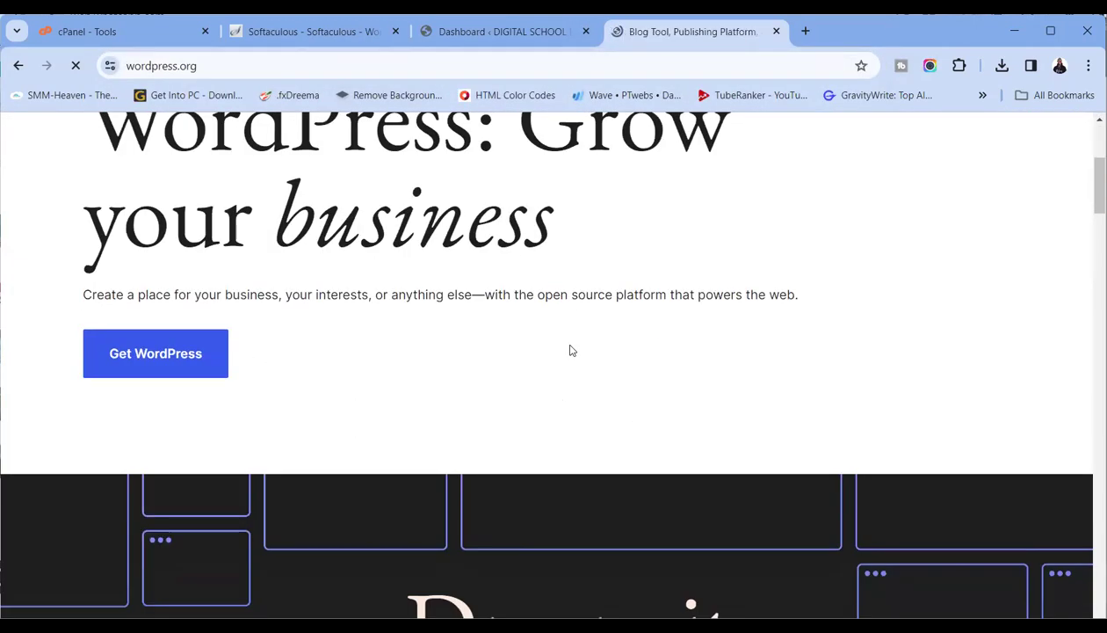
scroll(573, 352, "up", 5)
scroll(573, 351, "up", 4)
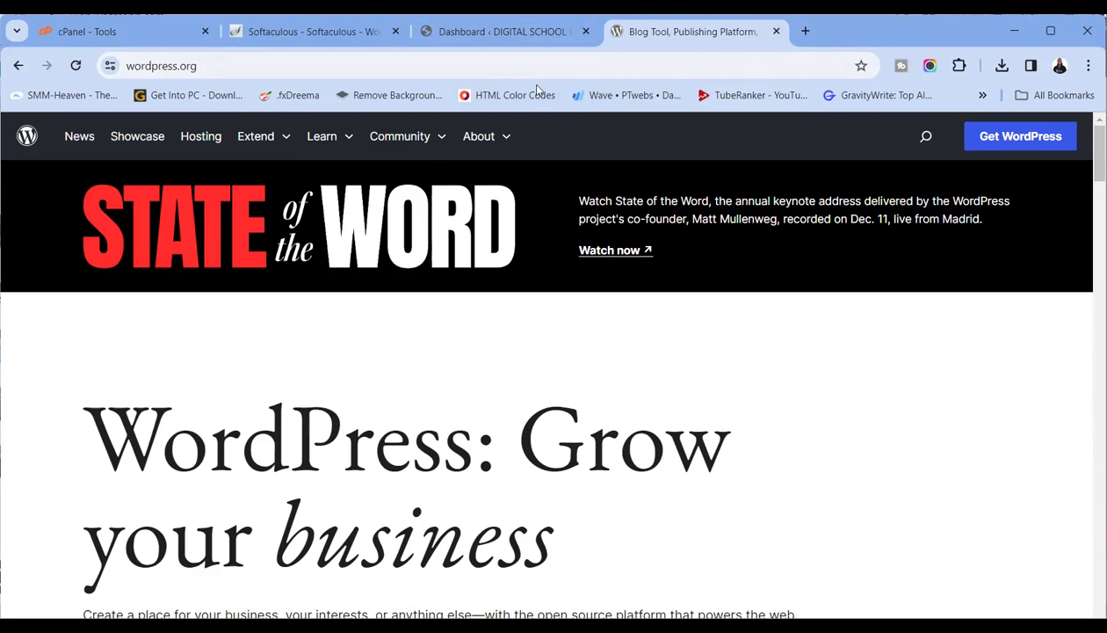
left_click(776, 30)
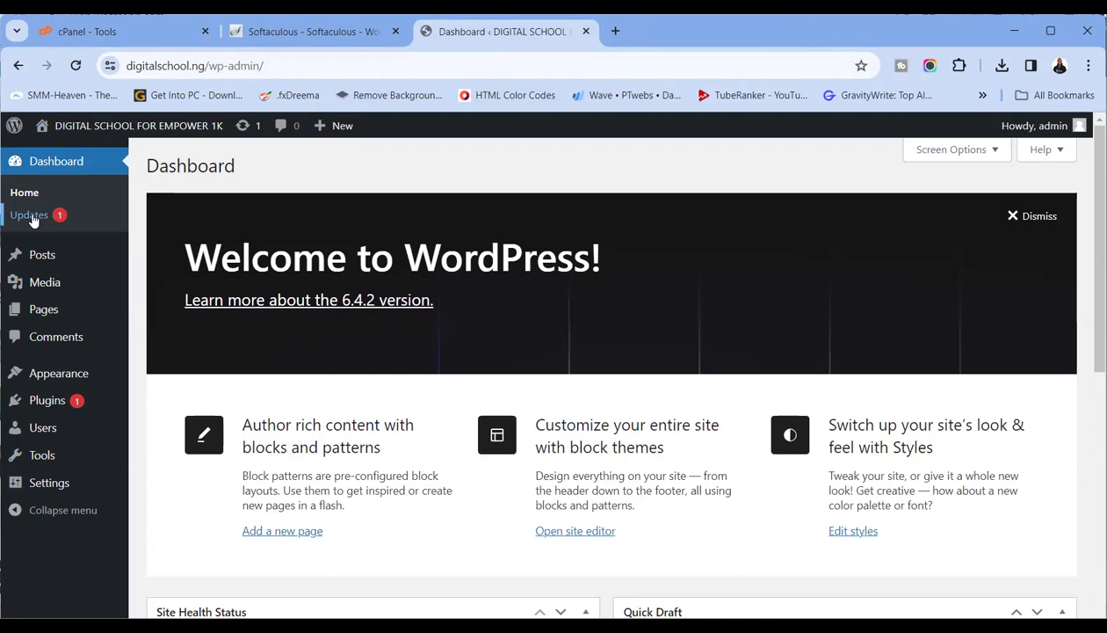
On Dashboard > Updates, select all plugins and update Akismet Anti-spam from 5.3 to 5.3.1.
left_click(30, 216)
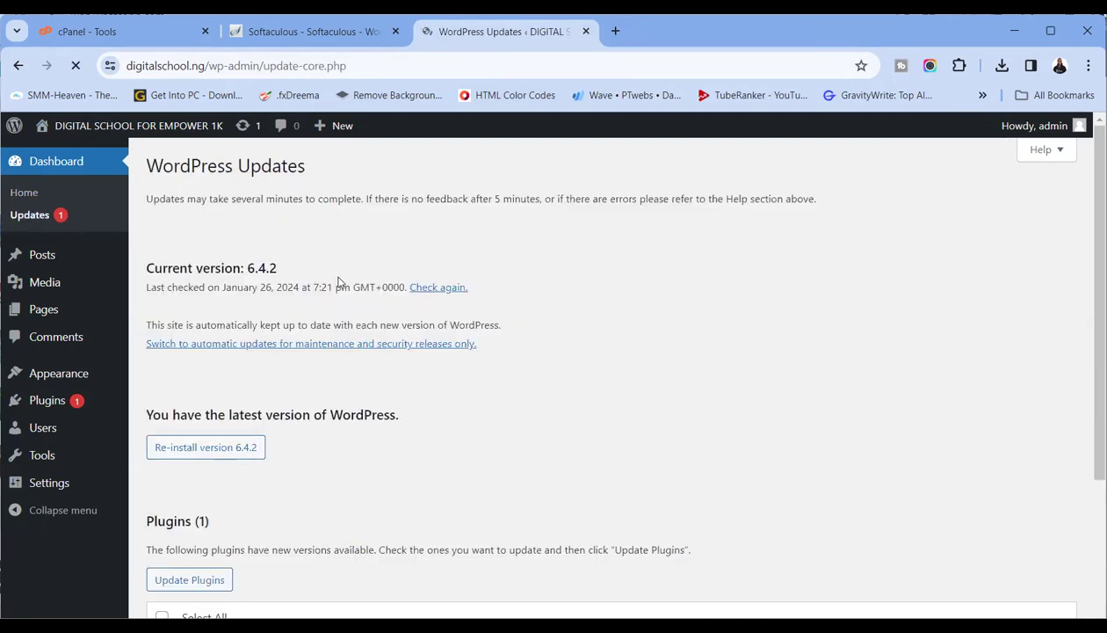
scroll(341, 281, "down", 3)
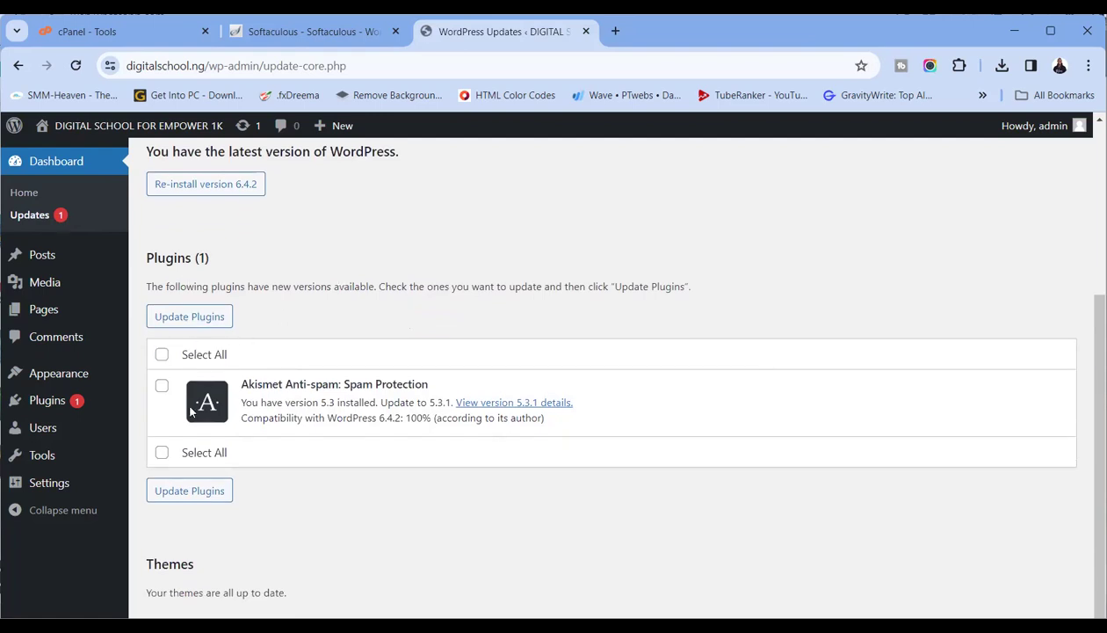
scroll(209, 229, "up", 3)
scroll(210, 228, "down", 3)
left_click(161, 354)
scroll(317, 353, "up", 2)
scroll(264, 350, "down", 2)
left_click(161, 355)
left_click(161, 354)
left_click(176, 316)
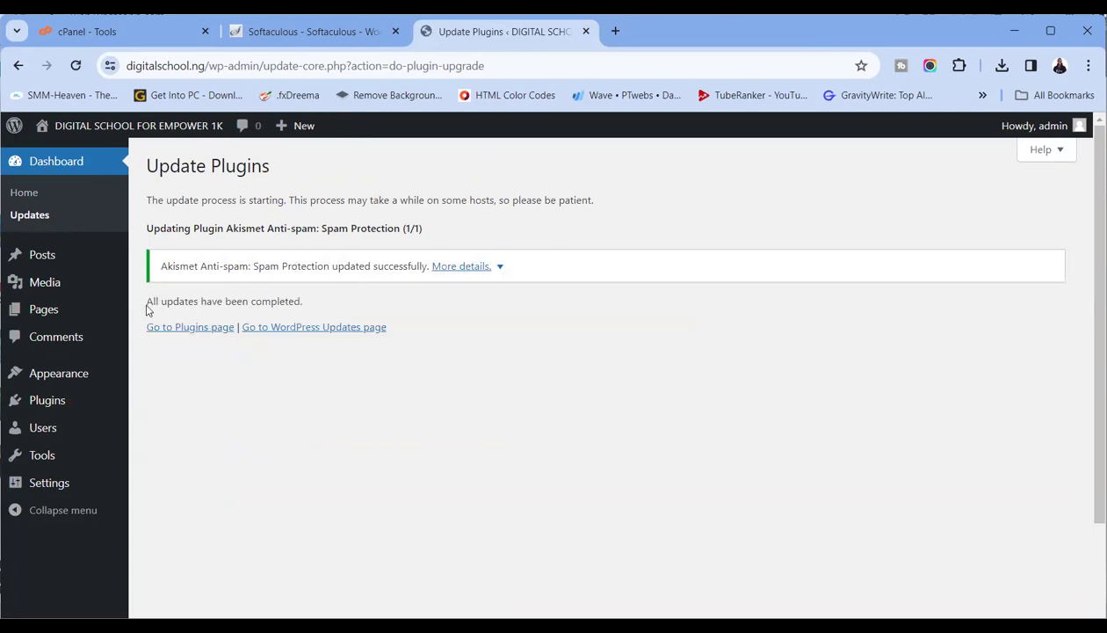
Check the 'All updates have been completed' message and go to the Plugins page.
left_click_drag(302, 299, 139, 300)
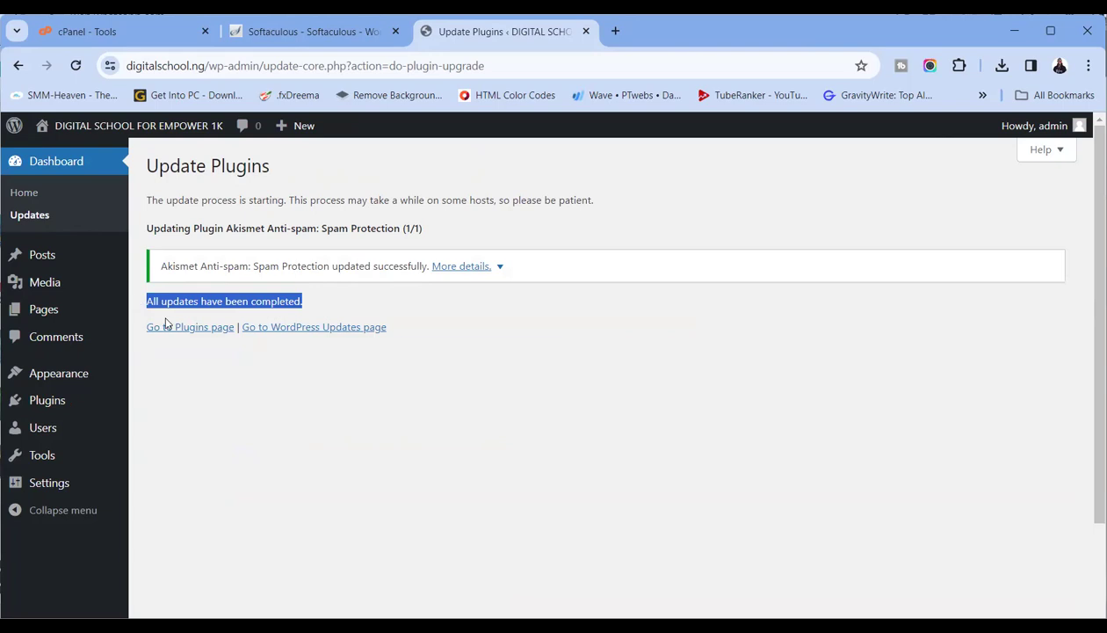
left_click(202, 327)
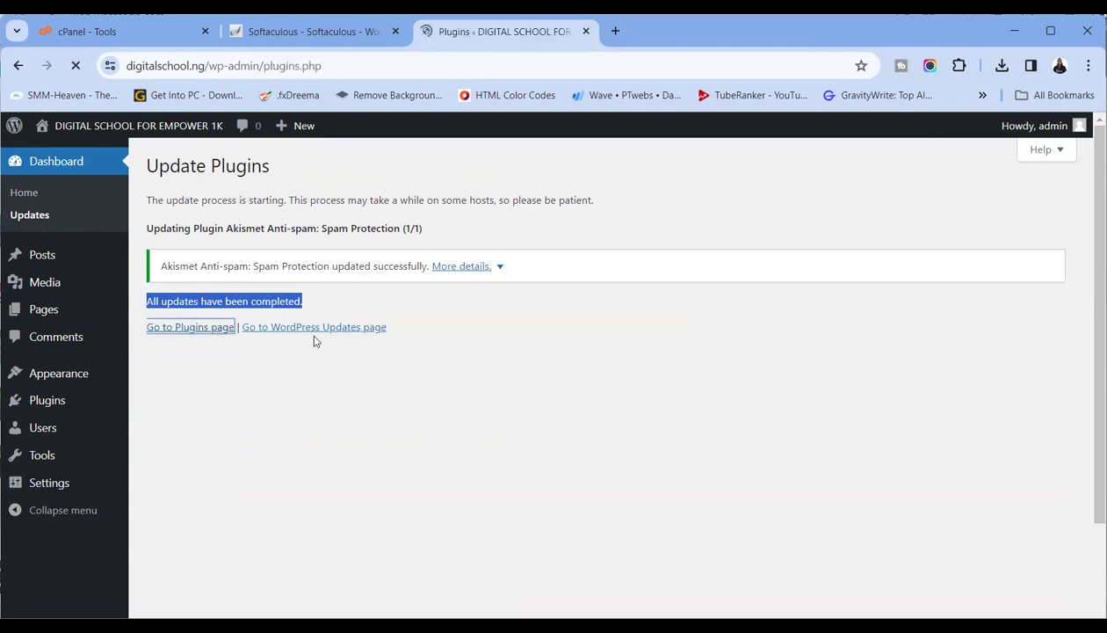
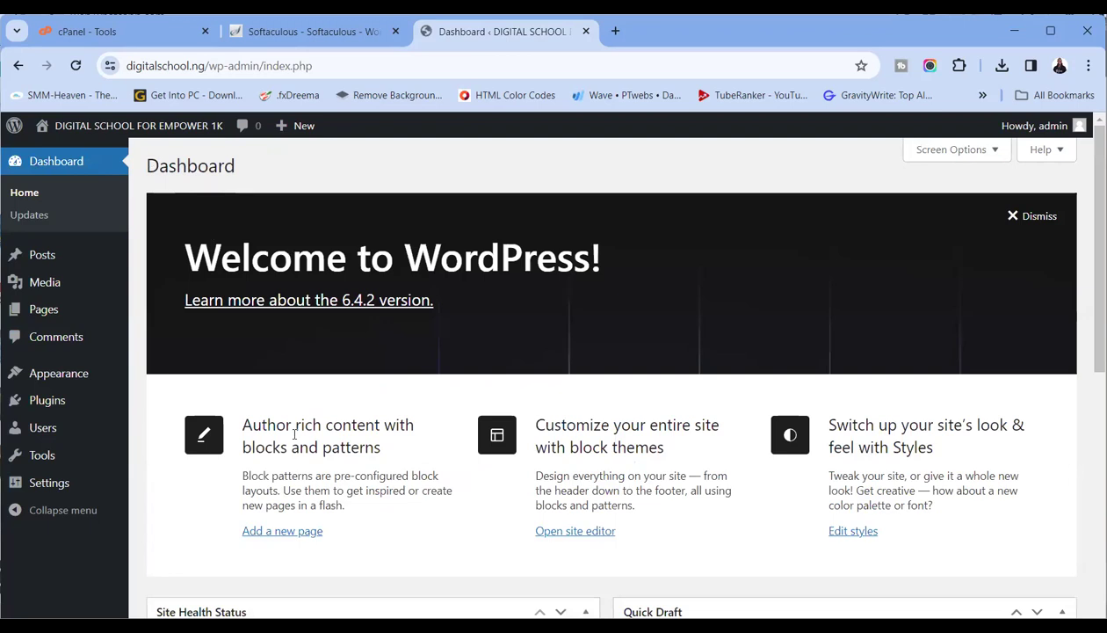
Look over the Posts list, the Dashboard and the Media Library in the admin.
scroll(299, 439, "up", 6)
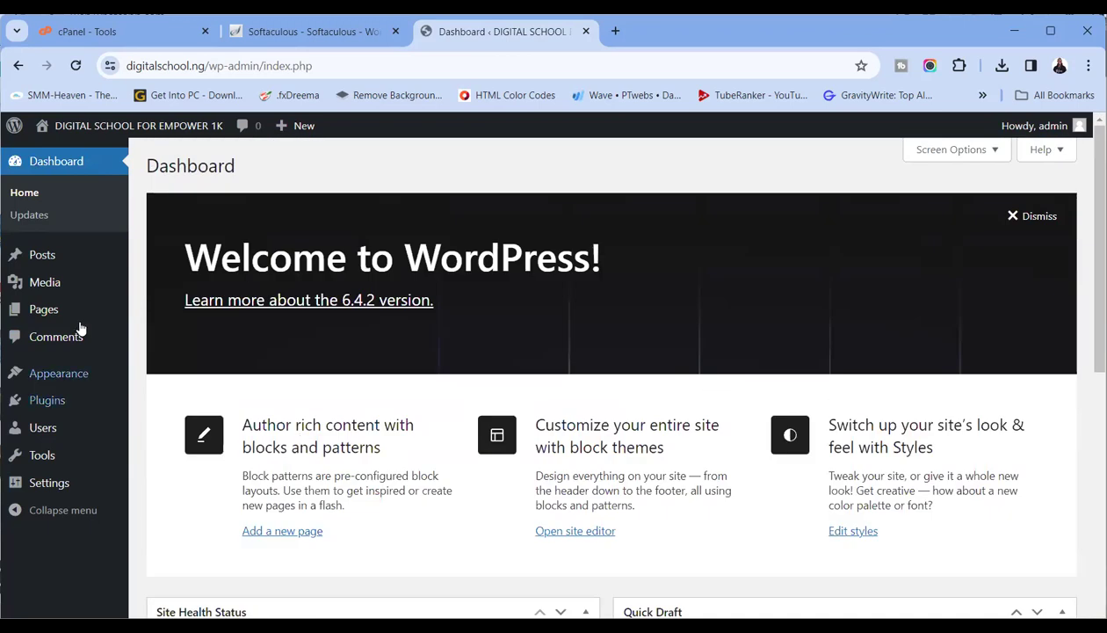
left_click(55, 256)
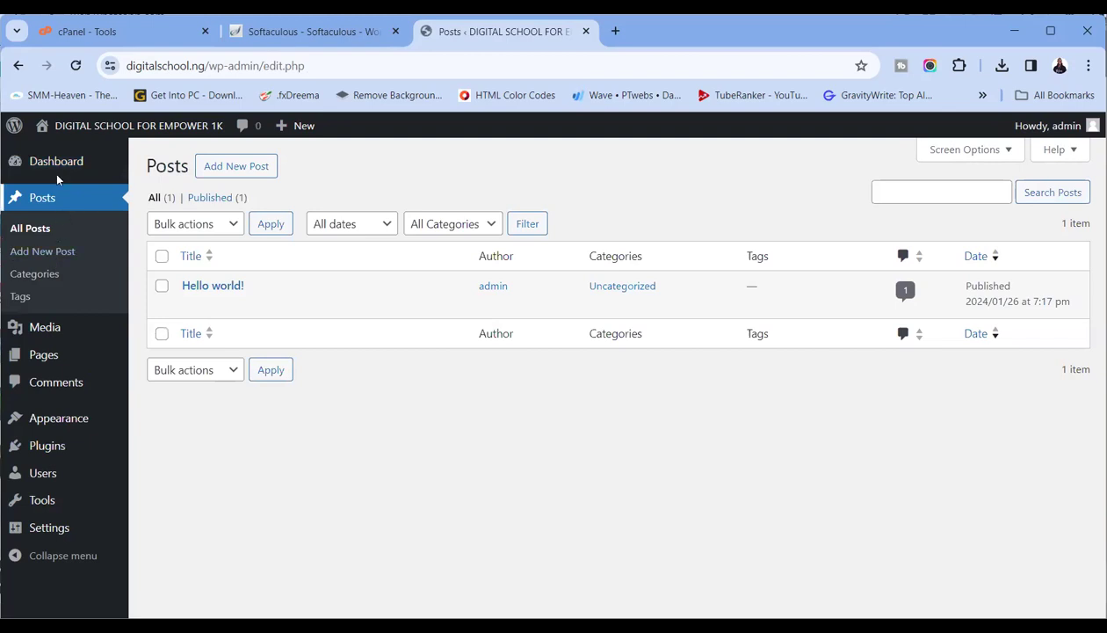
left_click(57, 173)
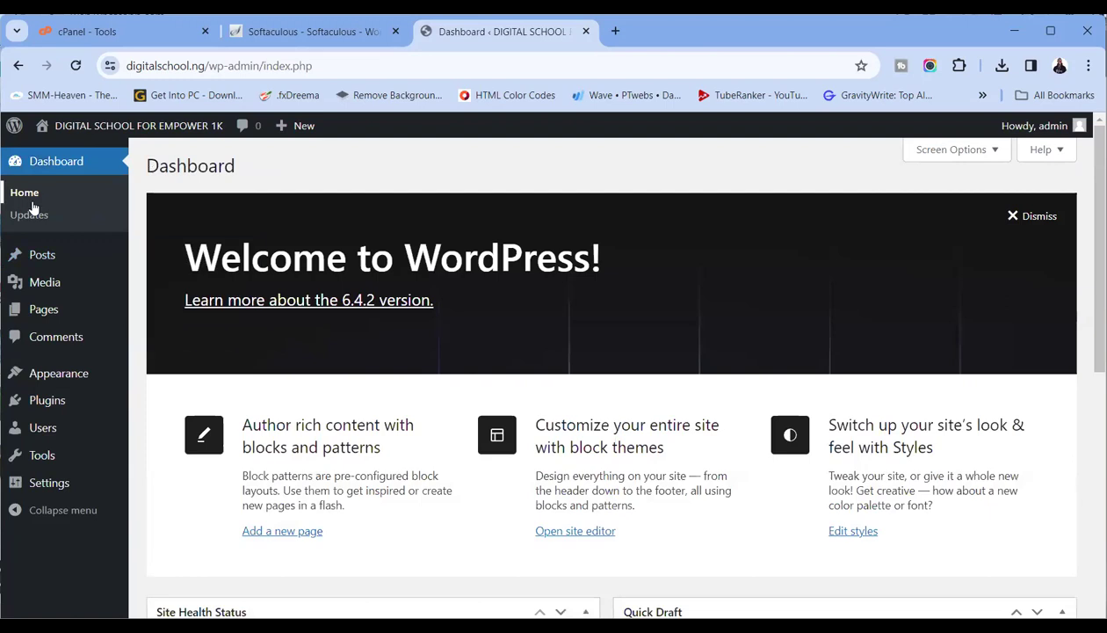
mouse_move(60, 250)
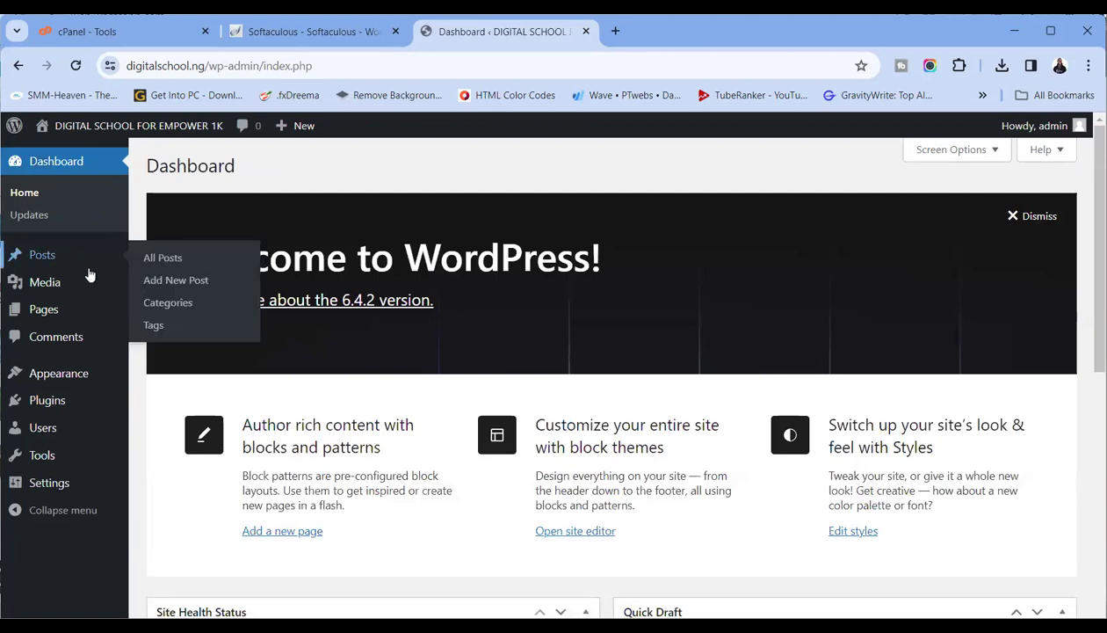
mouse_move(35, 286)
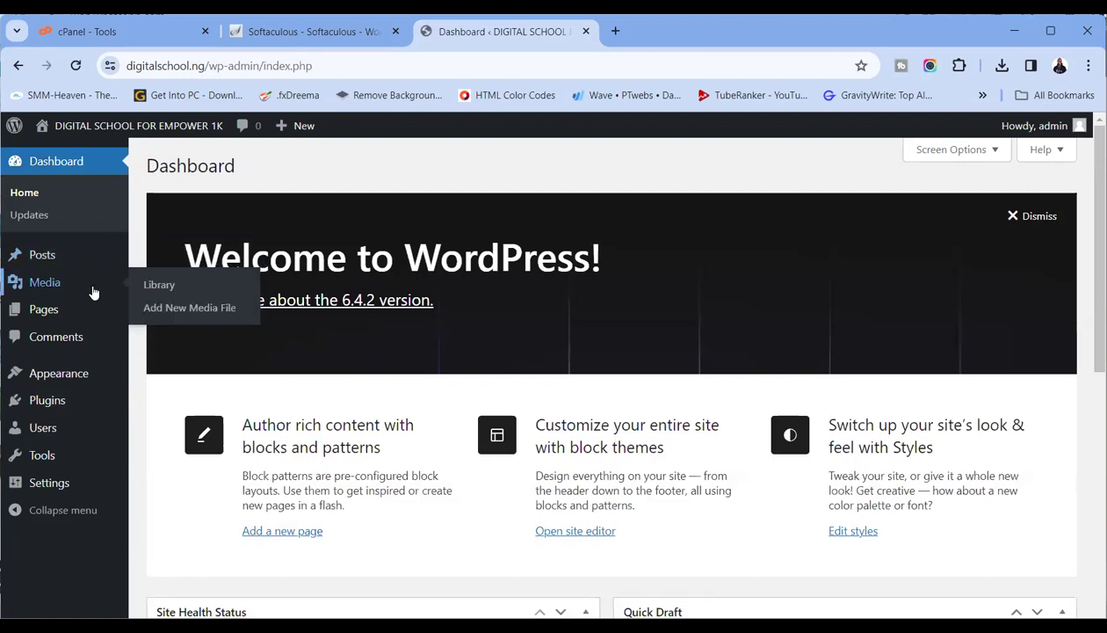
mouse_move(91, 305)
left_click(154, 289)
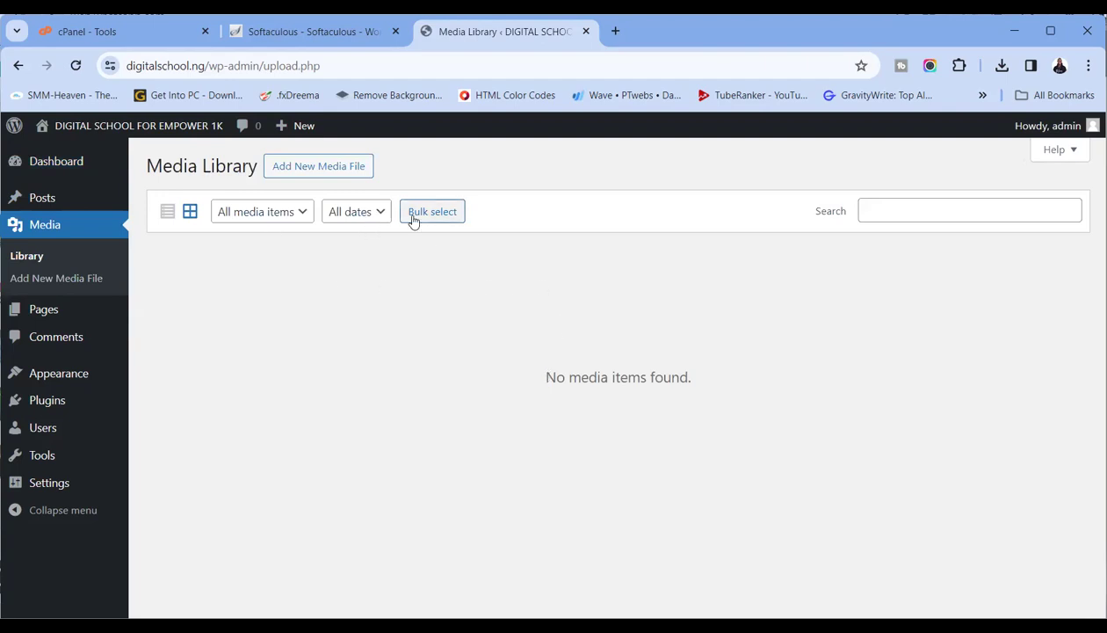
Return to Posts and view the Hello world! post on the live site.
left_click(43, 198)
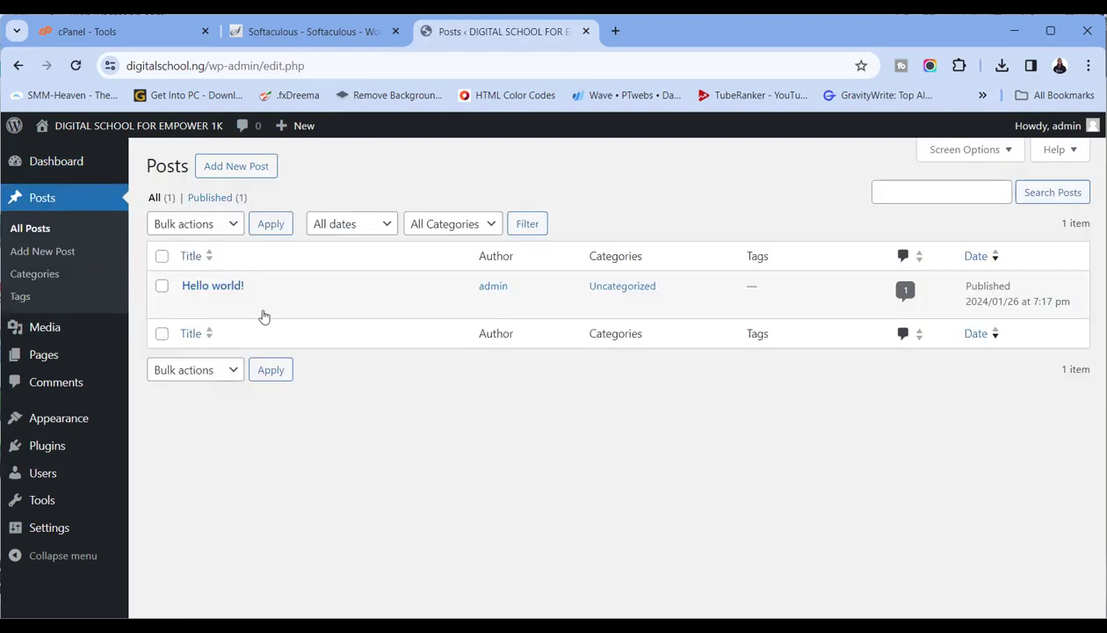
mouse_move(213, 292)
left_click(305, 305)
Read through the Hello world! post and its comment, then return to the admin Dashboard.
scroll(556, 338, "down", 3)
scroll(554, 340, "up", 3)
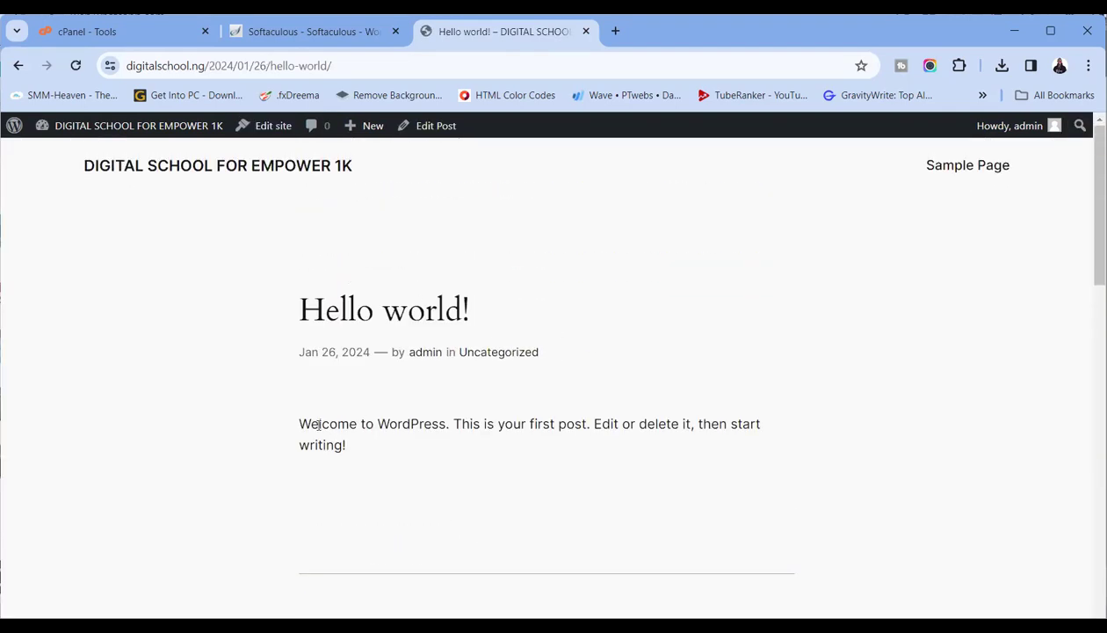
scroll(648, 429, "down", 9)
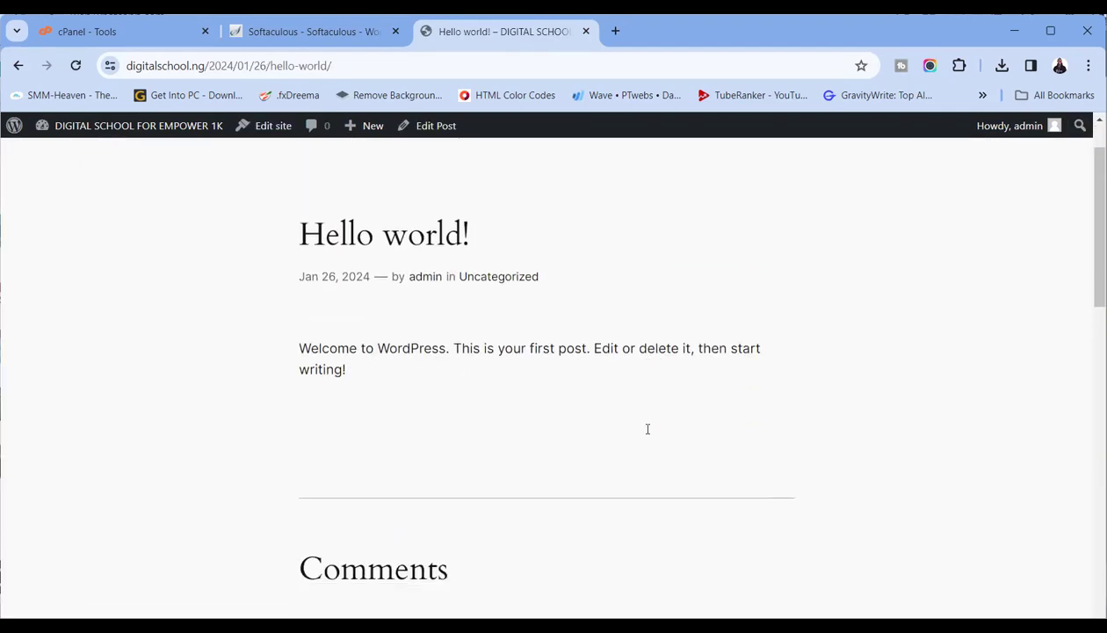
scroll(647, 429, "up", 9)
scroll(648, 429, "down", 5)
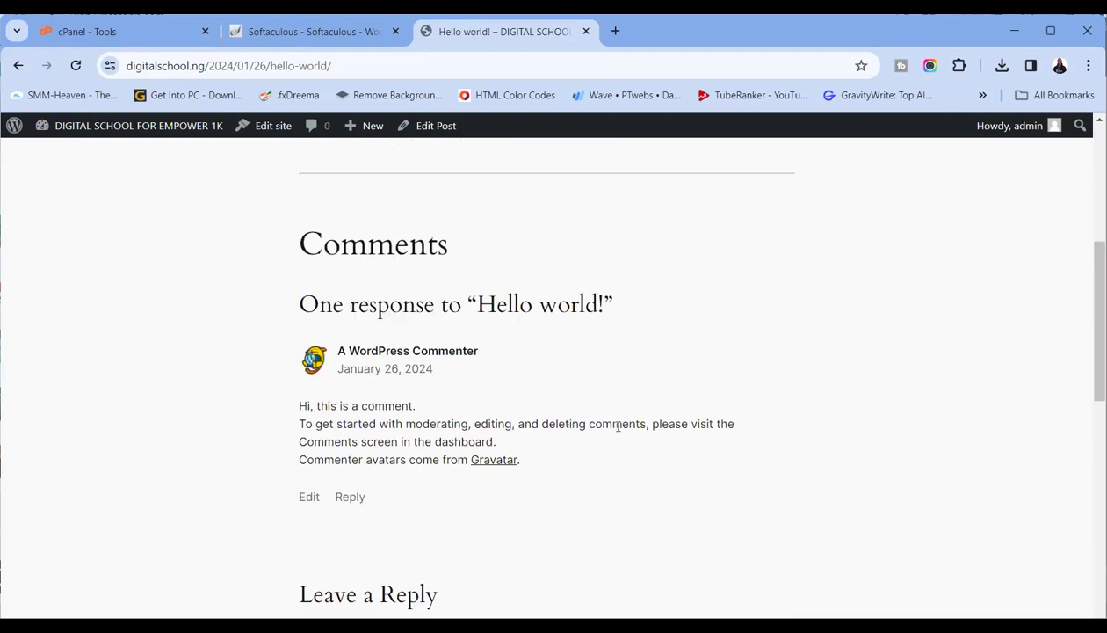
left_click_drag(348, 305, 415, 405)
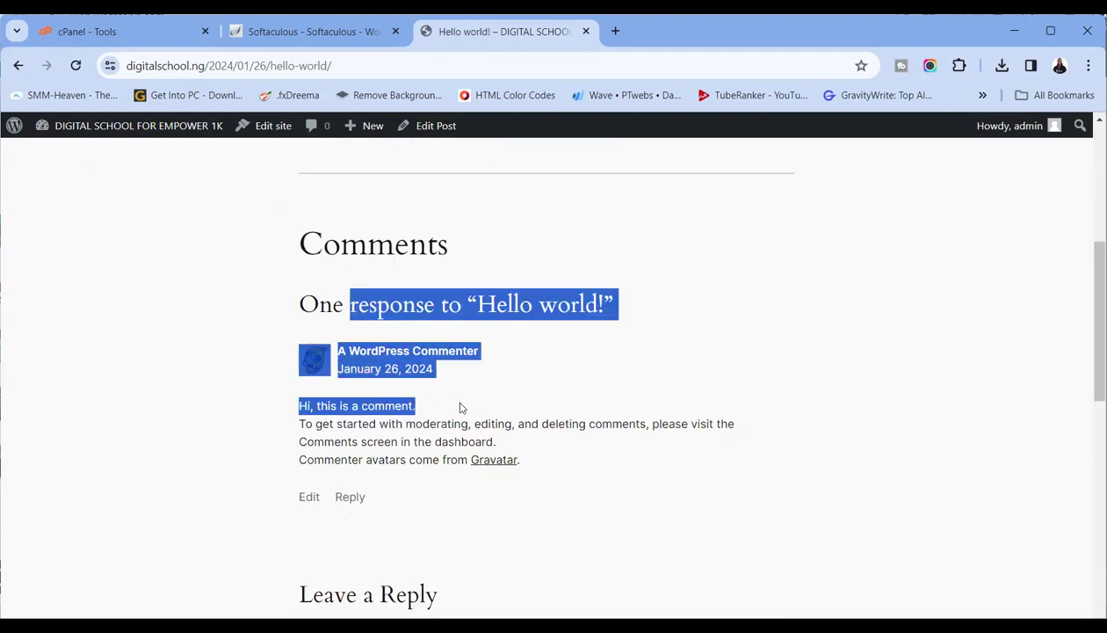
scroll(467, 396, "up", 5)
left_click(87, 150)
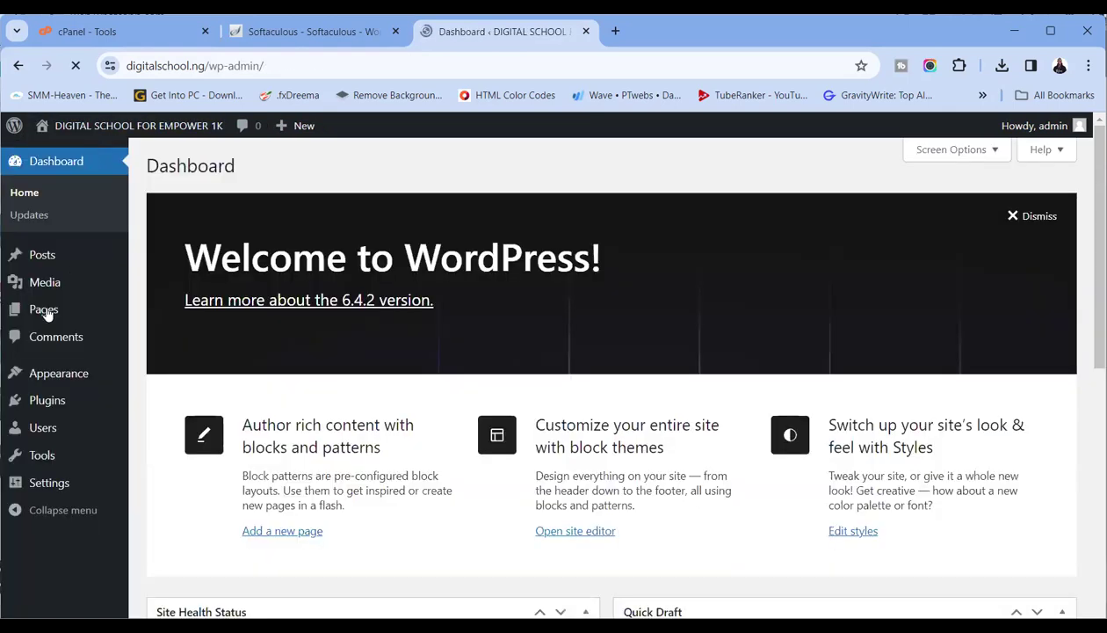
Visit the Comments screen, then open All Pages showing the Privacy Policy draft and Sample Page.
left_click(78, 338)
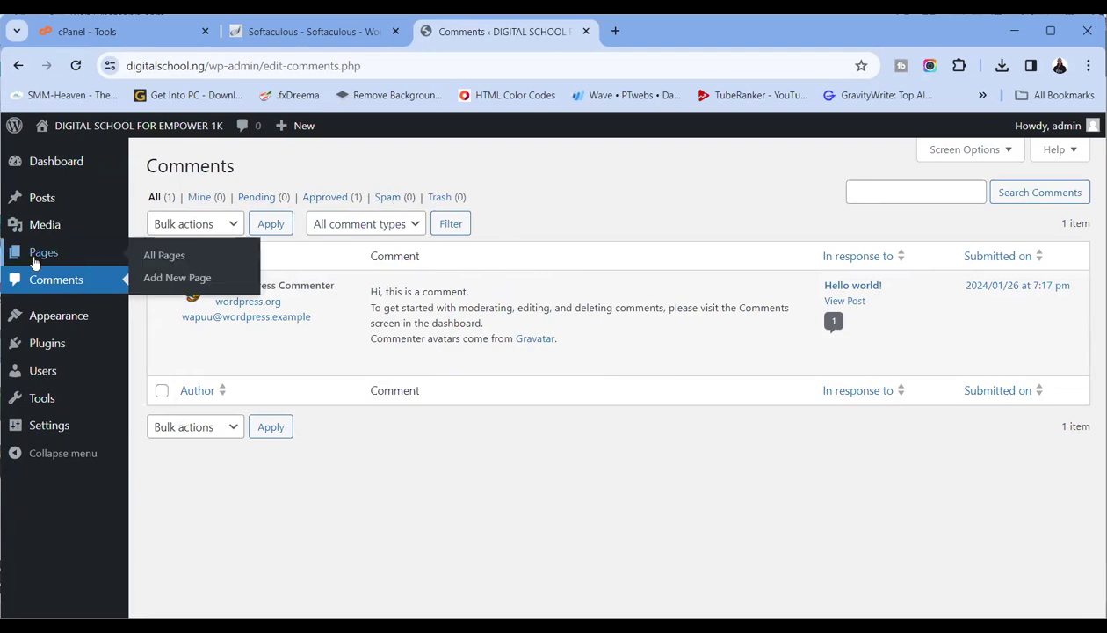
left_click(48, 252)
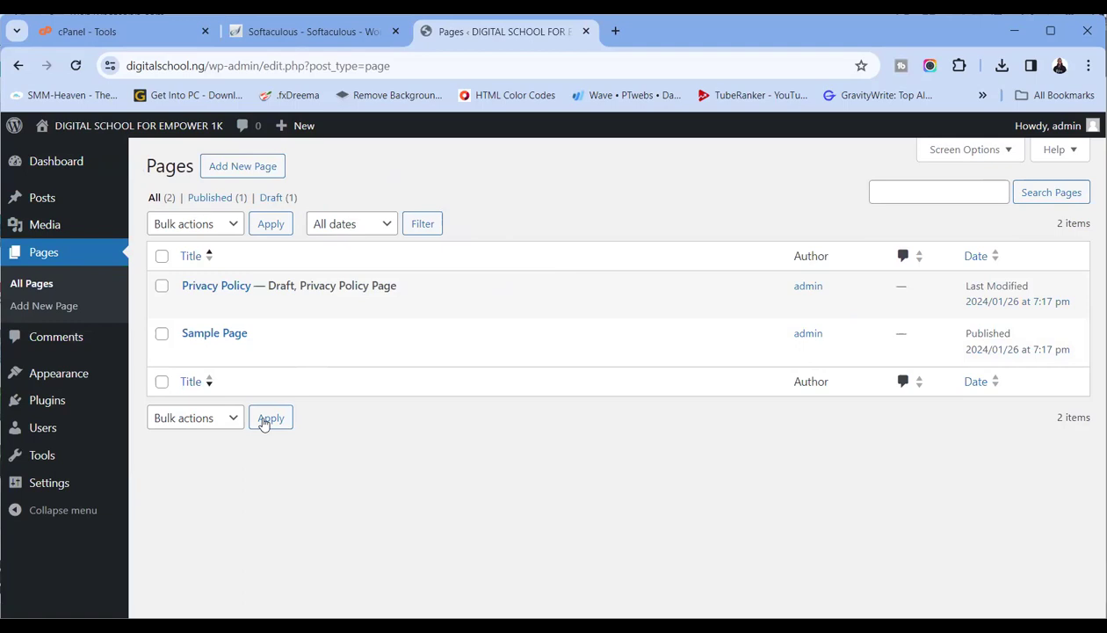
left_click_drag(141, 166, 183, 171)
left_click(164, 183)
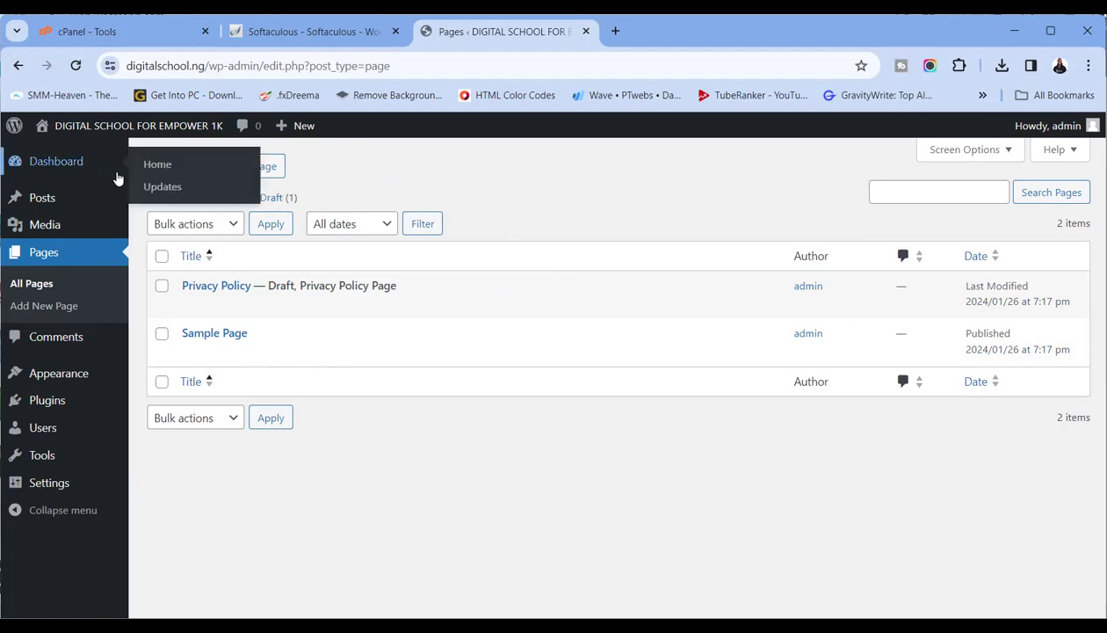
left_click(454, 188)
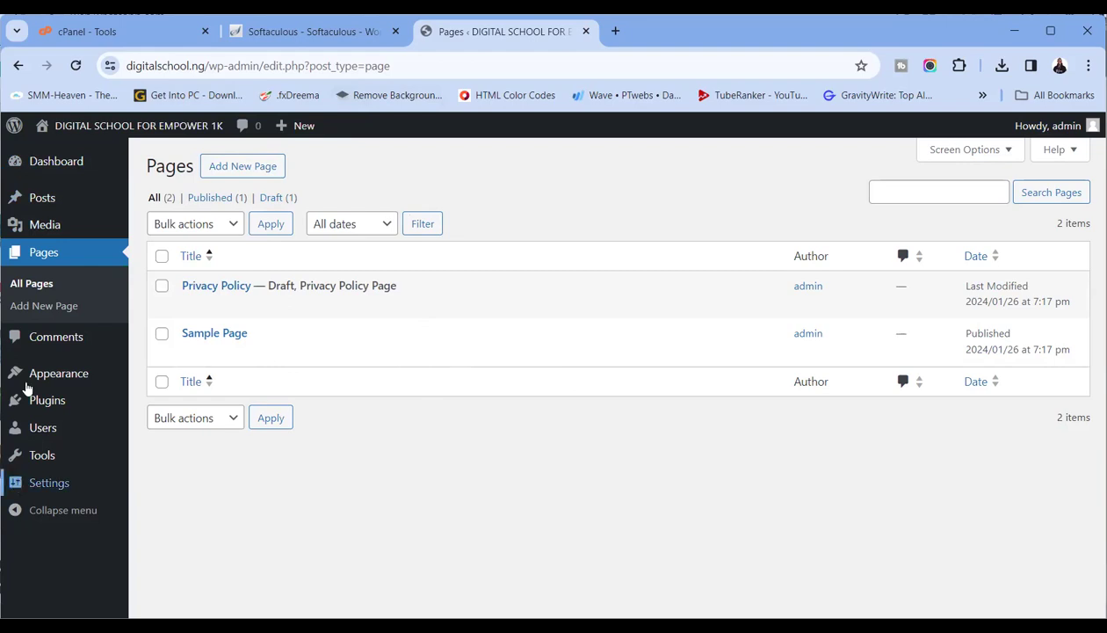
mouse_move(40, 386)
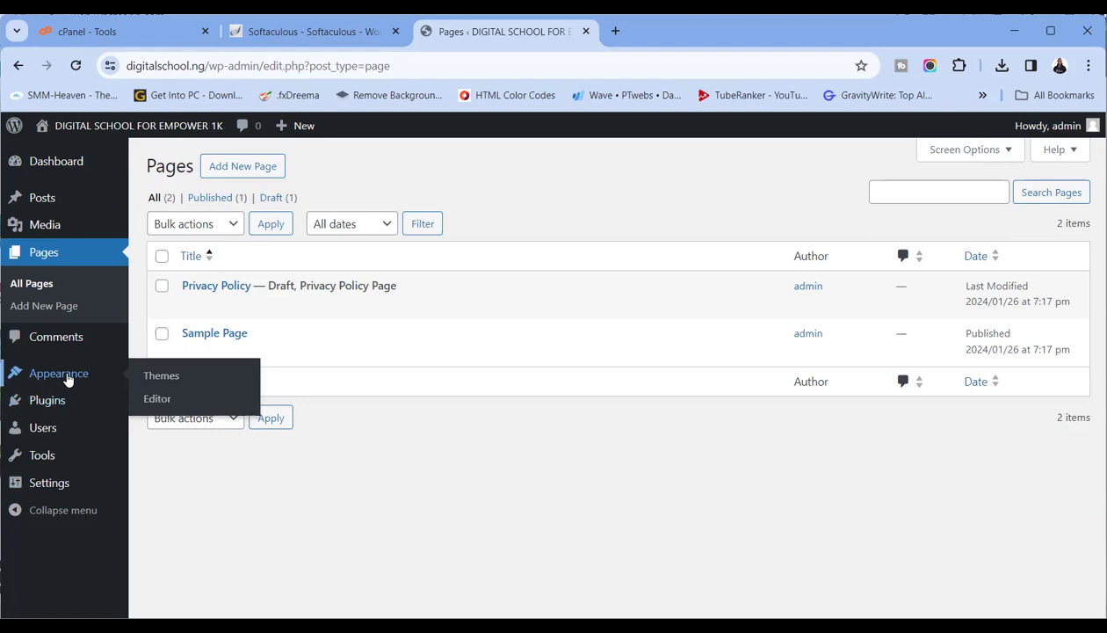
Open Appearance > Themes and review the three installed themes, with Twenty Twenty-Four active.
left_click(68, 376)
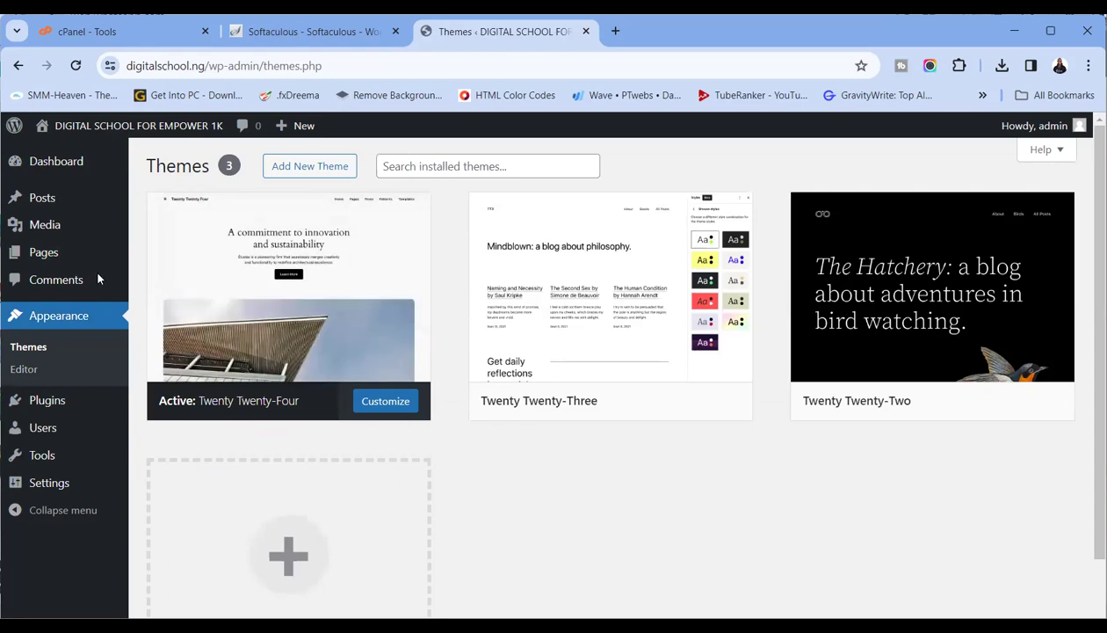
mouse_move(493, 275)
mouse_move(56, 414)
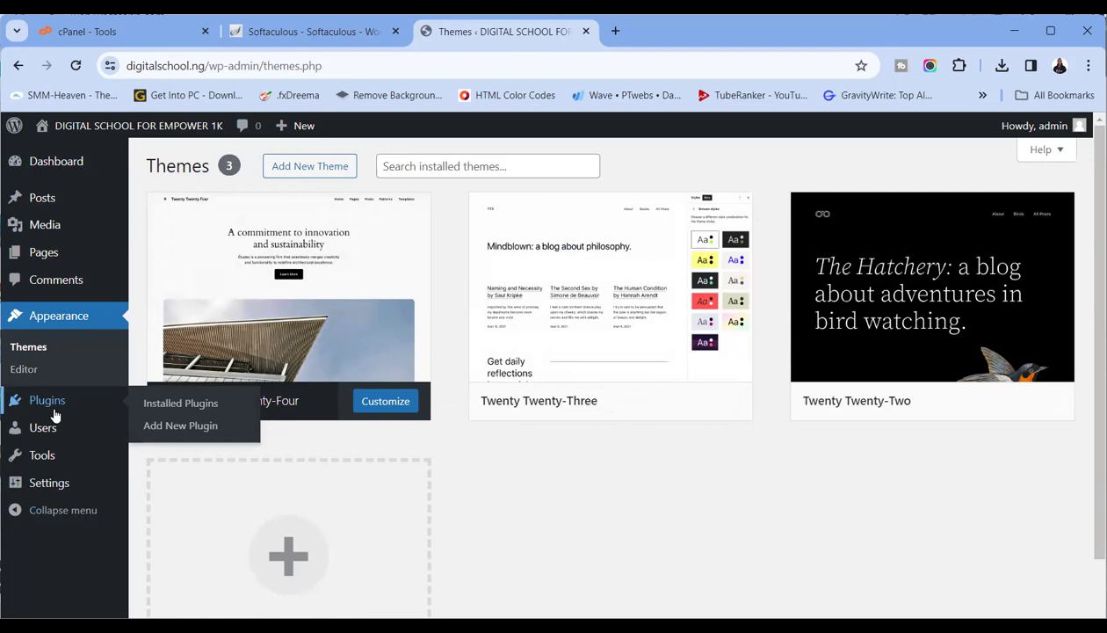
scroll(477, 423, "down", 2)
scroll(477, 423, "up", 2)
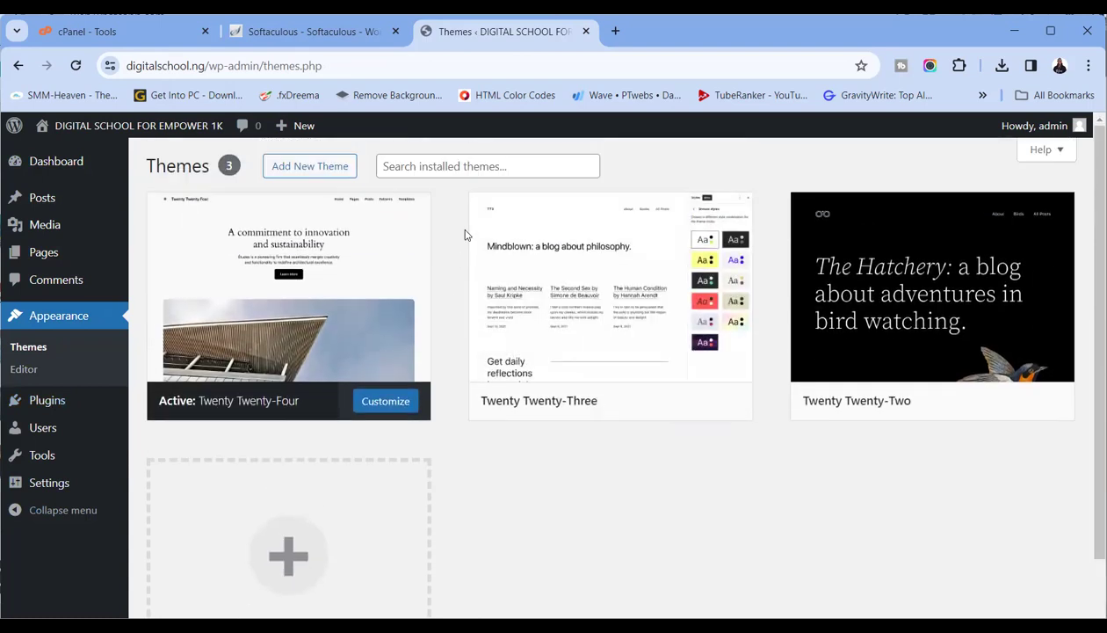
scroll(516, 482, "down", 2)
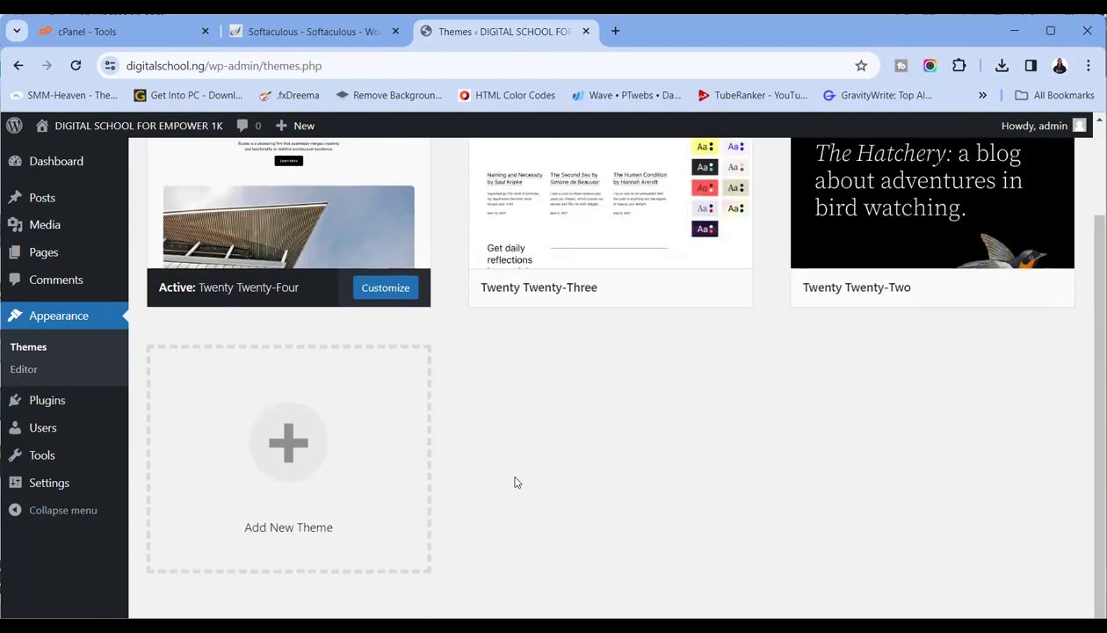
scroll(517, 486, "up", 2)
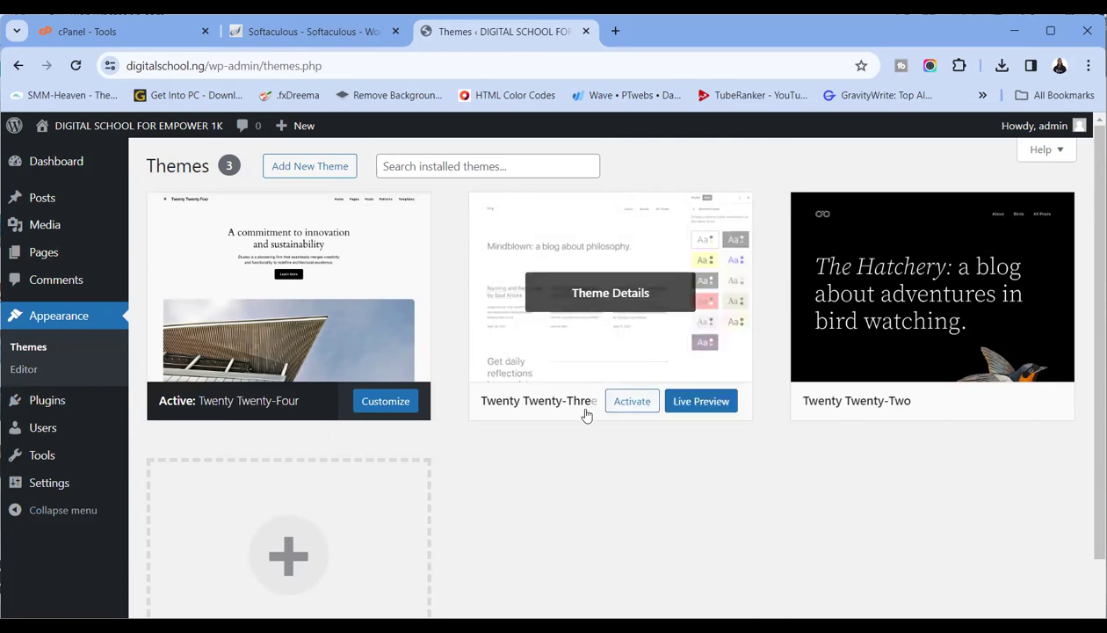
scroll(369, 422, "down", 2)
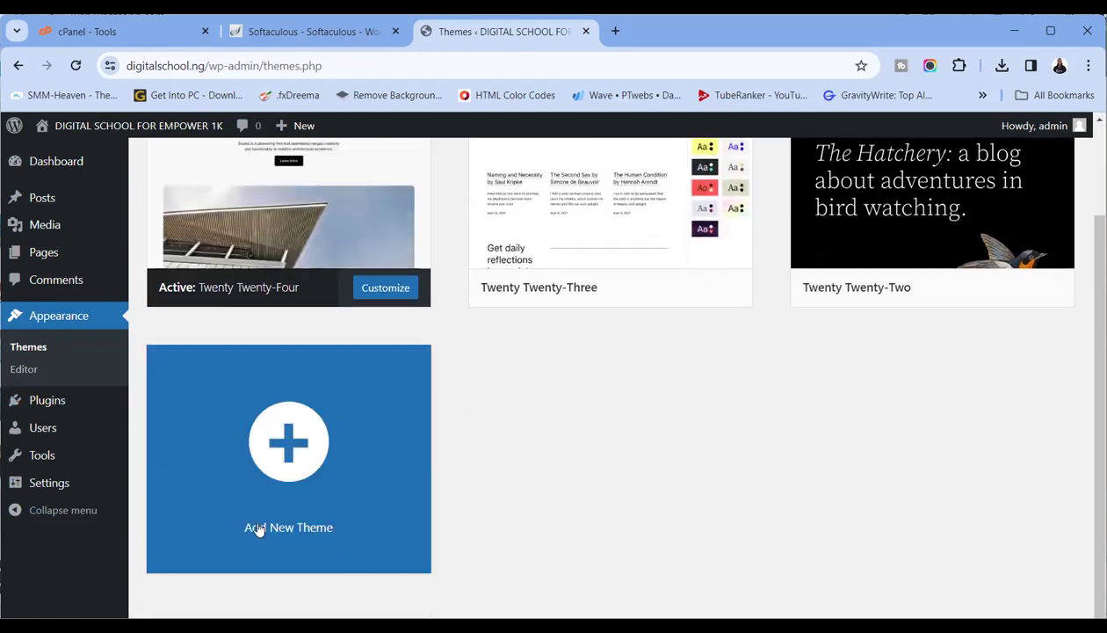
Browse new themes and search for 'school', scrolling through the results.
left_click(285, 473)
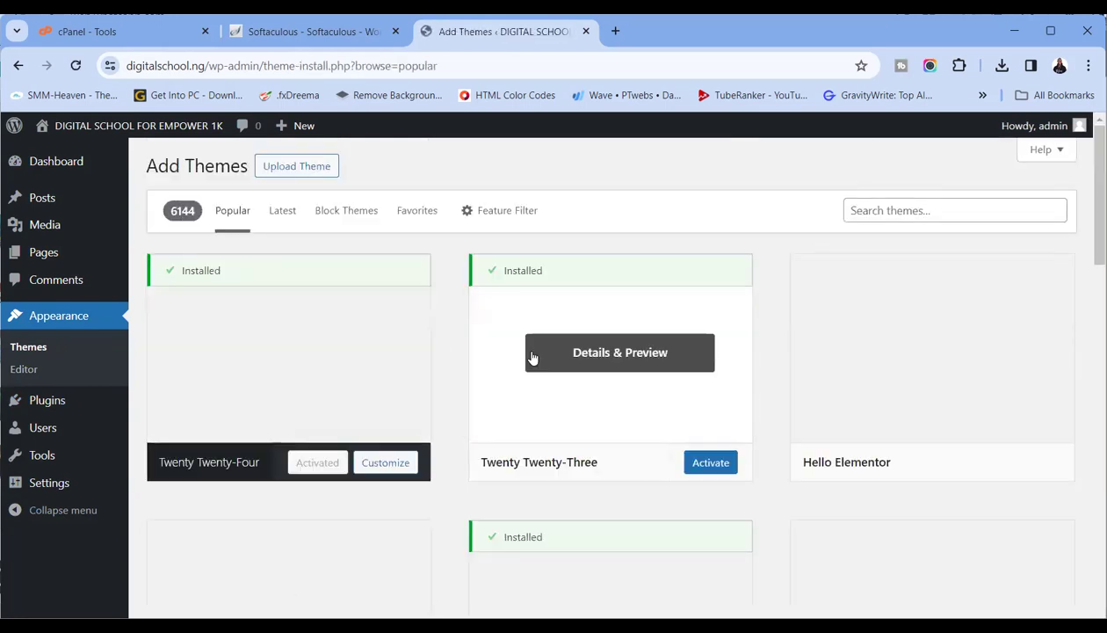
scroll(650, 356, "down", 5)
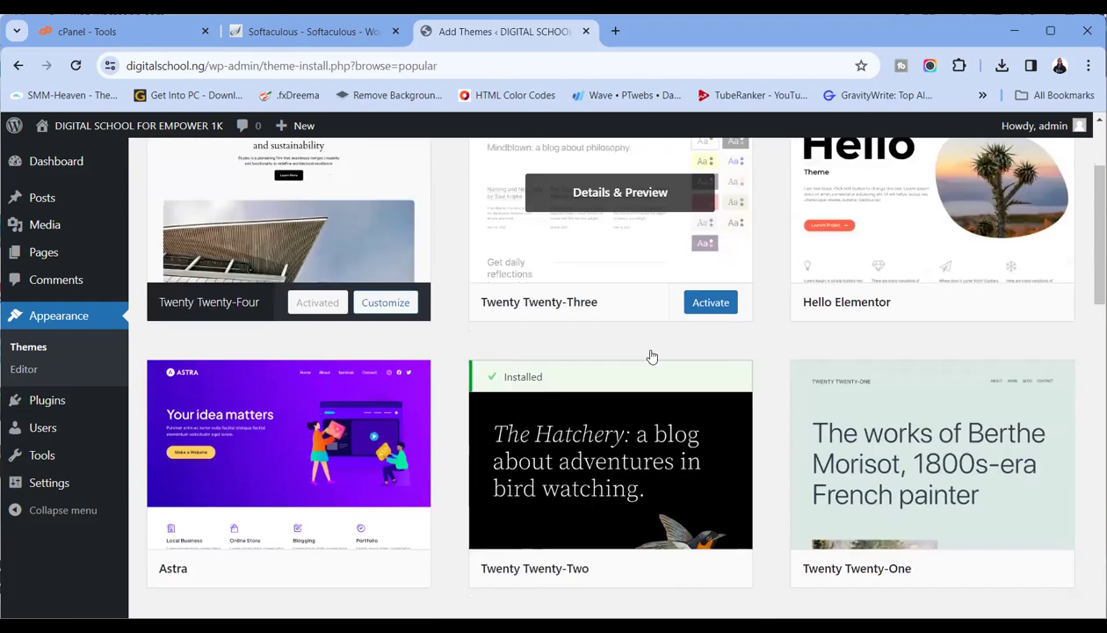
scroll(653, 355, "down", 5)
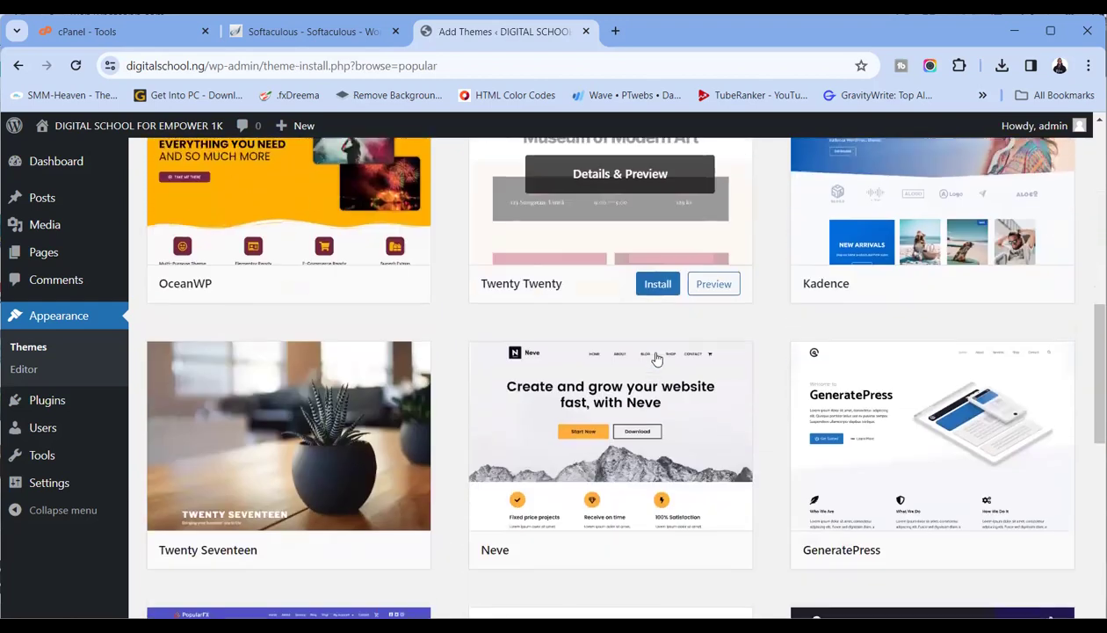
scroll(658, 356, "up", 10)
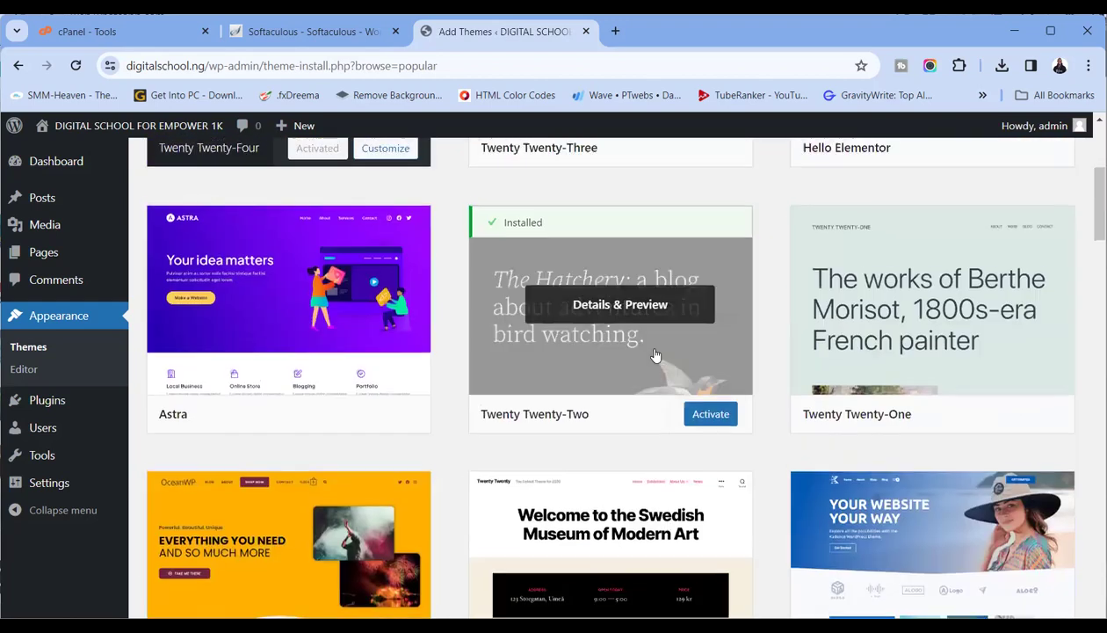
left_click(879, 216)
type("schoo")
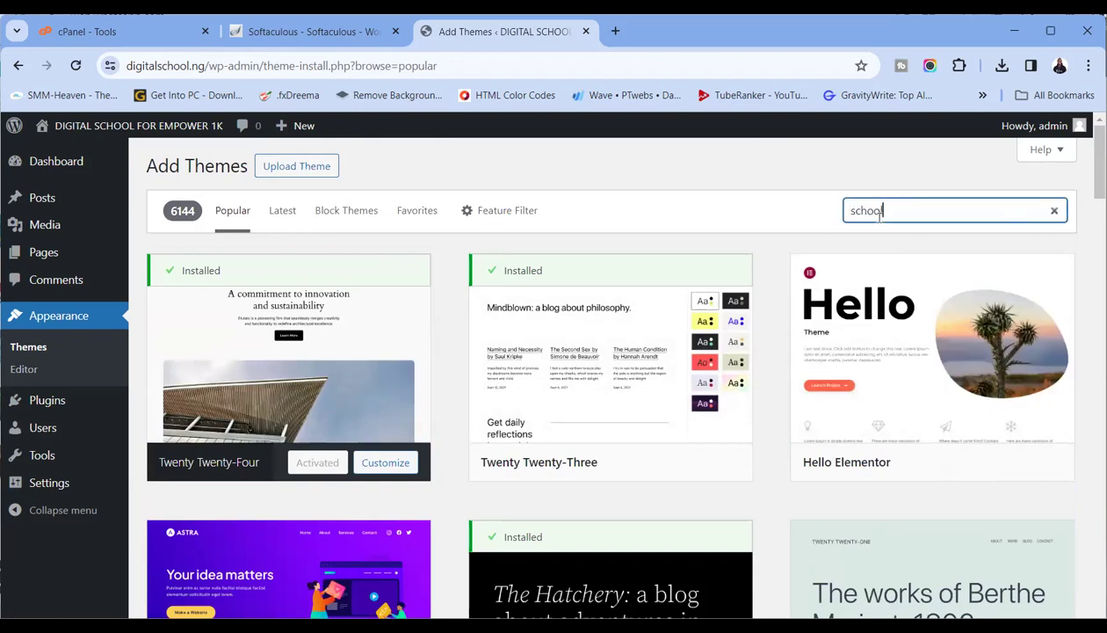
type("l")
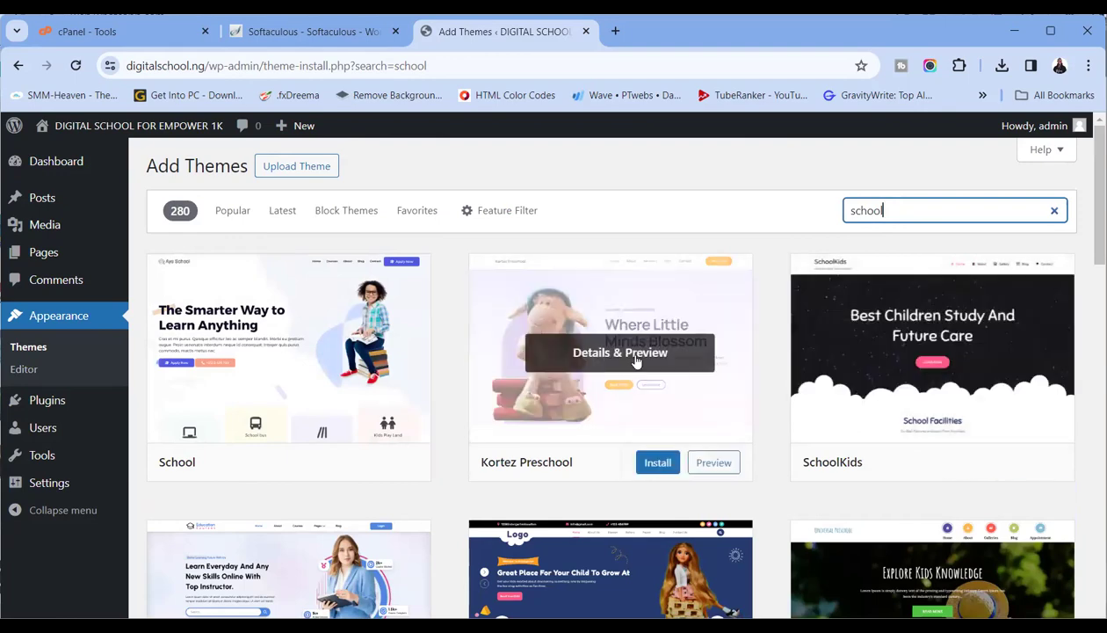
scroll(615, 369, "down", 3)
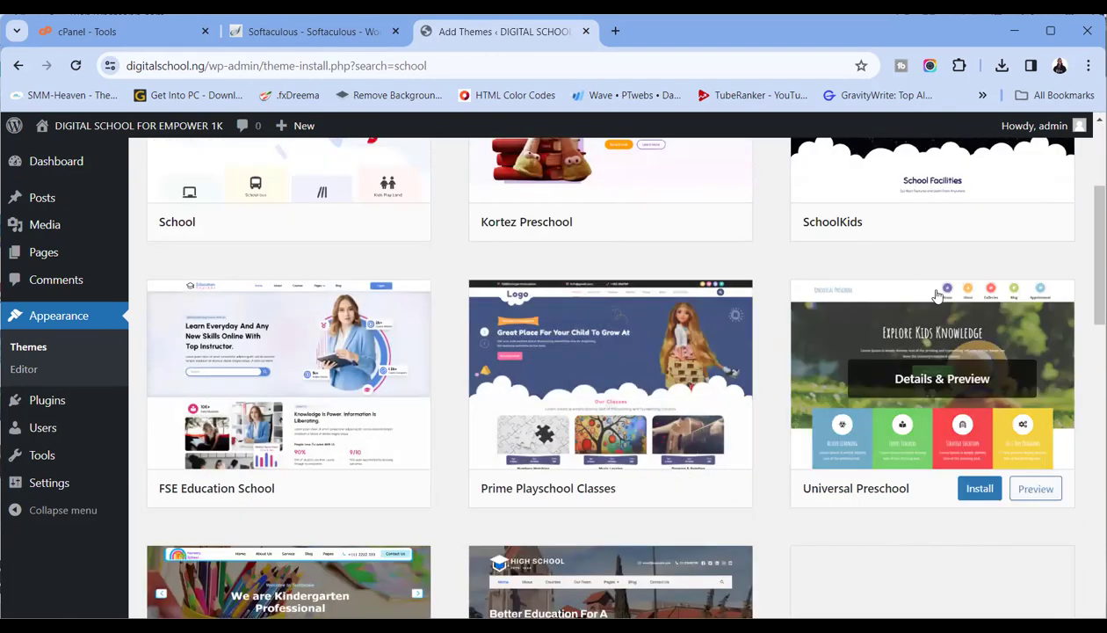
scroll(775, 450, "down", 2)
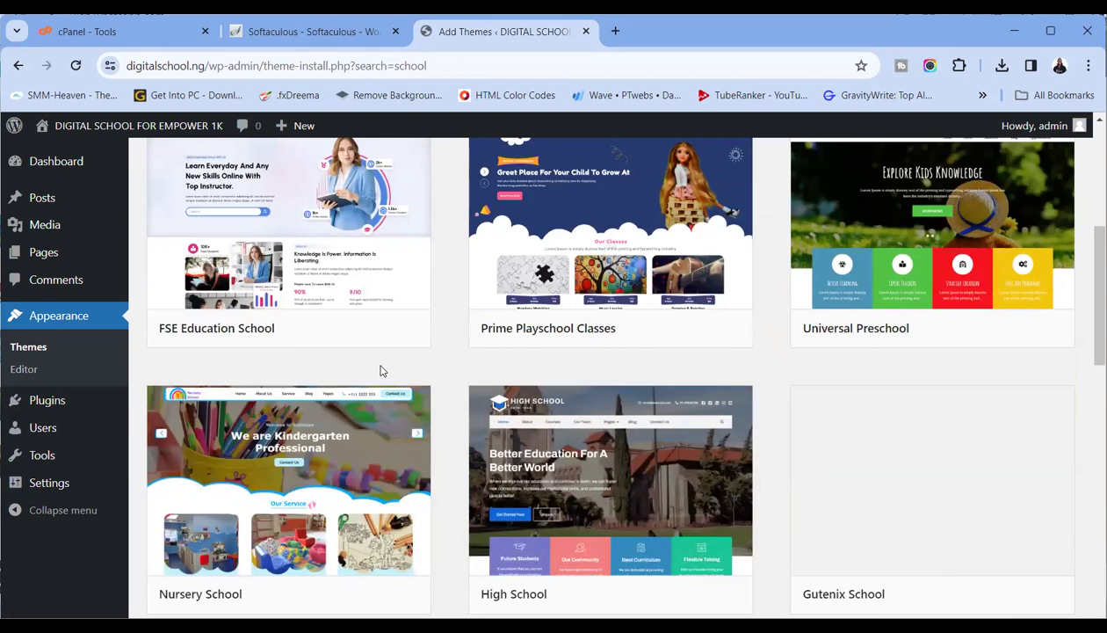
scroll(395, 378, "down", 3)
scroll(466, 475, "down", 4)
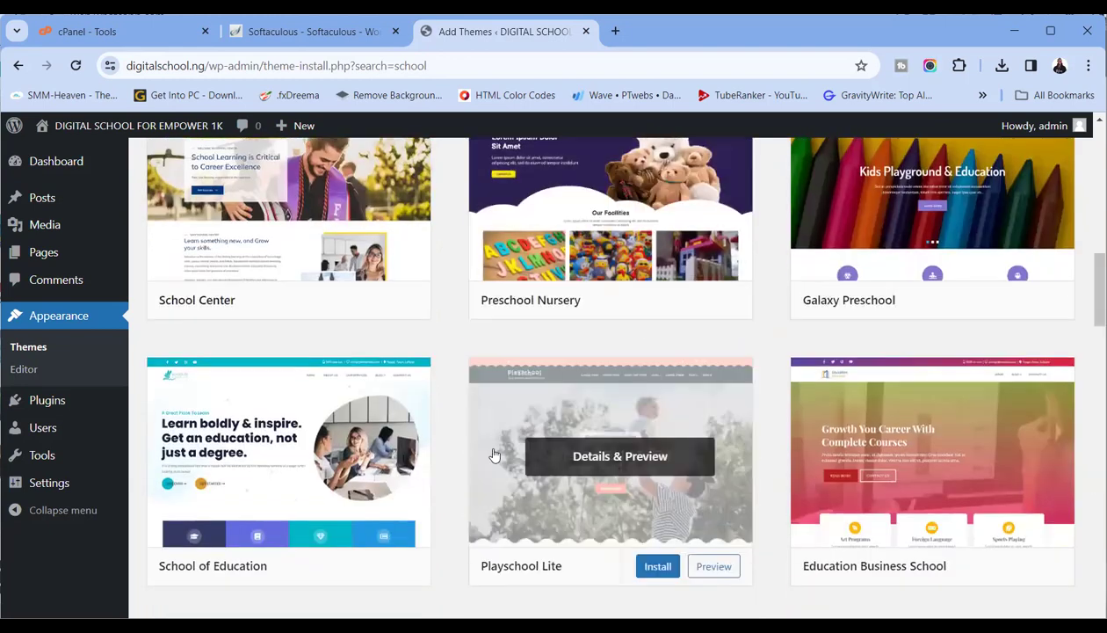
scroll(387, 422, "up", 4)
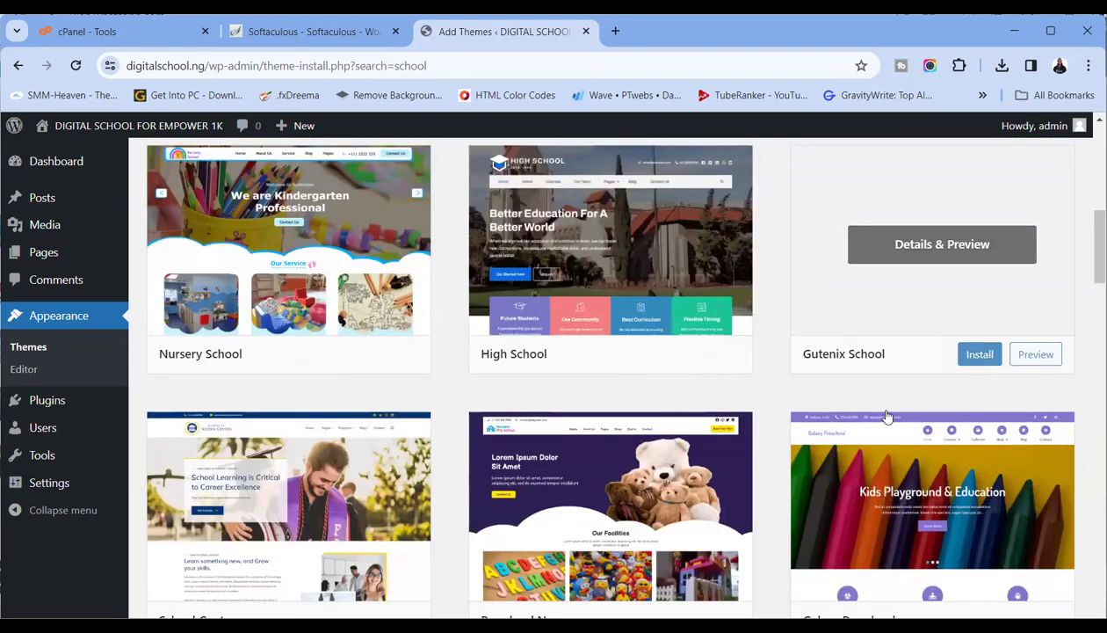
scroll(931, 435, "down", 12)
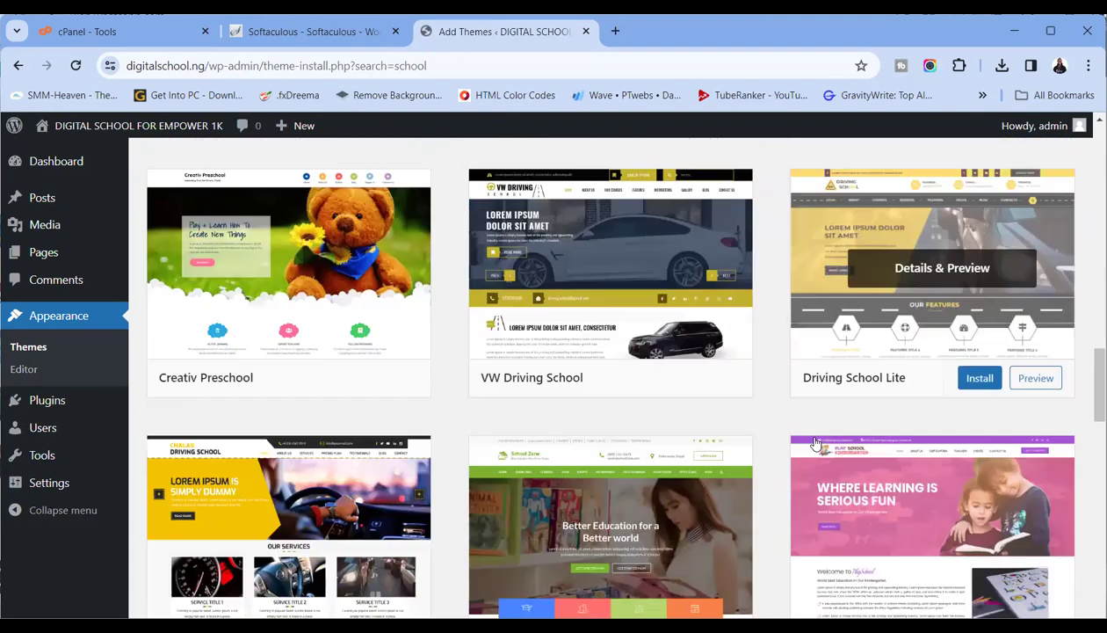
scroll(802, 462, "down", 6)
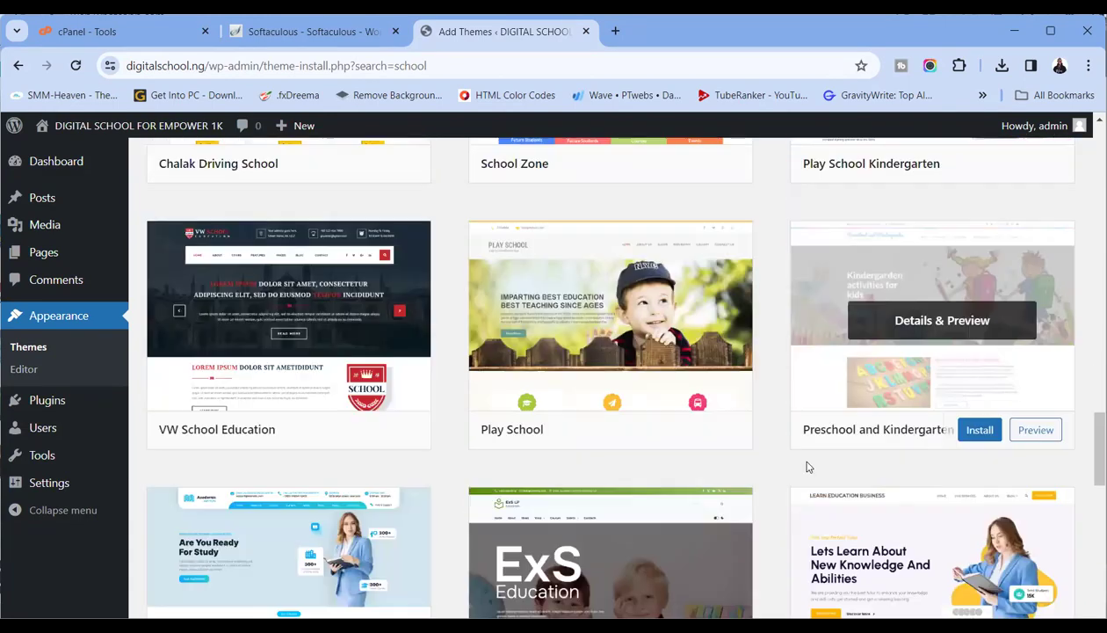
scroll(809, 467, "down", 5)
scroll(816, 470, "up", 12)
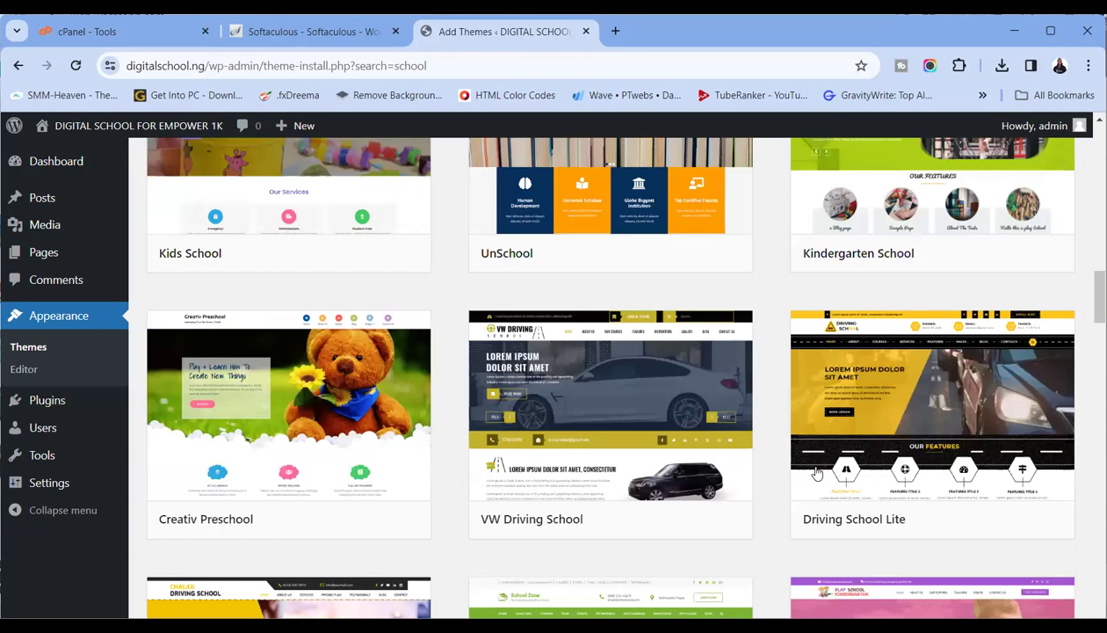
scroll(815, 472, "up", 10)
scroll(815, 474, "up", 1)
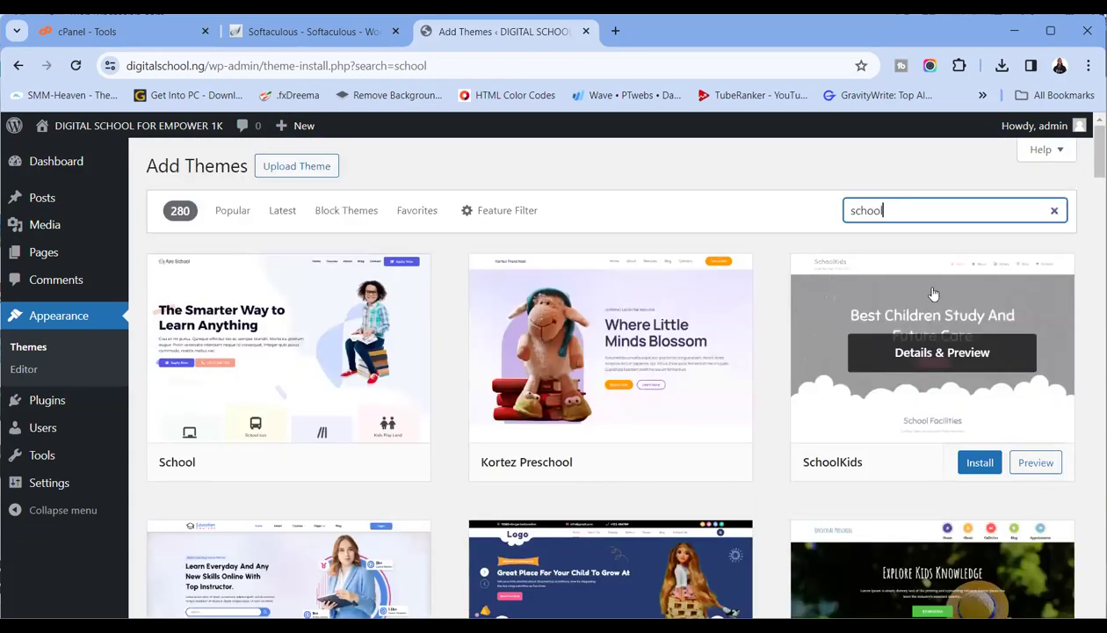
Replace the search with 'saloon' and review the 13 results such as Hairsaloon.
double_click(933, 205)
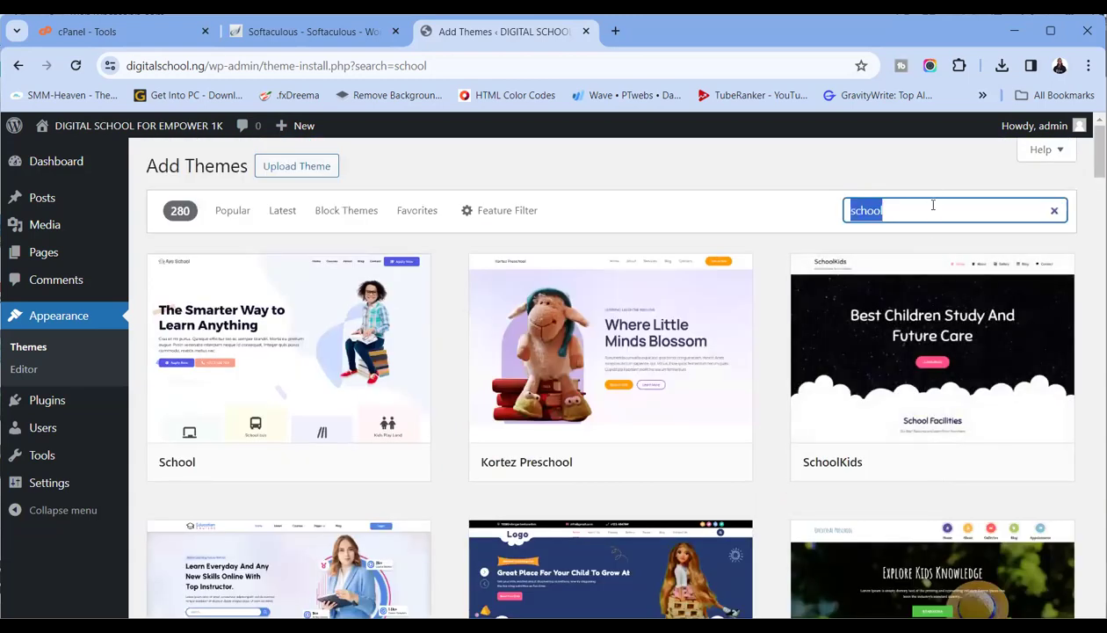
type("saloon")
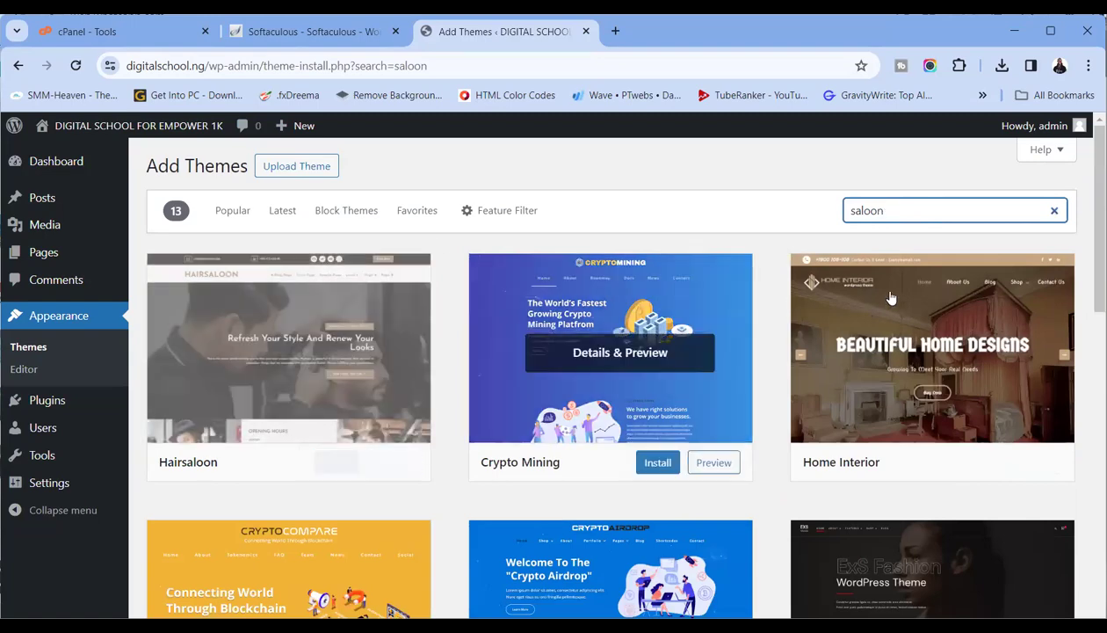
scroll(773, 421, "down", 3)
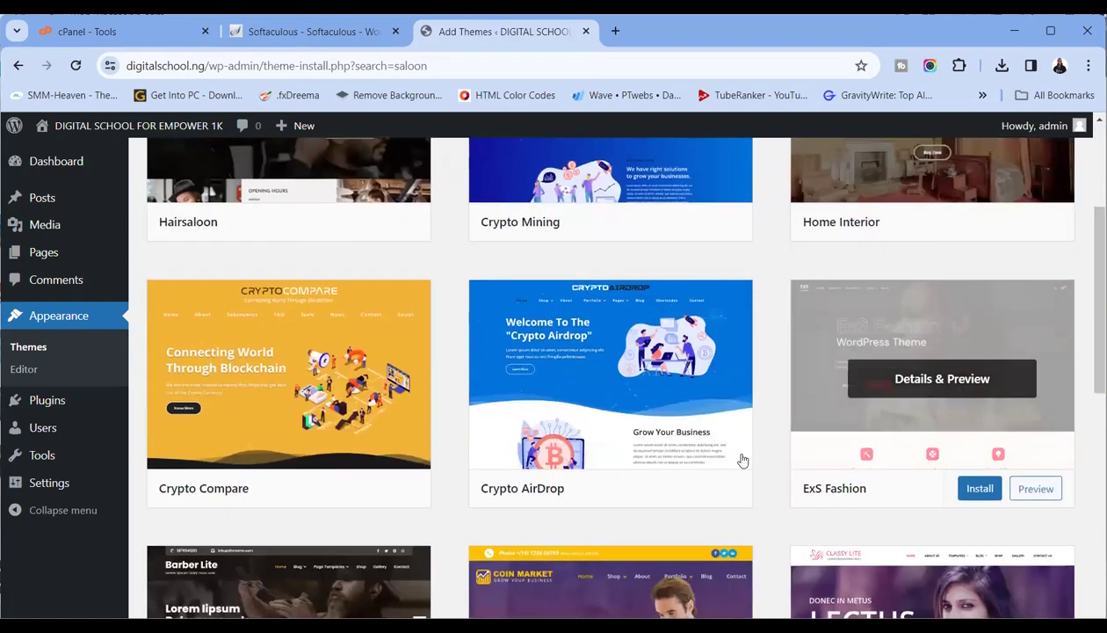
scroll(631, 567, "down", 4)
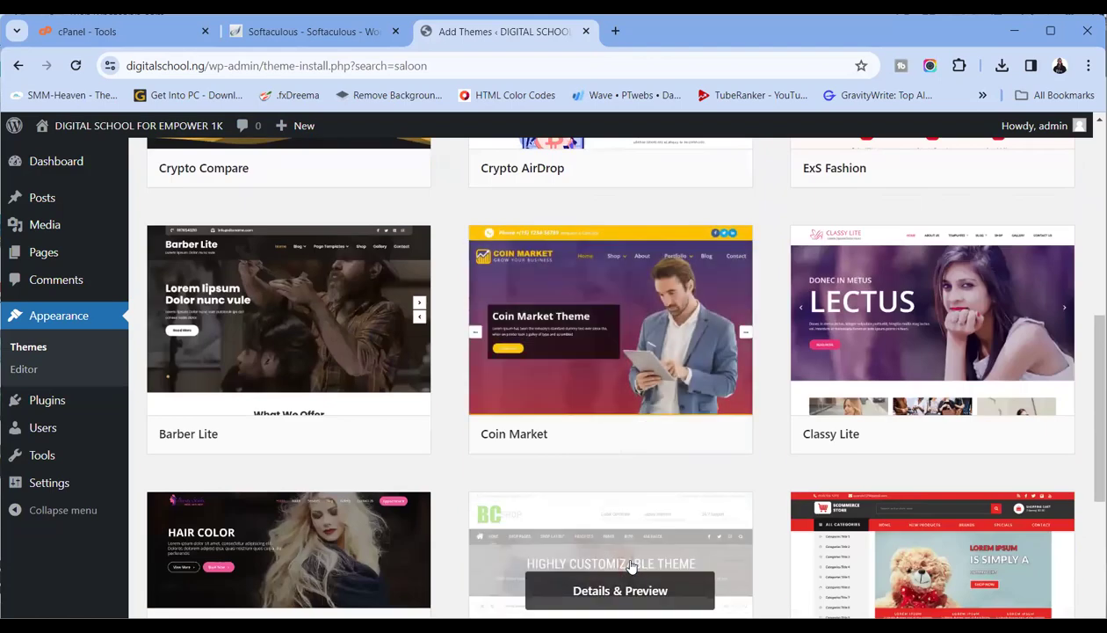
scroll(631, 567, "up", 1)
scroll(631, 567, "up", 6)
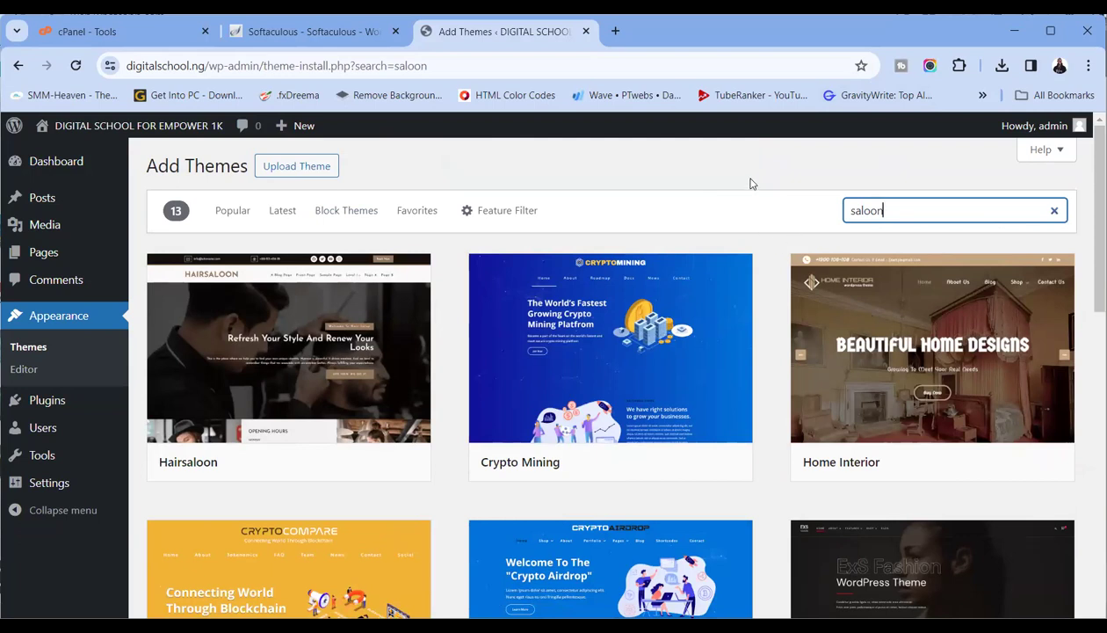
left_click(37, 334)
Delete the Hello Dolly plugin from the Plugins list, confirming the prompt.
left_click(49, 401)
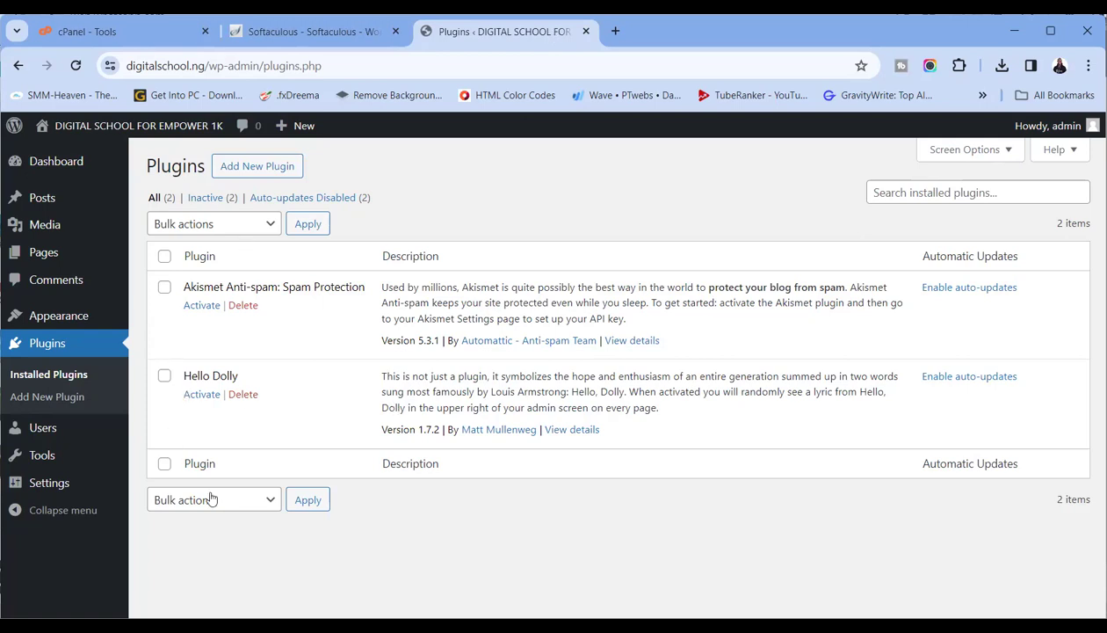
left_click(244, 395)
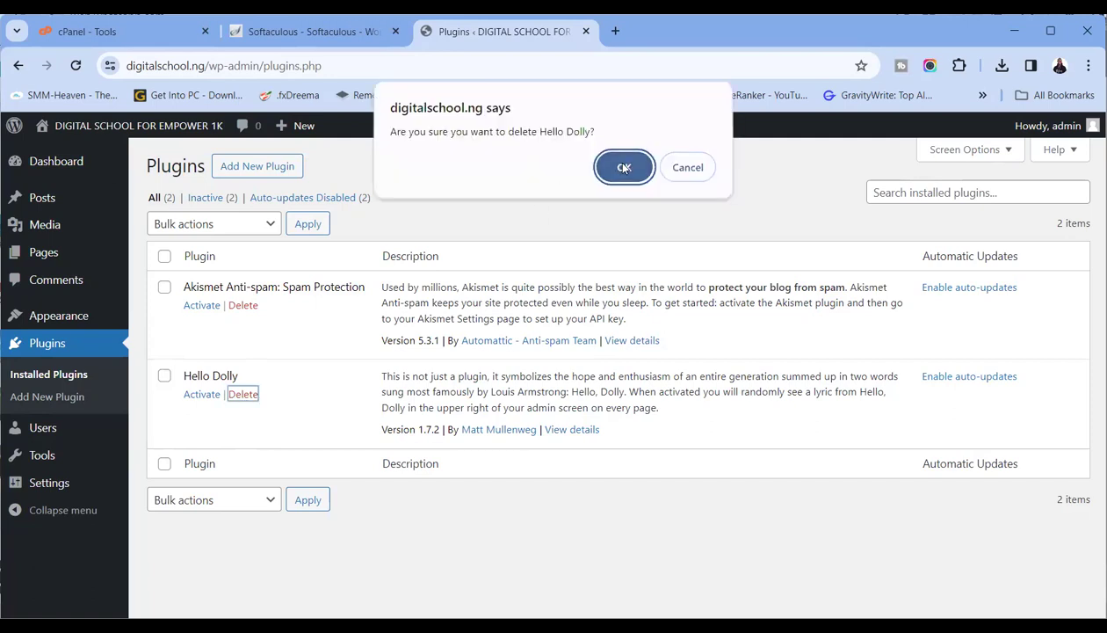
left_click(624, 168)
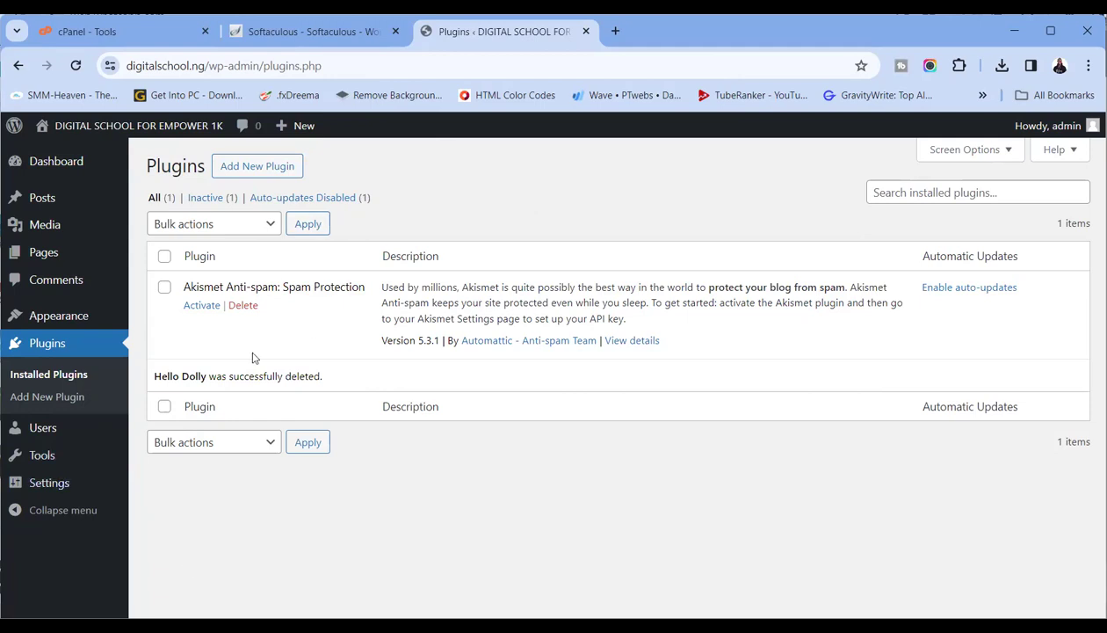
Delete the Akismet Anti-spam: Spam Protection plugin, leaving no plugins installed.
left_click(243, 305)
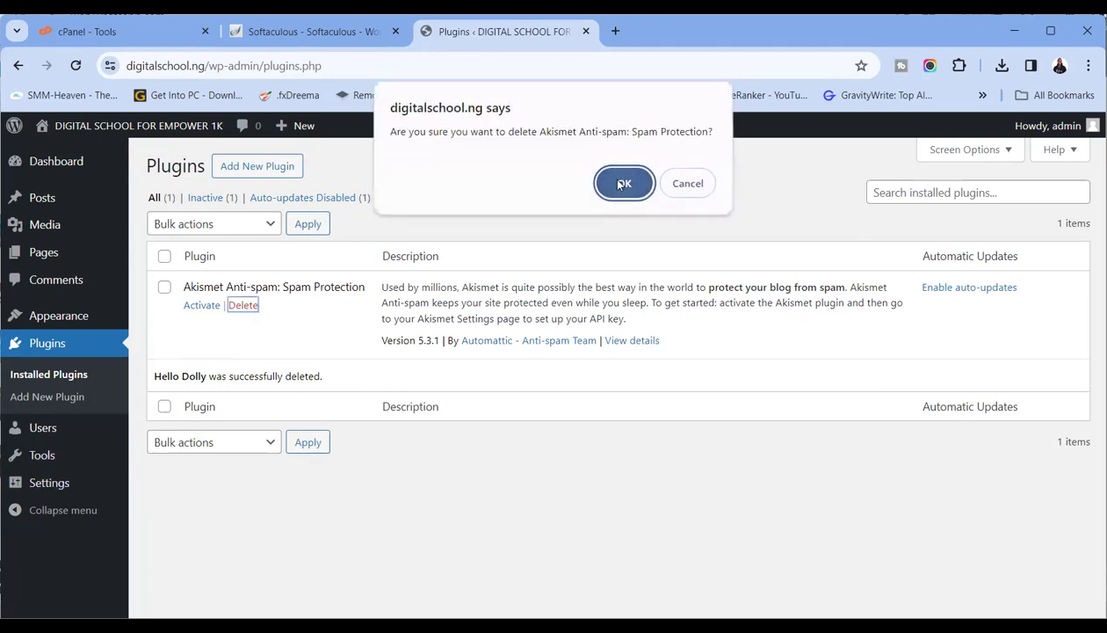
left_click(623, 184)
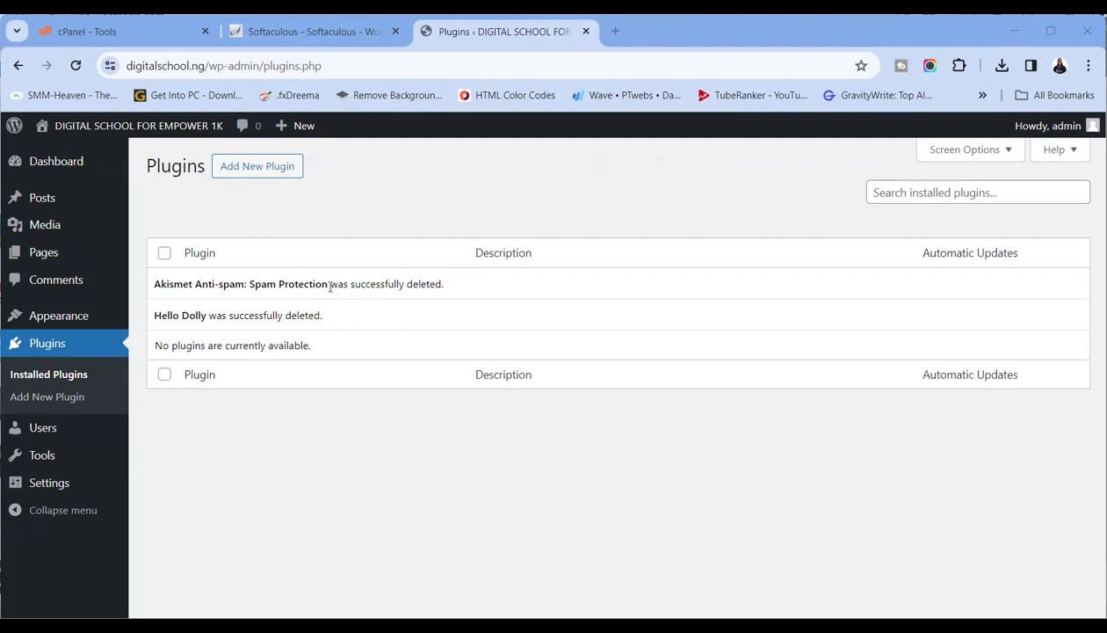
left_click_drag(331, 286, 153, 288)
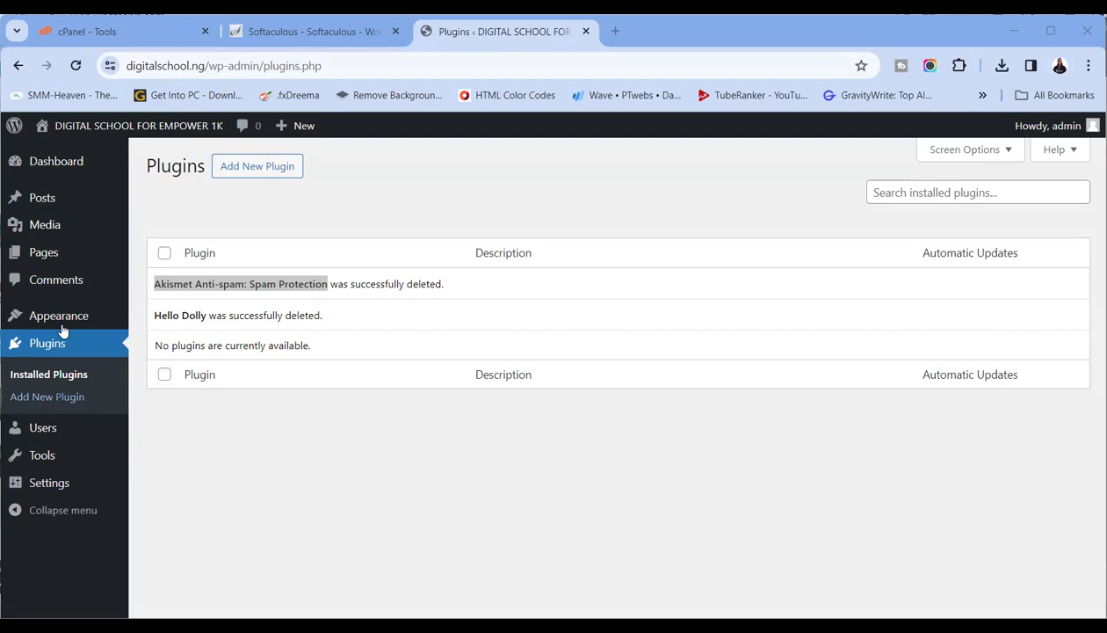
Open the Users list and highlight the administrator's username.
left_click(41, 431)
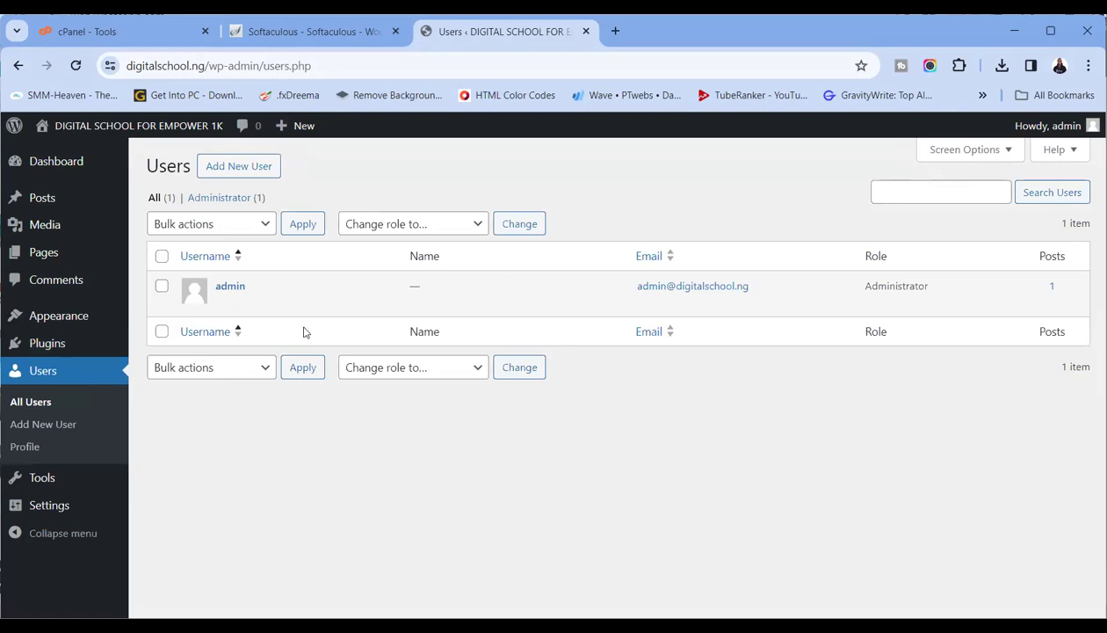
mouse_move(225, 281)
left_click_drag(261, 290, 235, 290)
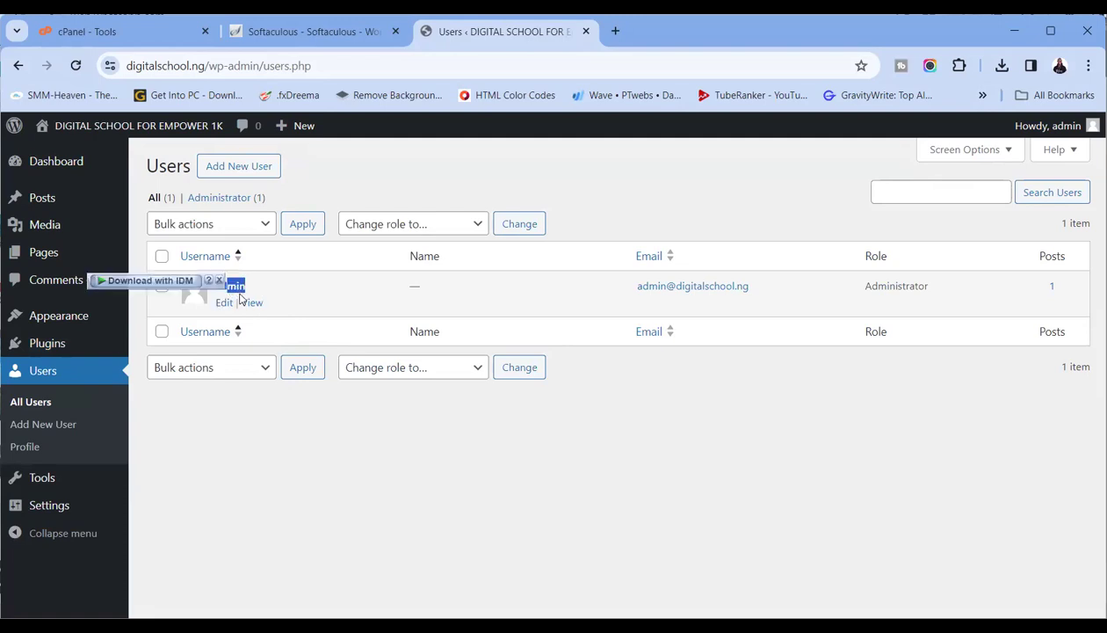
left_click(236, 290)
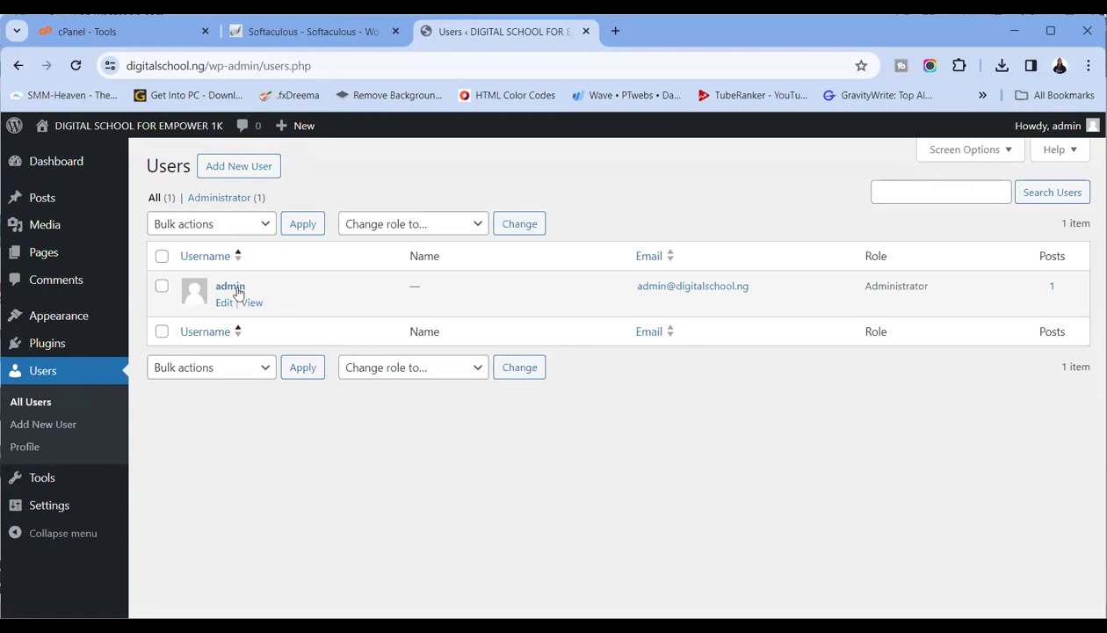
Edit the administrator's profile and inspect the name fields and display name choices.
left_click(224, 303)
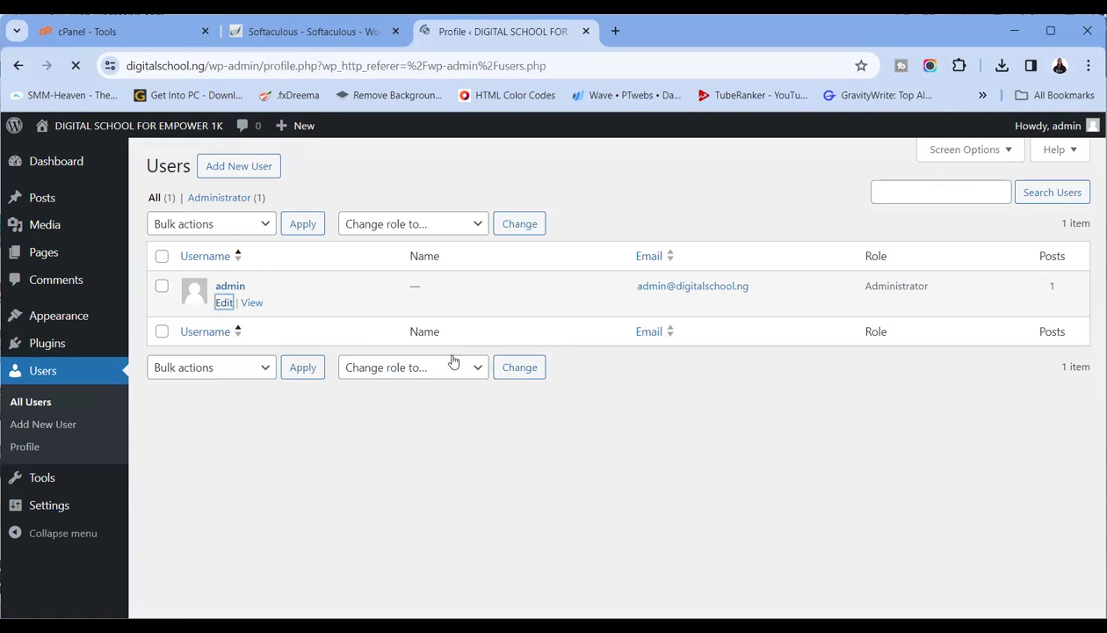
scroll(453, 360, "down", 5)
scroll(422, 352, "up", 2)
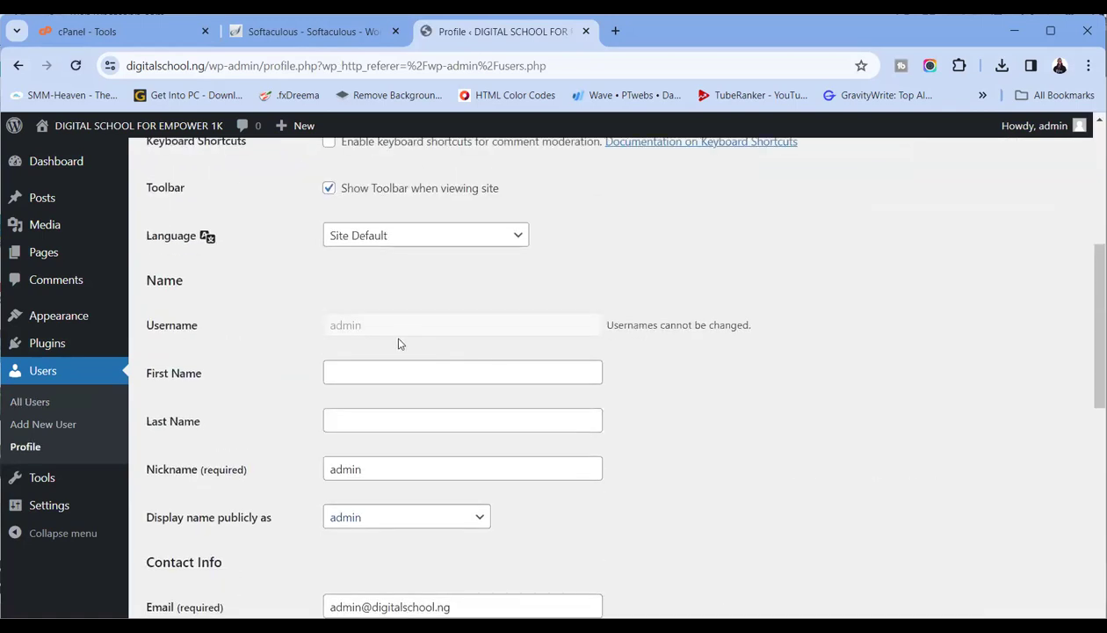
left_click_drag(364, 325, 303, 337)
left_click(362, 303)
scroll(393, 360, "down", 2)
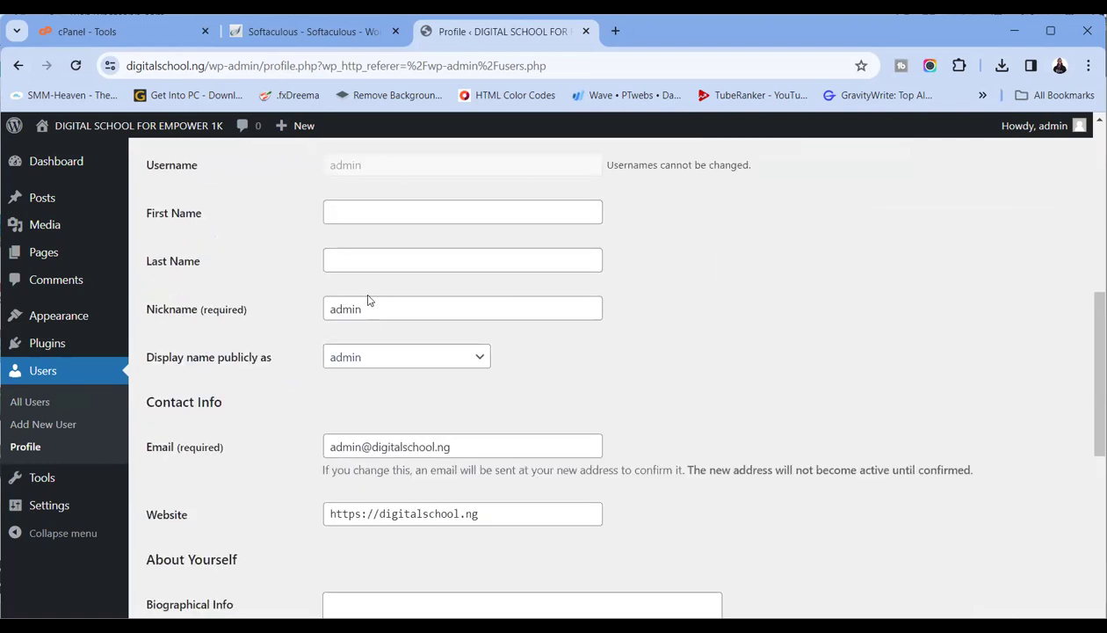
left_click(326, 214)
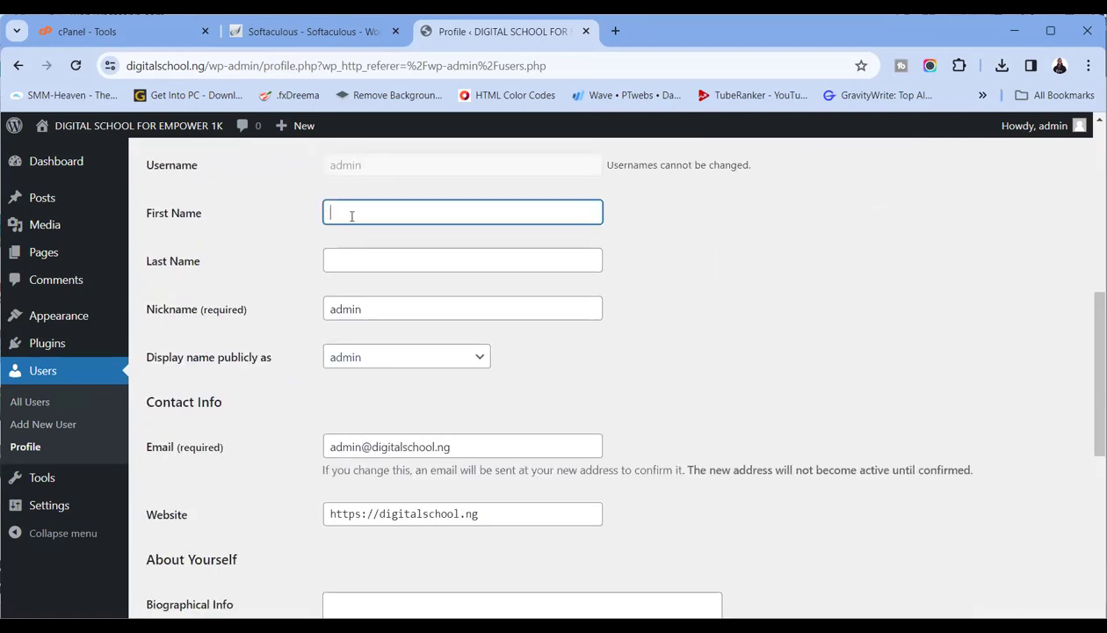
left_click(356, 261)
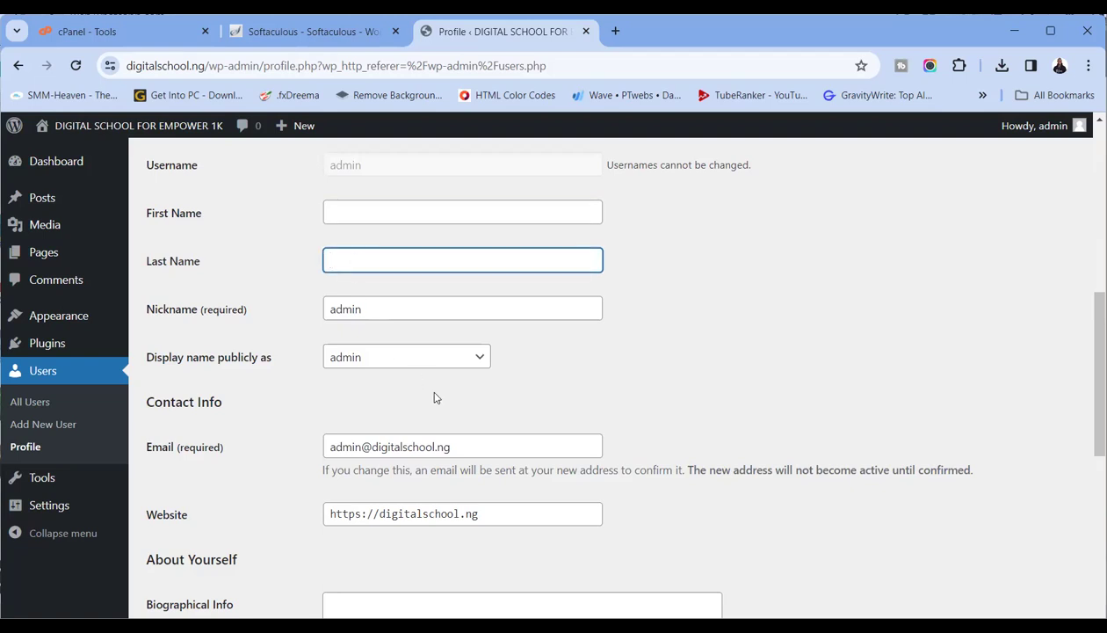
left_click(380, 359)
left_click(467, 277)
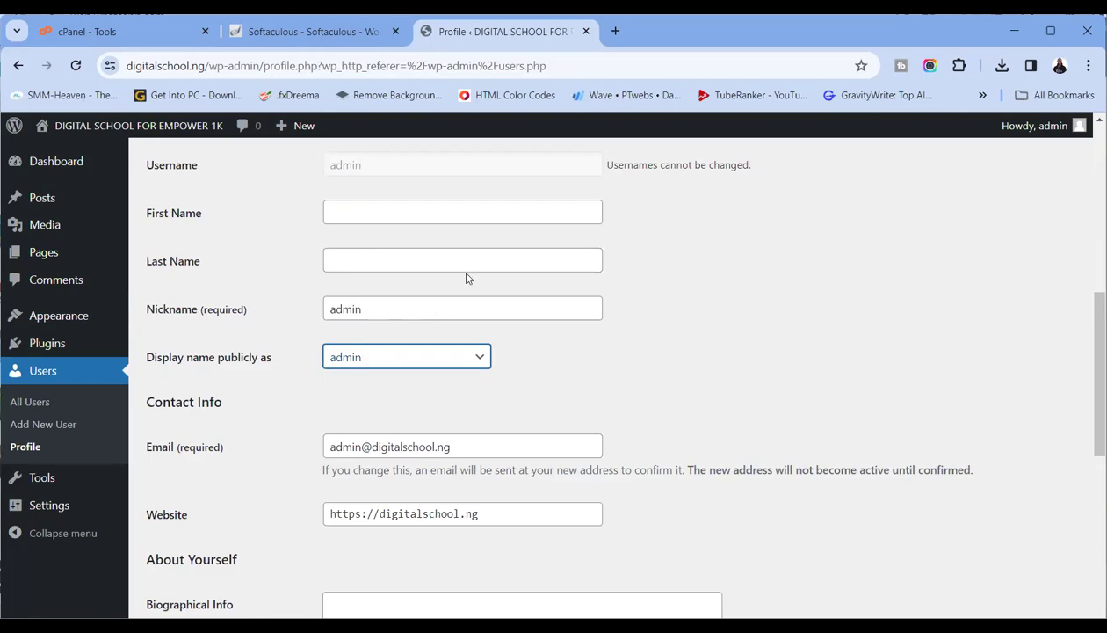
left_click(695, 306)
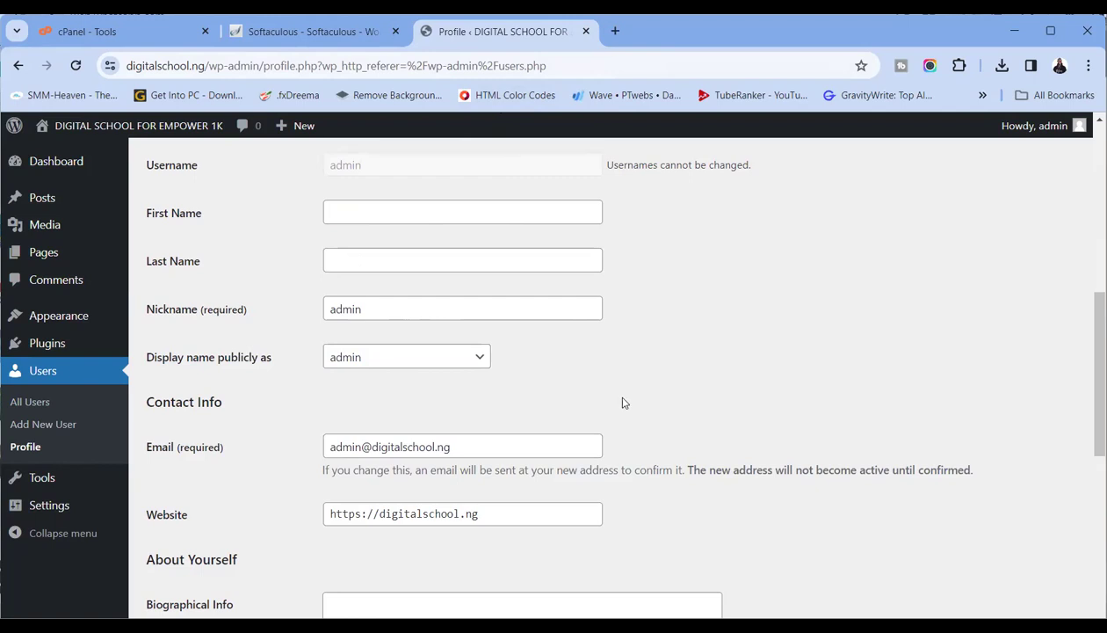
In a new tab, search Google for 'sahara repo' and open the Sahara Reporters site.
left_click(615, 32)
type("sahara")
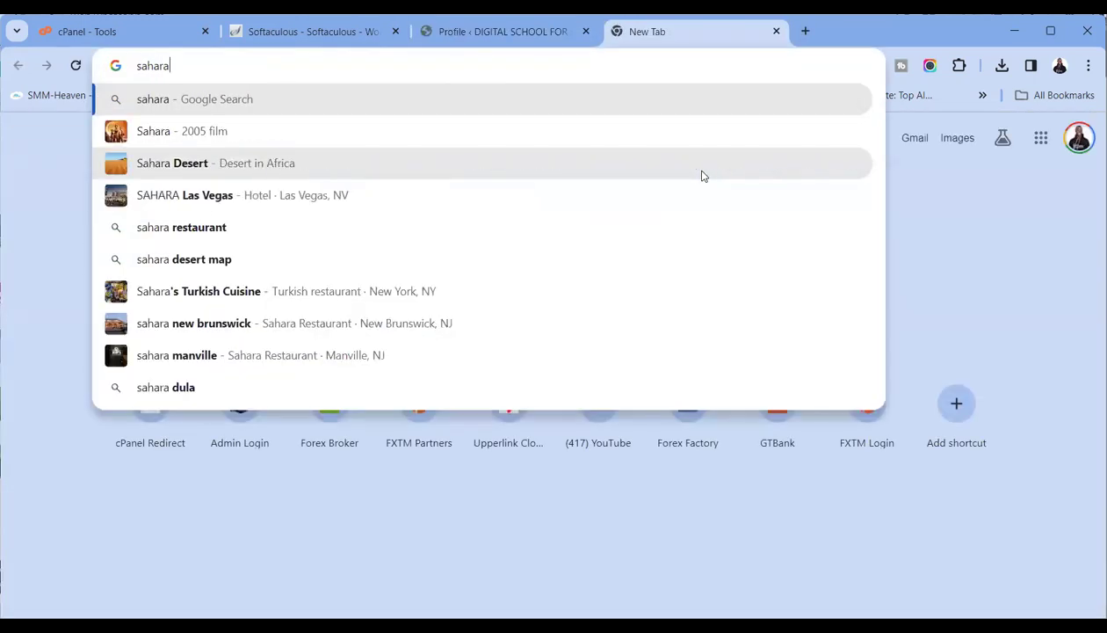
type(" repo")
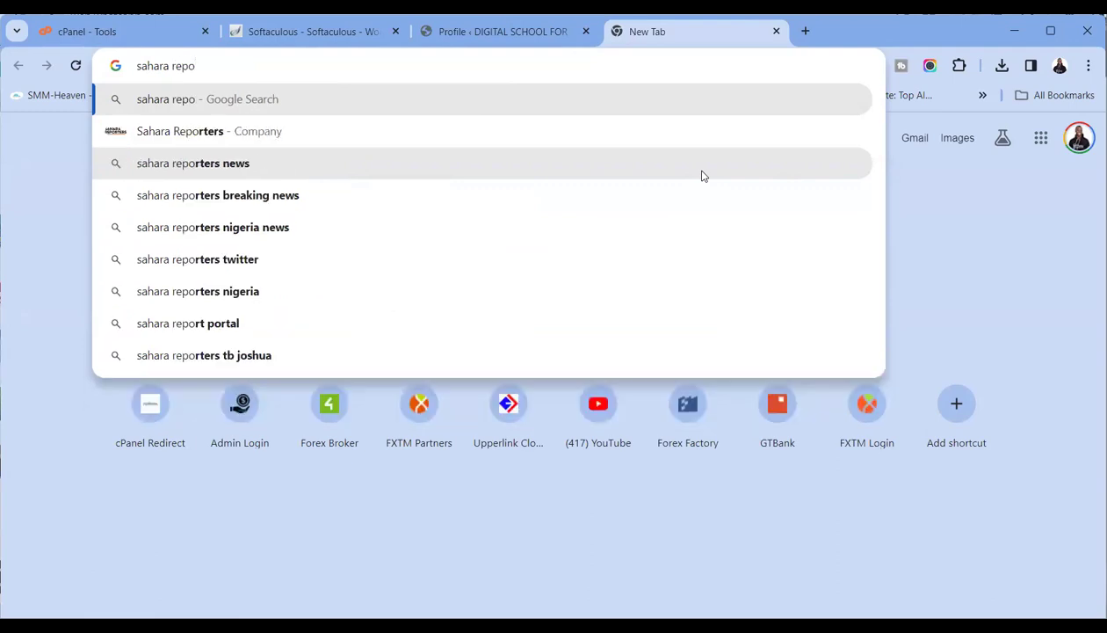
key("Down")
key("Return")
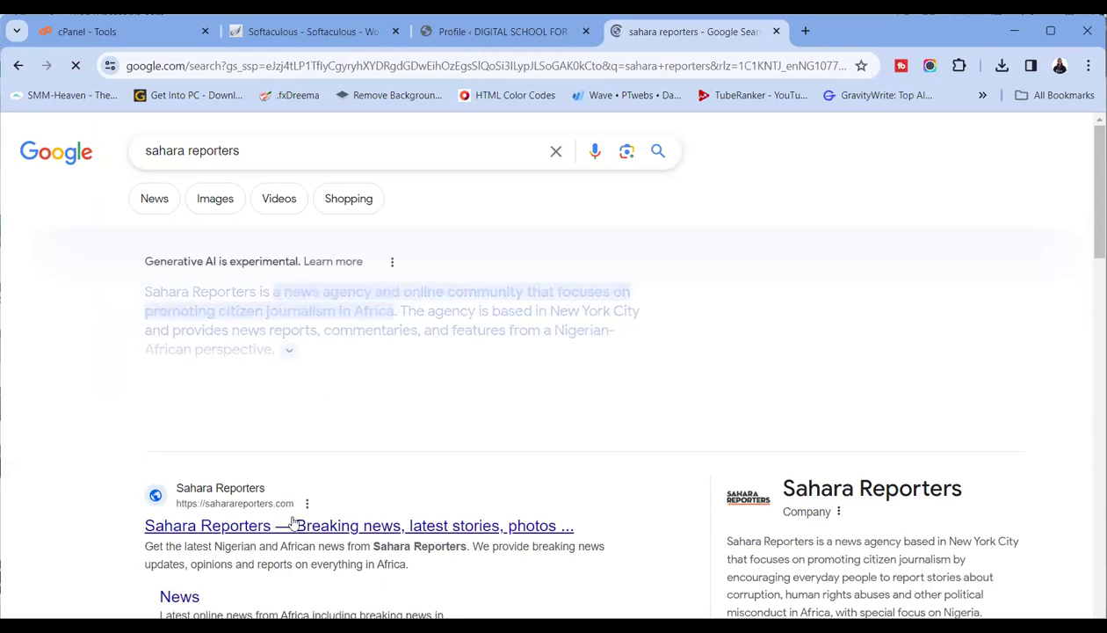
left_click(299, 526)
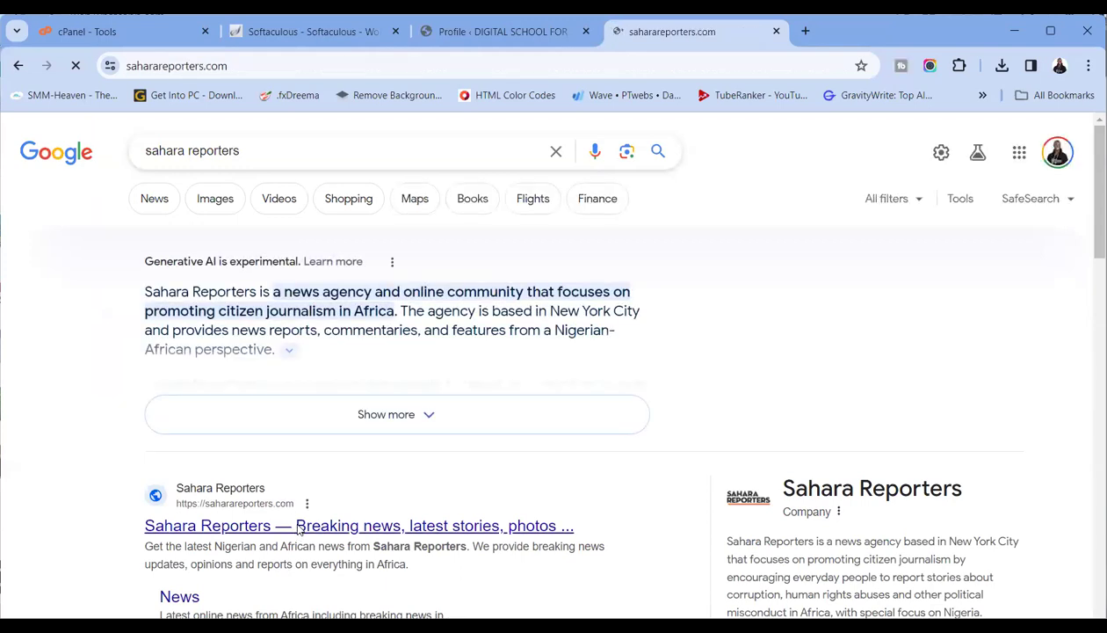
Open the Ibadan private jet crash-landing article and read through it, returning to the top.
scroll(302, 523, "down", 5)
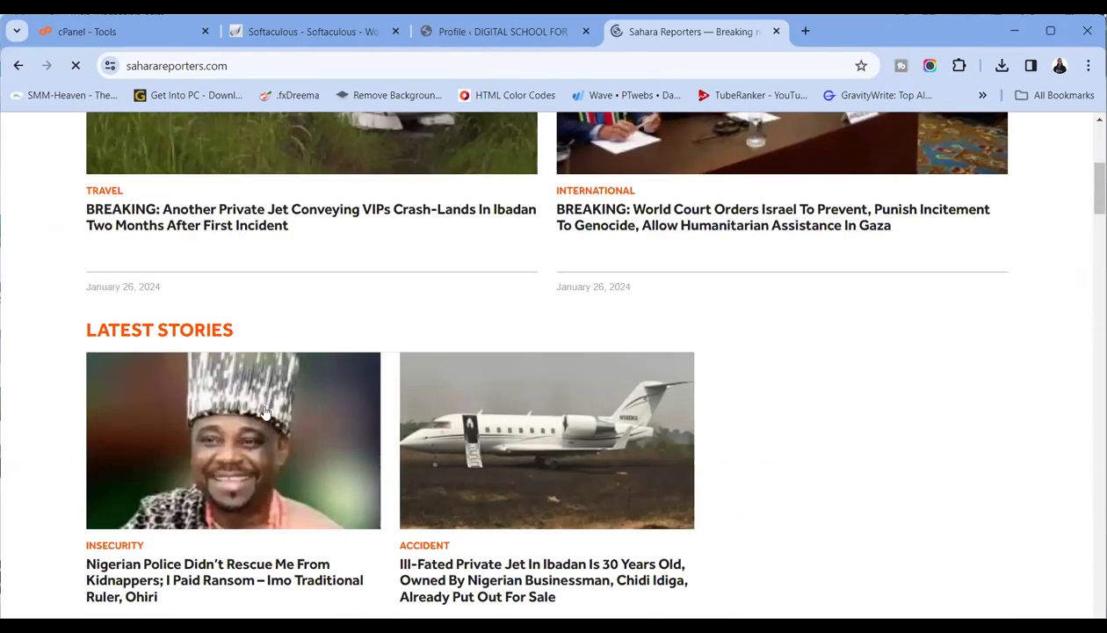
left_click(228, 227)
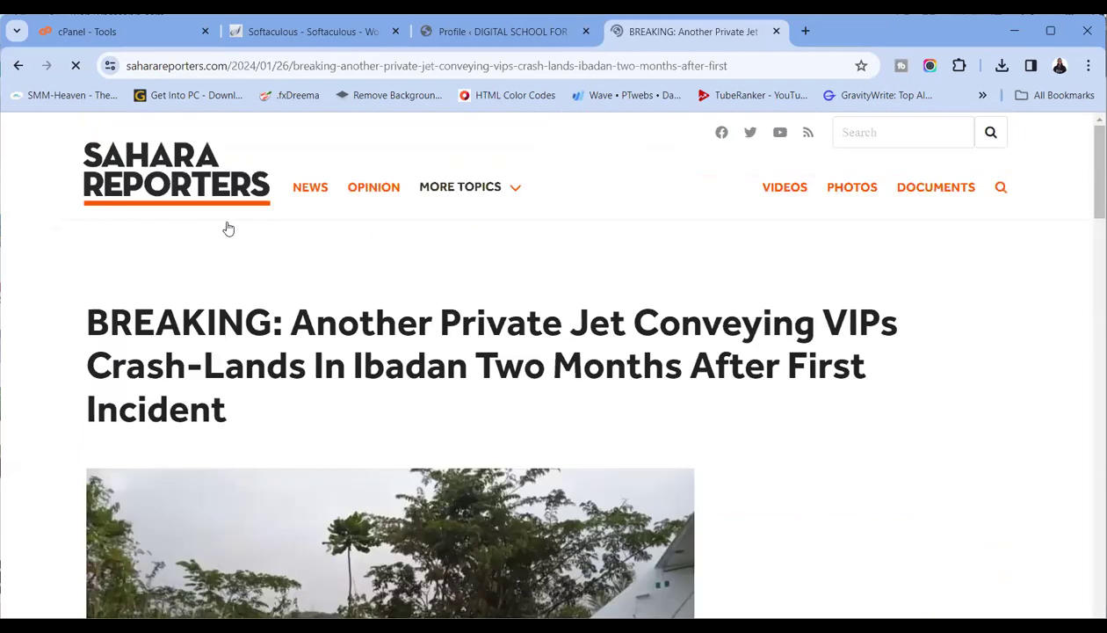
scroll(354, 376, "down", 3)
scroll(355, 376, "down", 15)
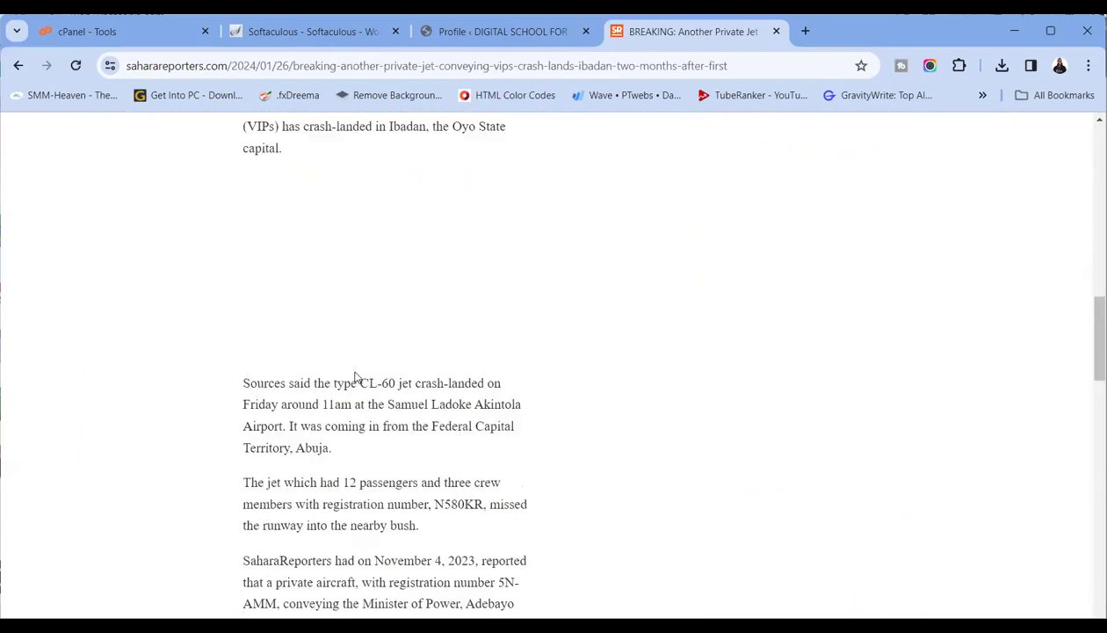
scroll(355, 371, "down", 7)
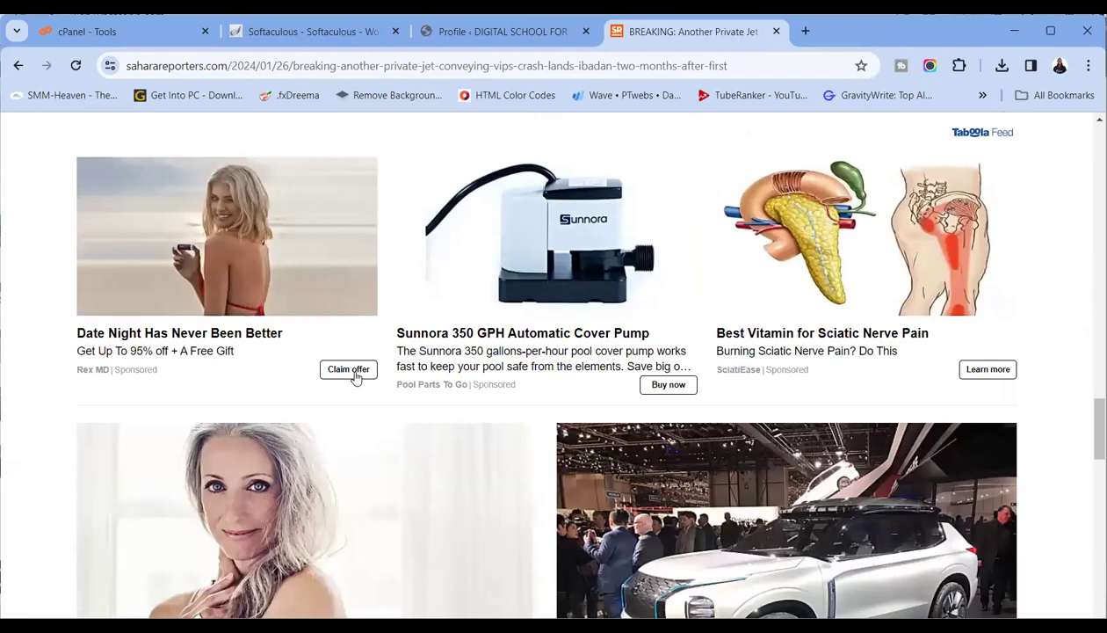
scroll(354, 370, "up", 4)
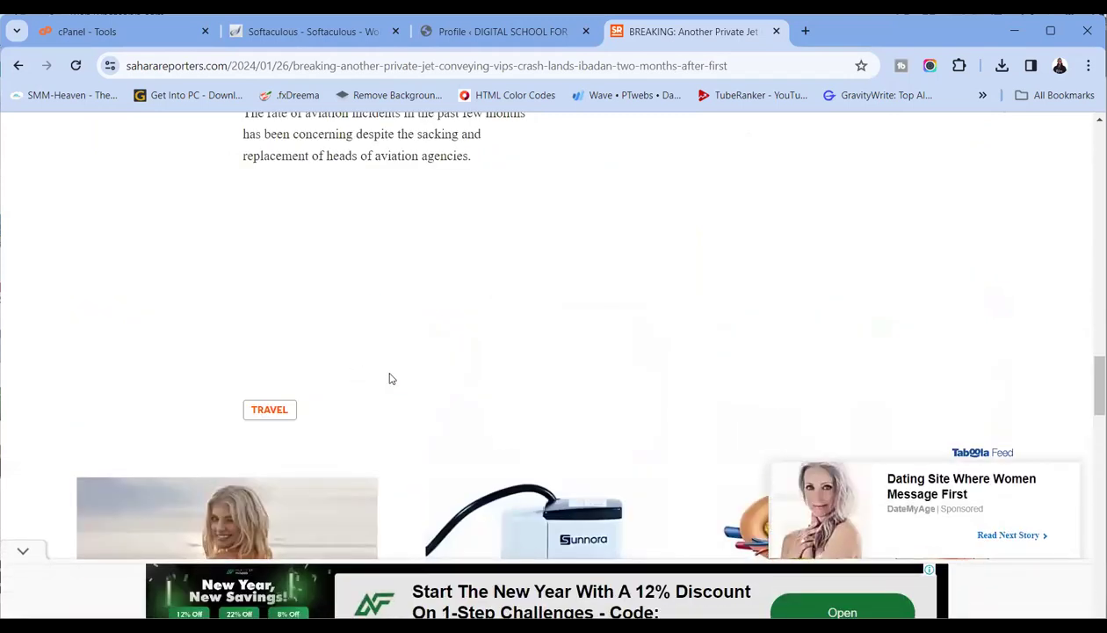
scroll(390, 379, "down", 7)
scroll(391, 379, "down", 8)
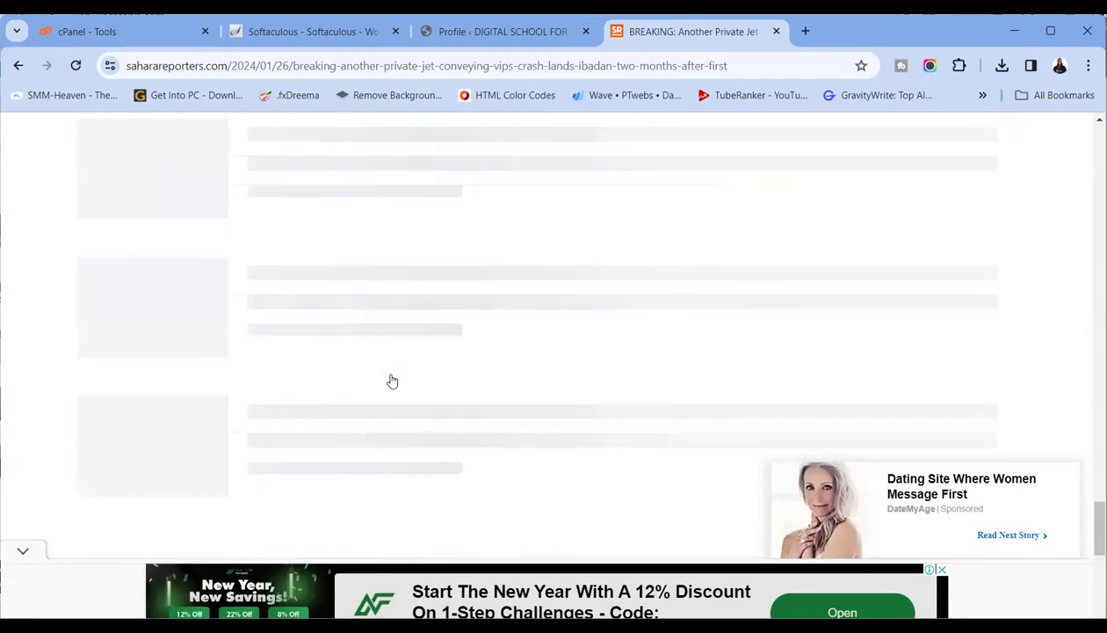
scroll(392, 380, "up", 15)
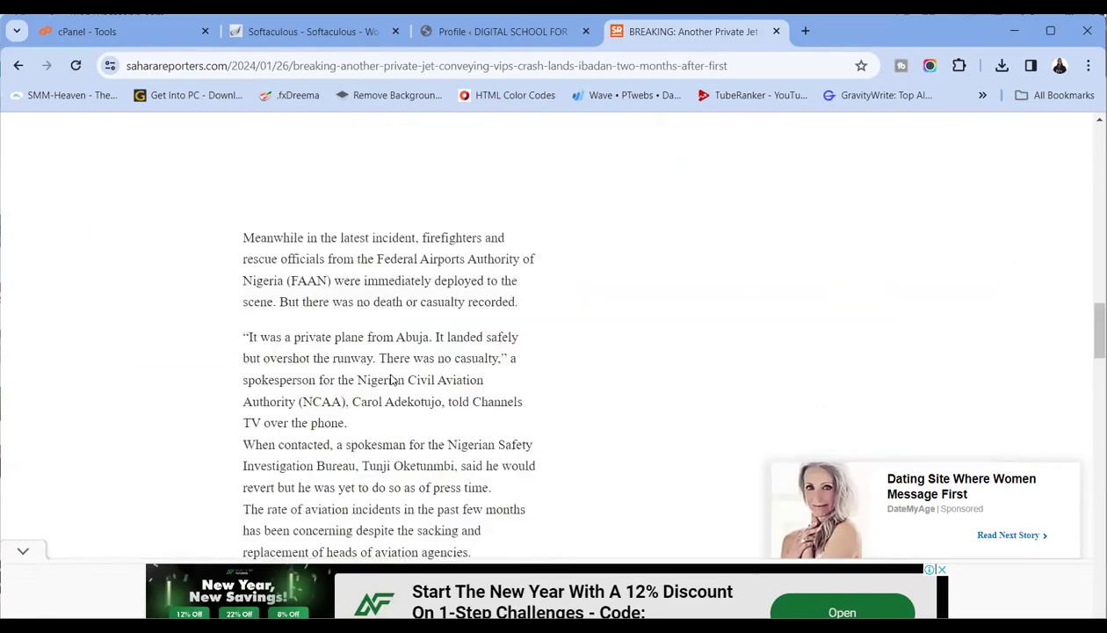
scroll(392, 379, "up", 2)
scroll(369, 360, "down", 2)
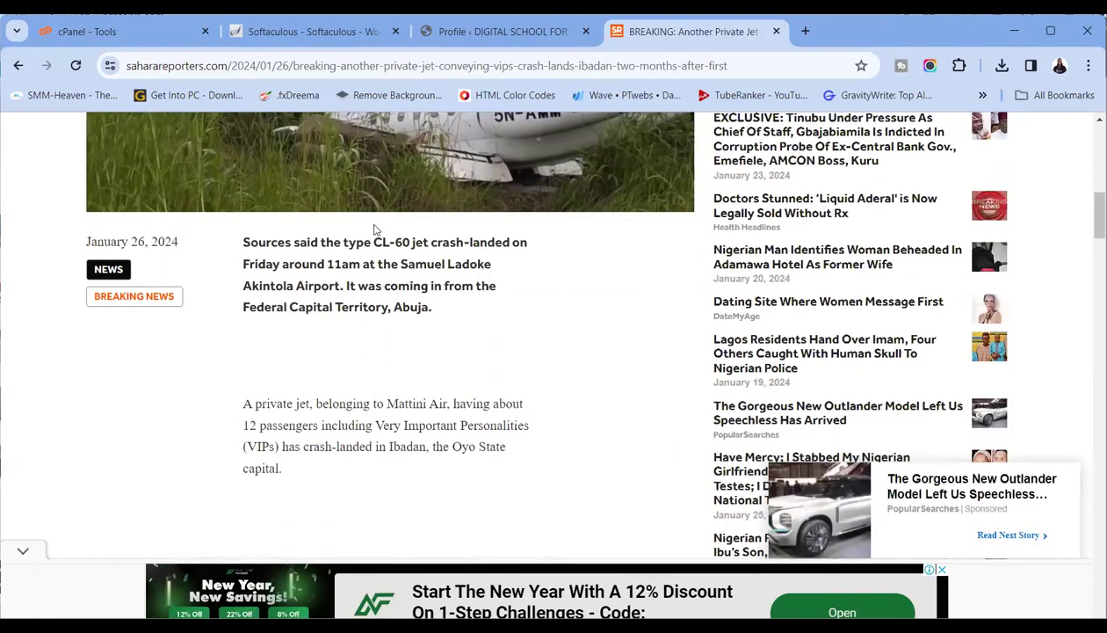
scroll(378, 364, "down", 1)
scroll(378, 364, "down", 10)
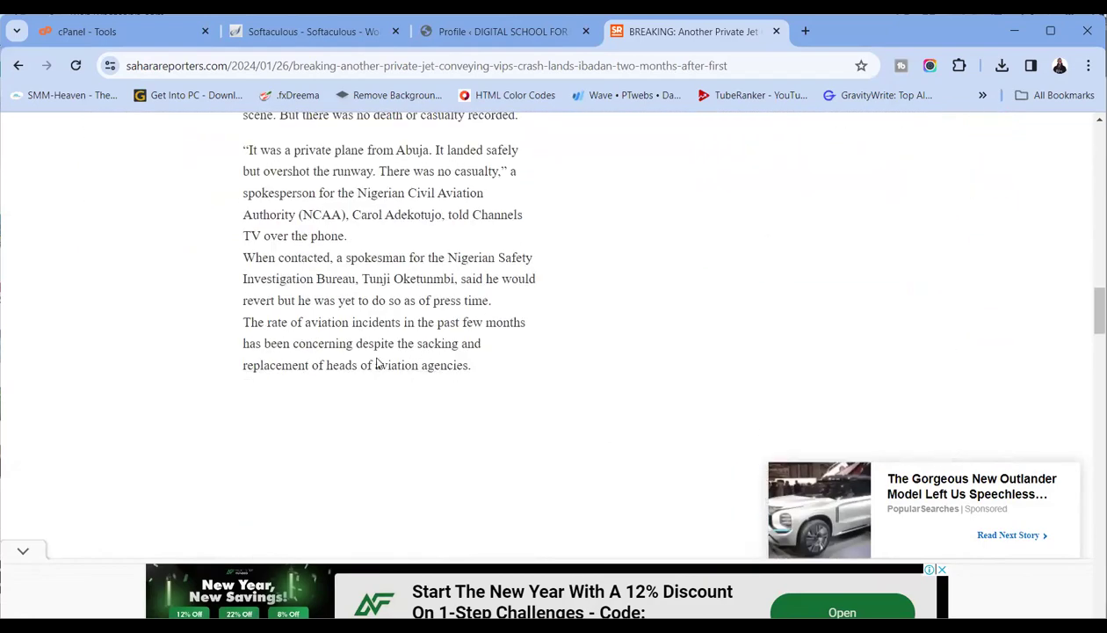
scroll(378, 364, "up", 15)
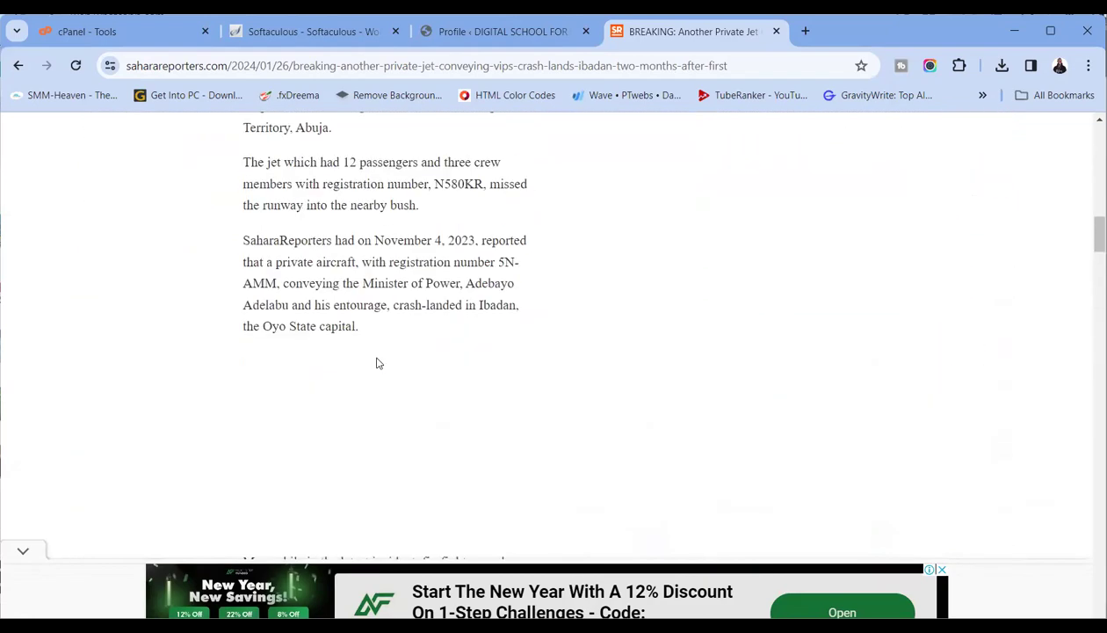
scroll(378, 364, "up", 5)
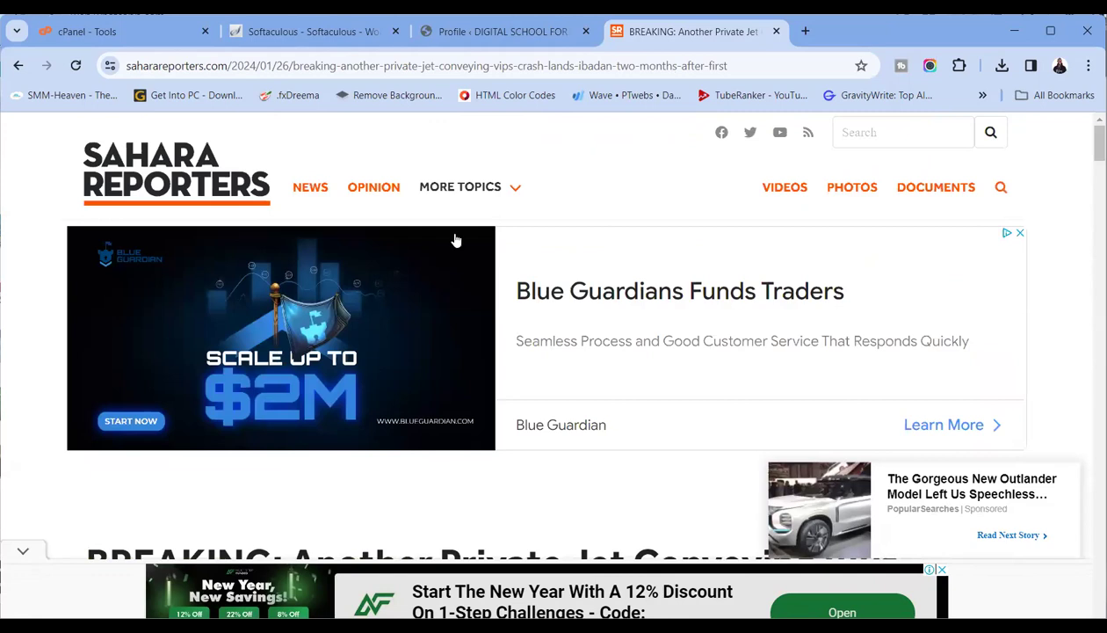
Search for 'punch' and open the PUNCH drinks website.
left_click(511, 65)
type("punch")
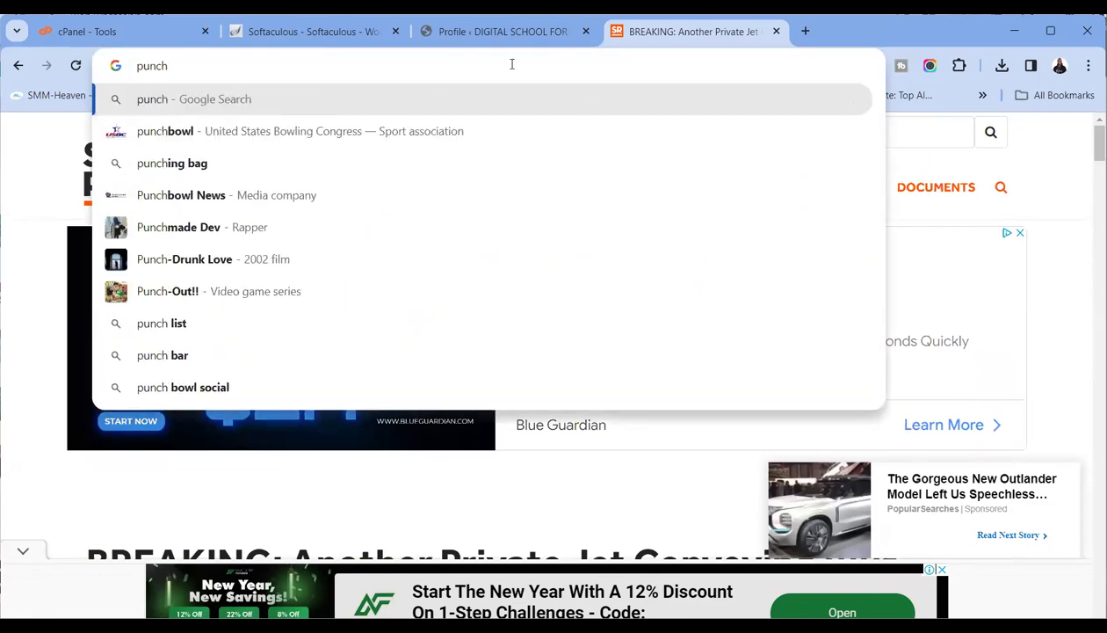
key("Return")
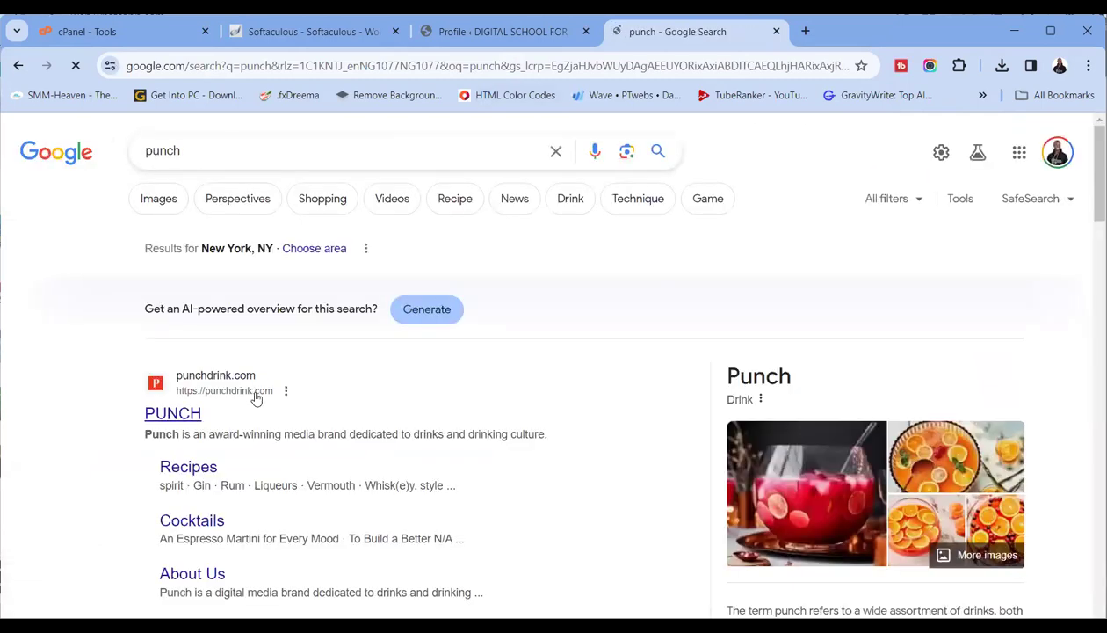
scroll(257, 396, "down", 2)
left_click(182, 266)
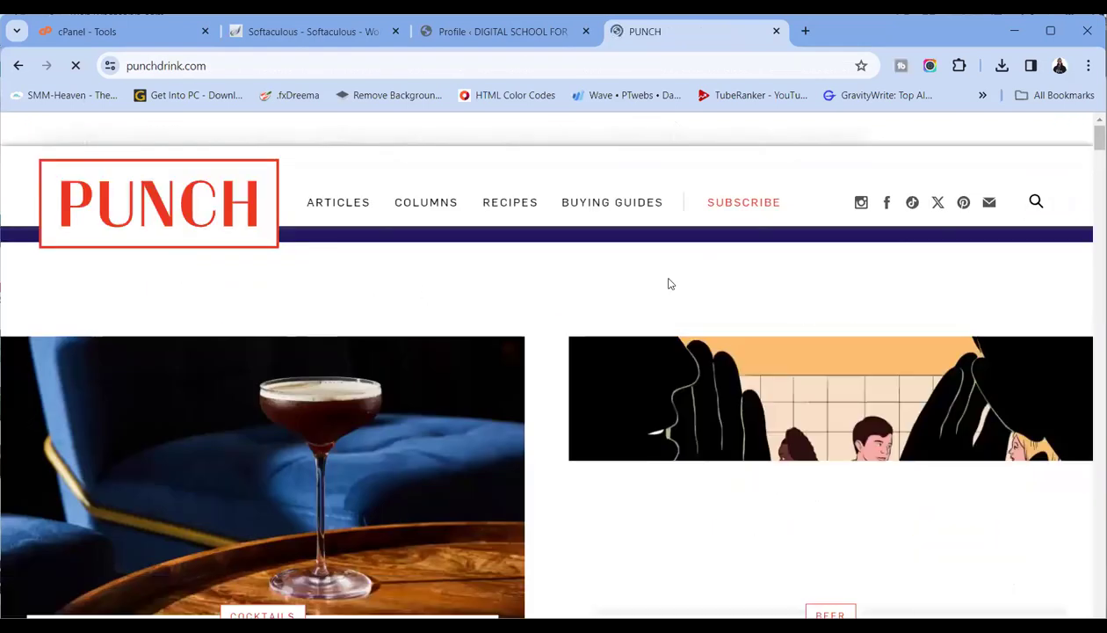
Open 'An Espresso Martini for Every Mood' and select its title and PUNCH STAFF byline.
scroll(670, 283, "down", 3)
scroll(670, 283, "down", 3)
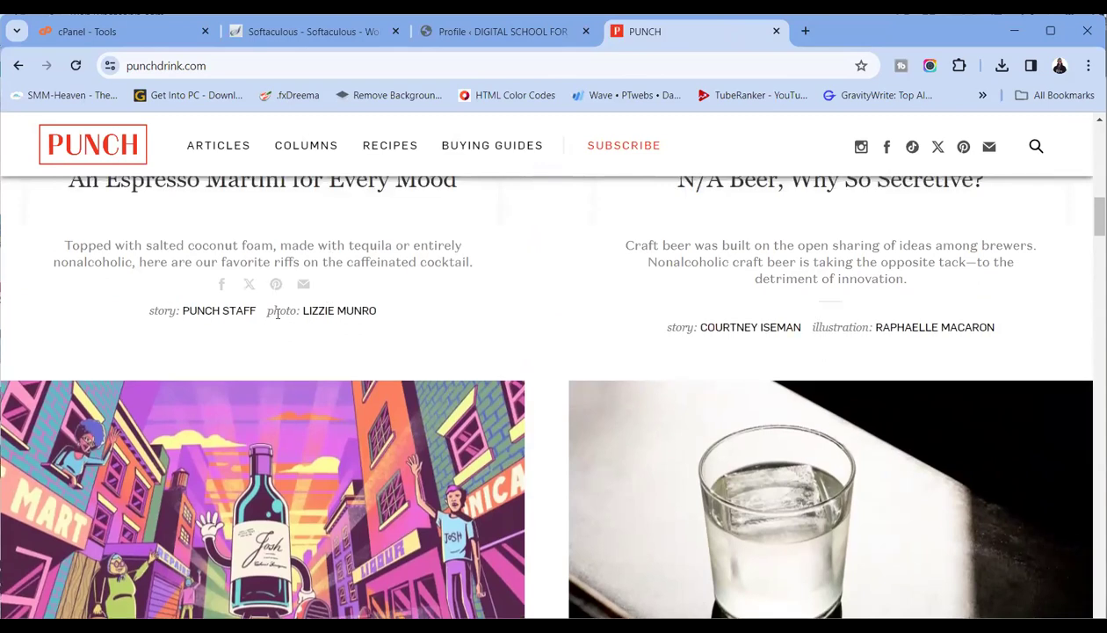
scroll(277, 312, "up", 3)
left_click(283, 421)
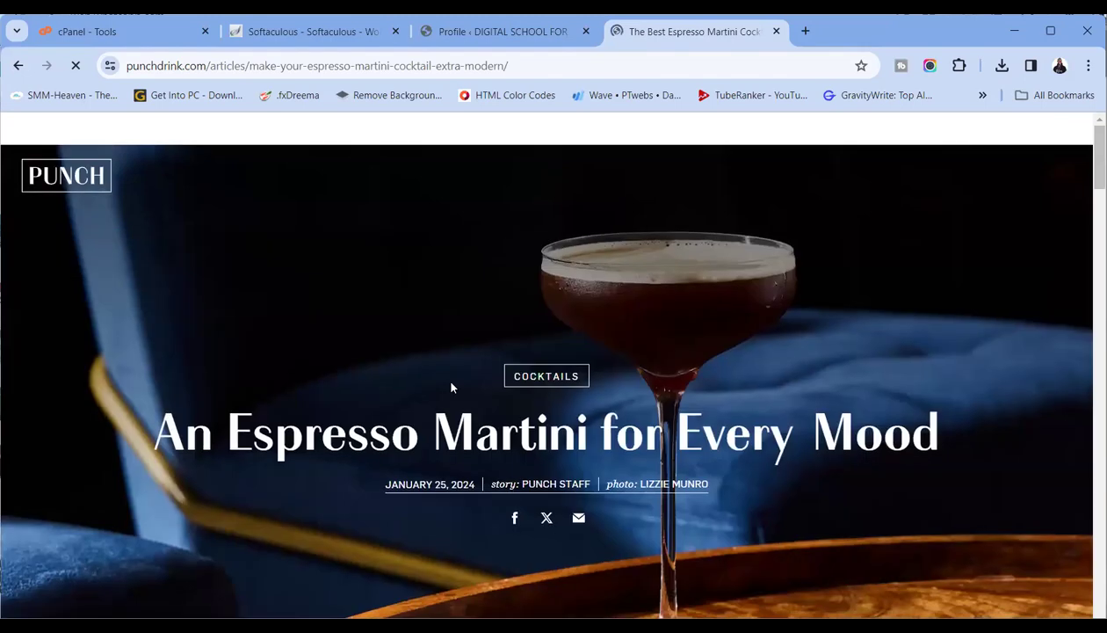
scroll(450, 387, "down", 7)
scroll(600, 271, "up", 5)
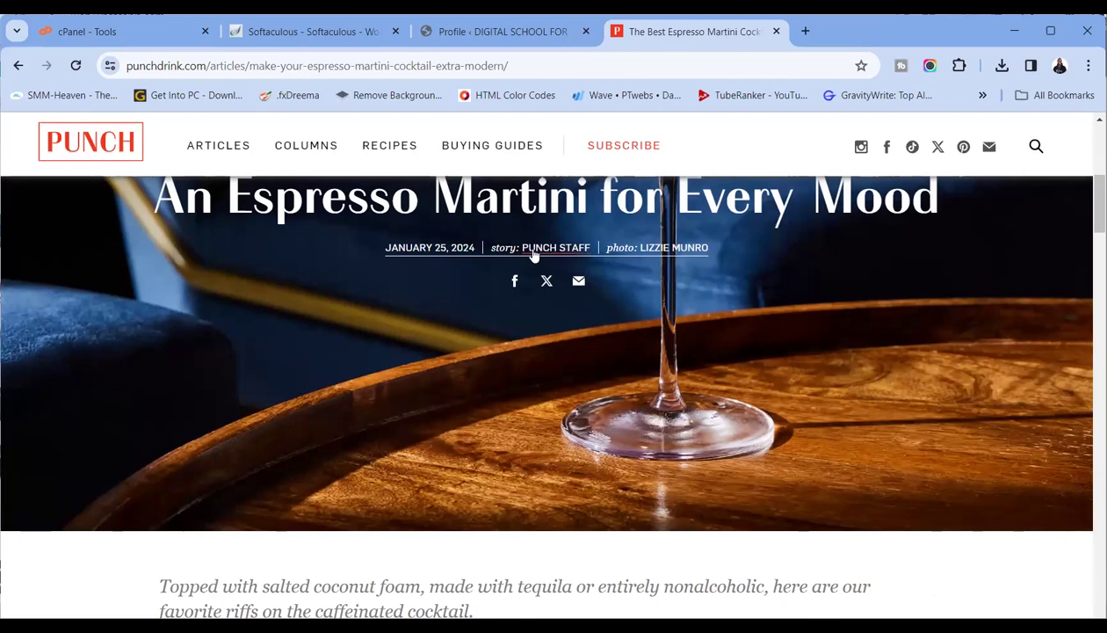
left_click_drag(520, 233, 540, 261)
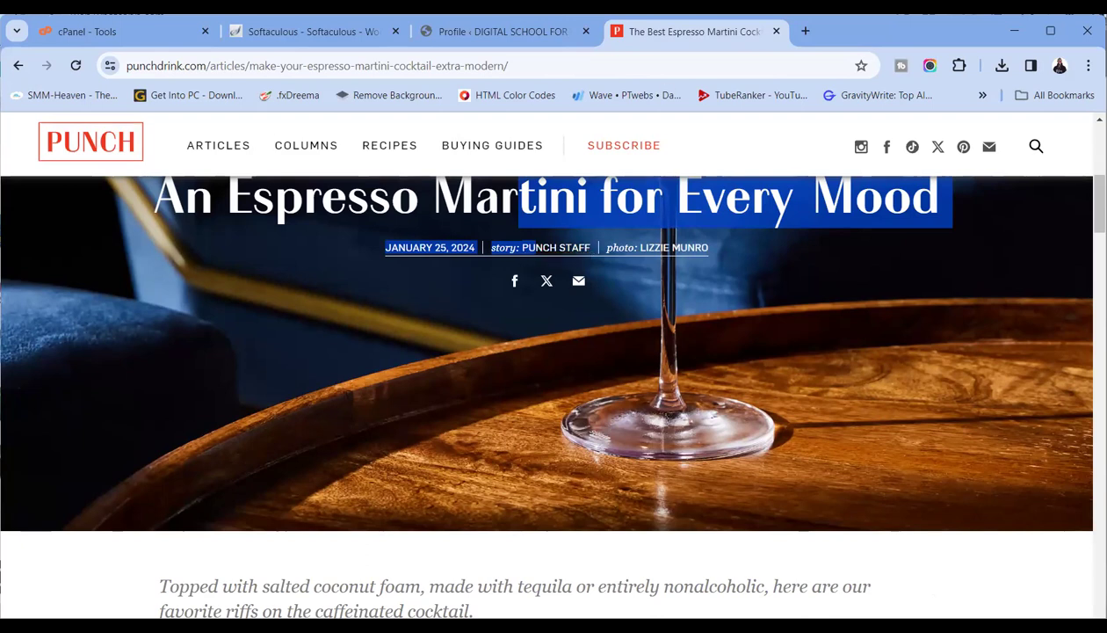
Enter First Name PUNCH and Last Name STAFF in the admin profile.
left_click(495, 35)
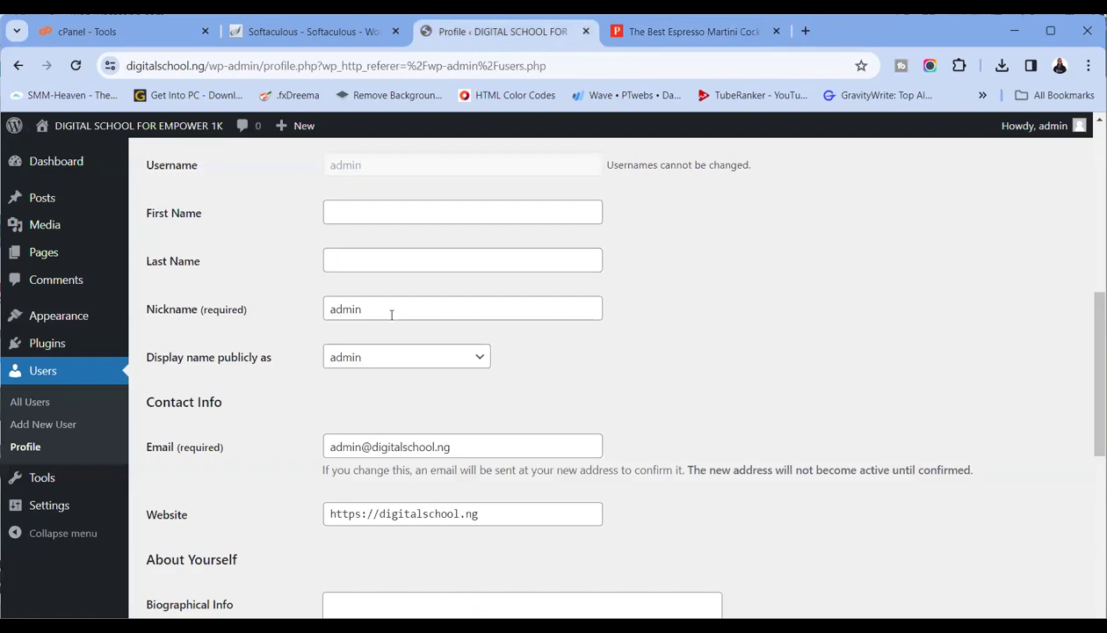
left_click(386, 214)
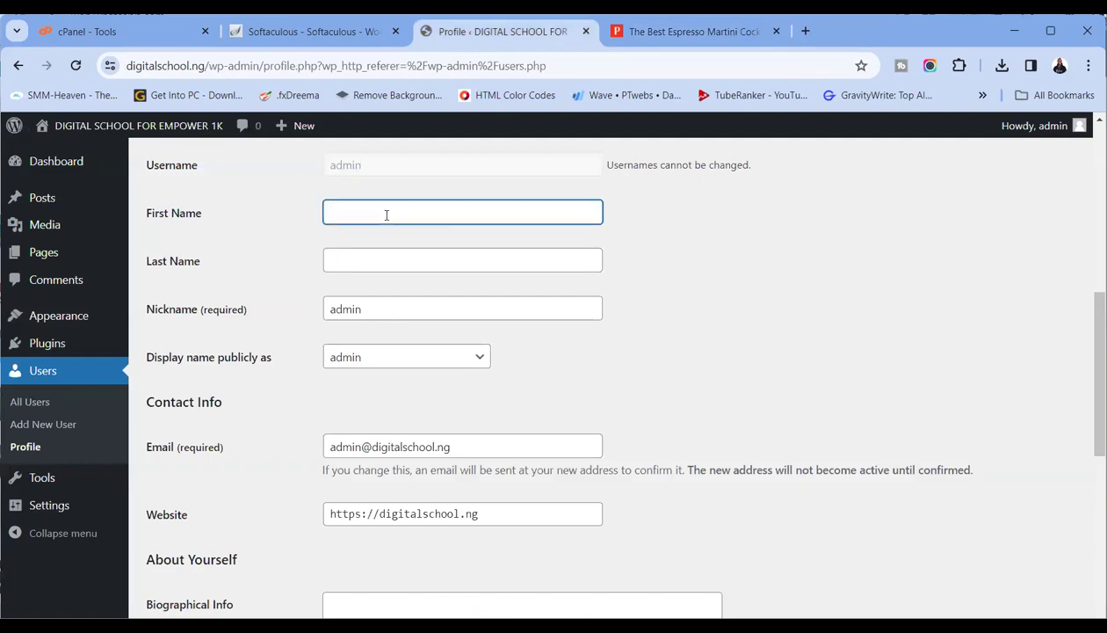
type("PUNCH")
key("Tab")
type("STAFF")
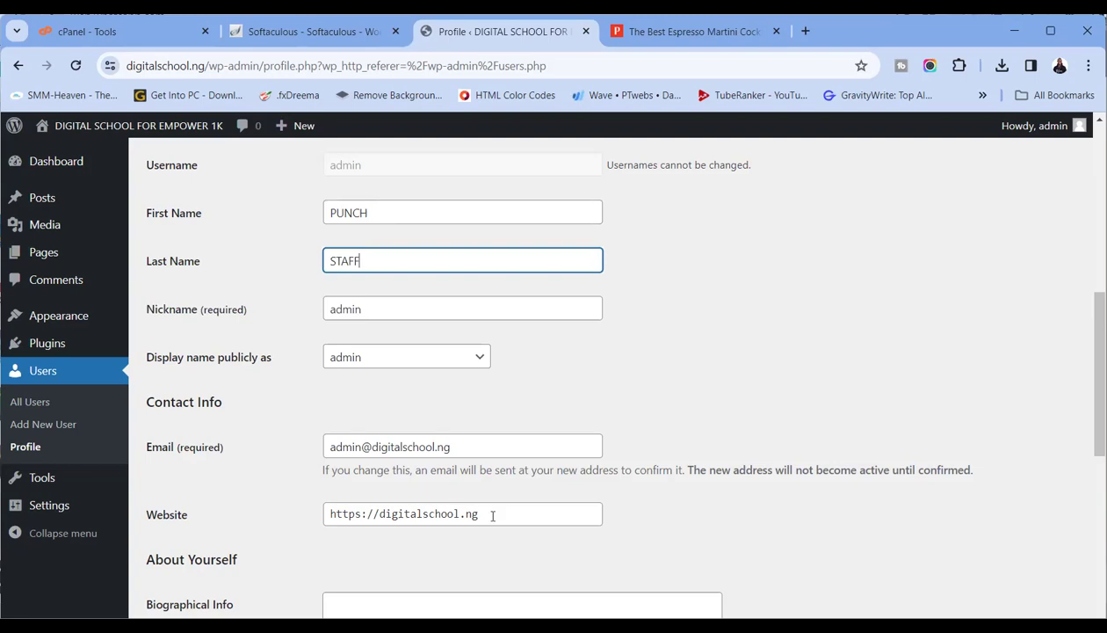
Replace the nickname admin with NICE GUY.
left_click(430, 309)
key("ctrl+a")
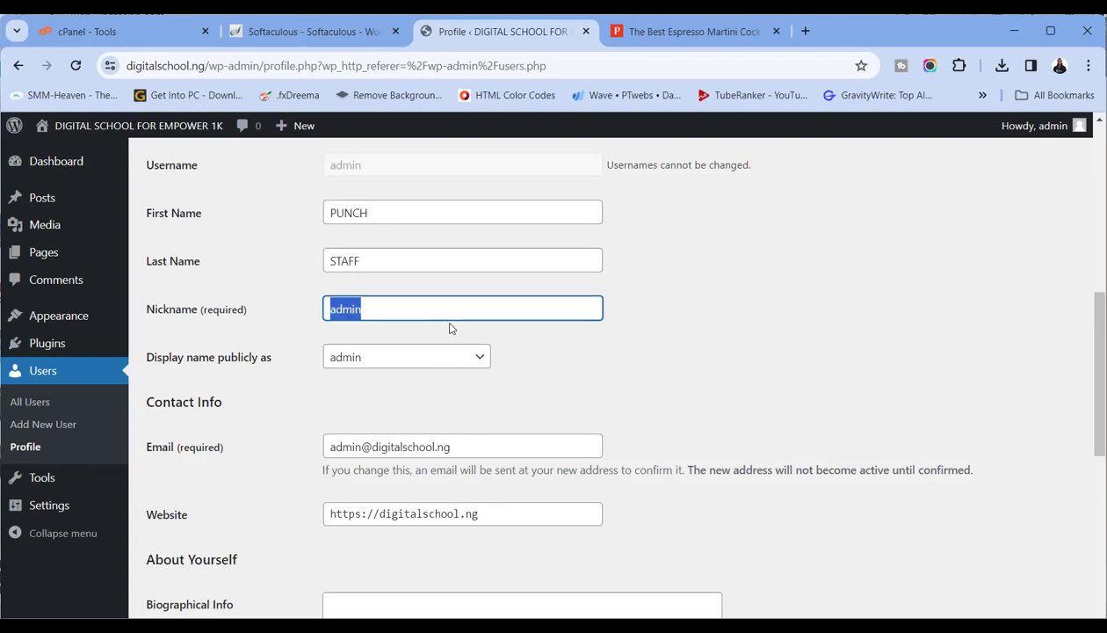
type("NICE GUY")
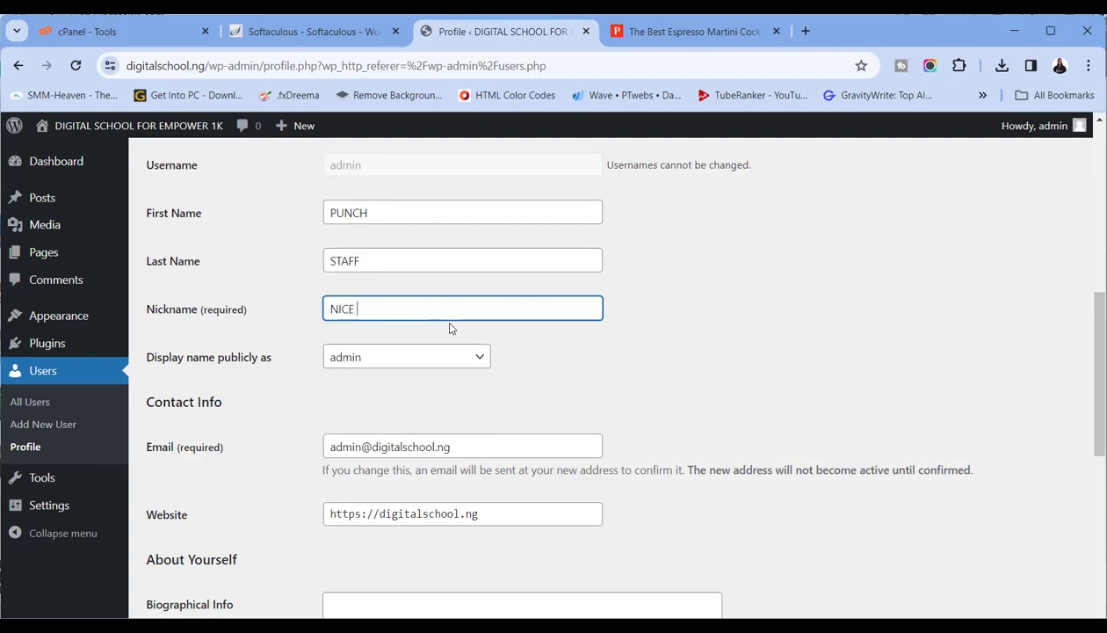
left_click(491, 372)
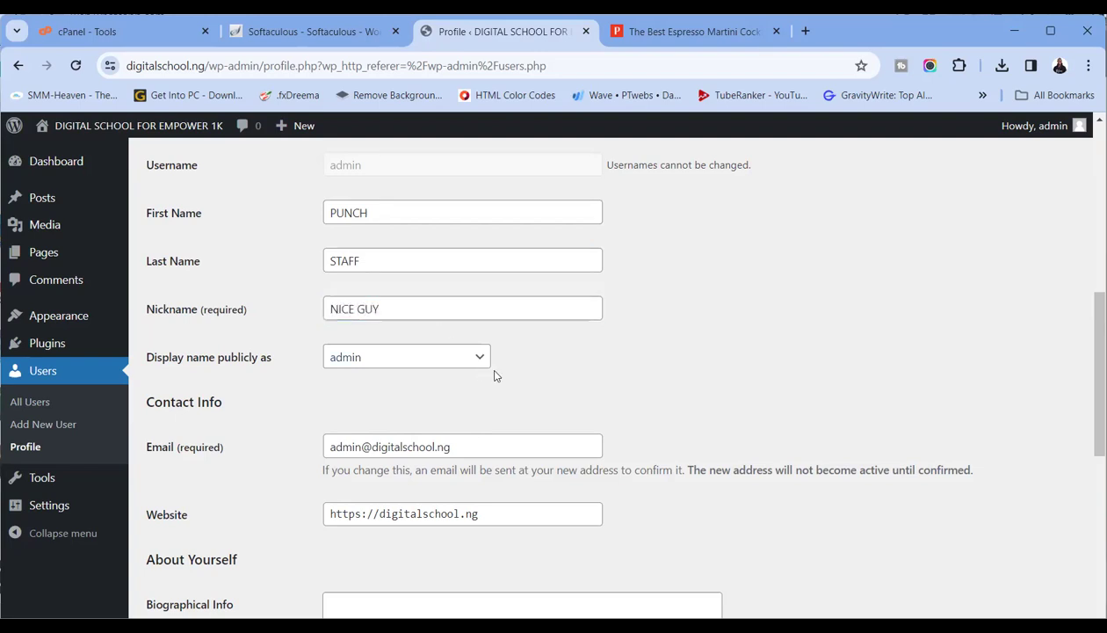
left_click(481, 360)
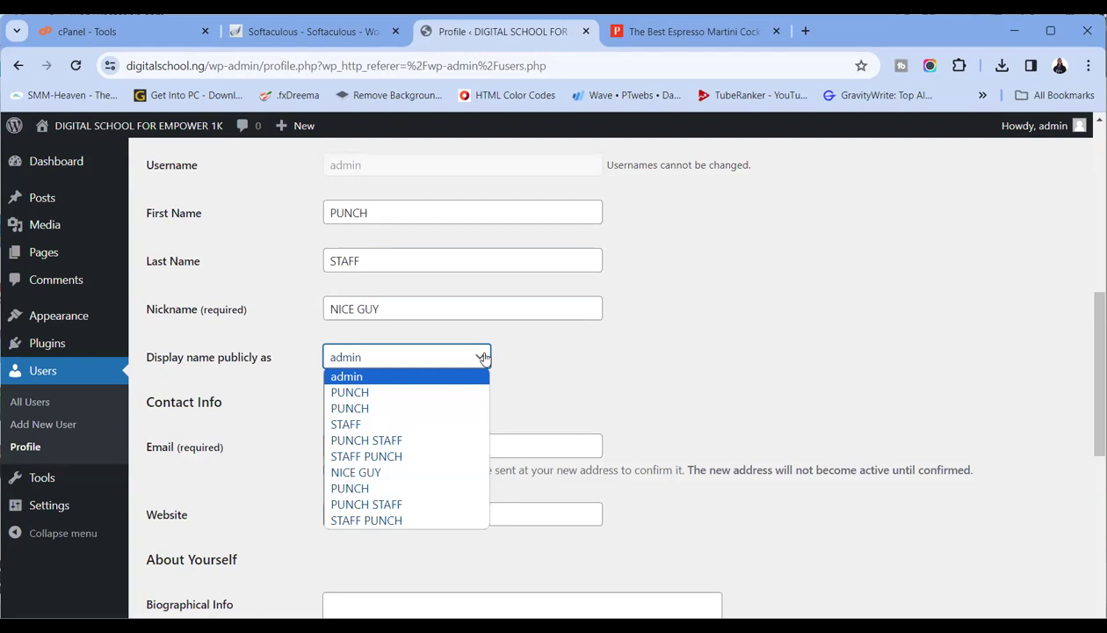
Try PUNCH, STAFF, PUNCH STAFF and STAFF PUNCH as the public display name.
left_click(375, 394)
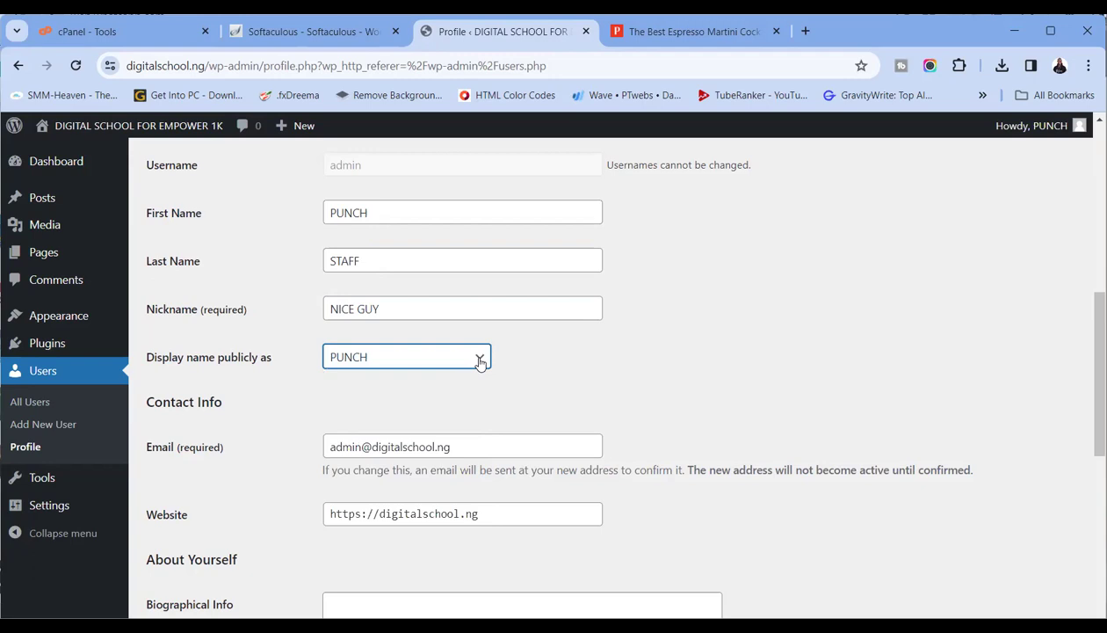
key("alt+Down")
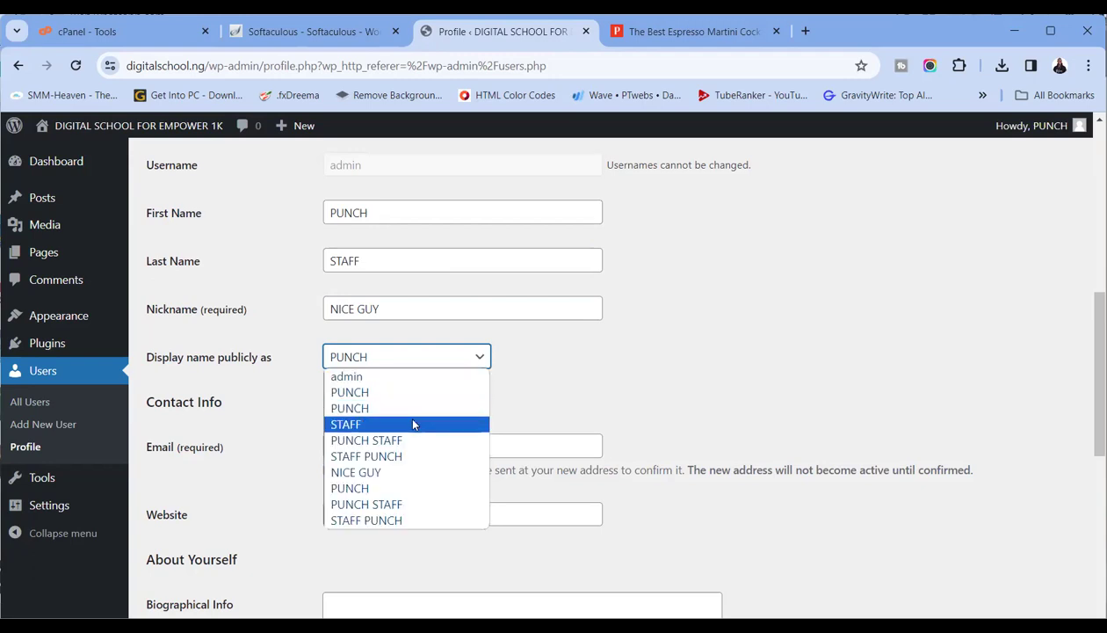
left_click(413, 424)
left_click(480, 360)
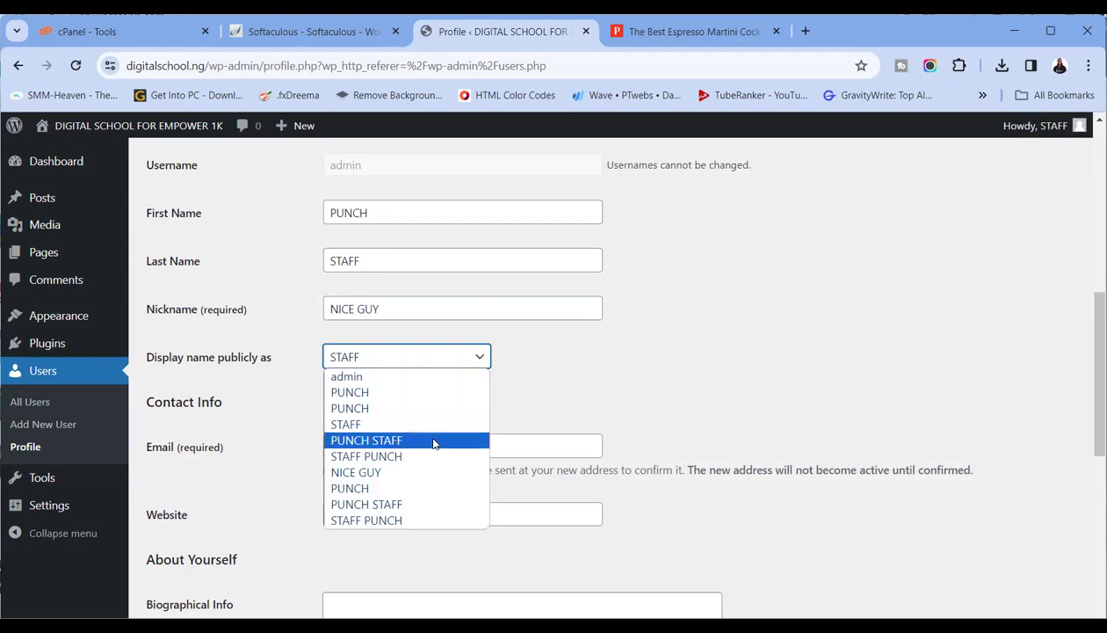
left_click(433, 442)
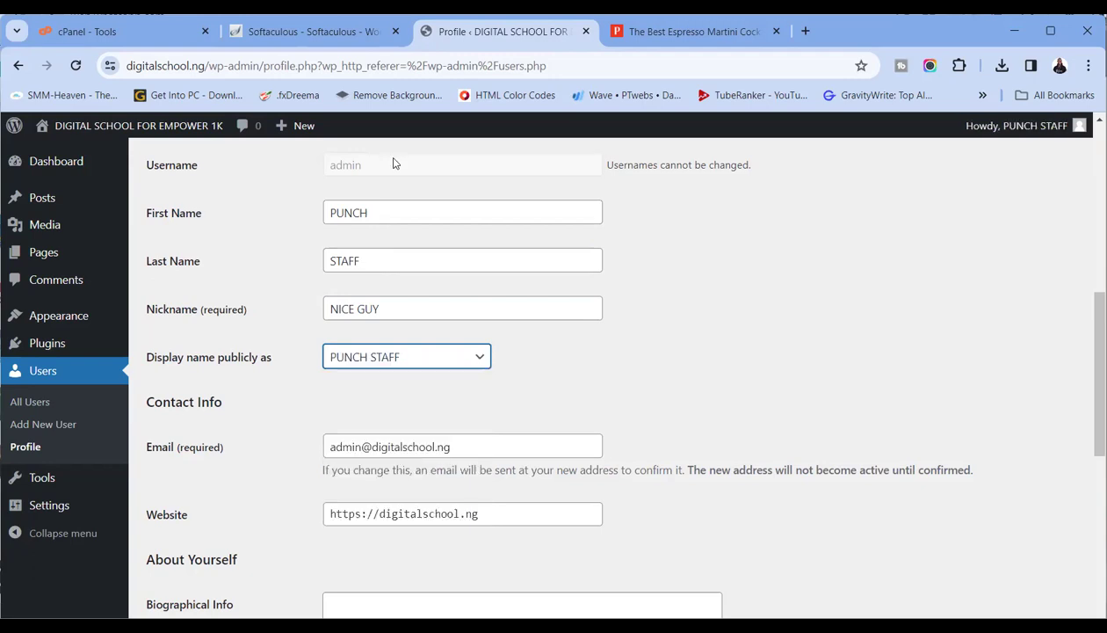
left_click(445, 361)
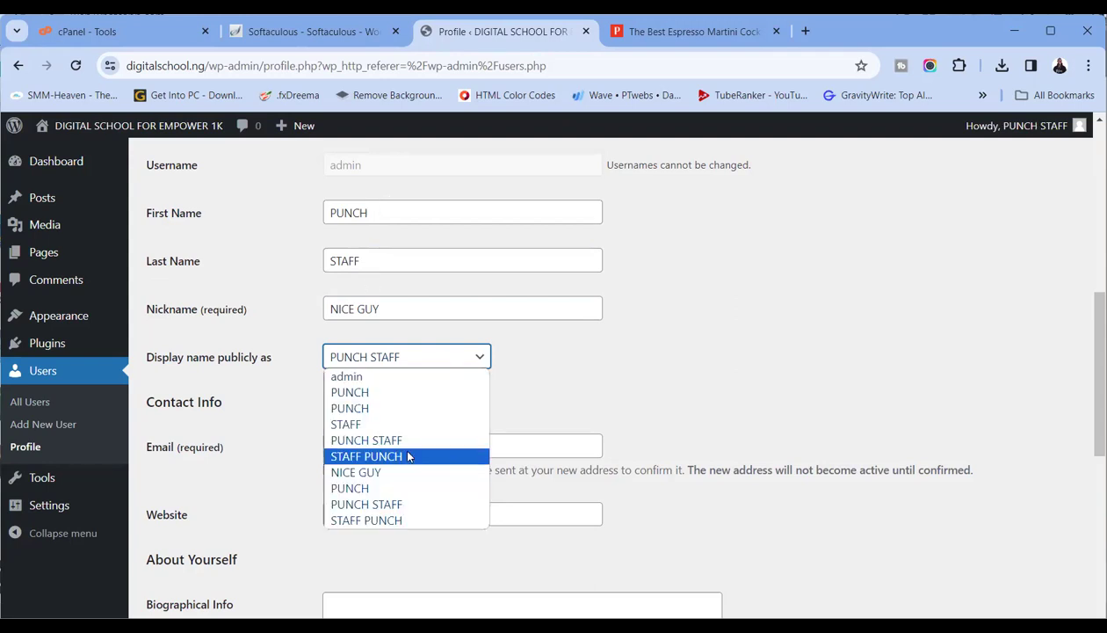
left_click(408, 456)
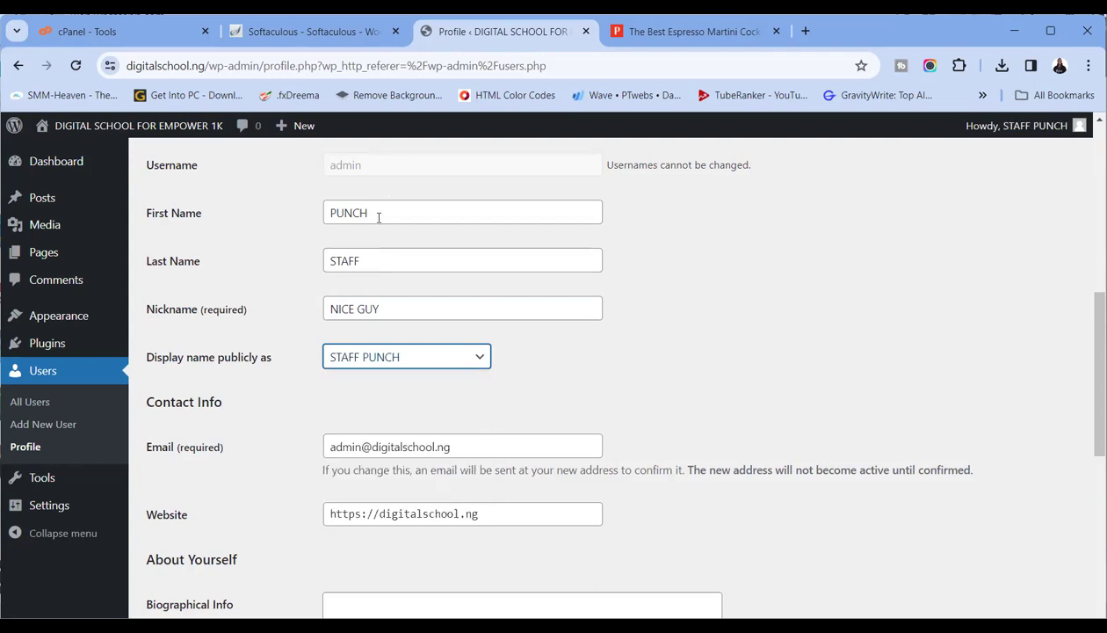
Switch the display name between NICE GUY and admin, settling on NICE GUY.
left_click(416, 365)
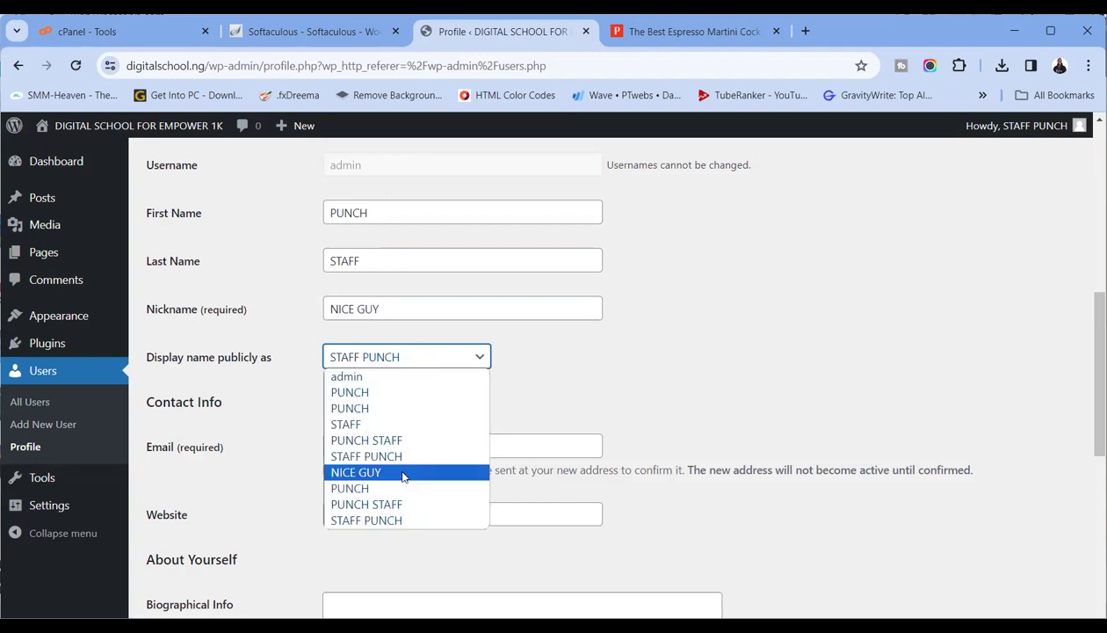
left_click(404, 475)
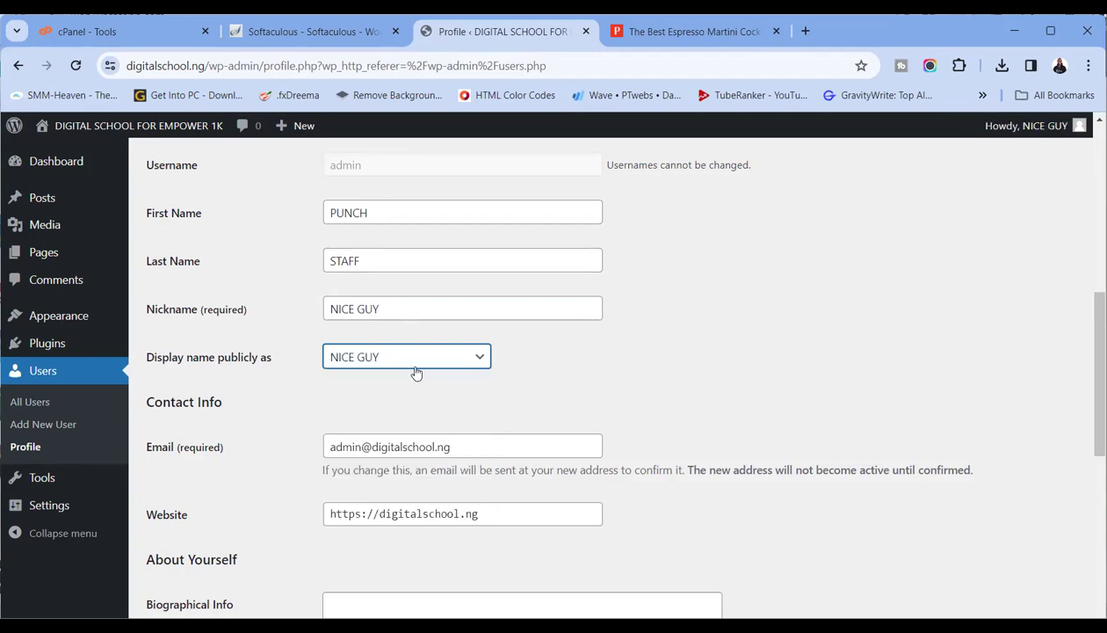
left_click(414, 366)
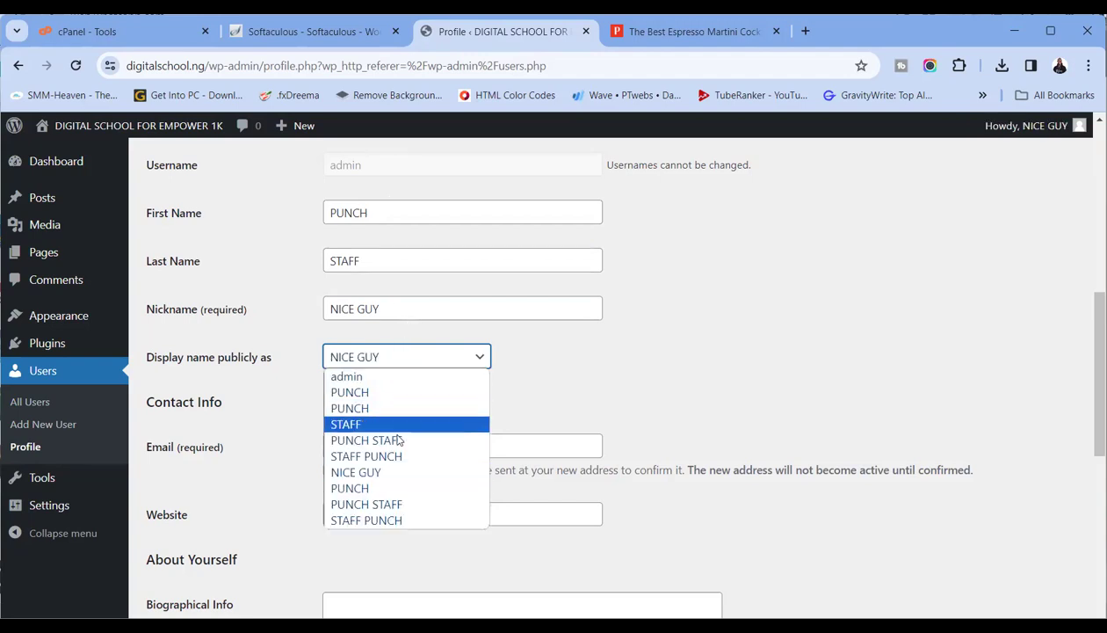
left_click(394, 378)
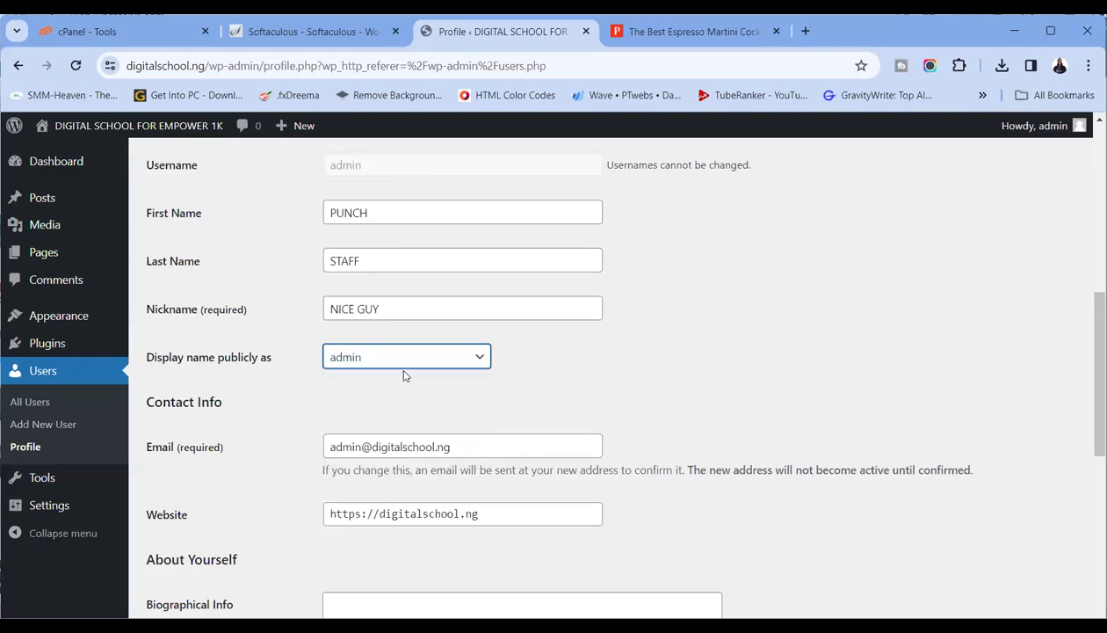
left_click(404, 366)
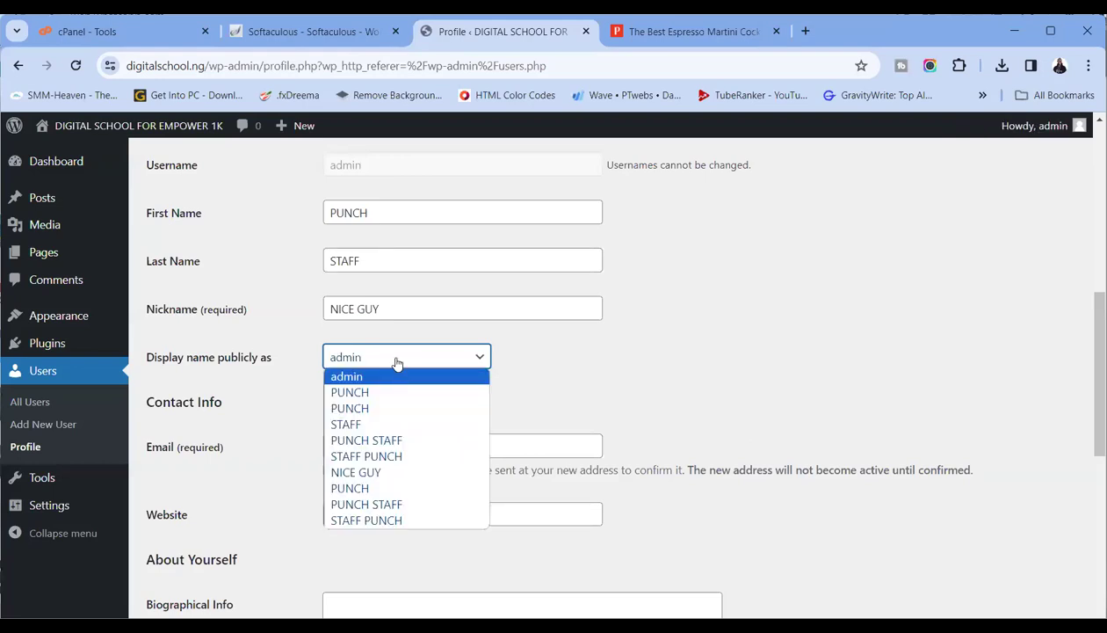
left_click(508, 376)
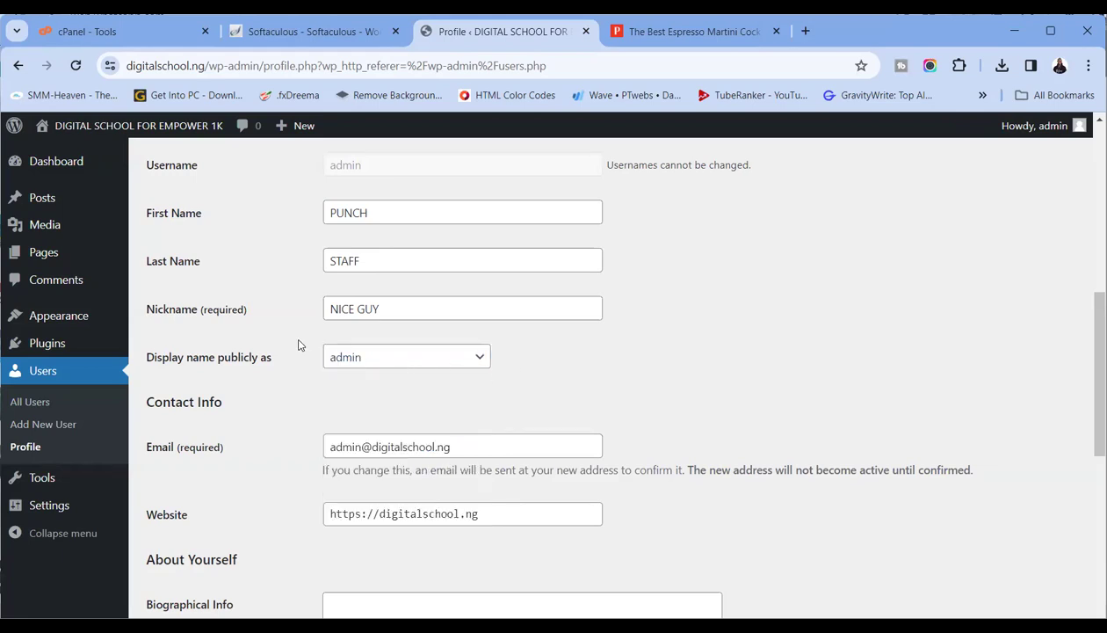
left_click(378, 367)
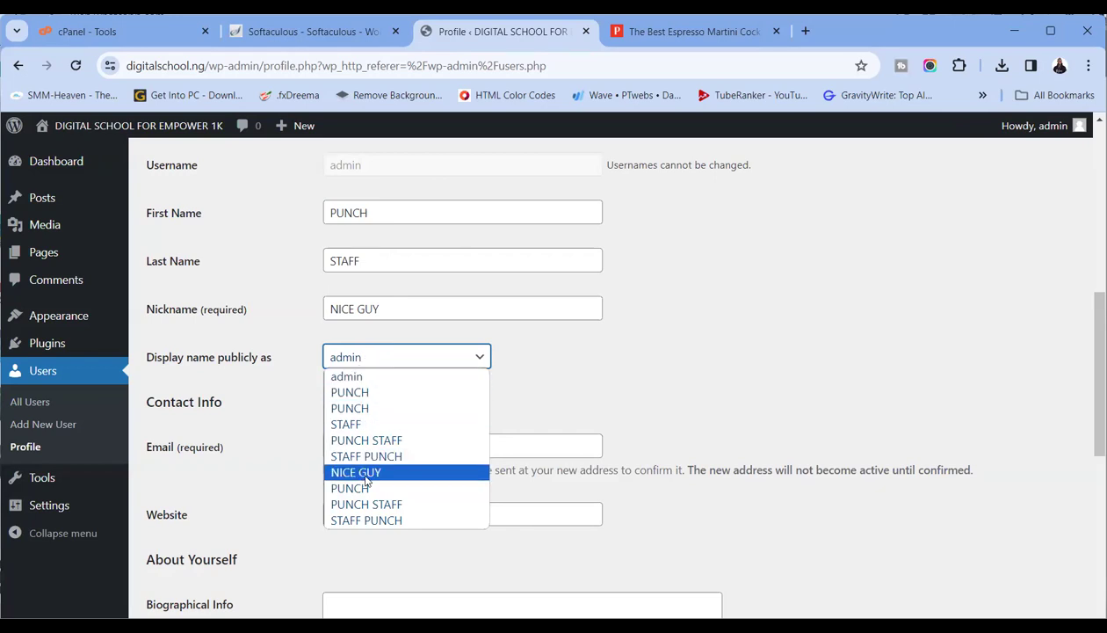
left_click(360, 474)
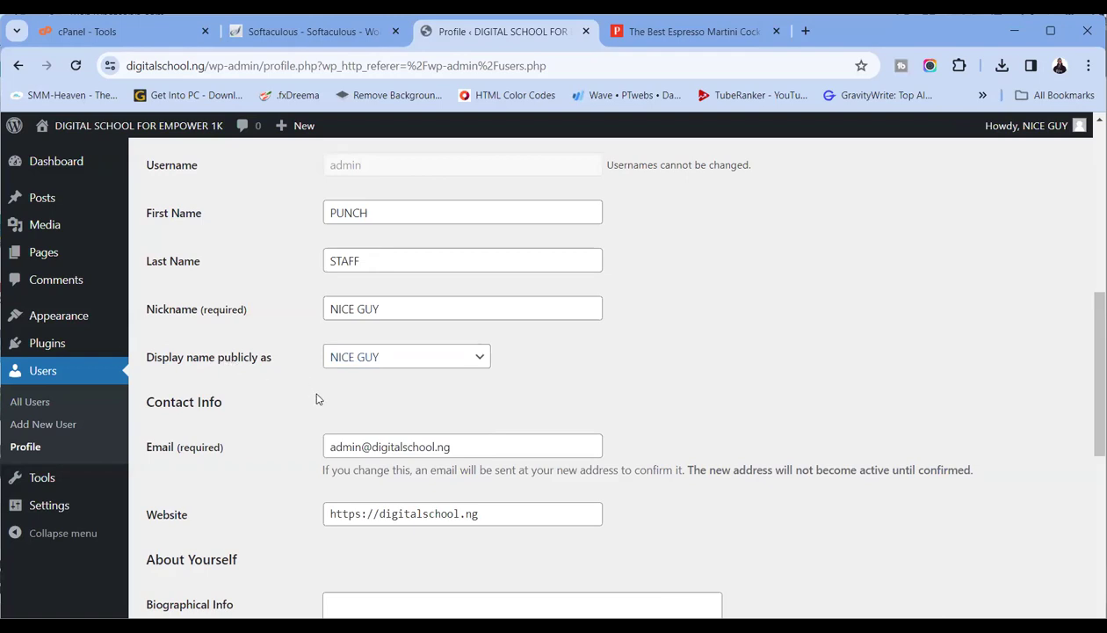
Generate a new password under Account Management with Set New Password.
scroll(344, 425, "down", 4)
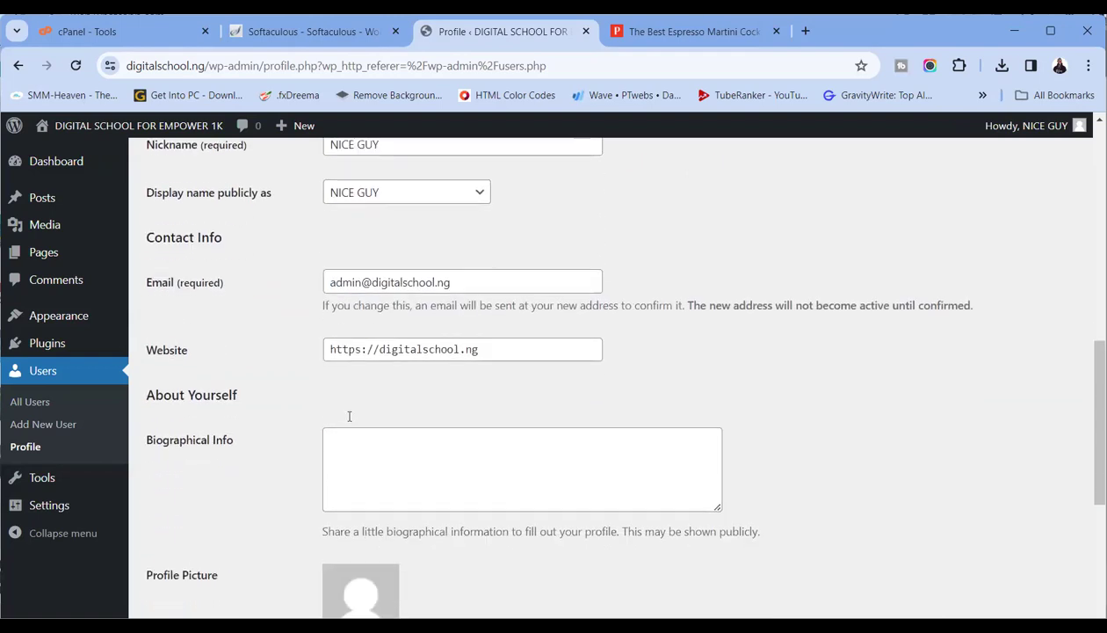
scroll(349, 417, "down", 3)
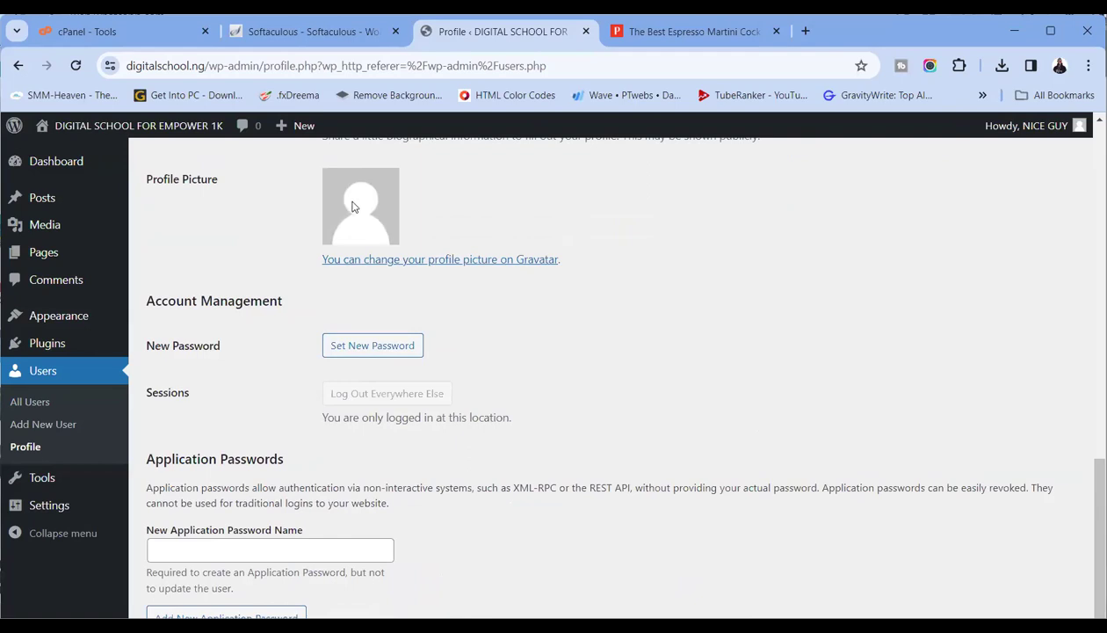
scroll(357, 356, "down", 1)
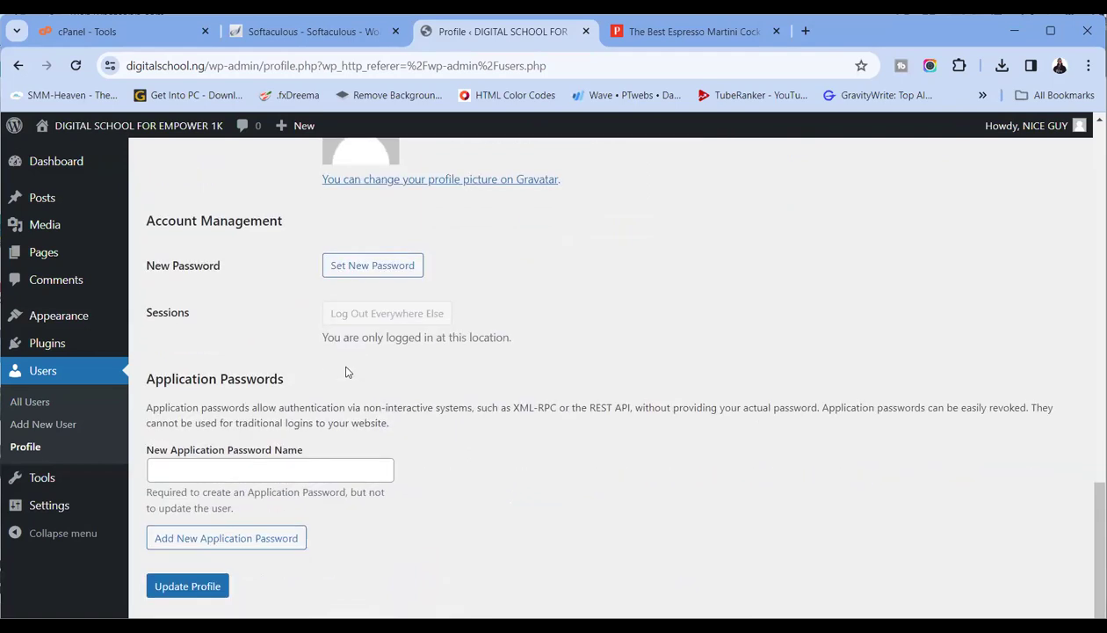
left_click(369, 262)
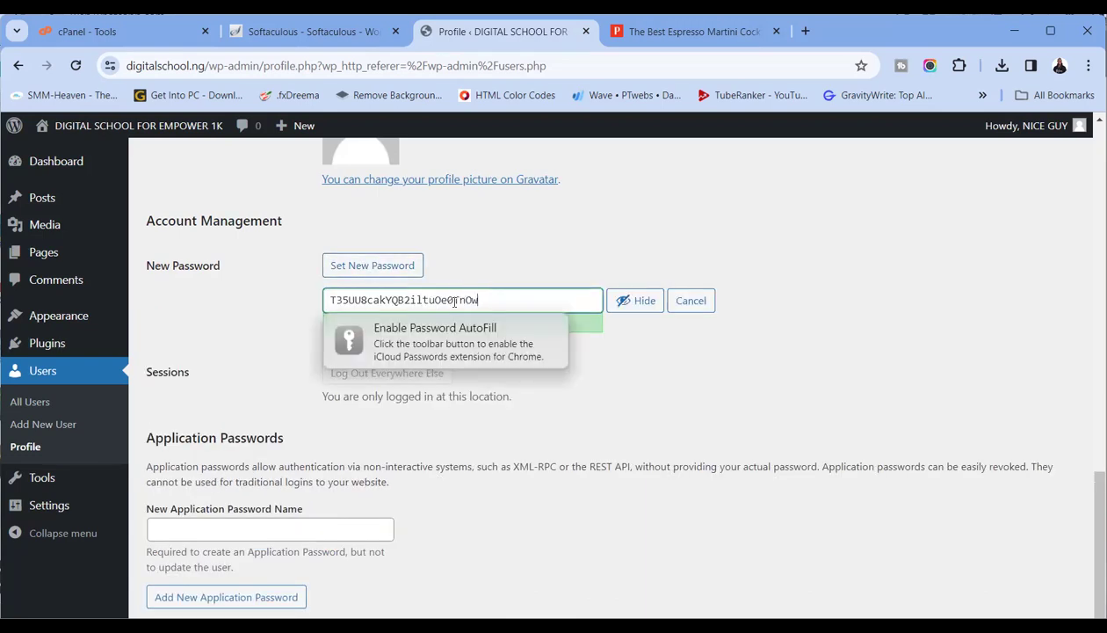
Select the generated Strong password in the new password field to copy it.
left_click_drag(496, 295, 299, 307)
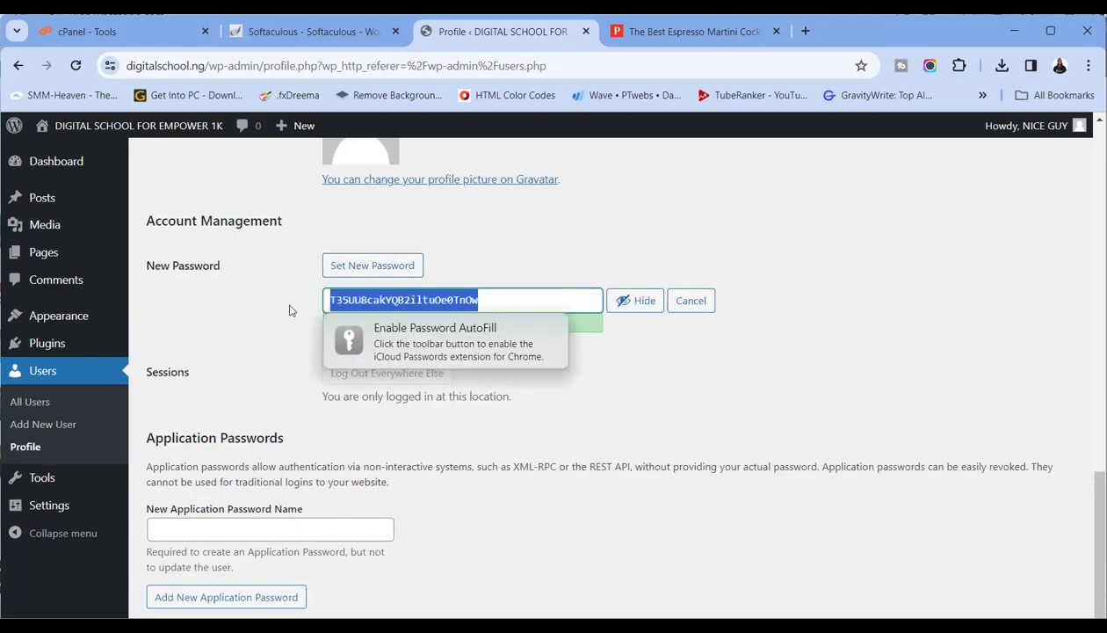
left_click(289, 308)
left_click_drag(492, 297, 274, 307)
left_click(267, 323)
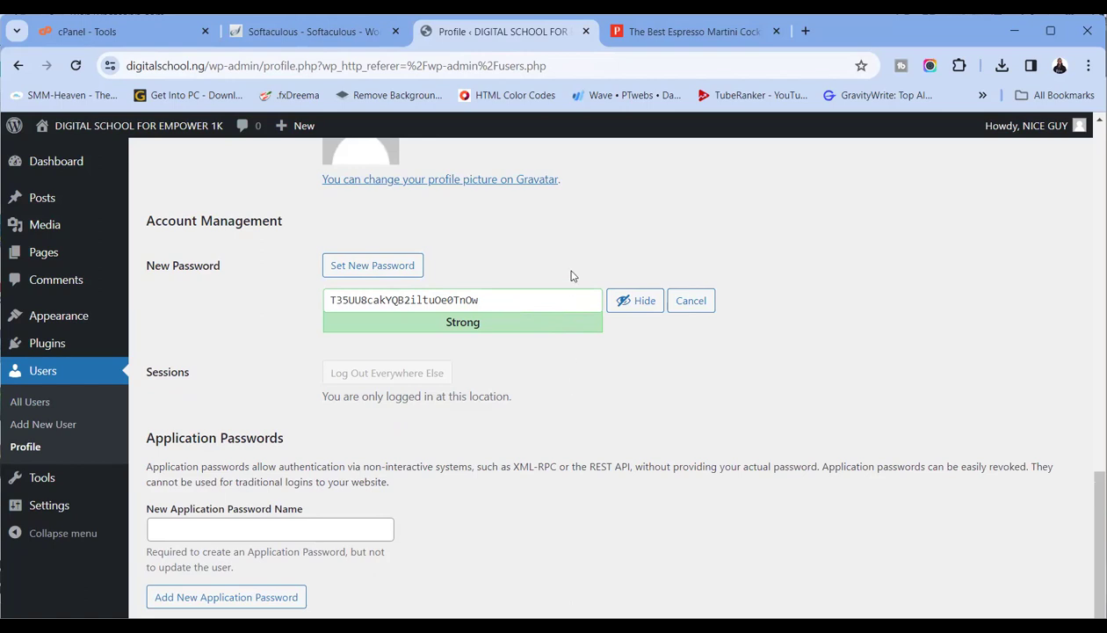
left_click(502, 299)
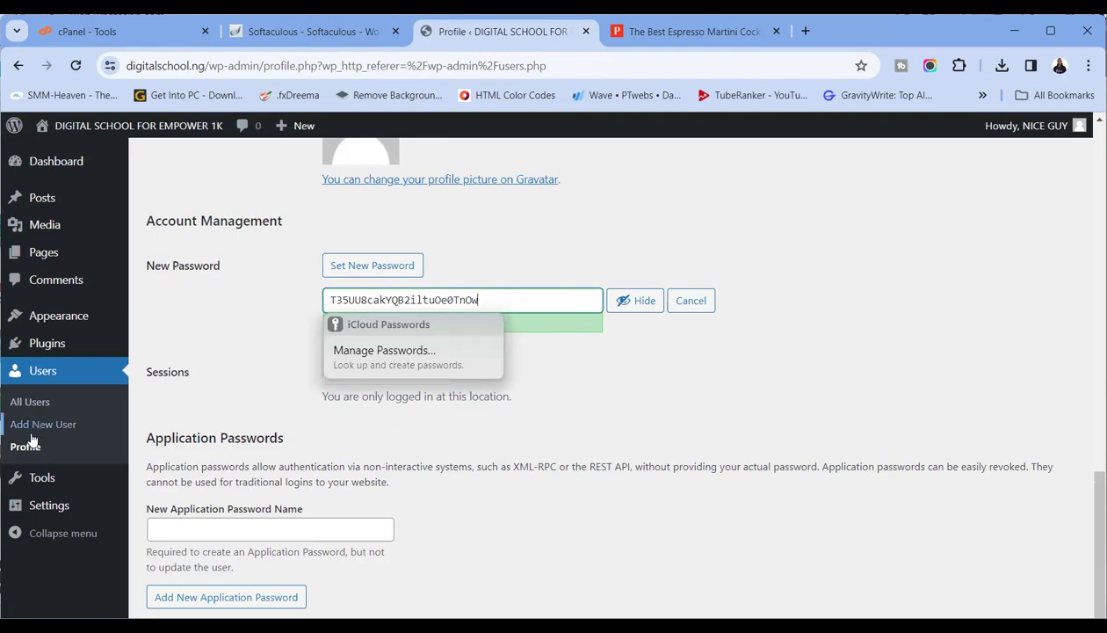
left_click_drag(494, 299, 309, 328)
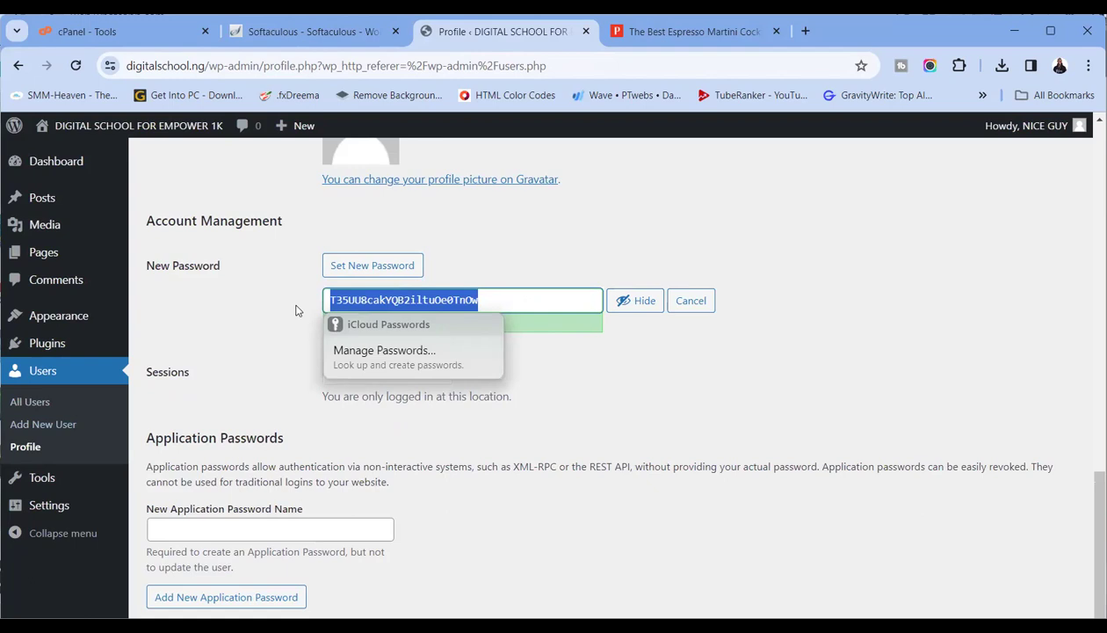
left_click(296, 310)
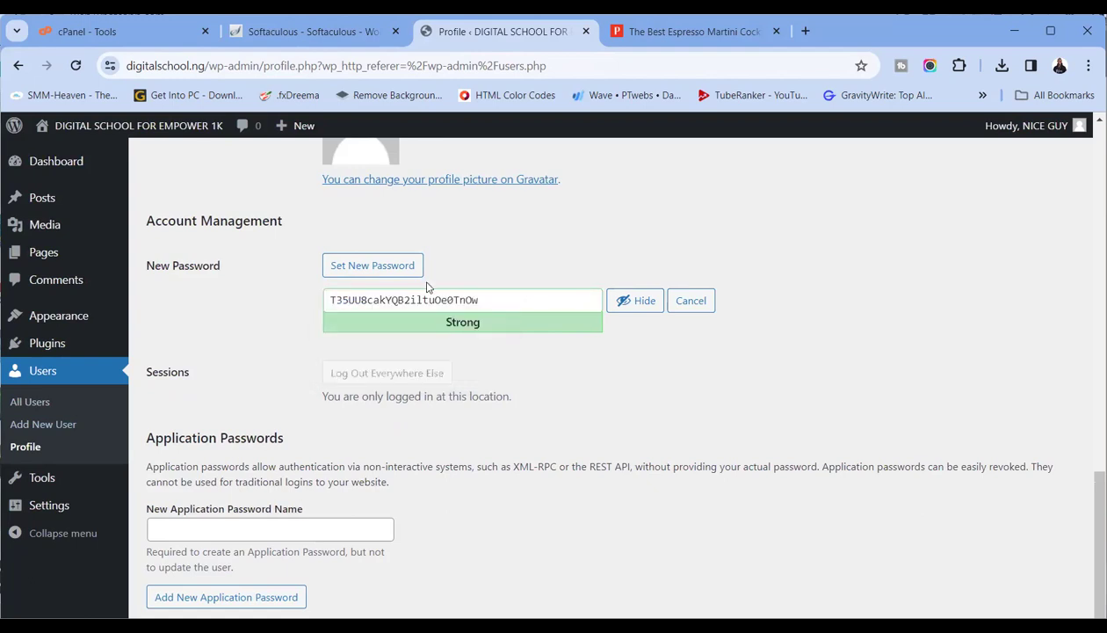
left_click_drag(481, 295, 327, 300)
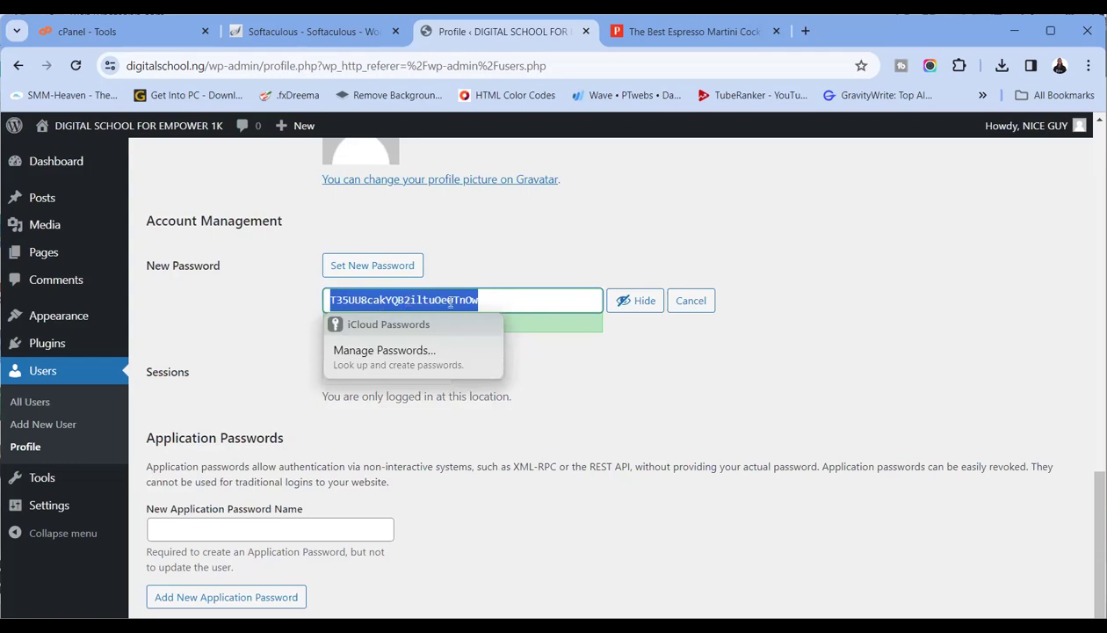
left_click(235, 312)
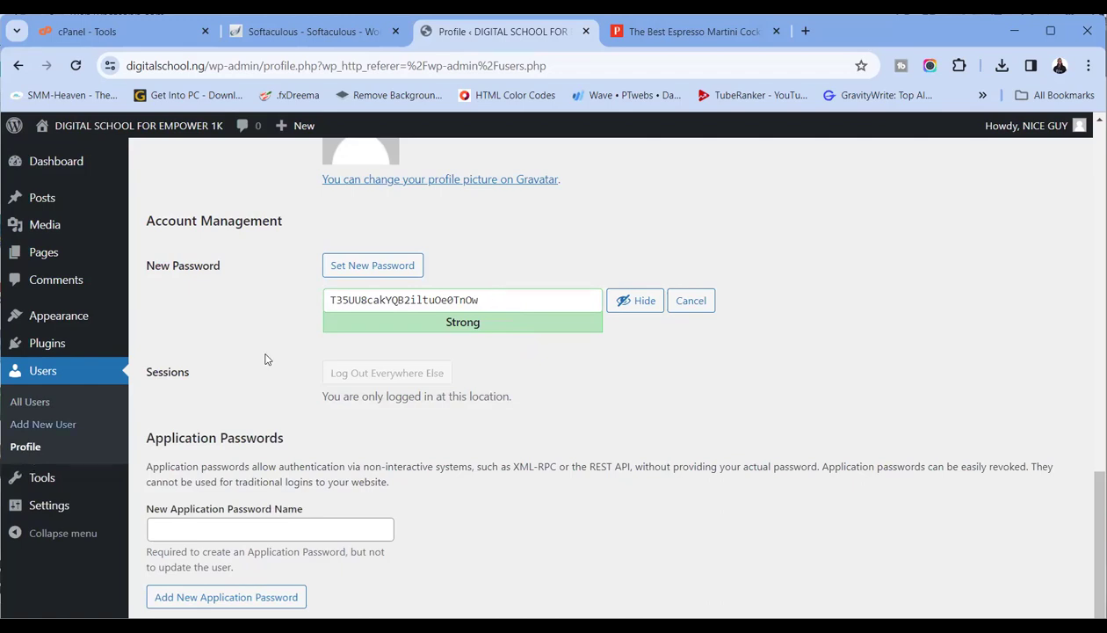
left_click_drag(490, 304, 311, 308)
left_click(305, 313)
scroll(359, 400, "down", 1)
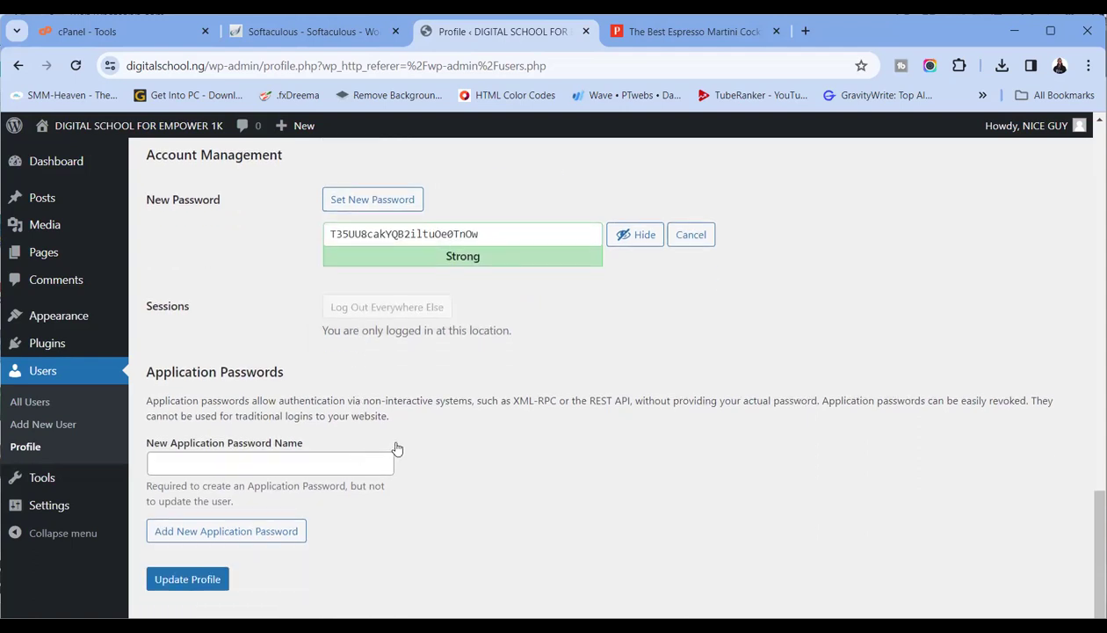
Save the profile with Update Profile and review the reloaded settings.
left_click(181, 582)
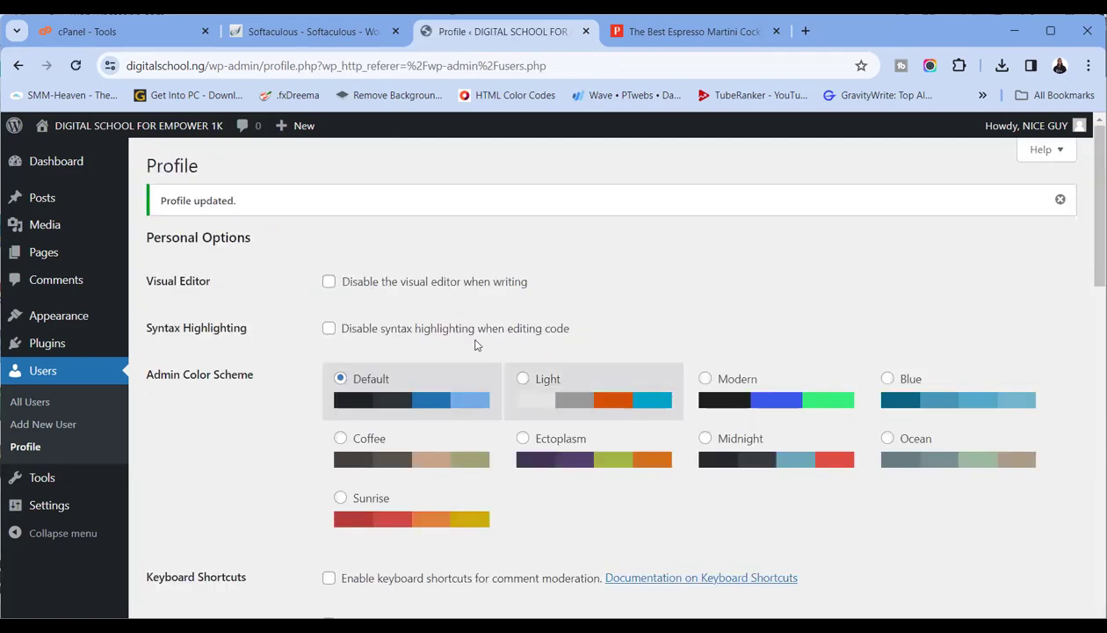
scroll(468, 334, "down", 5)
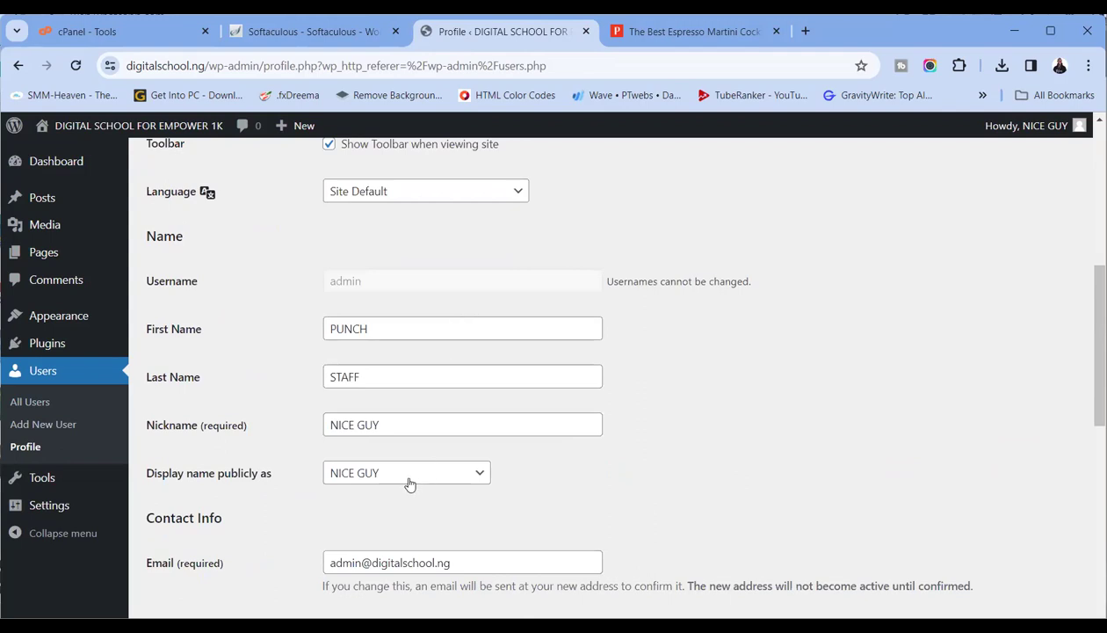
scroll(439, 325, "up", 2)
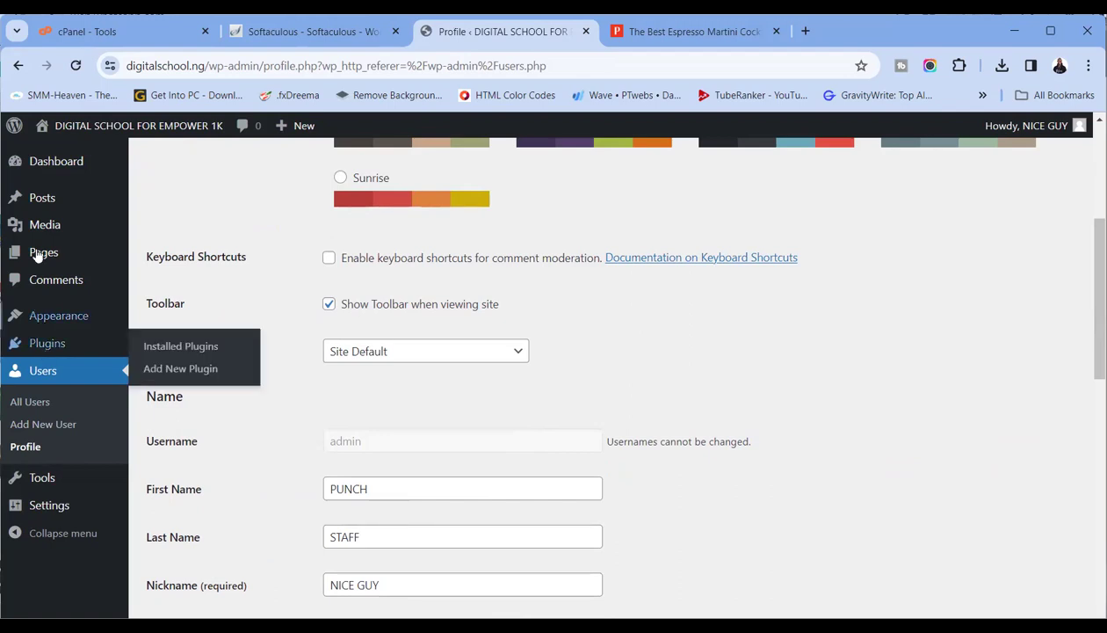
mouse_move(44, 196)
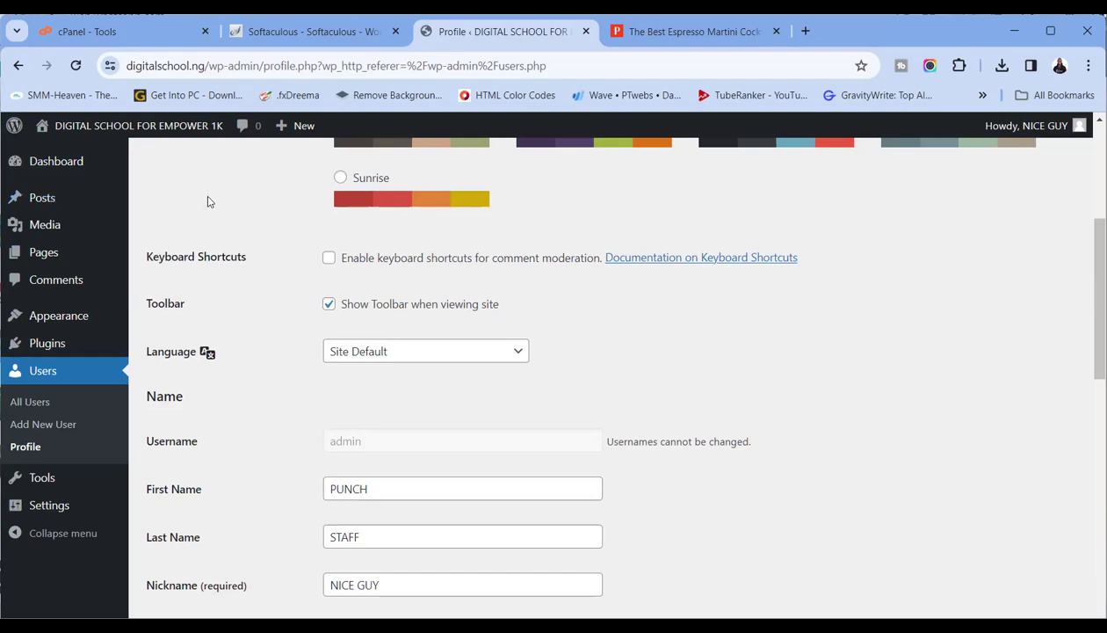
Show All Posts, where Hello world! is credited to NICE GUY.
mouse_move(76, 206)
left_click(151, 201)
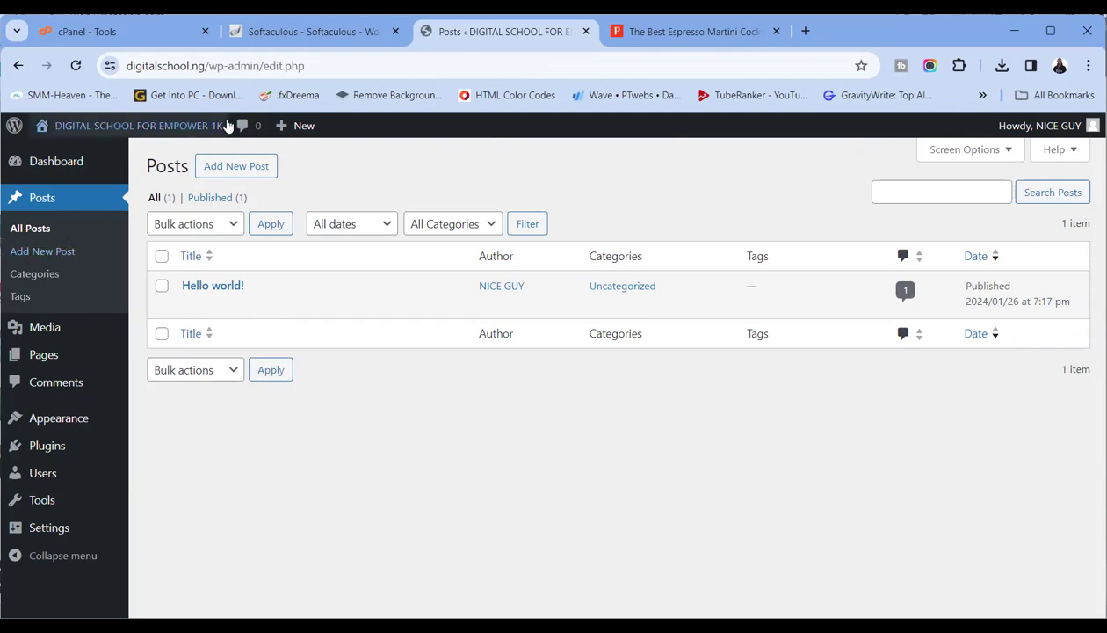
mouse_move(296, 127)
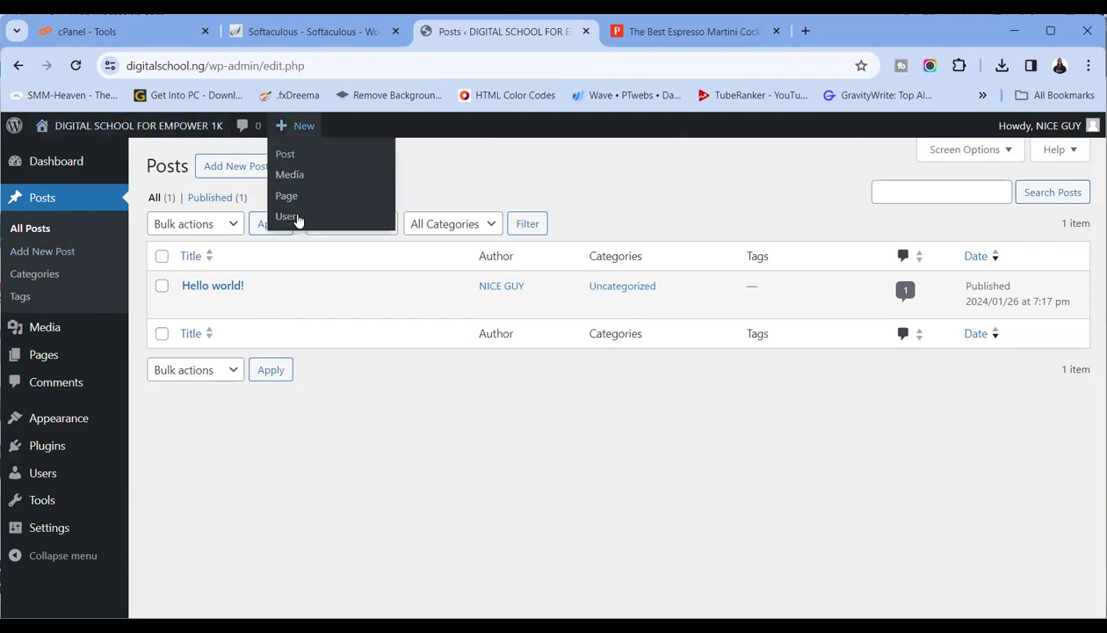
Start a new post titled OUR FIRST SAMPLE BLOG POST and open a blank browser tab.
left_click(288, 156)
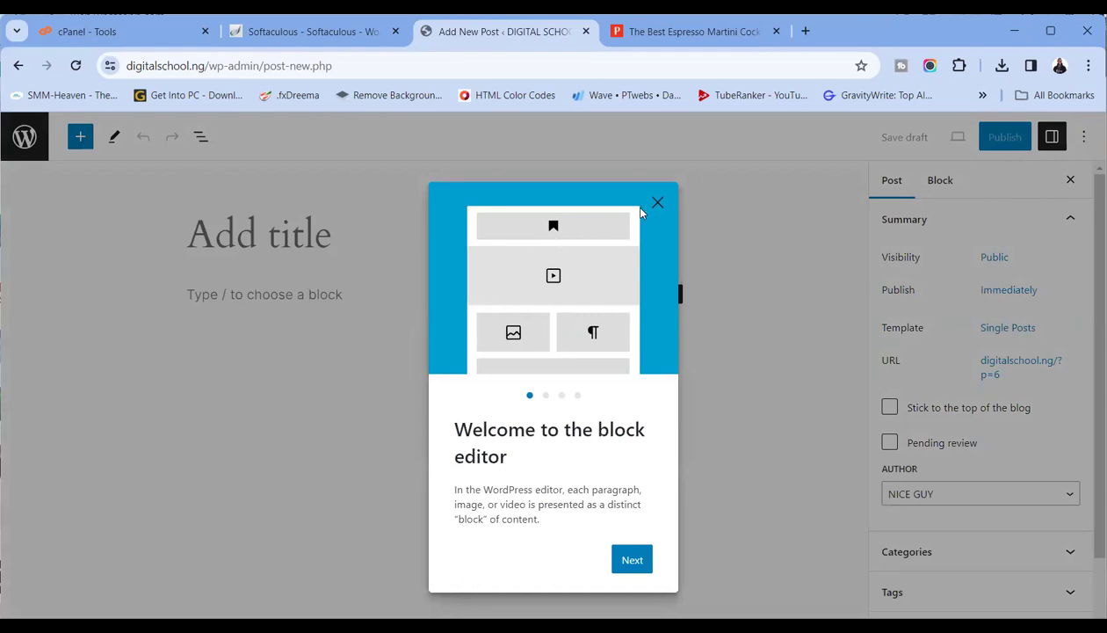
left_click(418, 239)
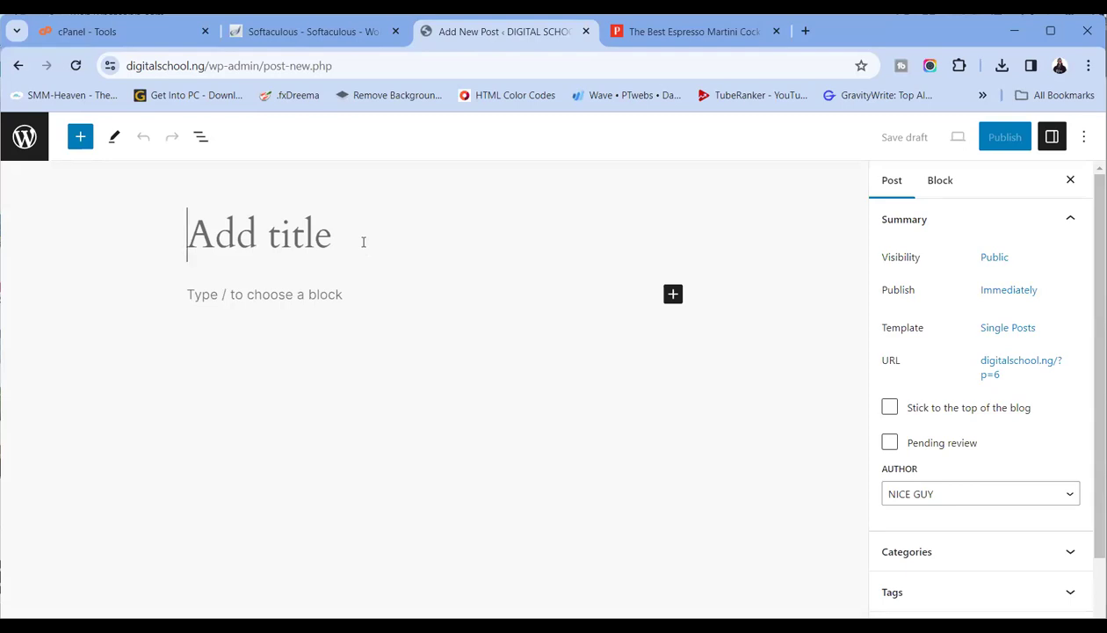
type("OUR ")
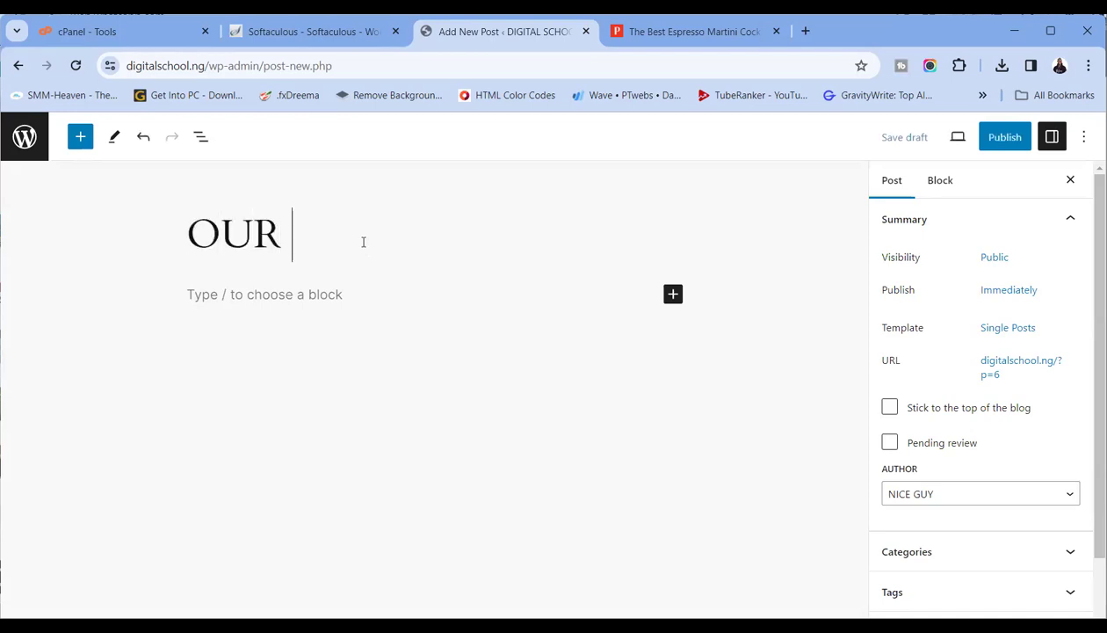
type("FIRST SA")
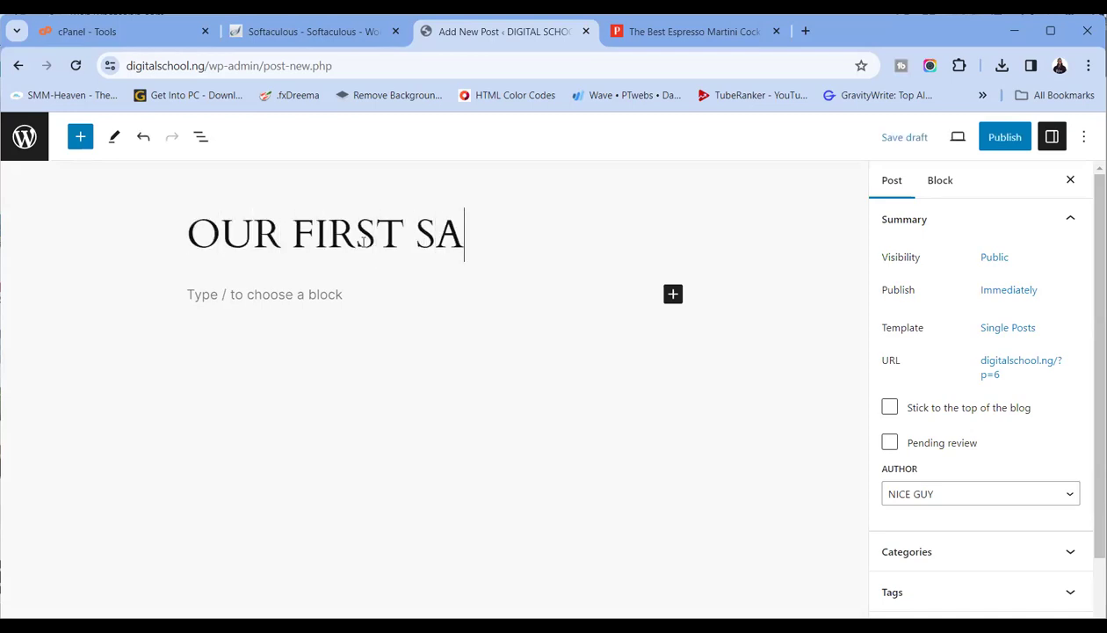
type("MPLE PO")
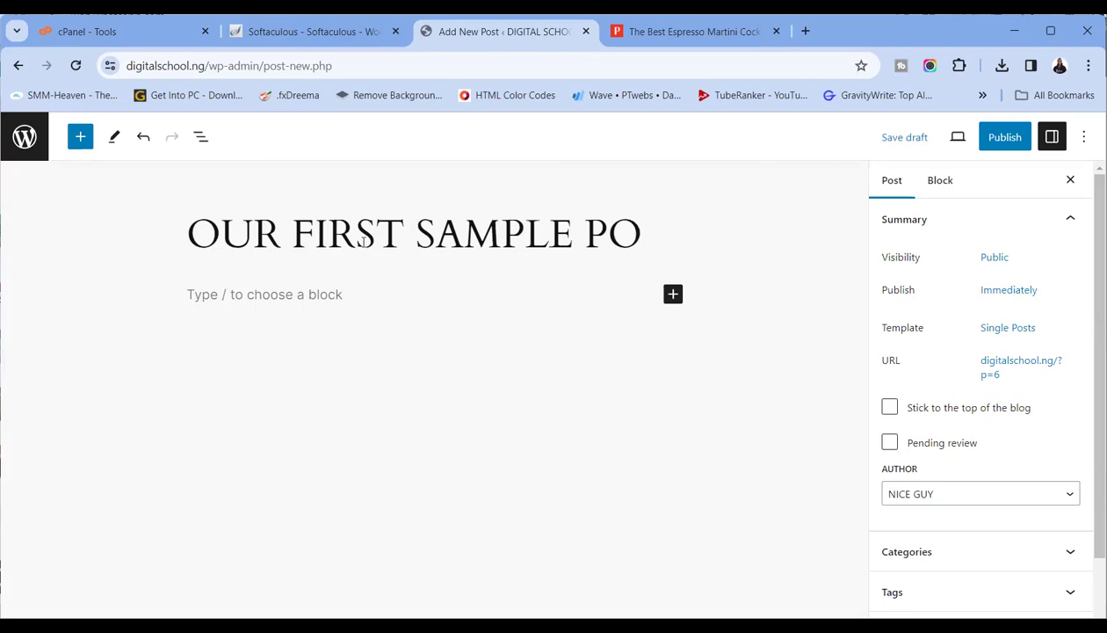
key("BackSpace")
key("BackSpace")
type("BLOG POST")
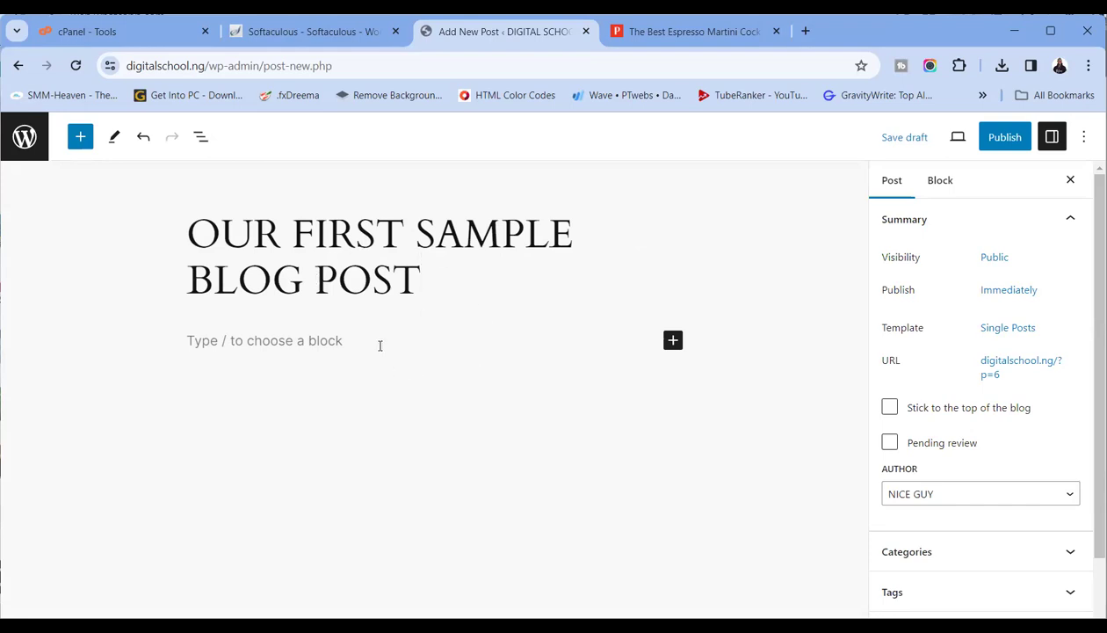
left_click(804, 31)
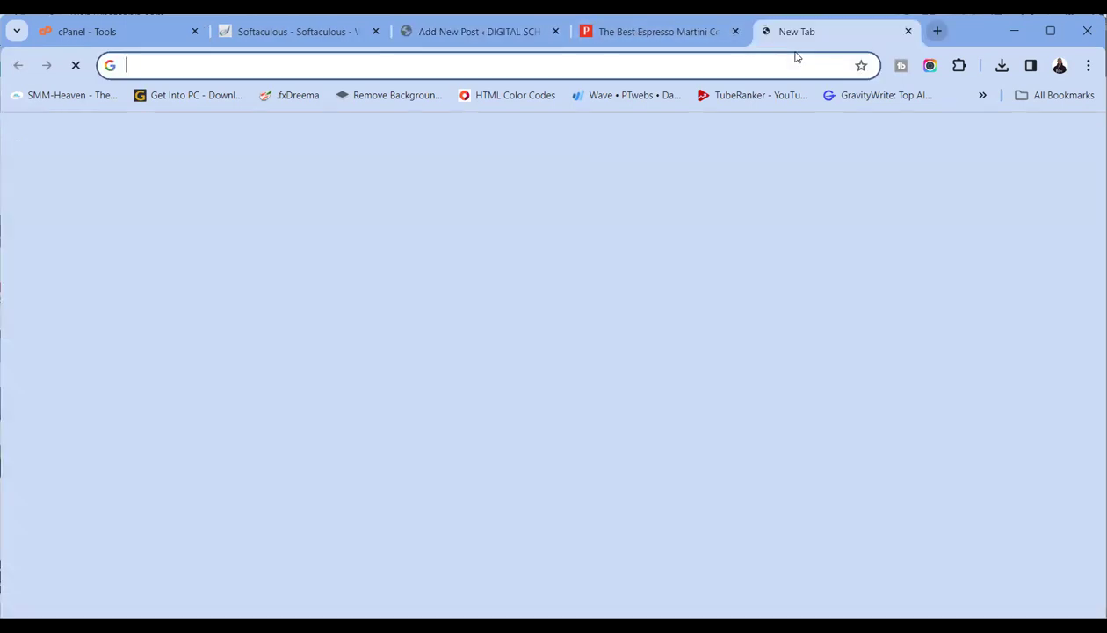
Search Google for 'default lorem ipsum text of 500 words' and scroll the results.
left_click(777, 62)
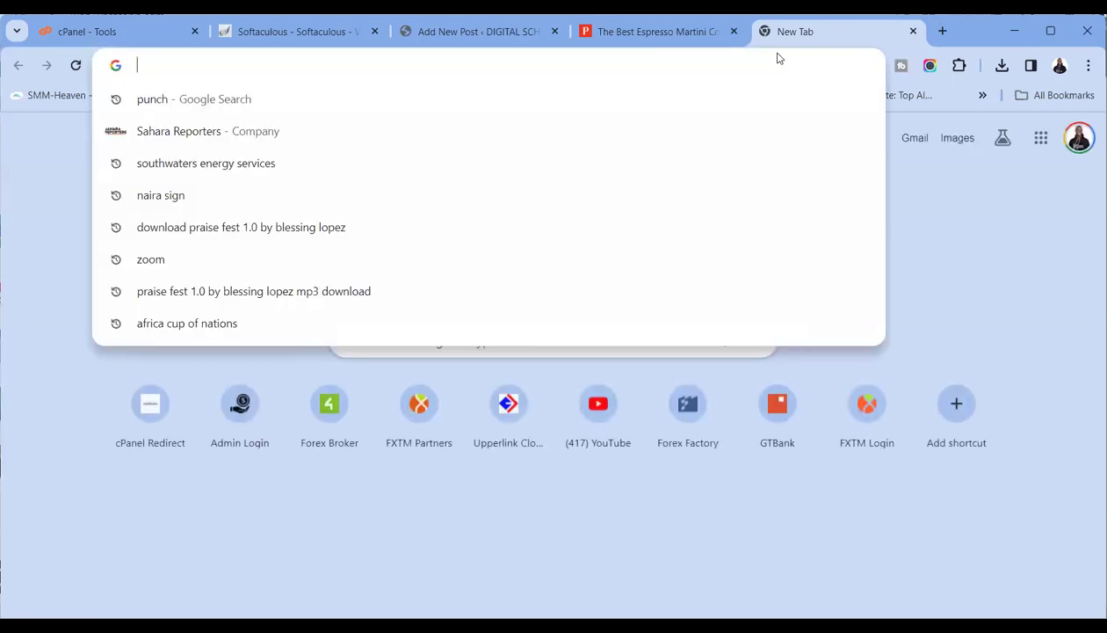
type("defa")
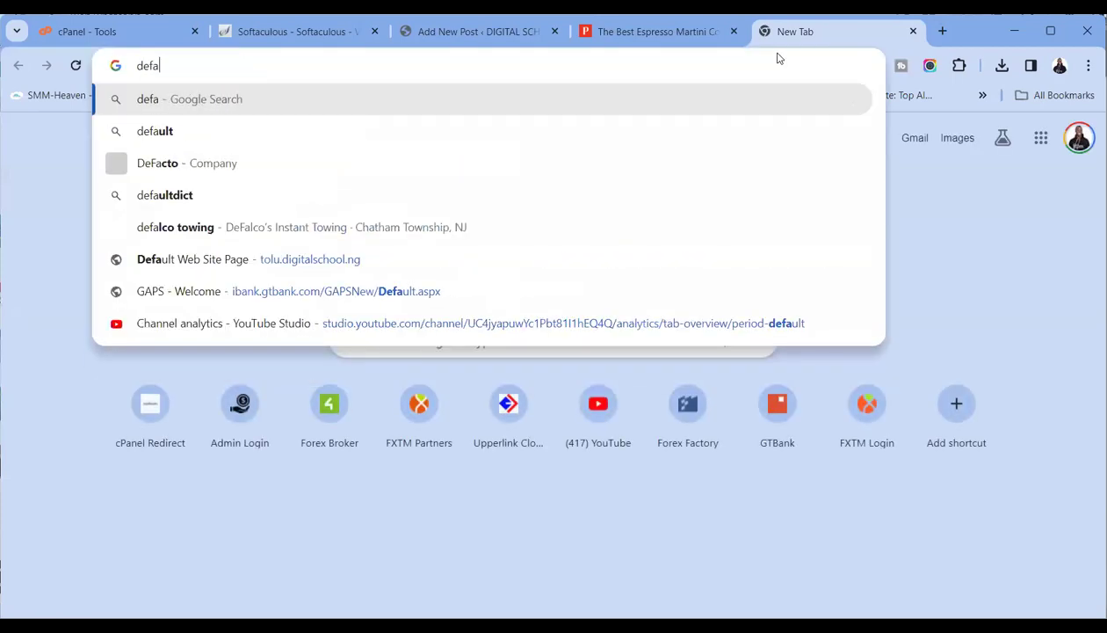
type("ult ")
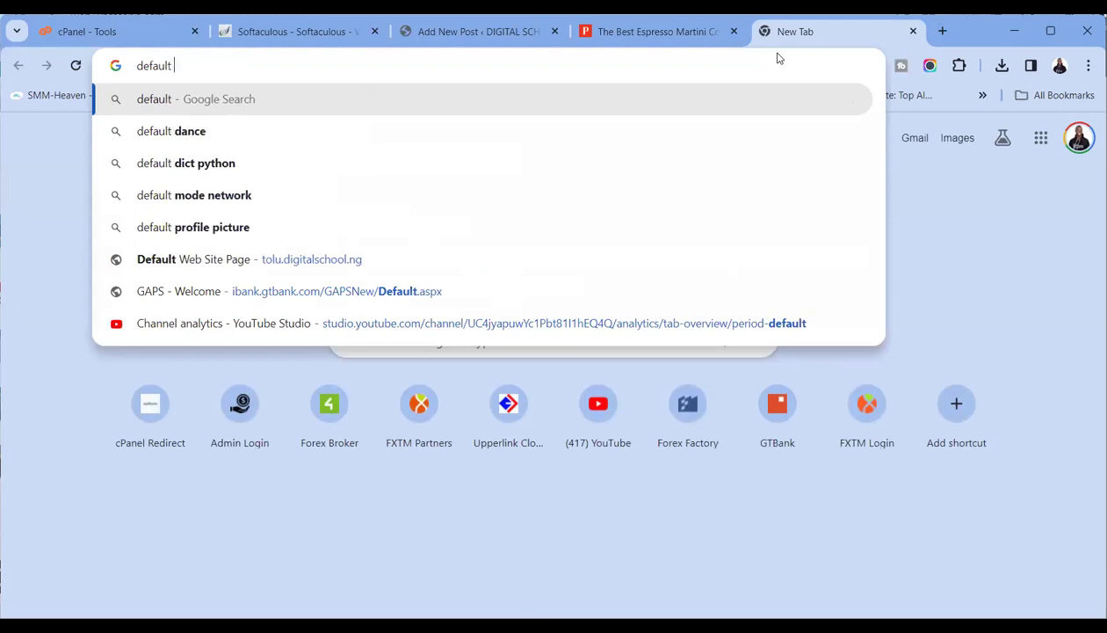
type("imp")
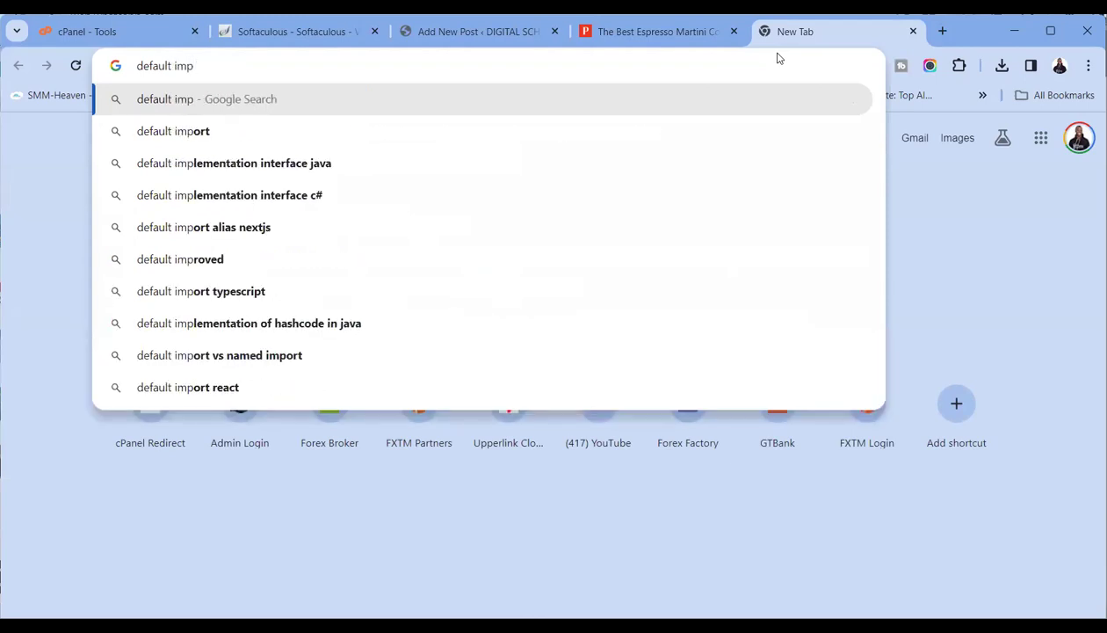
type("sum te")
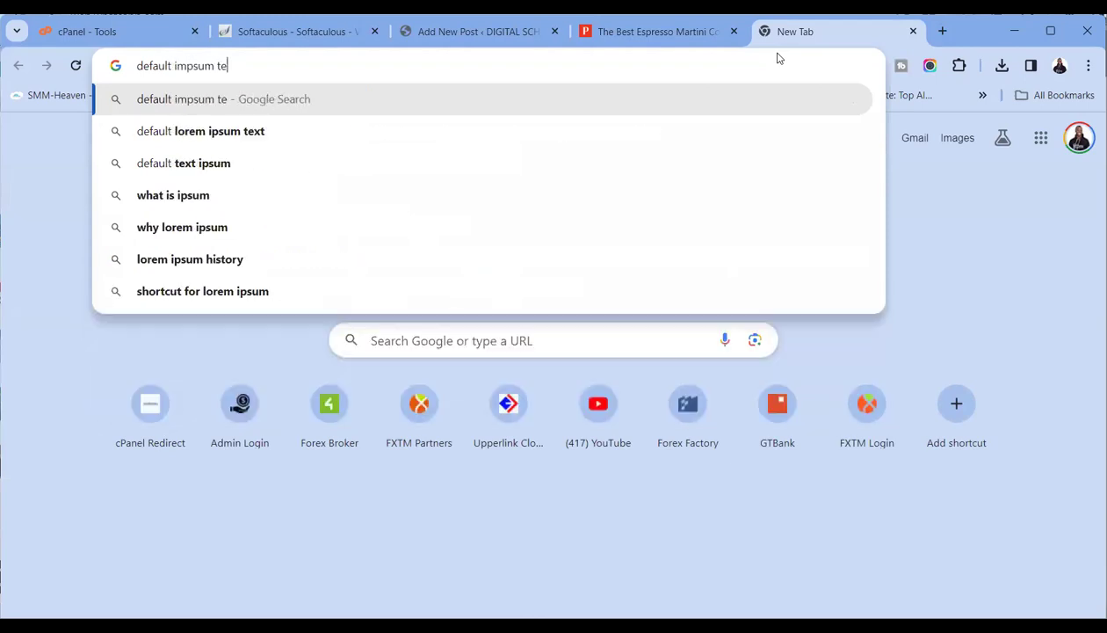
type("xt")
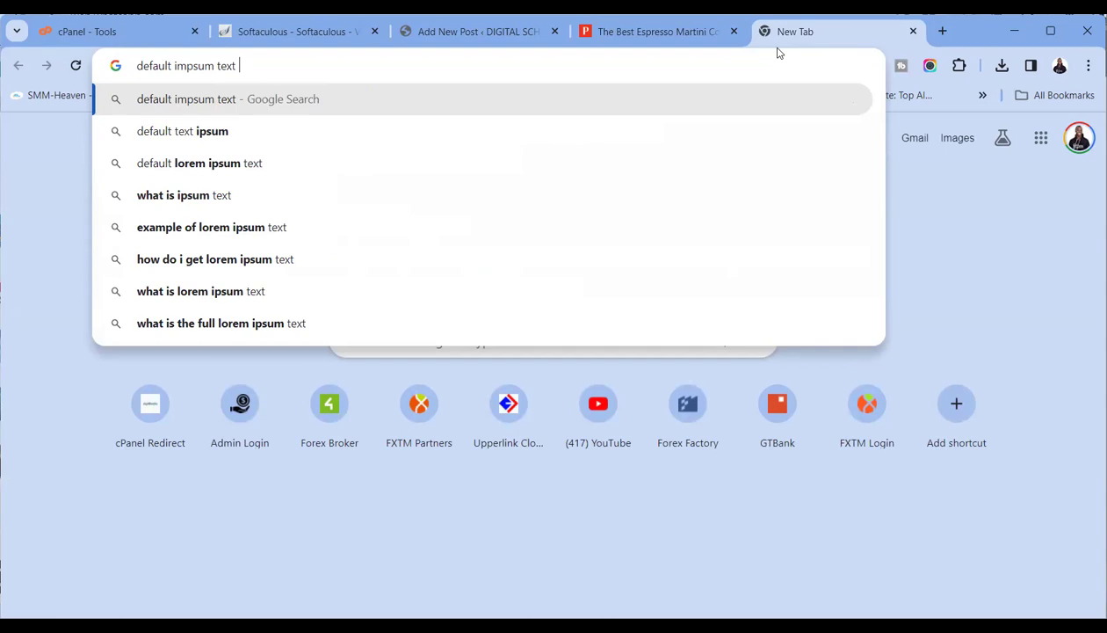
key("Down")
key("Down")
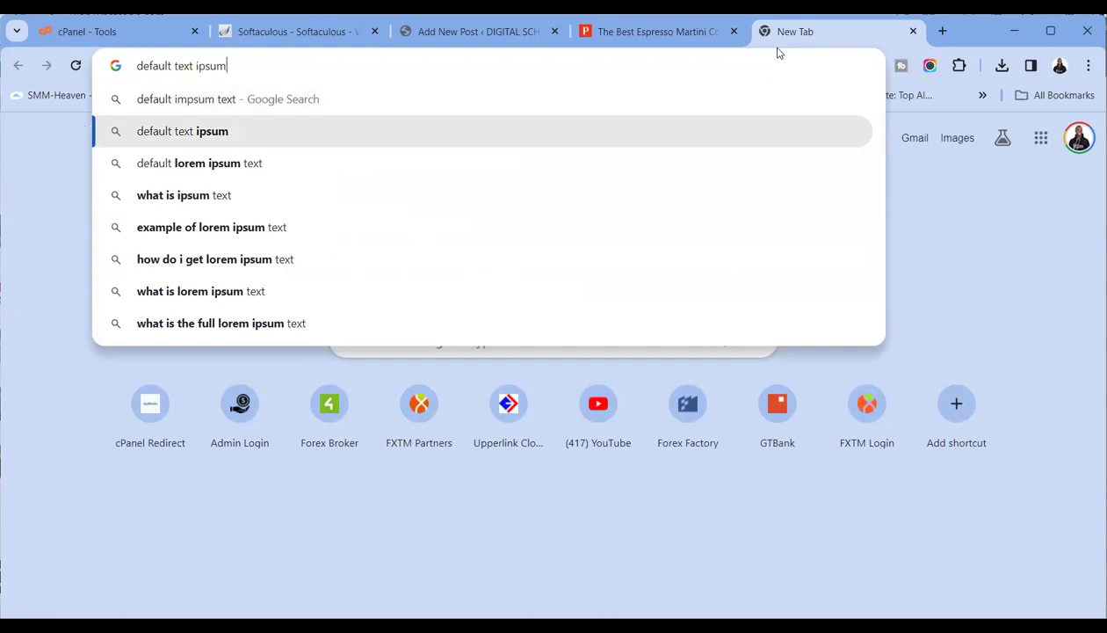
type("of 500")
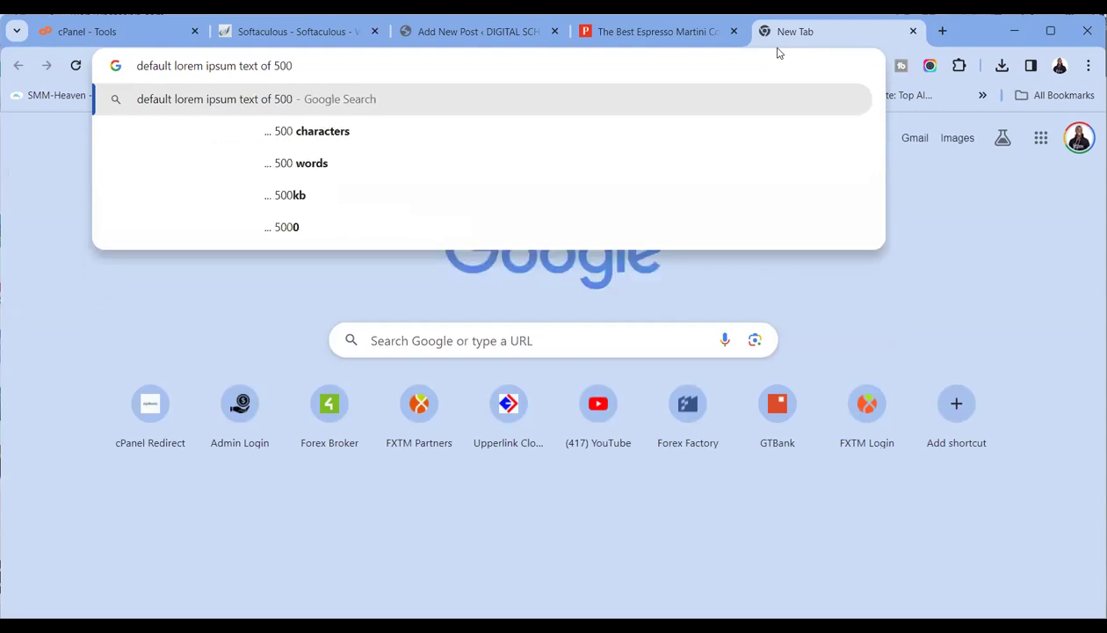
key("Down")
key("Down")
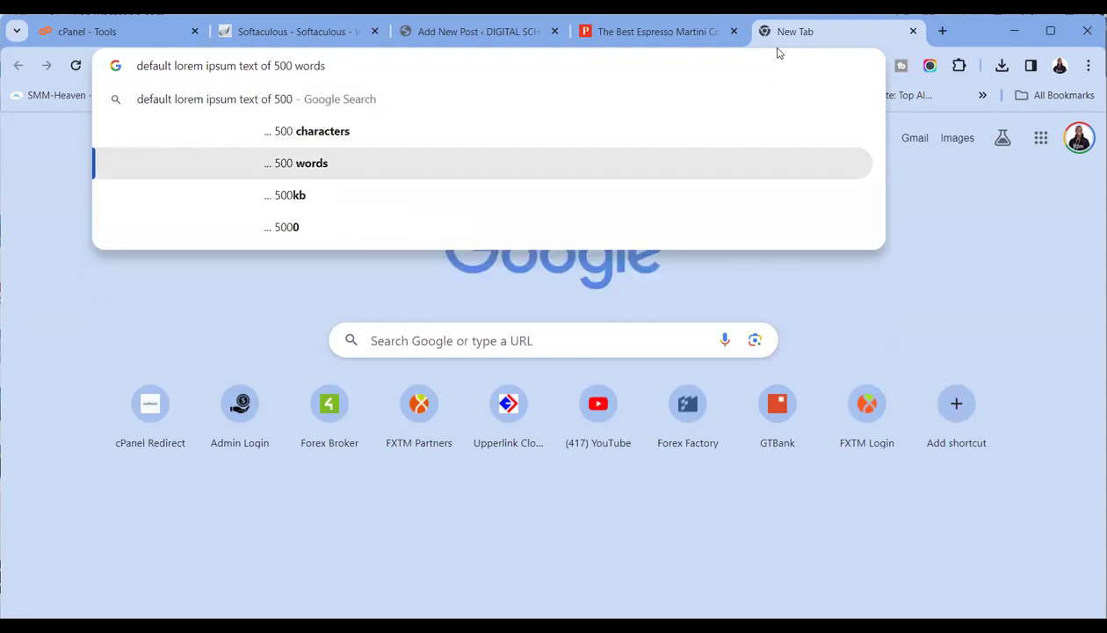
key("Return")
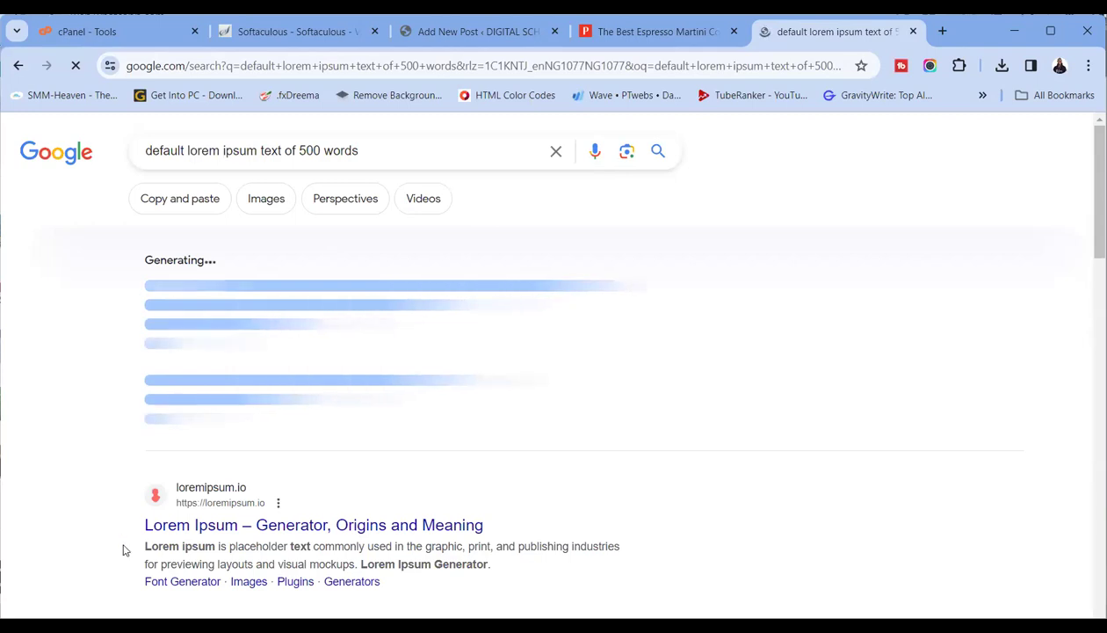
scroll(190, 521, "down", 3)
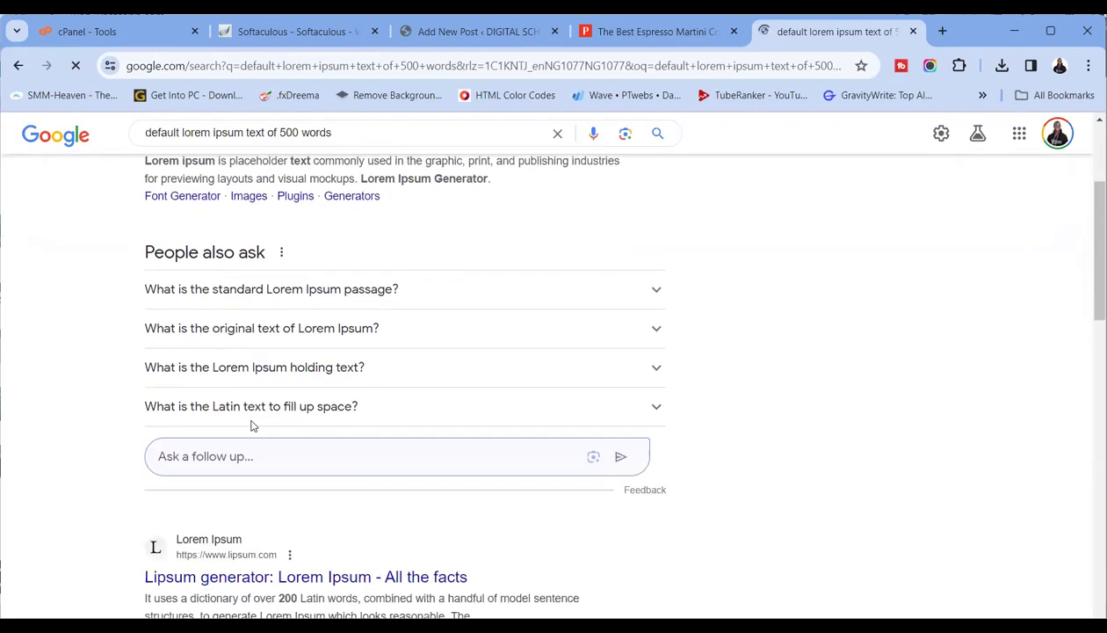
scroll(252, 425, "down", 3)
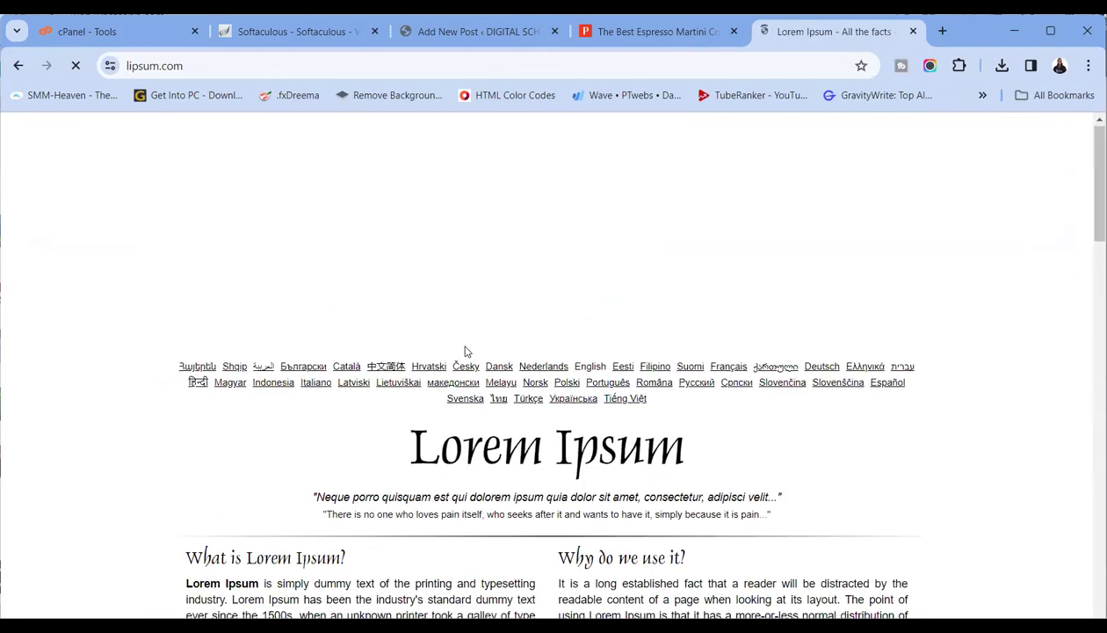
Copy the What is Lorem Ipsum? paragraph from lipsum.com and return to the post body.
scroll(461, 347, "down", 4)
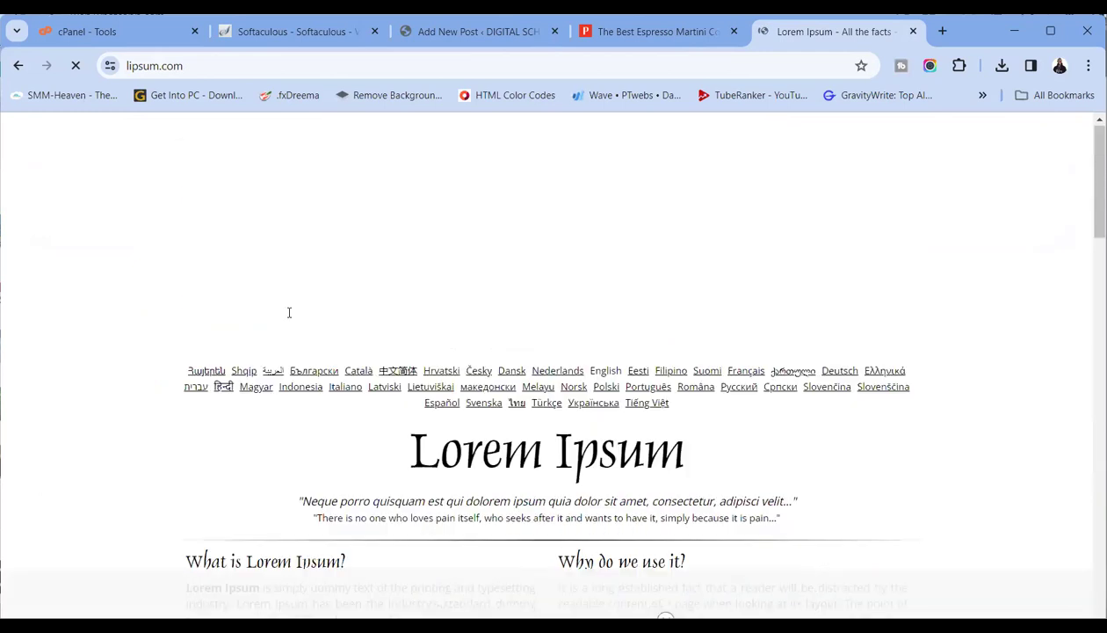
left_click_drag(187, 183, 531, 313)
key("ctrl+c")
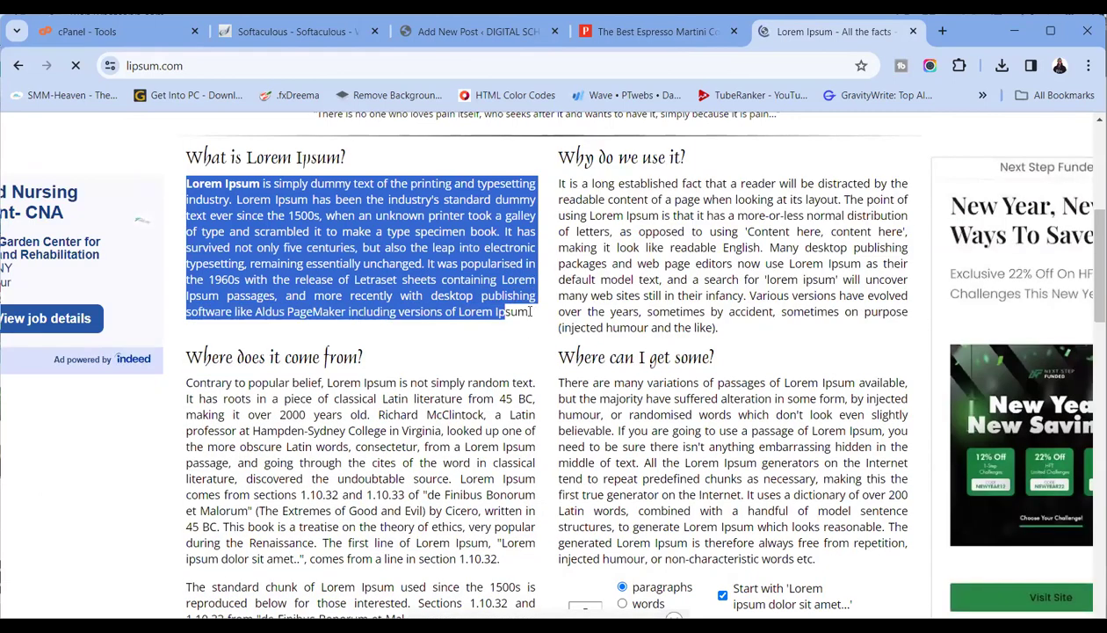
right_click(462, 262)
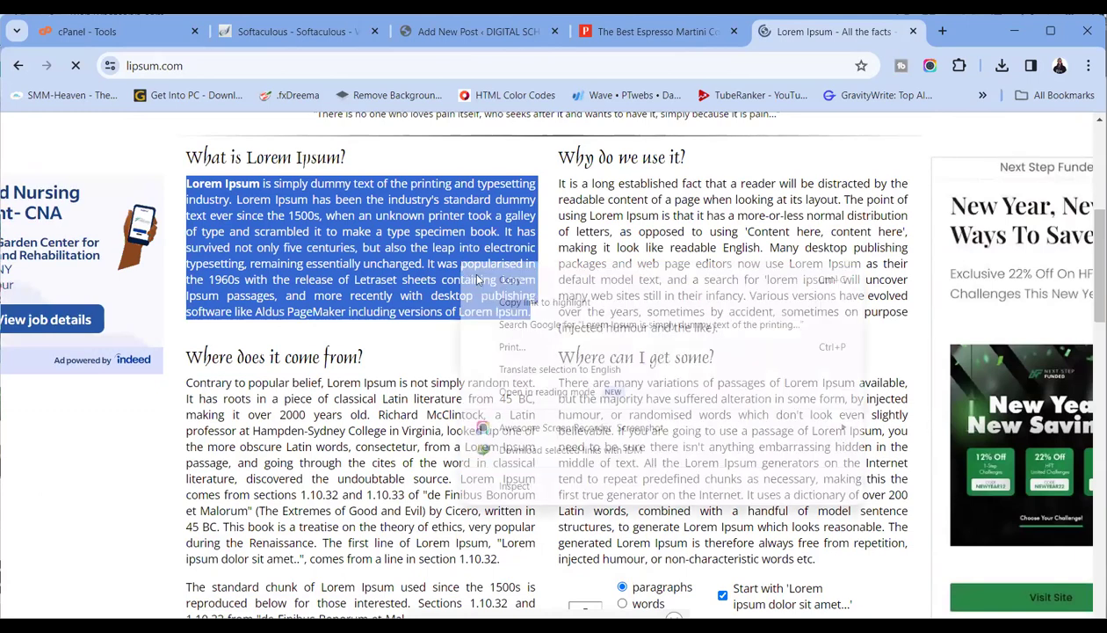
left_click(514, 279)
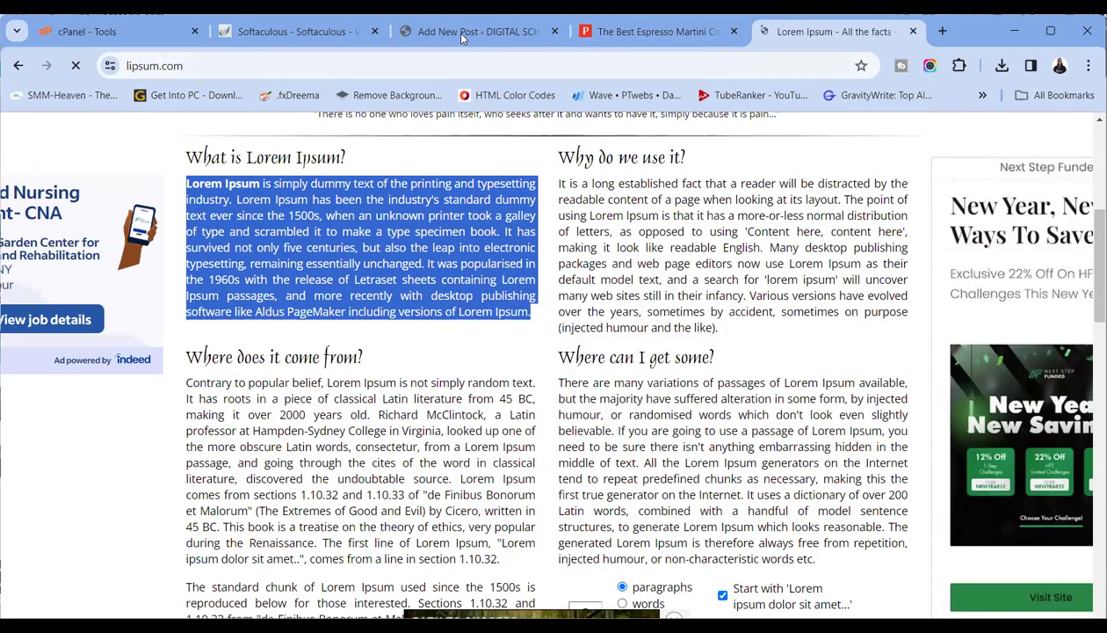
left_click(453, 32)
left_click(358, 334)
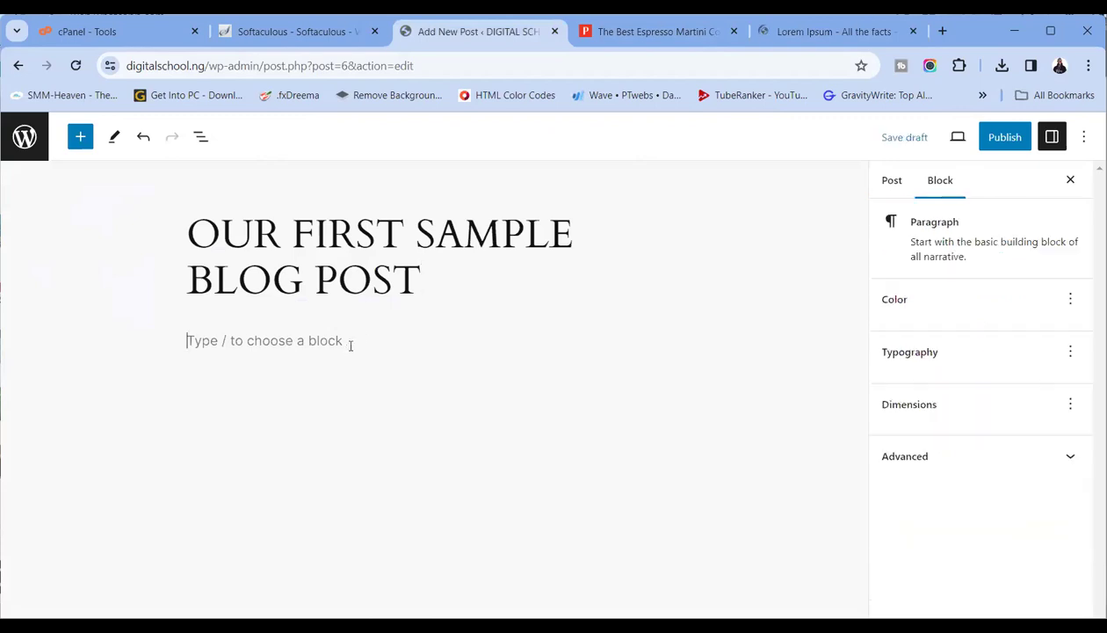
Paste the Lorem Ipsum paragraph, add an Image block via Media Library, and start a new tab.
key("ctrl+v")
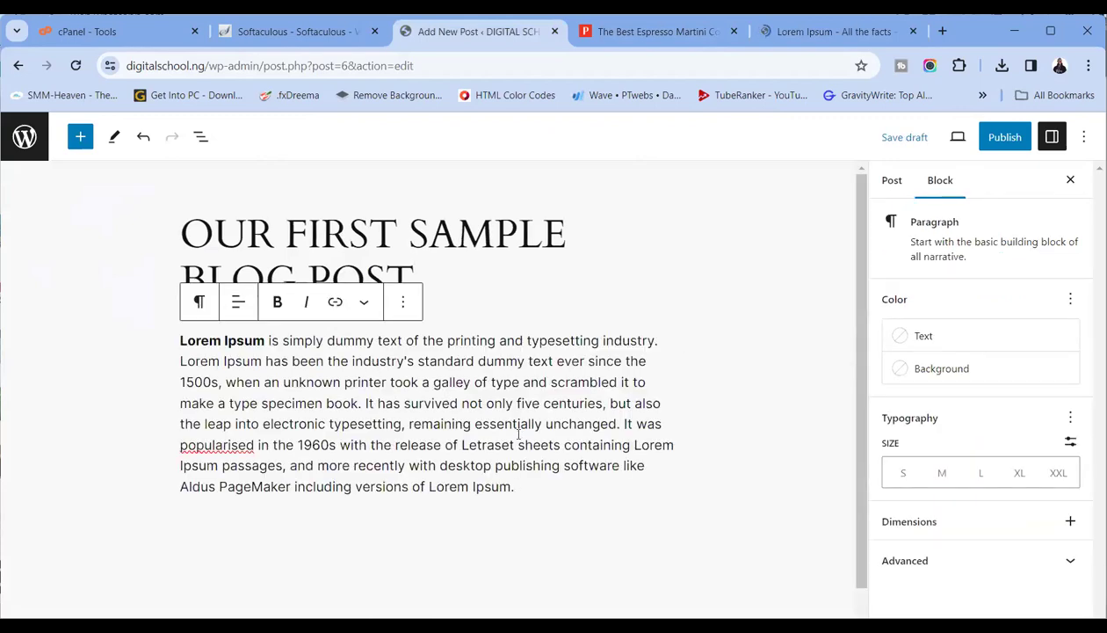
scroll(572, 483, "down", 1)
left_click(571, 502)
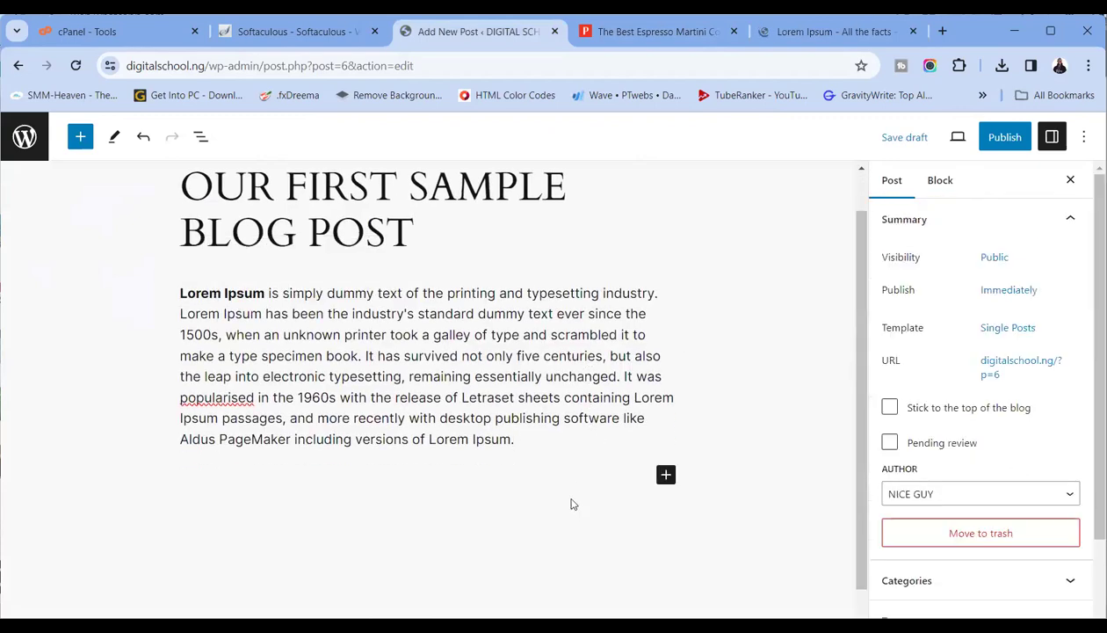
left_click(667, 476)
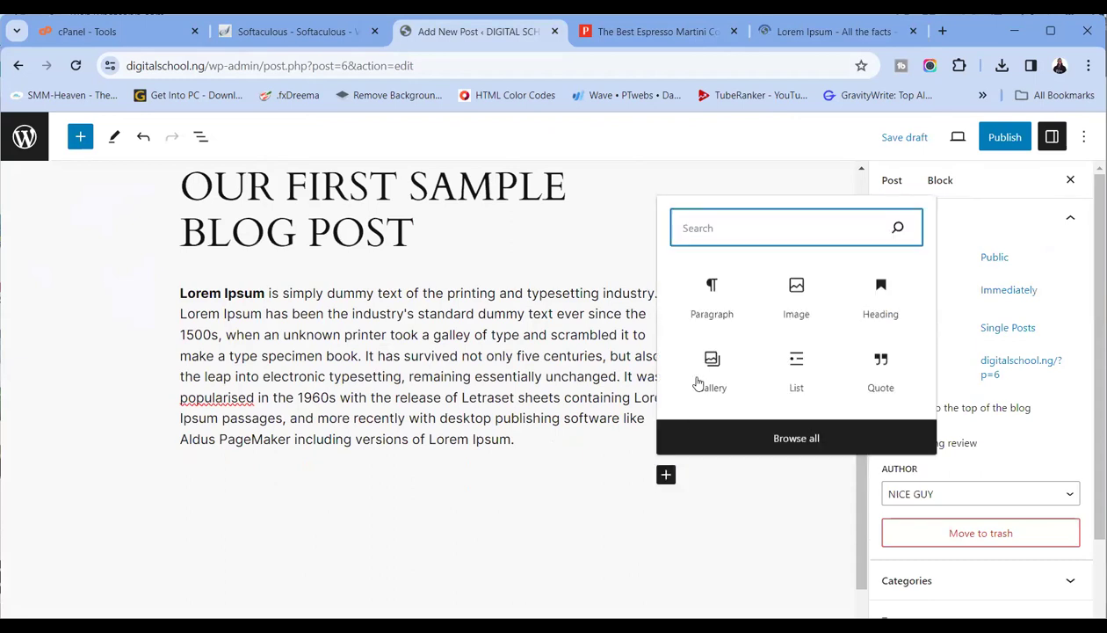
left_click(786, 299)
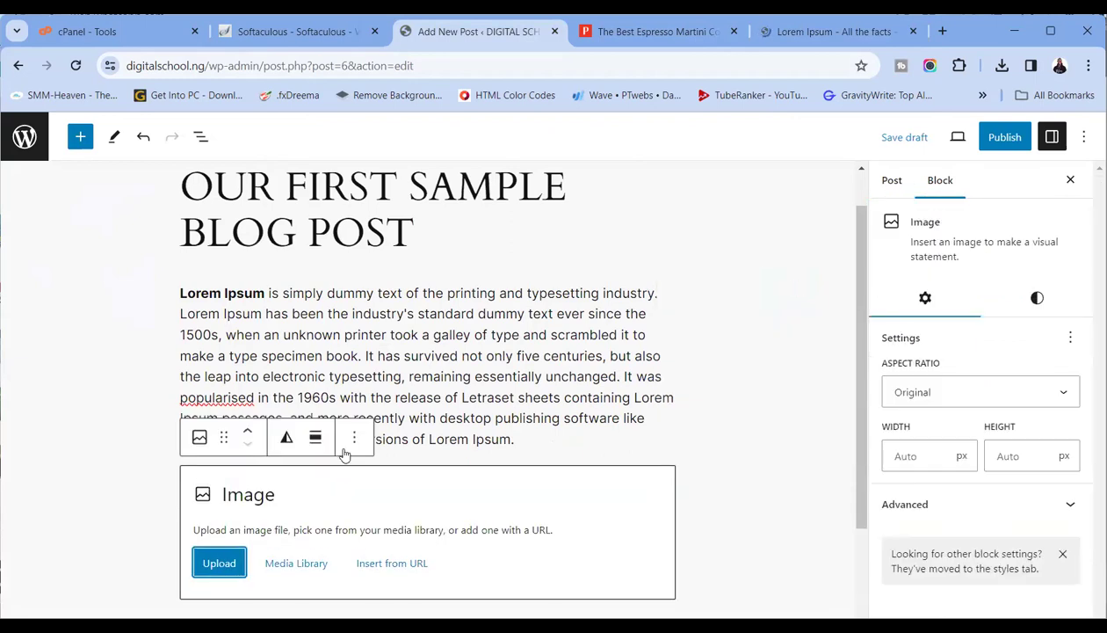
left_click(275, 563)
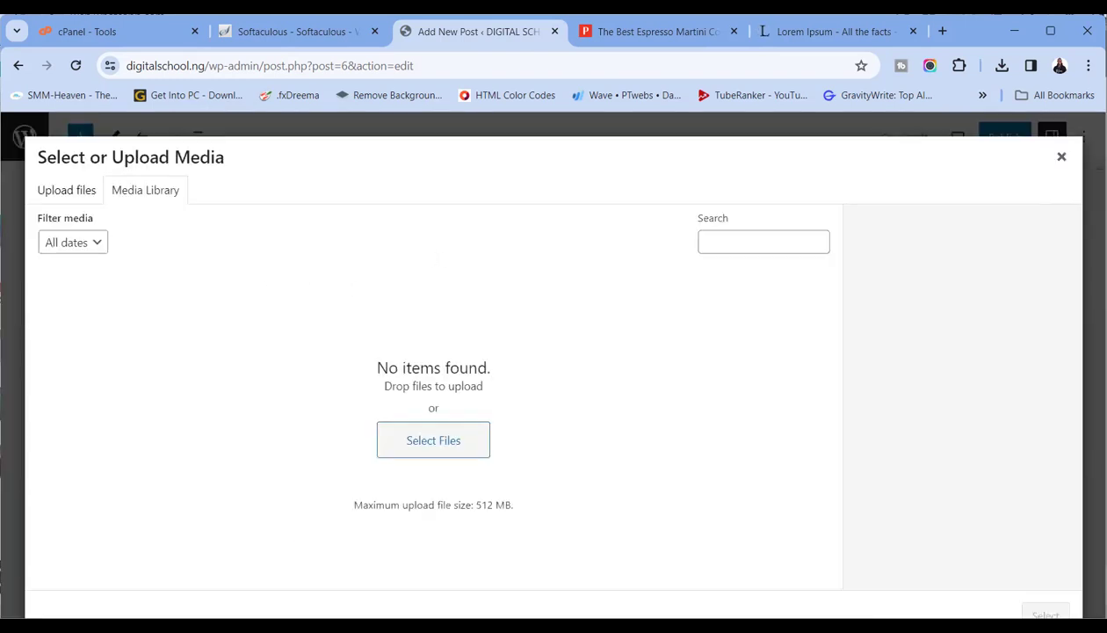
left_click(942, 32)
left_click(758, 67)
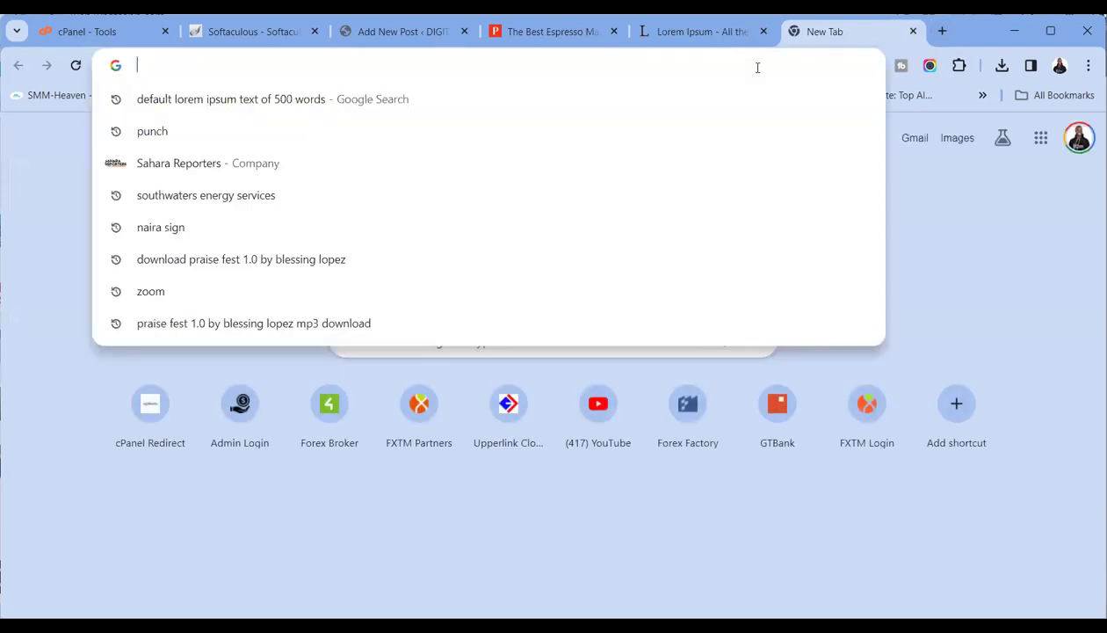
Search Google Images for 'map of nigeria' and preview the Nations Online Project map.
type("map of nigeria")
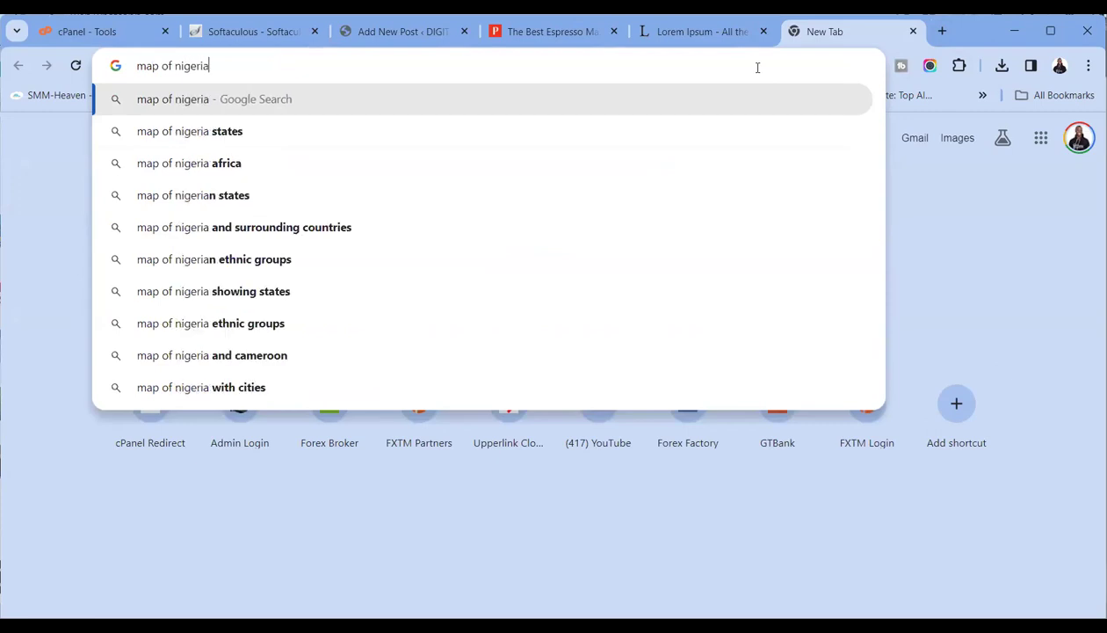
key("Return")
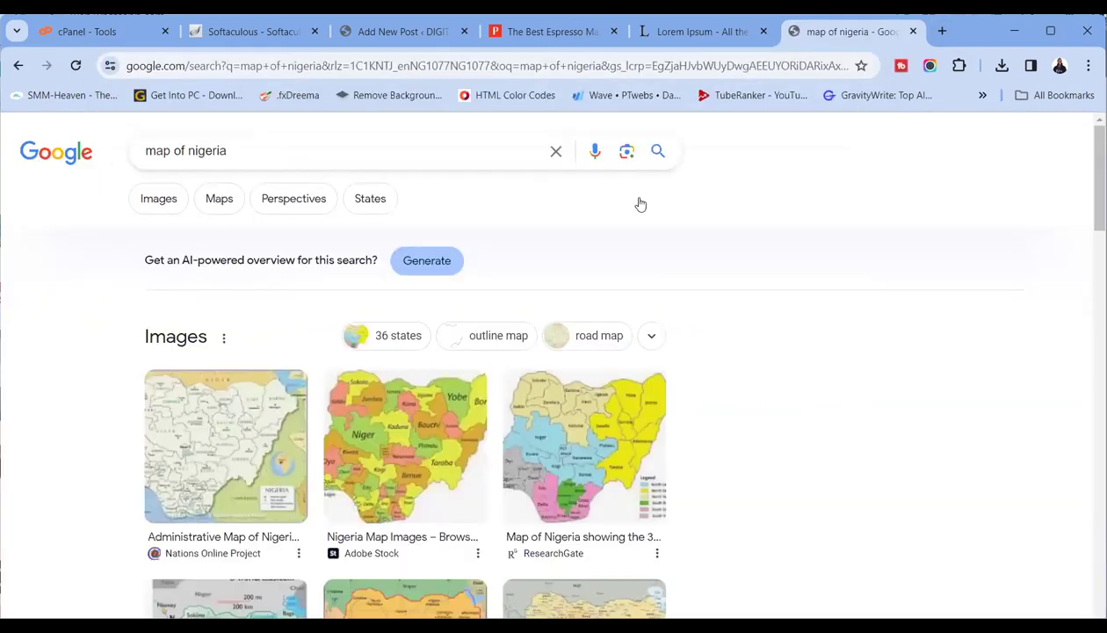
left_click(173, 199)
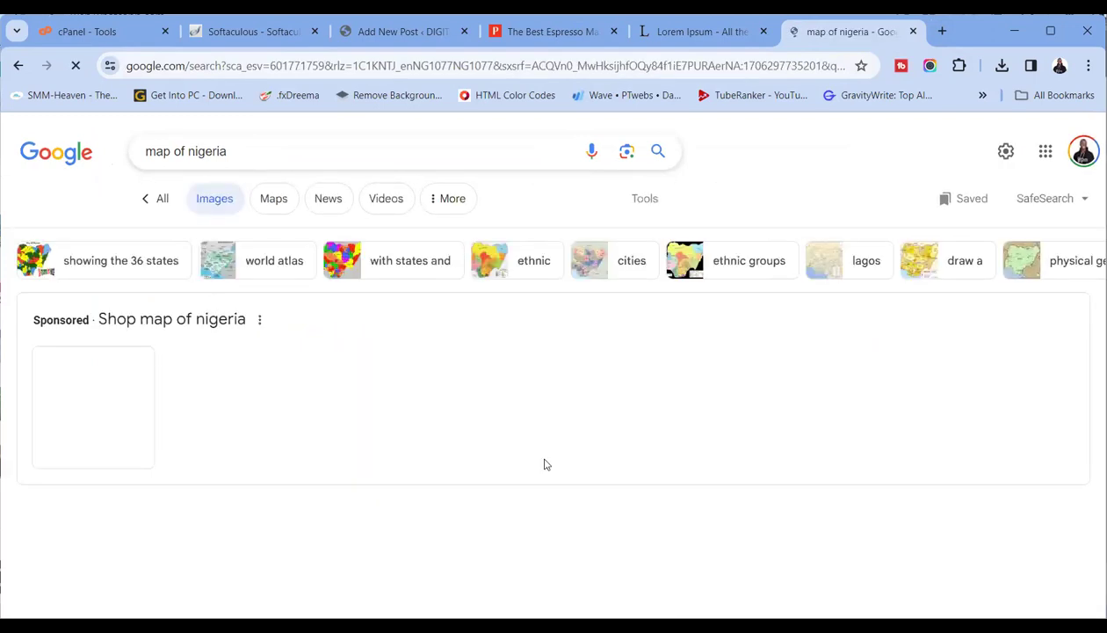
scroll(142, 373, "down", 3)
left_click(142, 374)
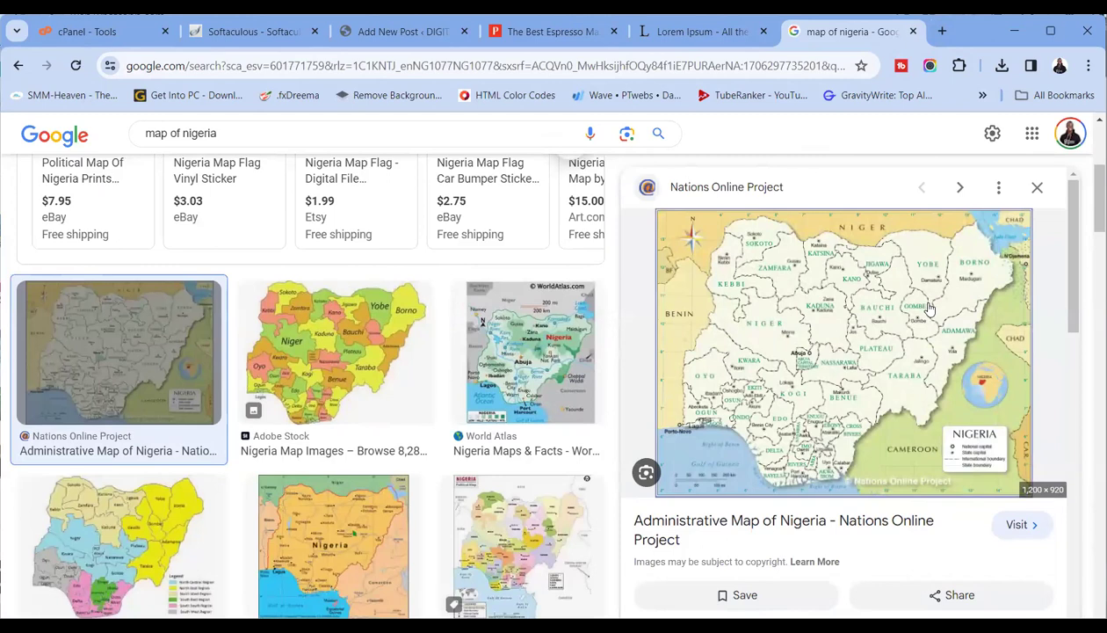
Save the map image to Downloads as nigeria-administrative-map.jpg.
right_click(929, 306)
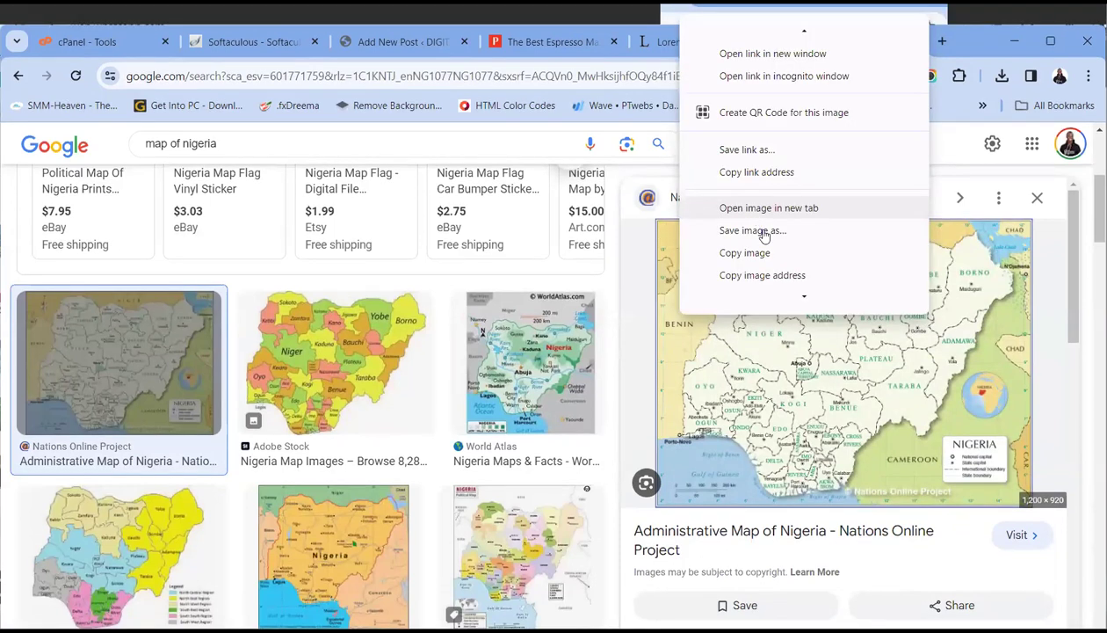
left_click(766, 230)
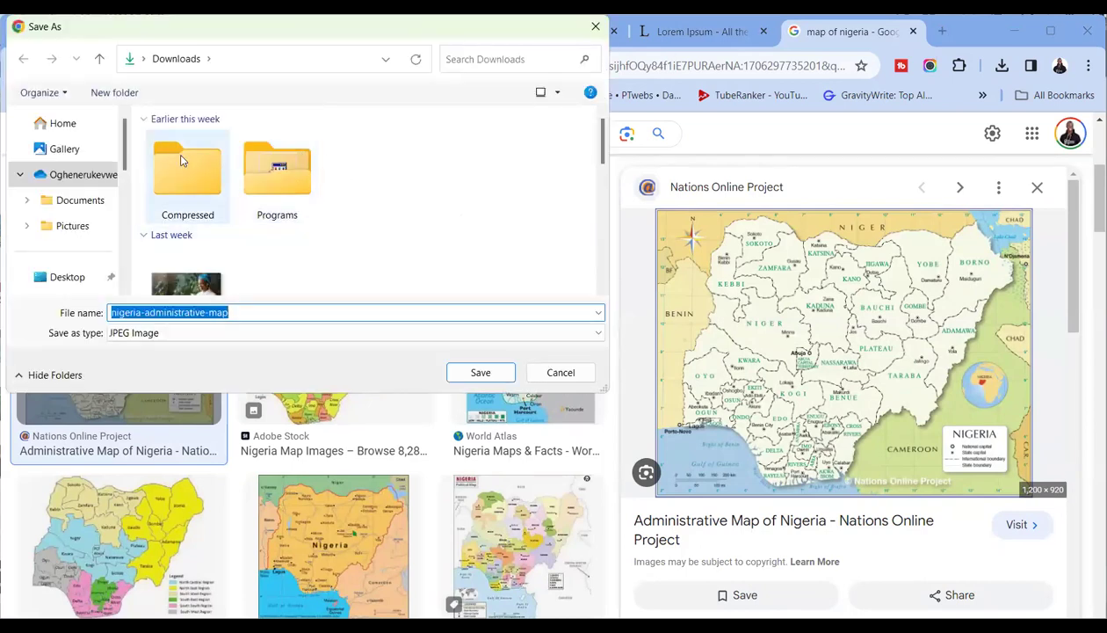
left_click(464, 372)
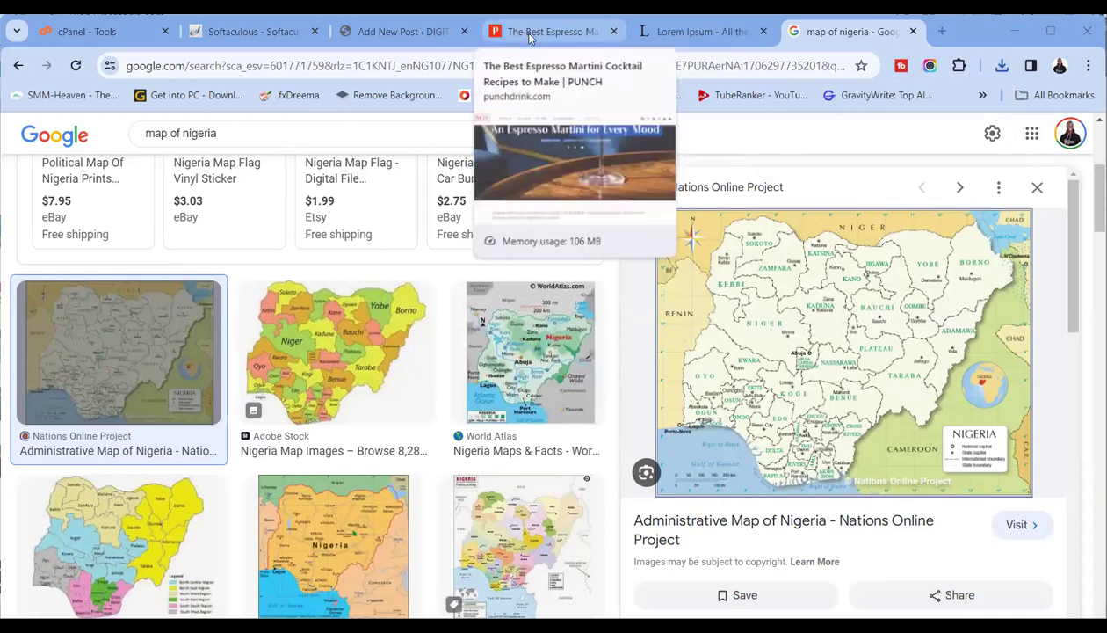
Back in the post editor, upload nigeria-administrative-map.jpg into the media library.
left_click(400, 35)
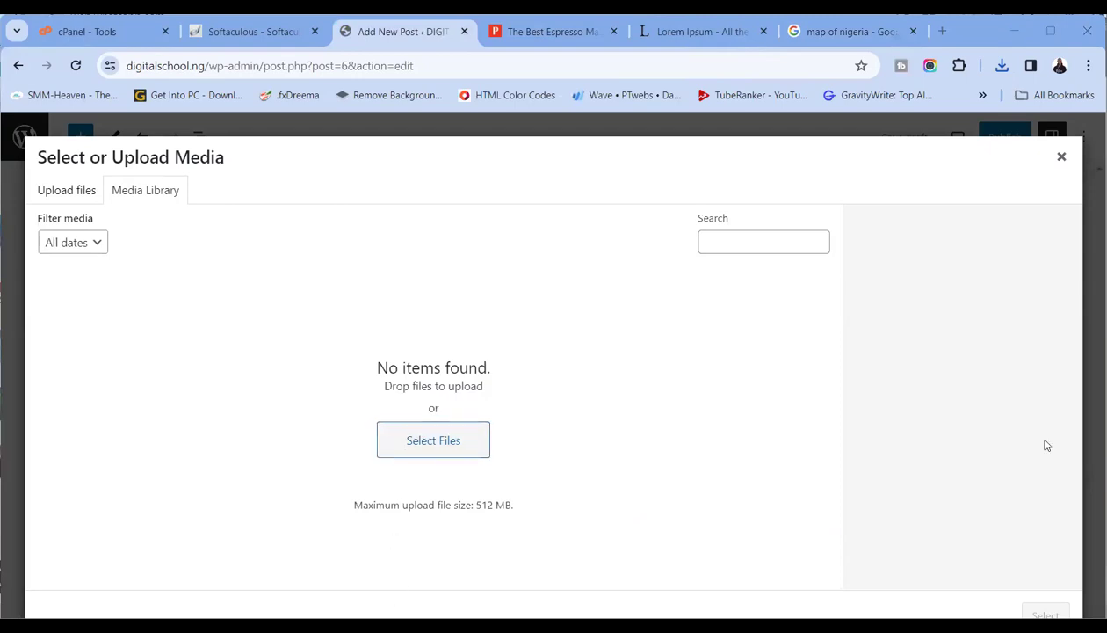
left_click_drag(997, 450, 399, 319)
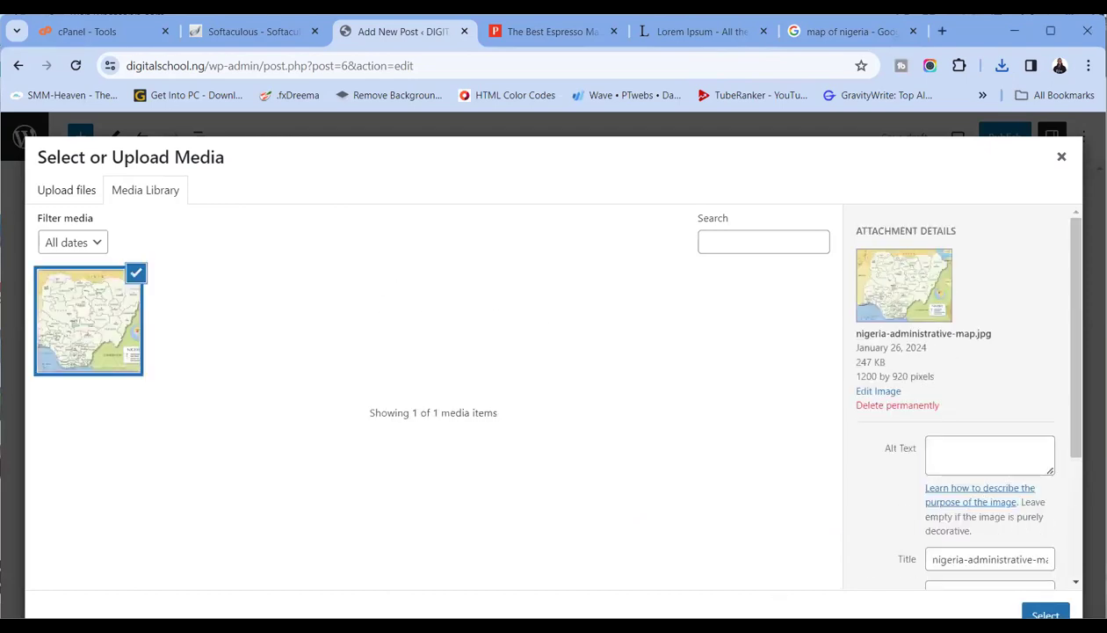
Insert the uploaded Nigeria map into the post's image block.
left_click(1046, 613)
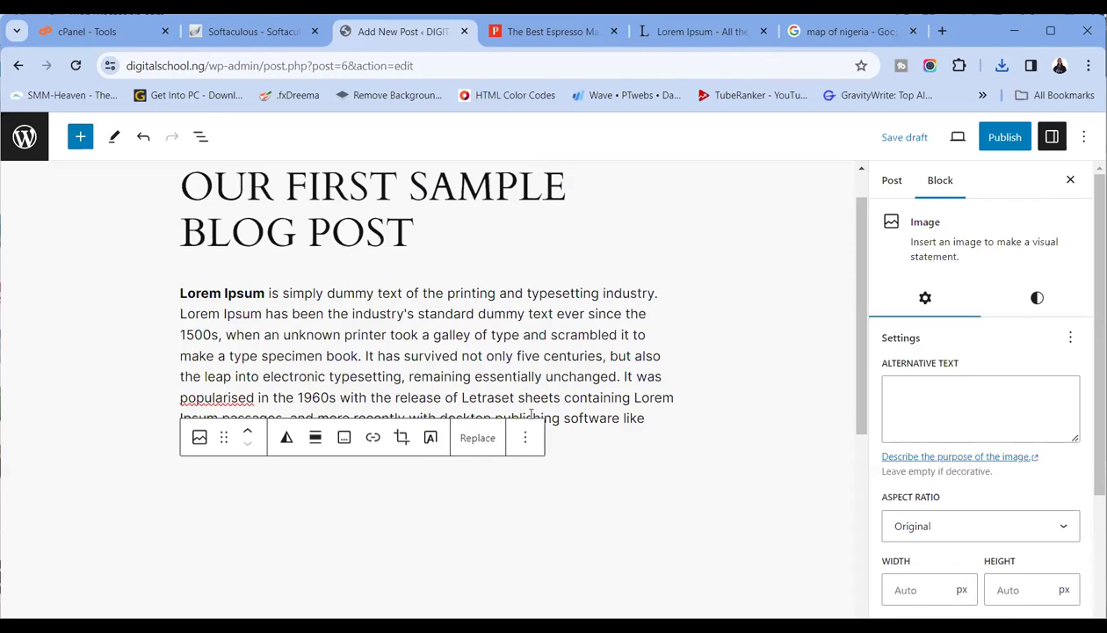
scroll(601, 440, "down", 3)
scroll(601, 427, "down", 3)
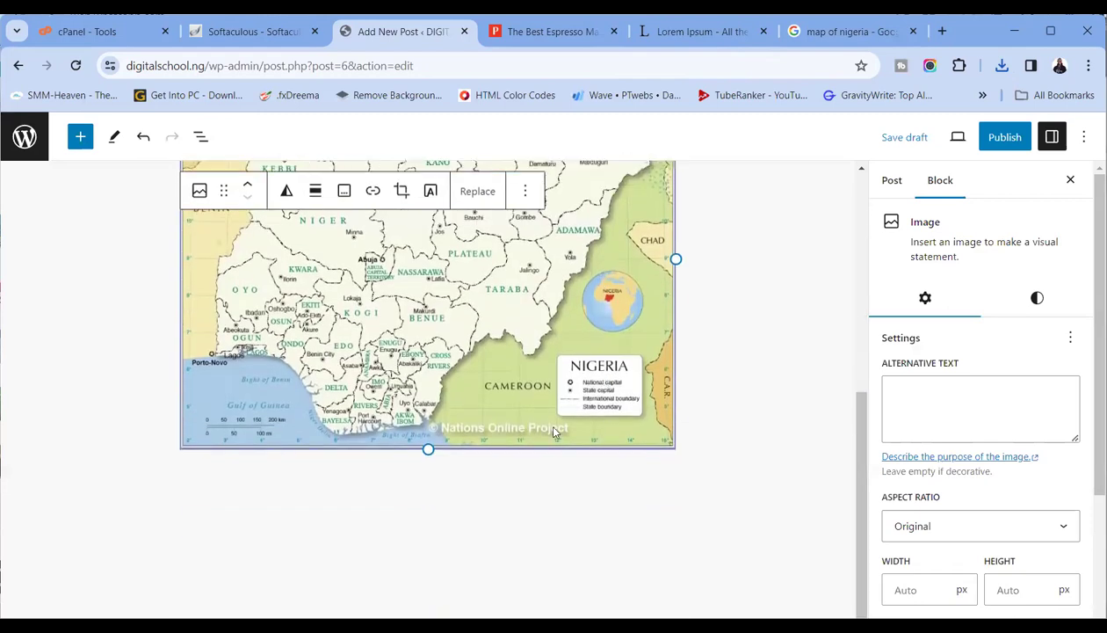
left_click(642, 505)
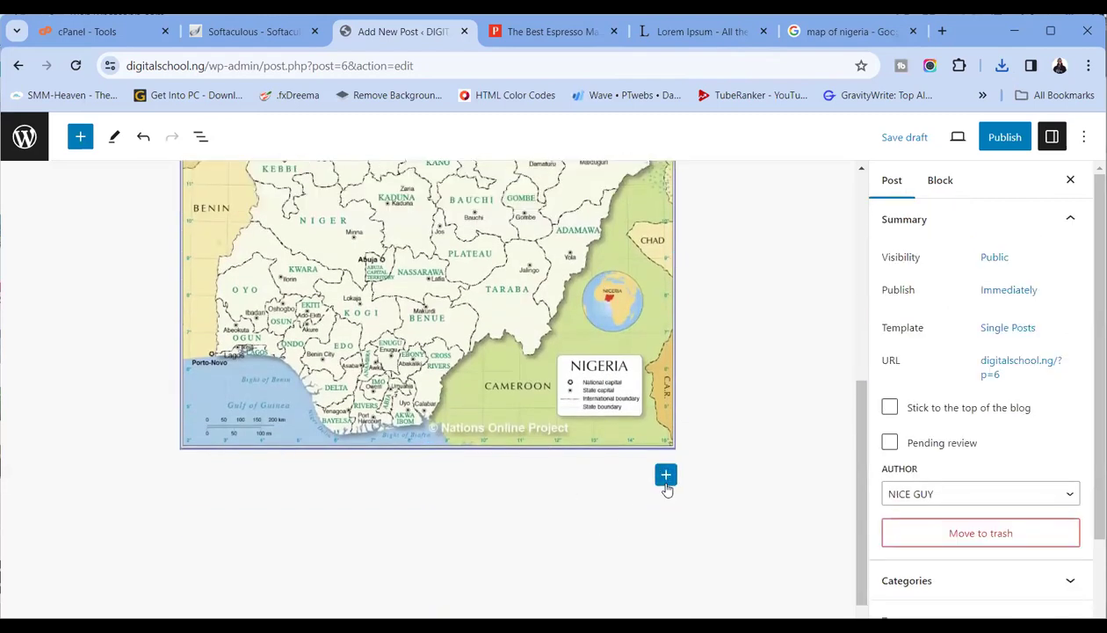
Add a paragraph below the map and paste the Lorem Ipsum text into it.
left_click(665, 475)
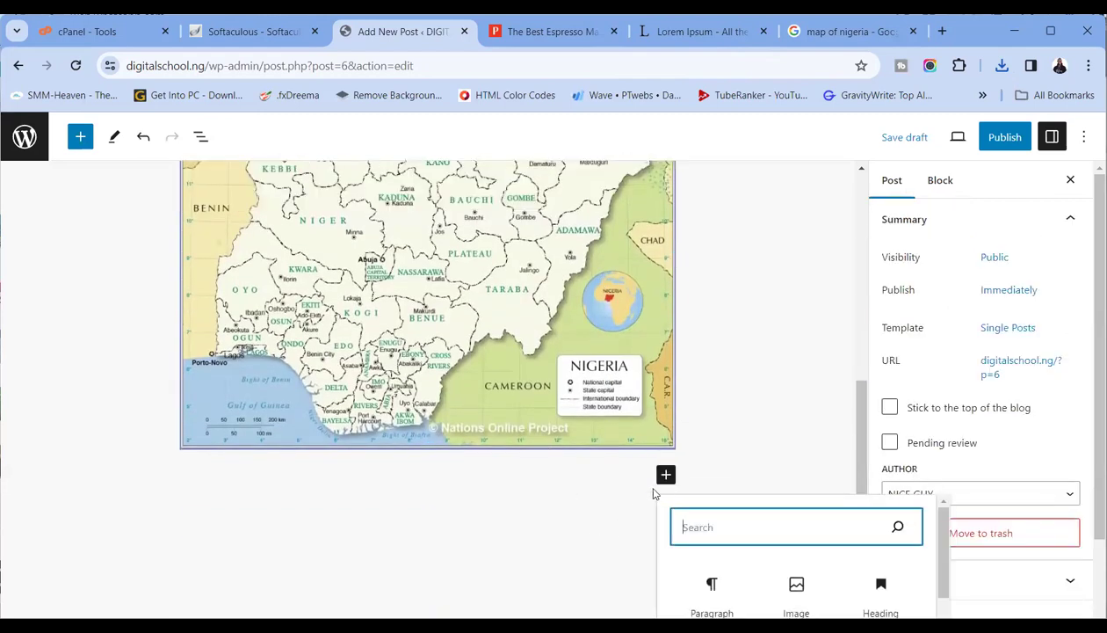
scroll(729, 524, "down", 1)
left_click(716, 522)
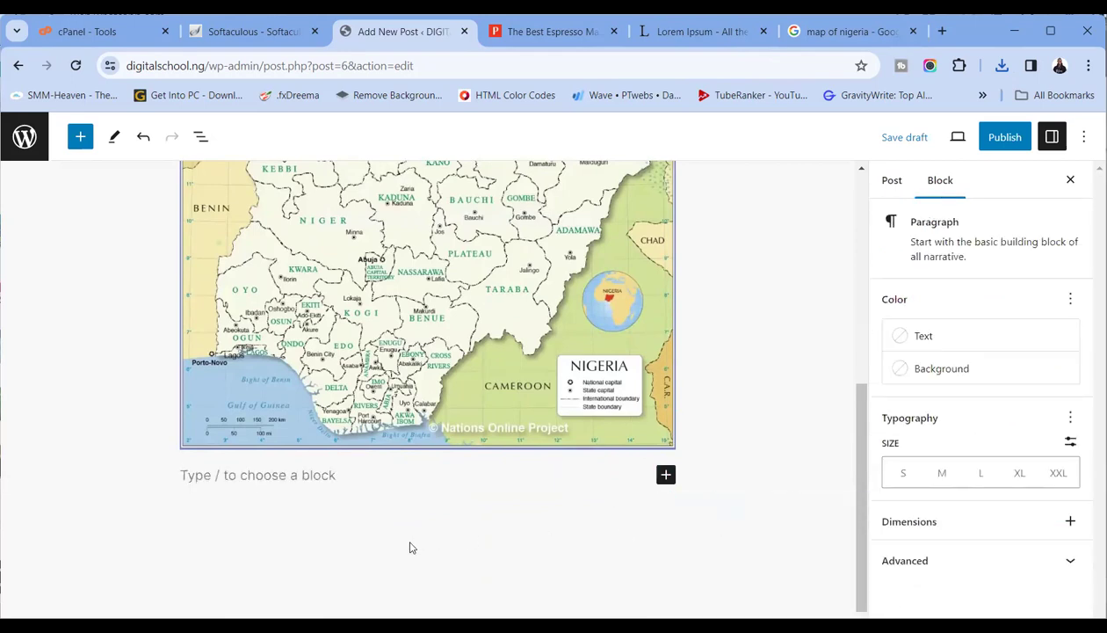
key("ctrl+v")
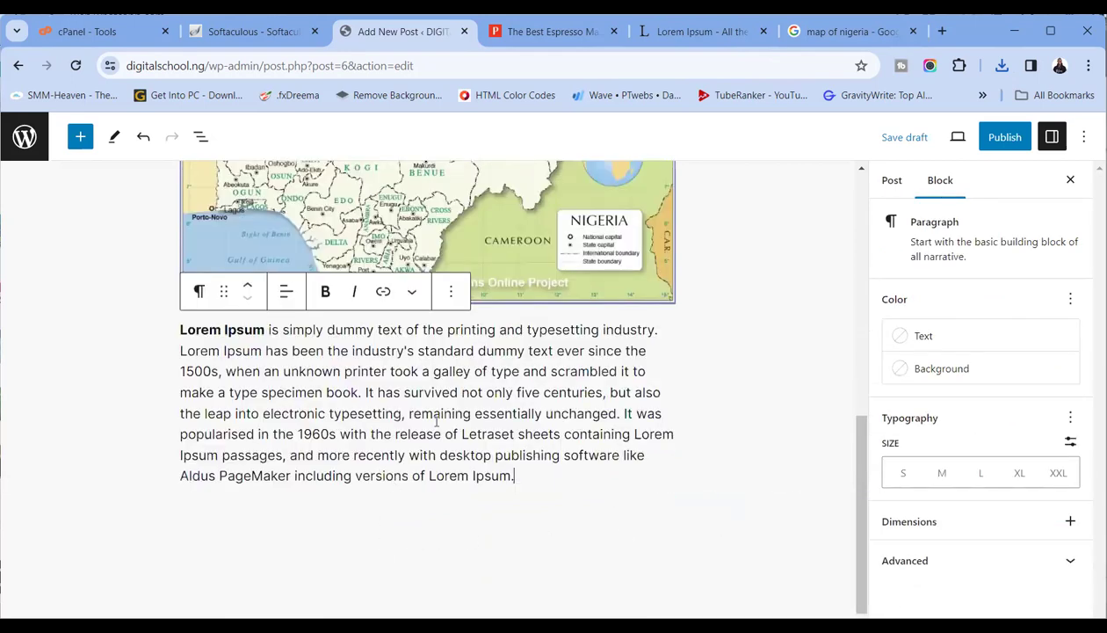
scroll(437, 422, "up", 10)
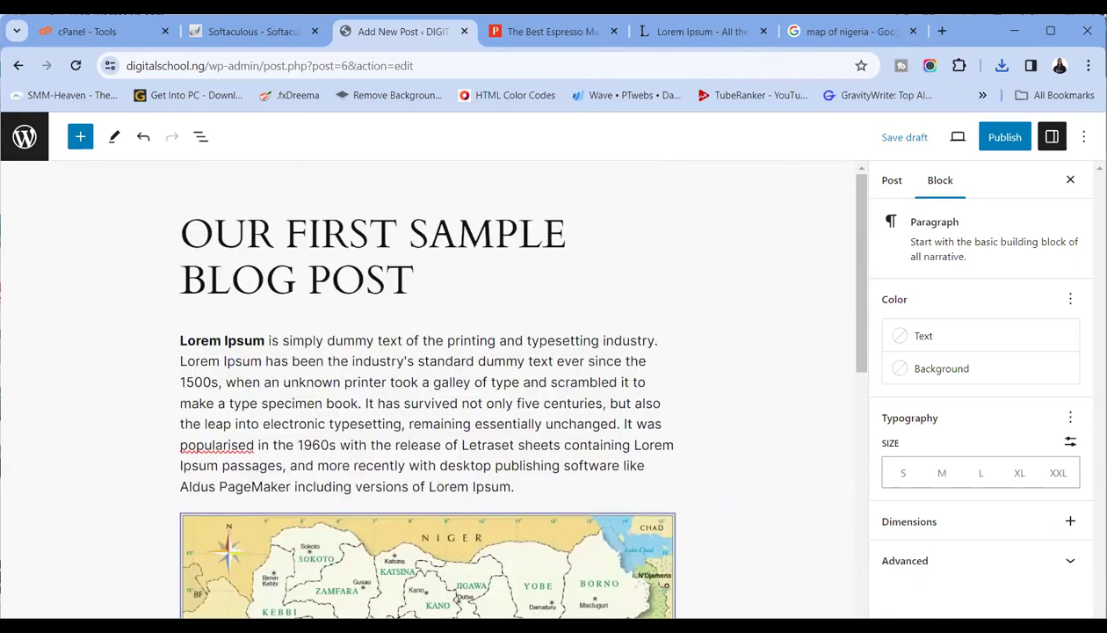
scroll(612, 336, "down", 4)
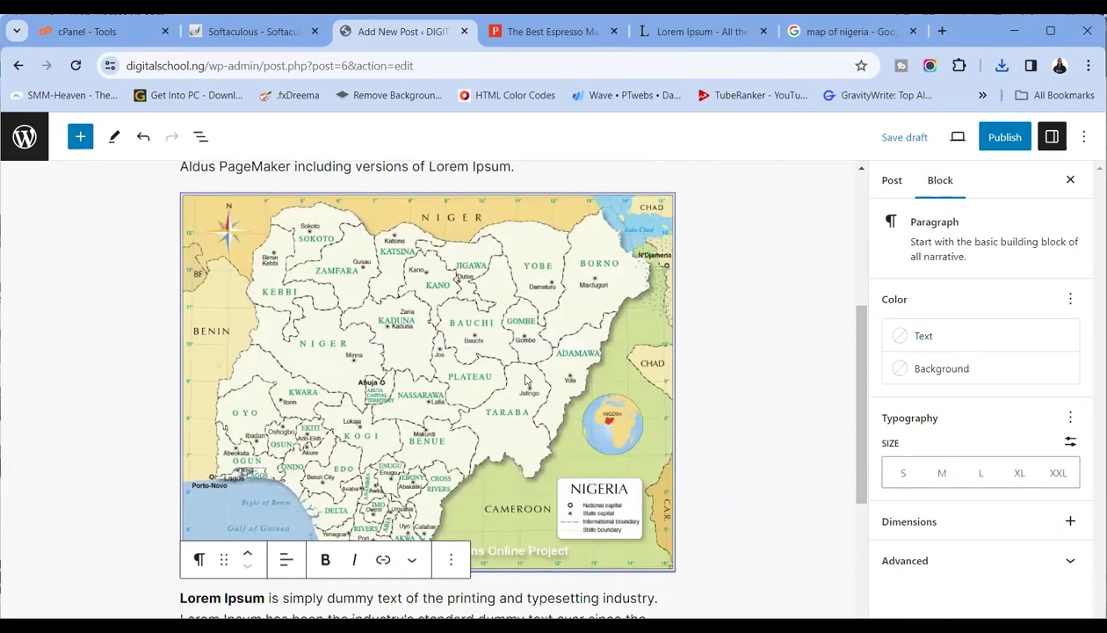
scroll(525, 380, "up", 4)
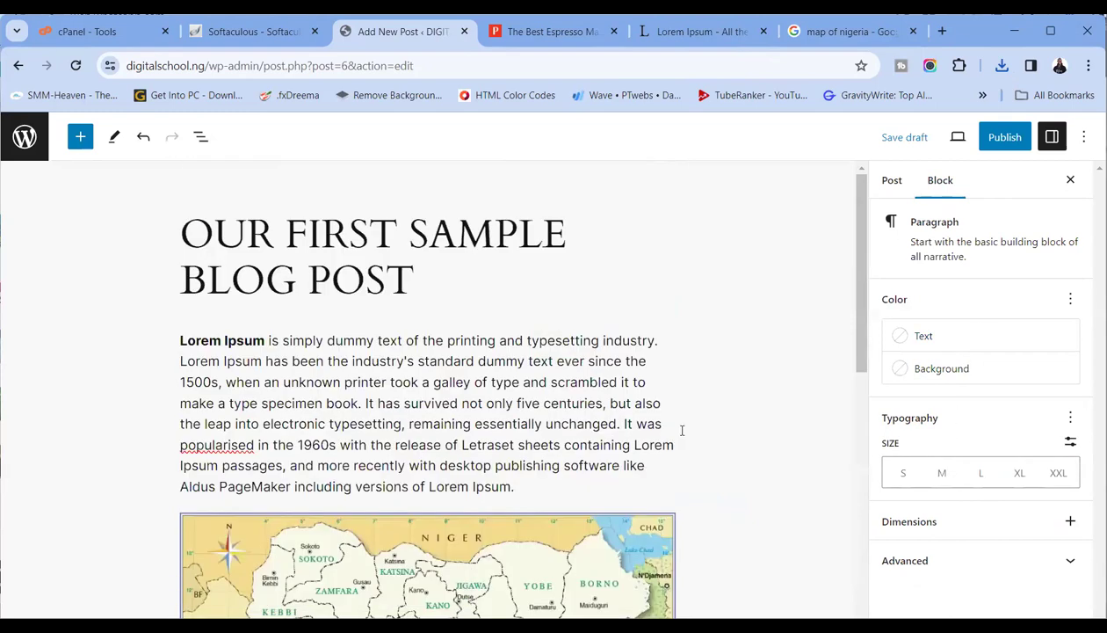
Preview the post in a new tab and inspect its title, author byline and Uncategorized category.
left_click(954, 135)
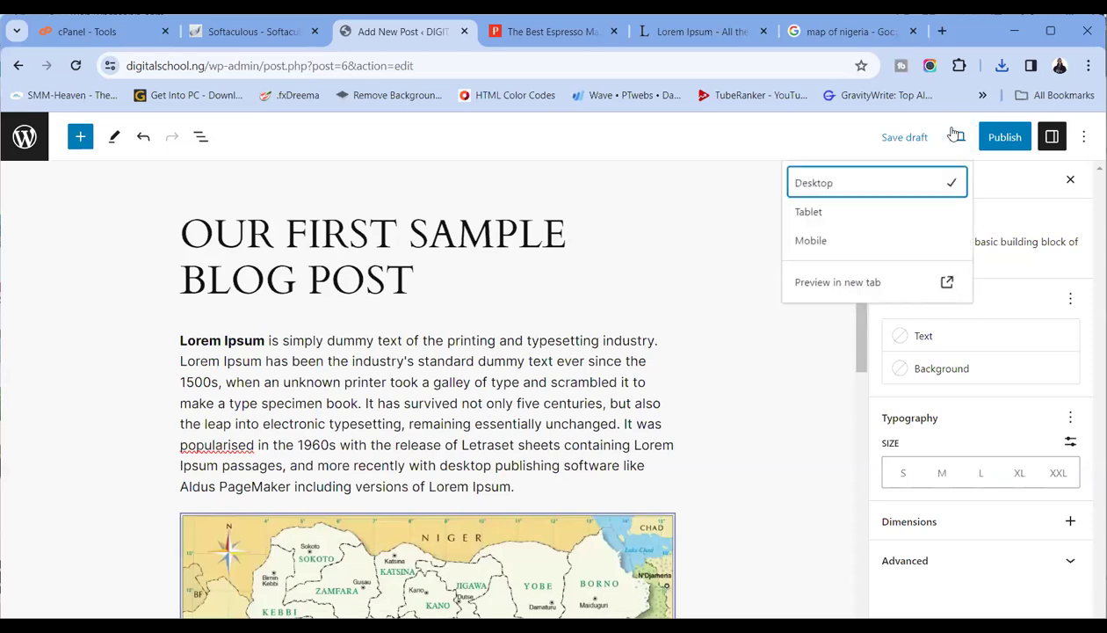
left_click(885, 283)
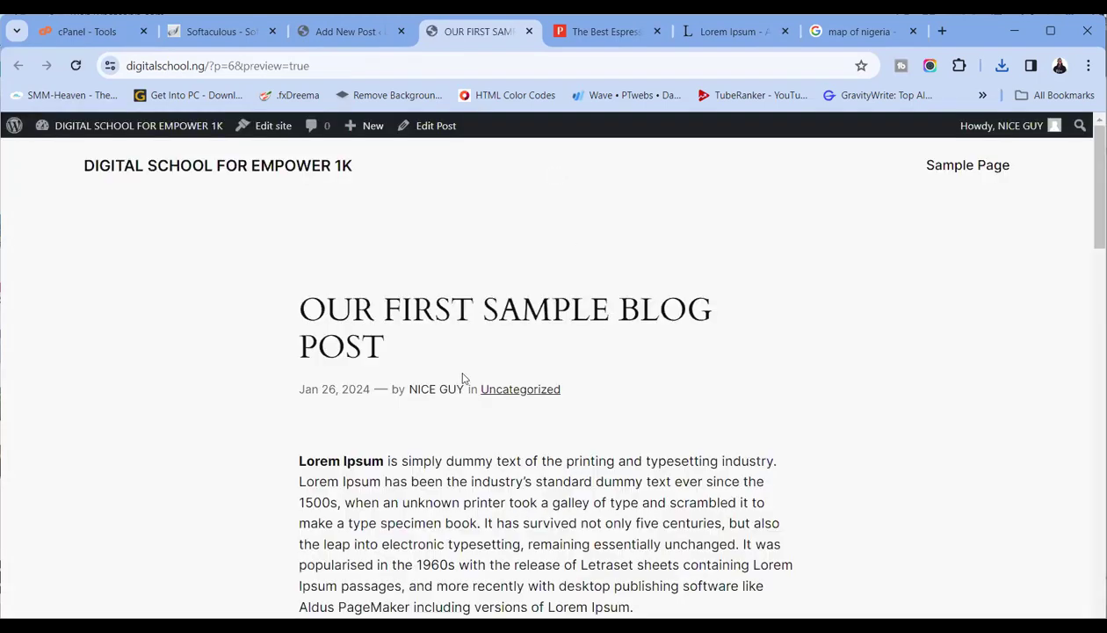
left_click_drag(301, 305, 388, 351)
scroll(499, 321, "down", 1)
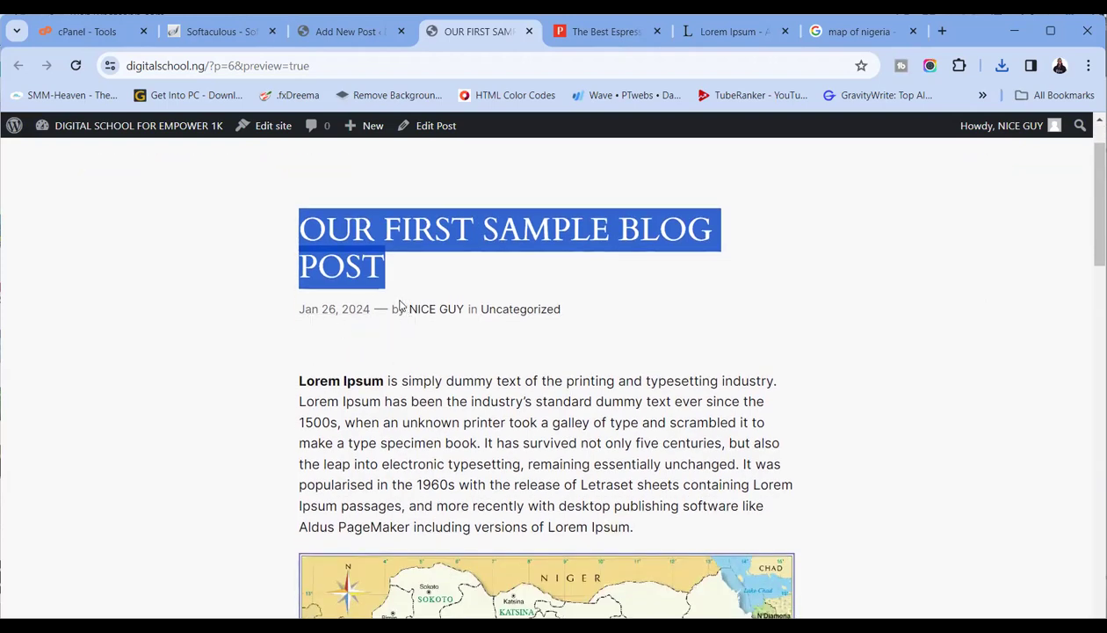
left_click_drag(408, 309, 468, 318)
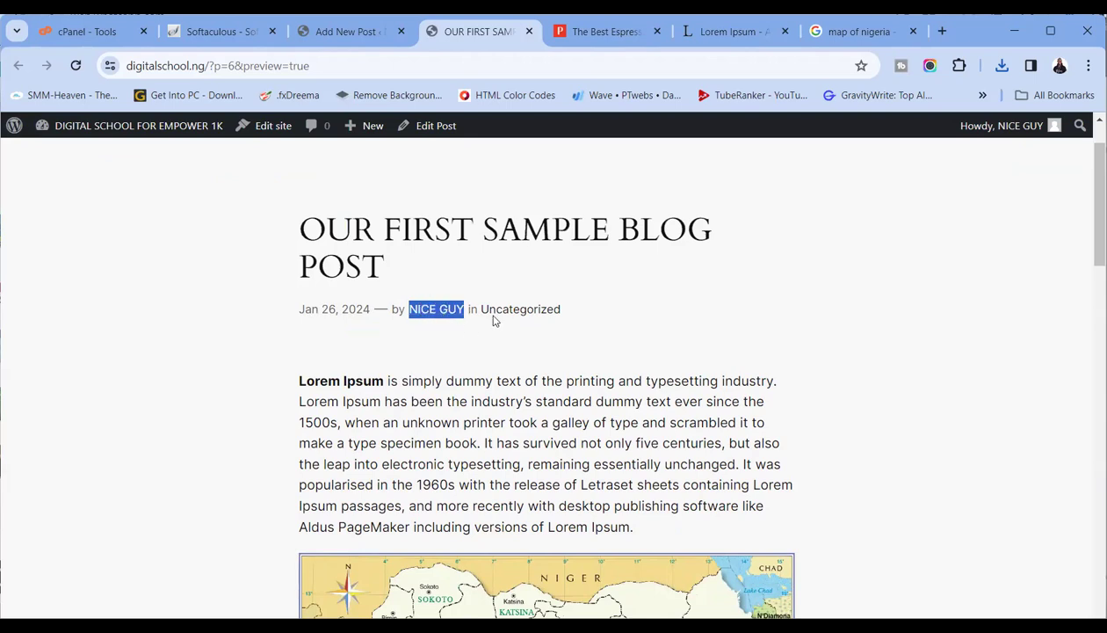
left_click_drag(587, 312, 483, 312)
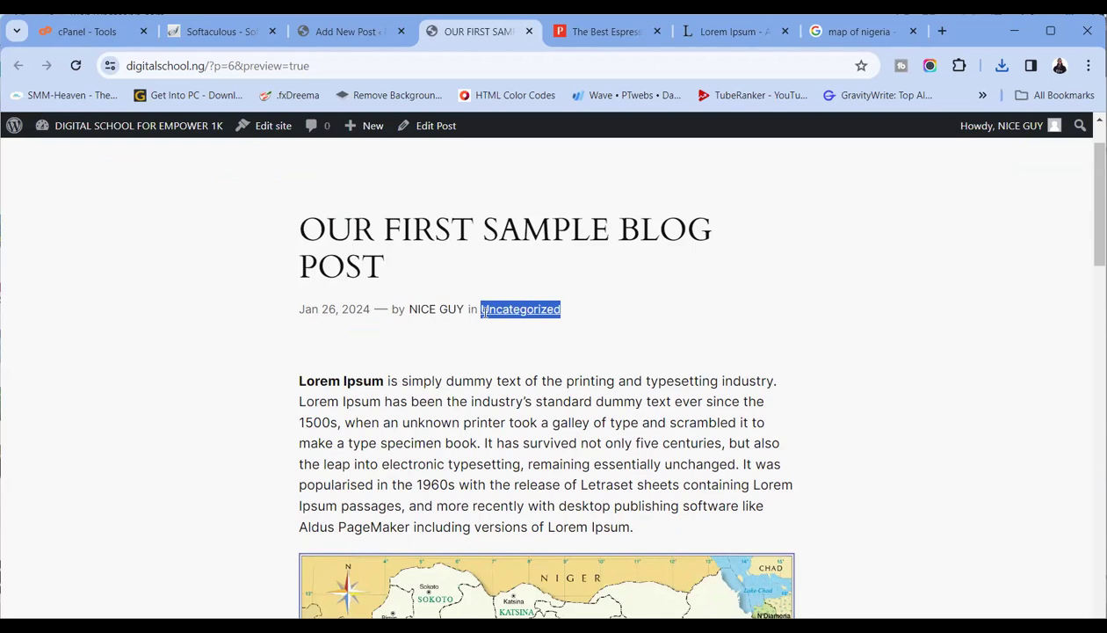
left_click(366, 371)
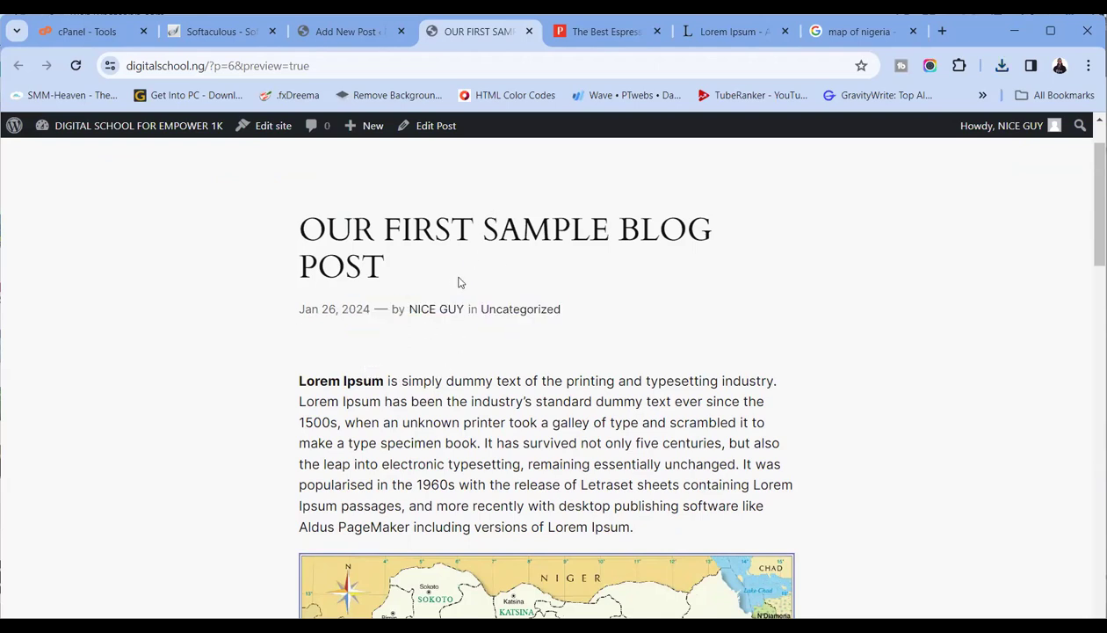
Scroll through the previewed post's map and text, then return to the post editor.
left_click_drag(583, 303, 475, 309)
scroll(427, 421, "down", 1)
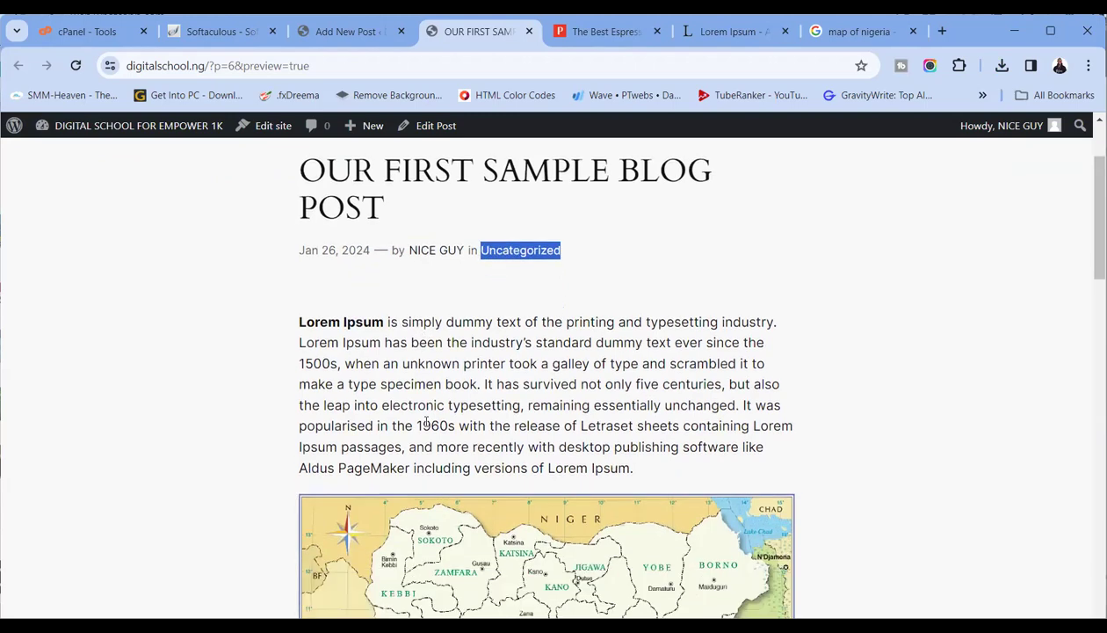
scroll(426, 422, "down", 13)
scroll(445, 438, "down", 3)
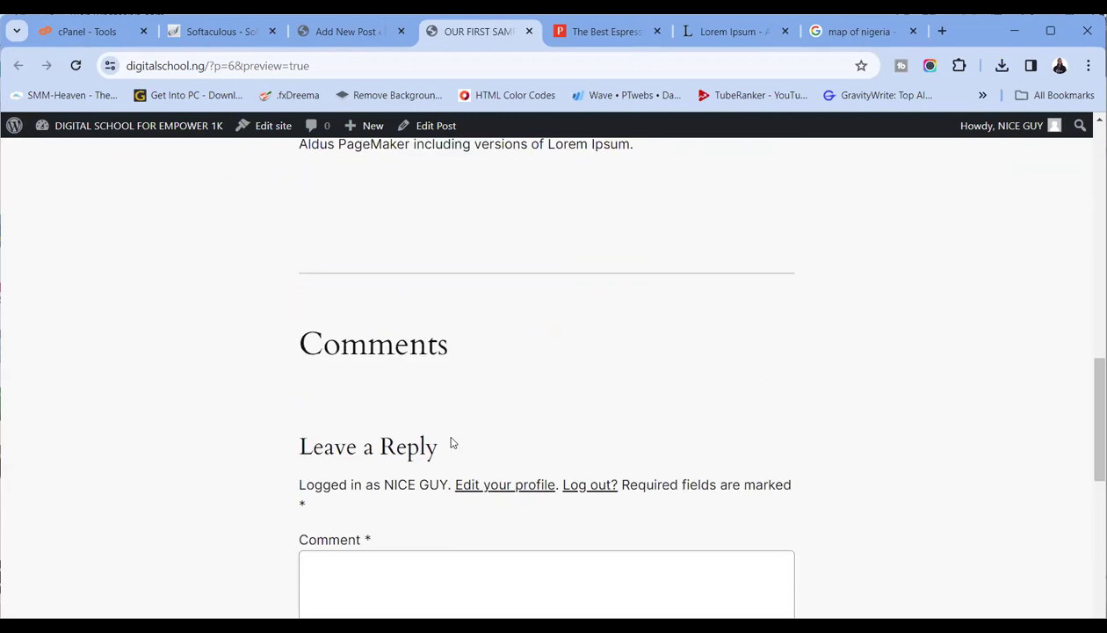
scroll(453, 443, "down", 3)
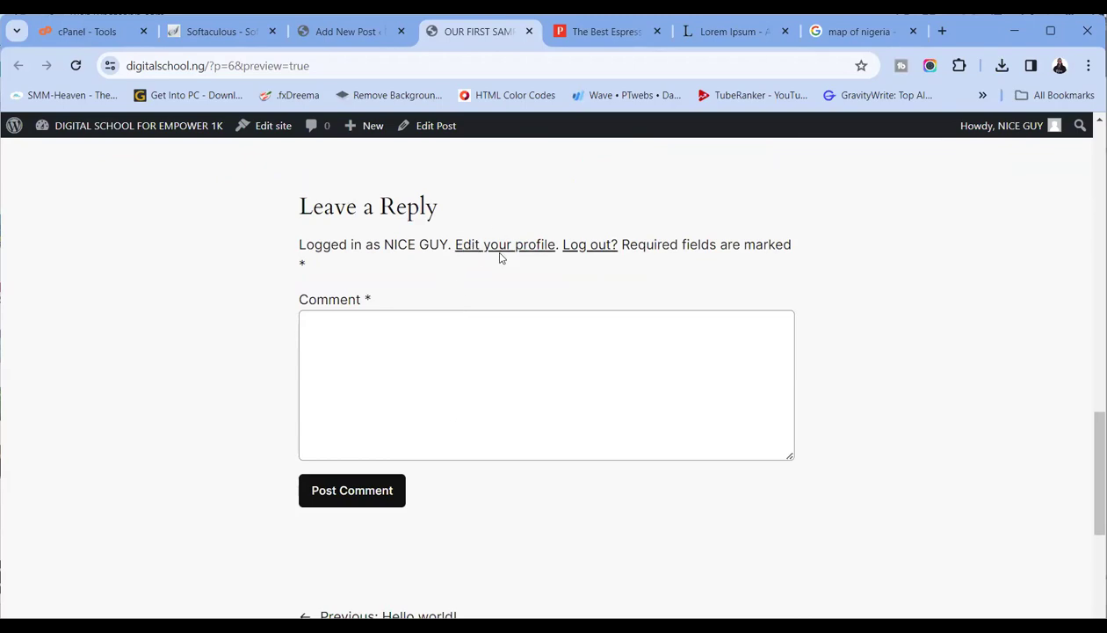
scroll(499, 262, "up", 6)
scroll(494, 262, "up", 9)
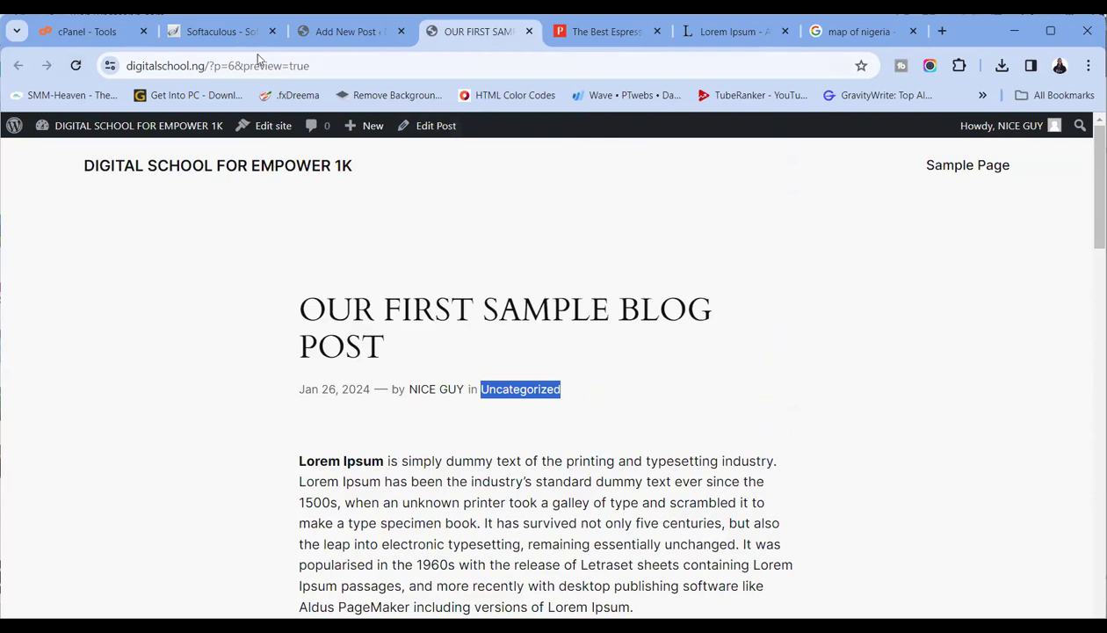
left_click(343, 32)
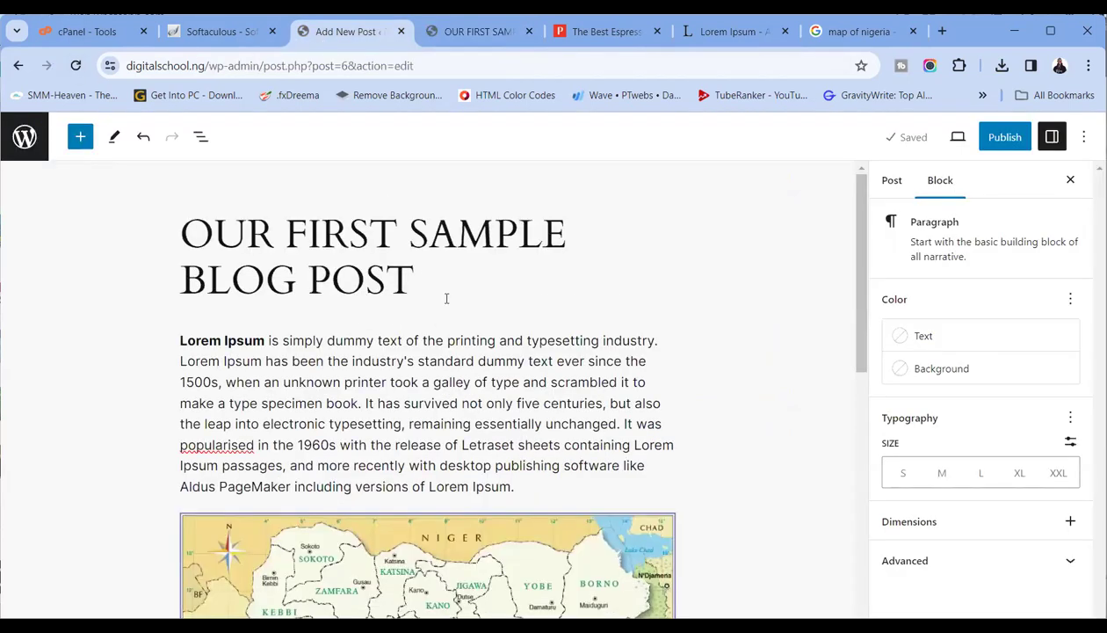
Publish OUR FIRST SAMPLE BLOG POST, close the publish summary and settings sidebar, and exit the editor.
left_click(995, 139)
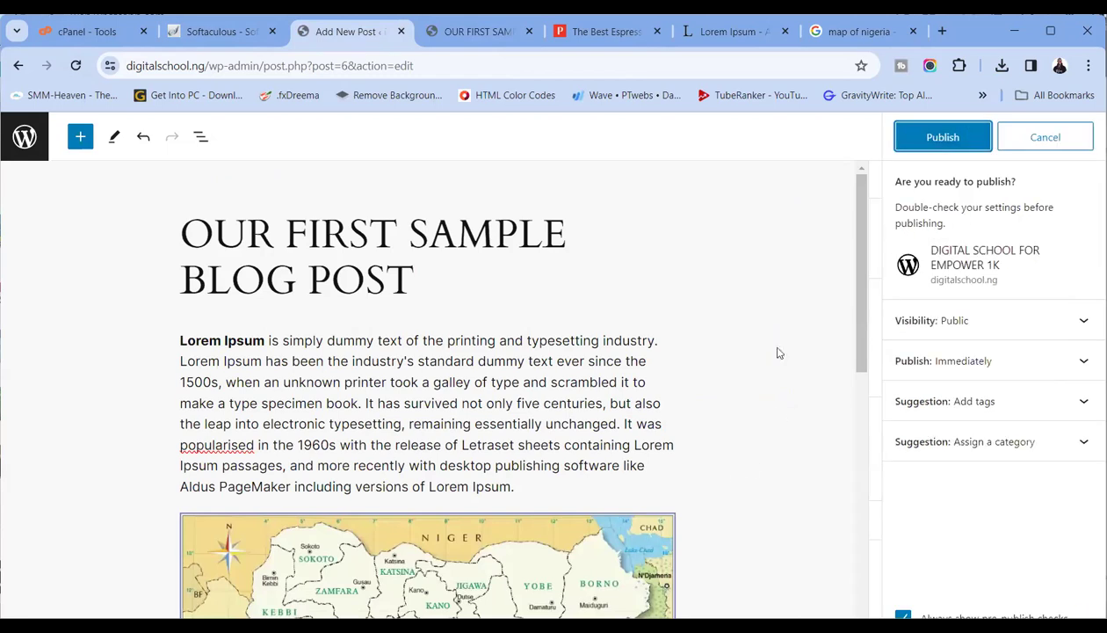
left_click(943, 143)
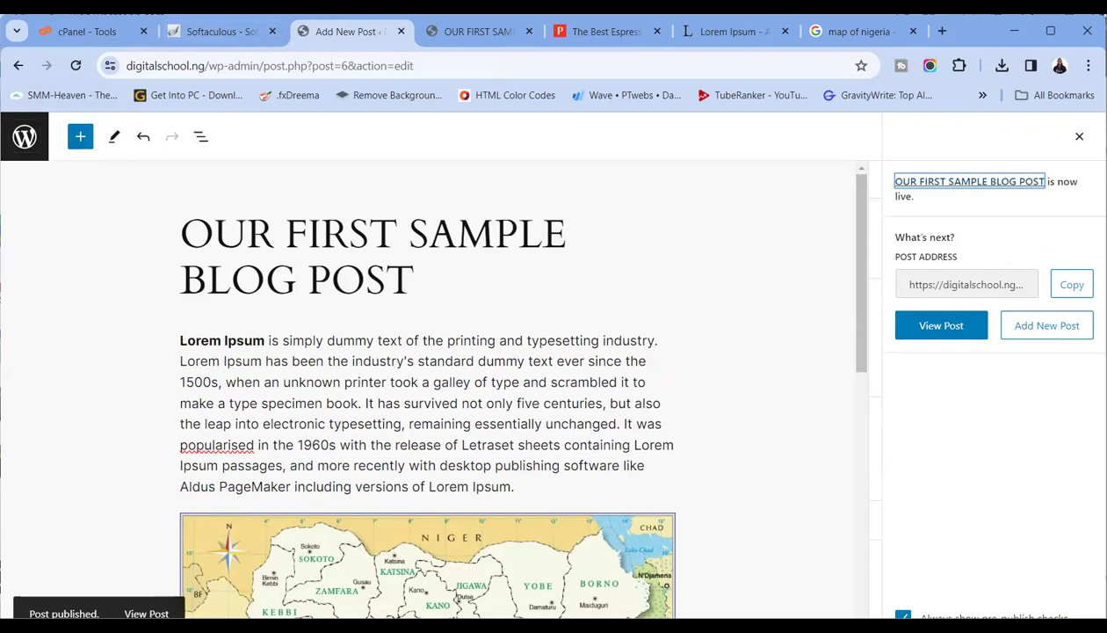
left_click(1075, 138)
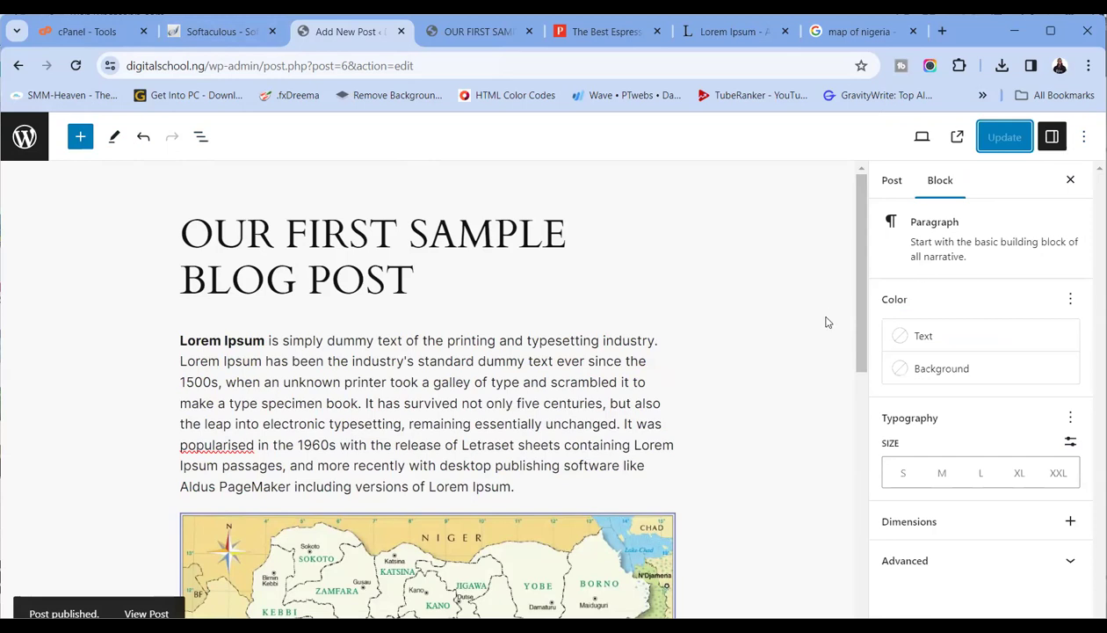
left_click(1067, 181)
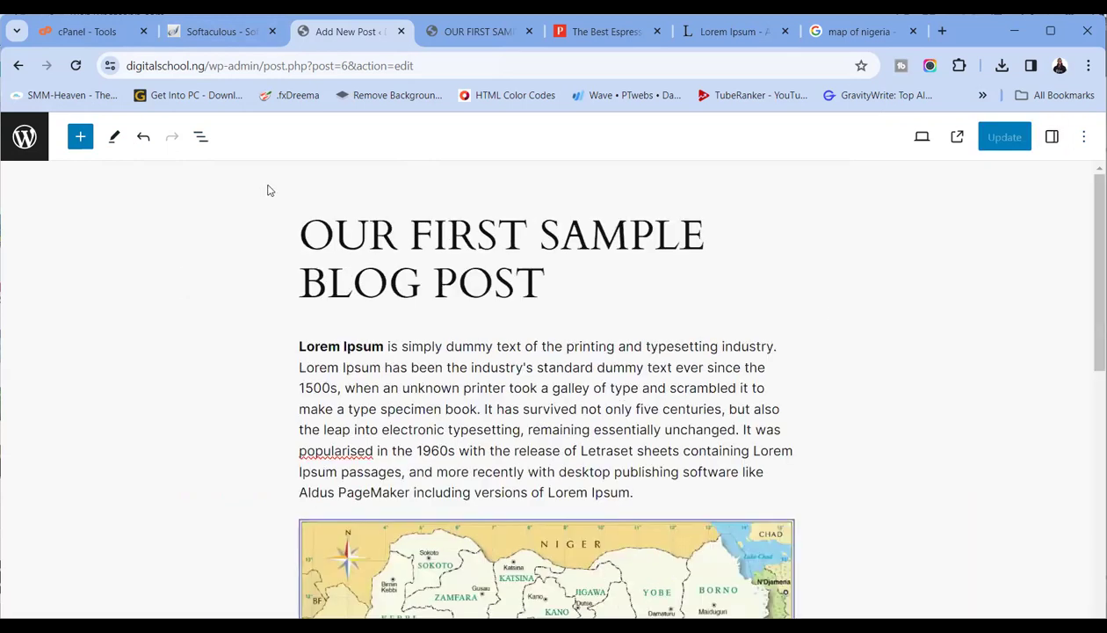
left_click(24, 135)
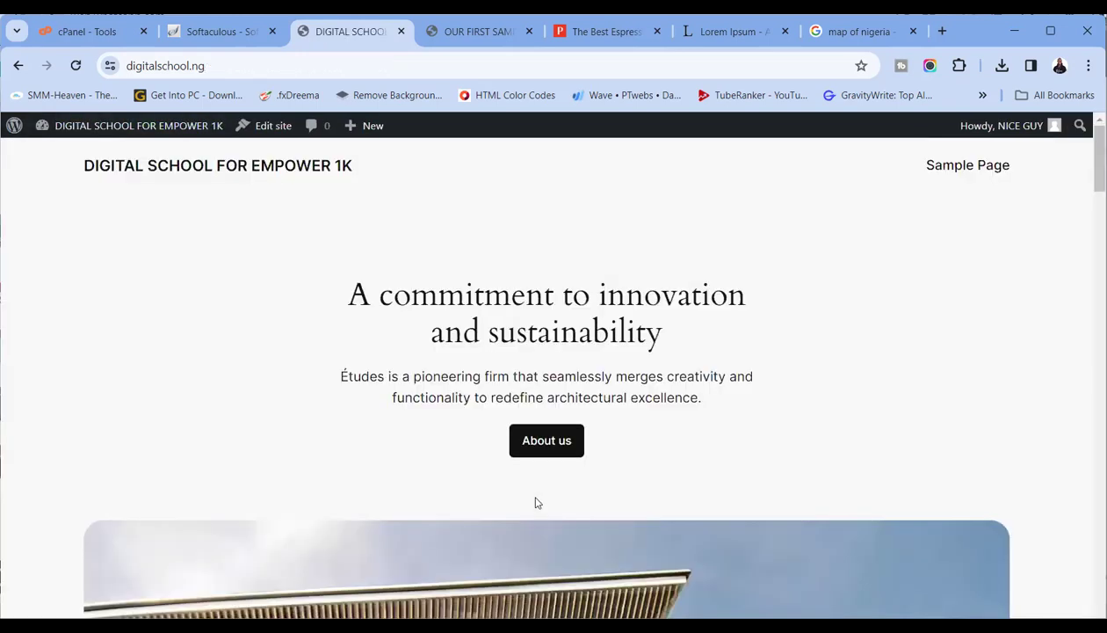
Scroll the live homepage down to the footer and back up, then return to the admin Dashboard.
scroll(541, 475, "down", 20)
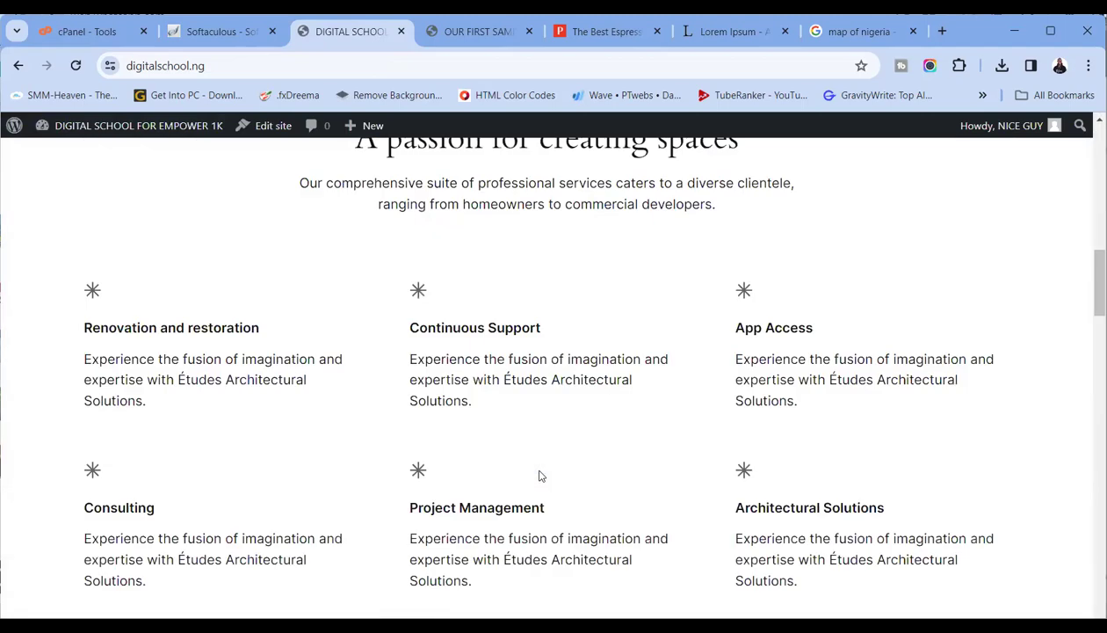
scroll(539, 476, "down", 10)
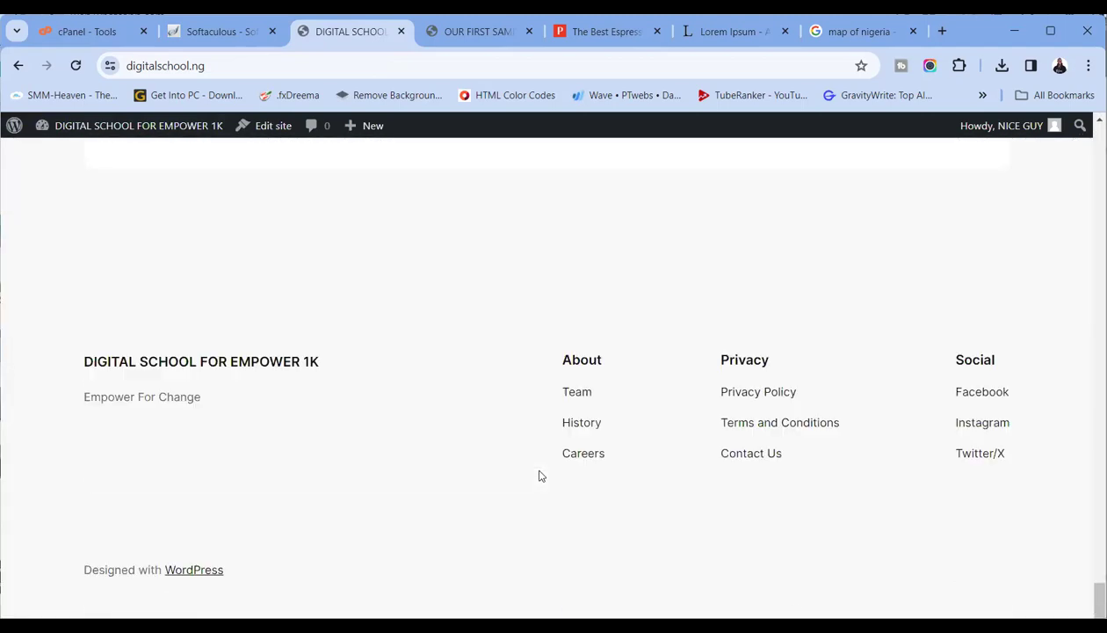
scroll(540, 476, "up", 20)
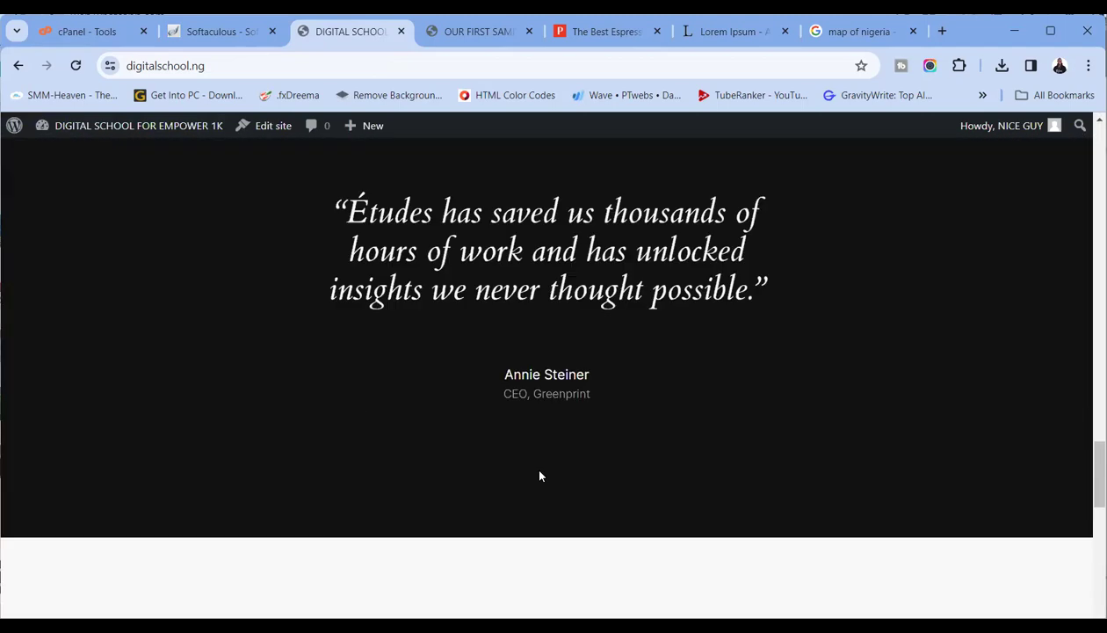
scroll(541, 475, "up", 20)
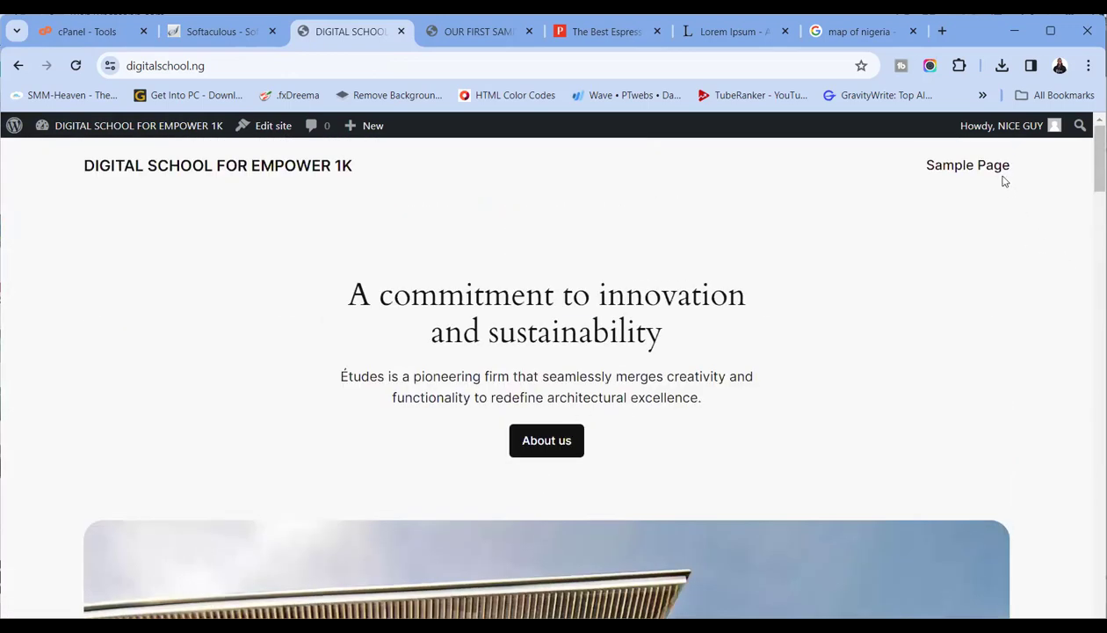
mouse_move(112, 132)
left_click(91, 153)
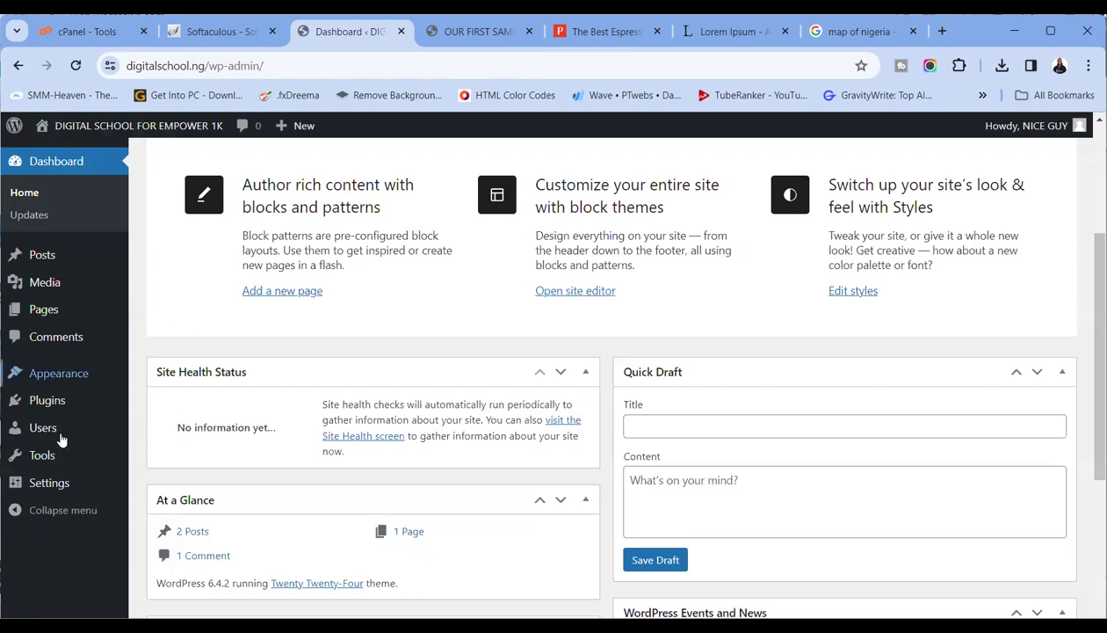
Look over the Tools > Import list of importers, then open Tools > Export.
mouse_move(39, 434)
mouse_move(39, 461)
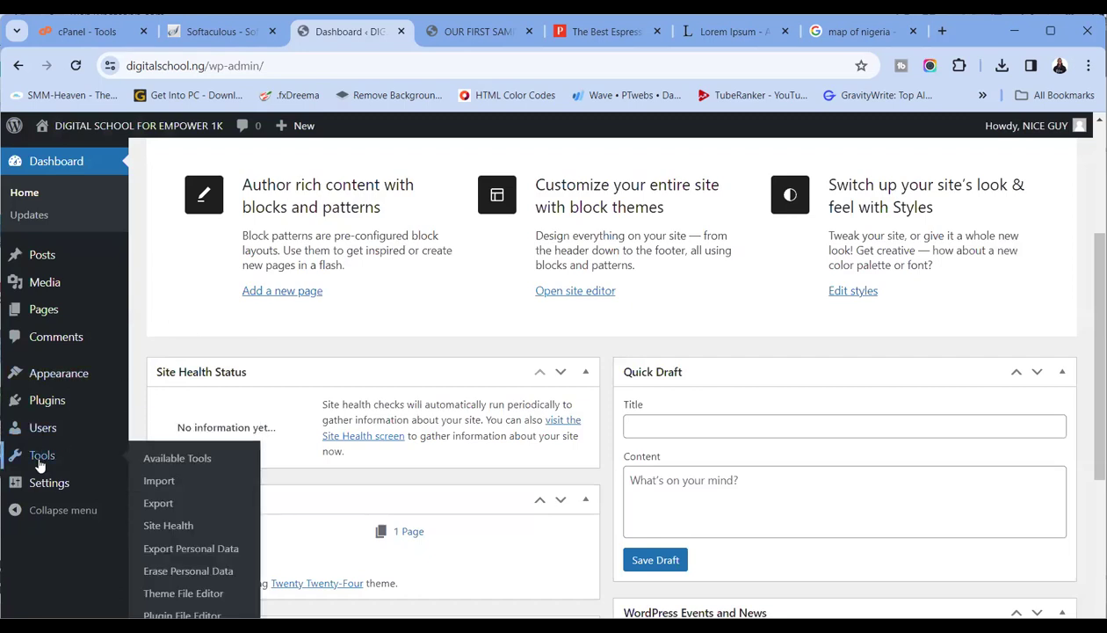
scroll(41, 466, "down", 1)
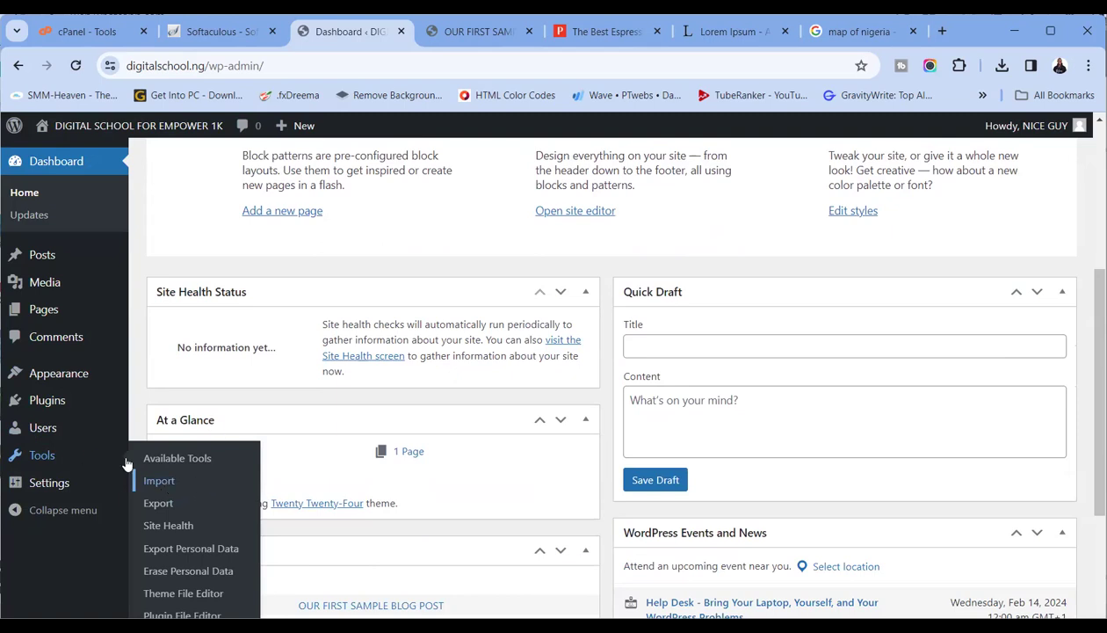
left_click(155, 481)
scroll(275, 322, "down", 1)
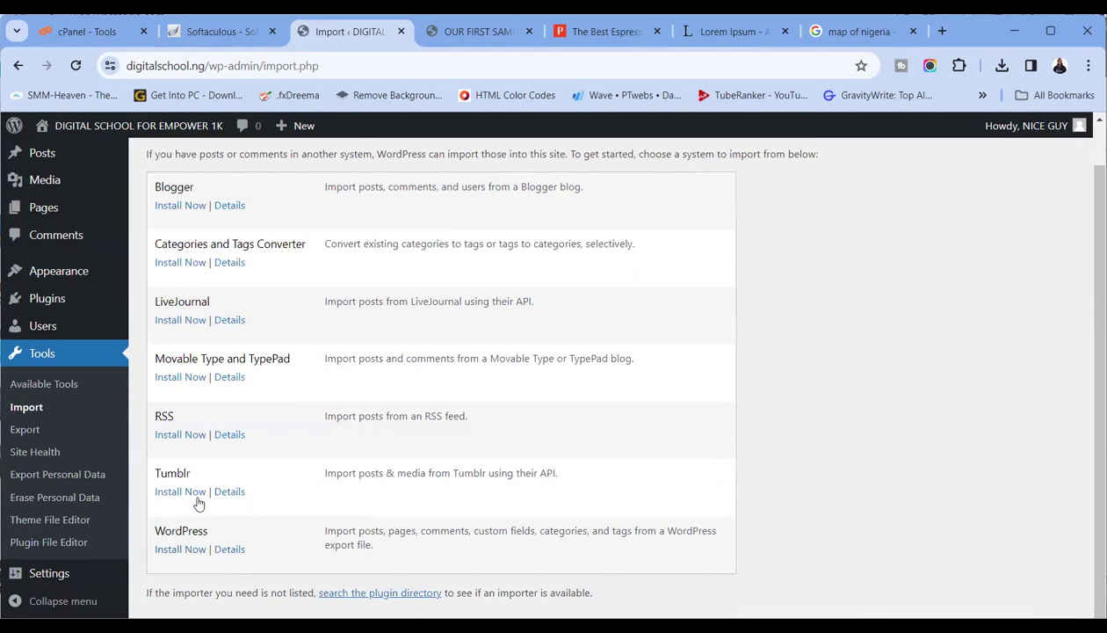
left_click(33, 429)
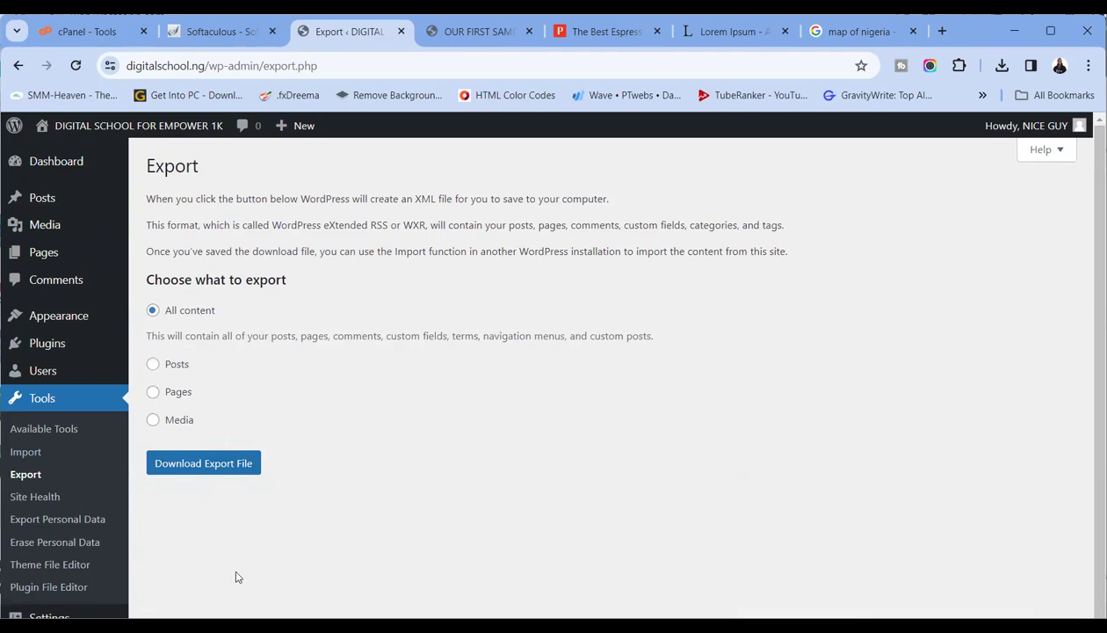
scroll(38, 525, "down", 1)
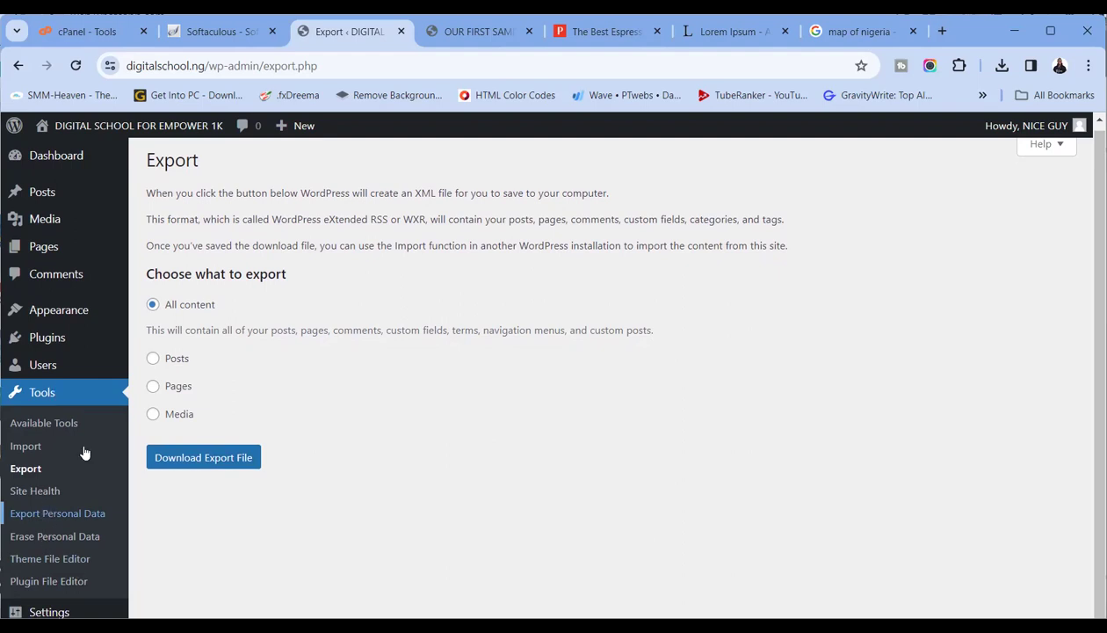
left_click(68, 567)
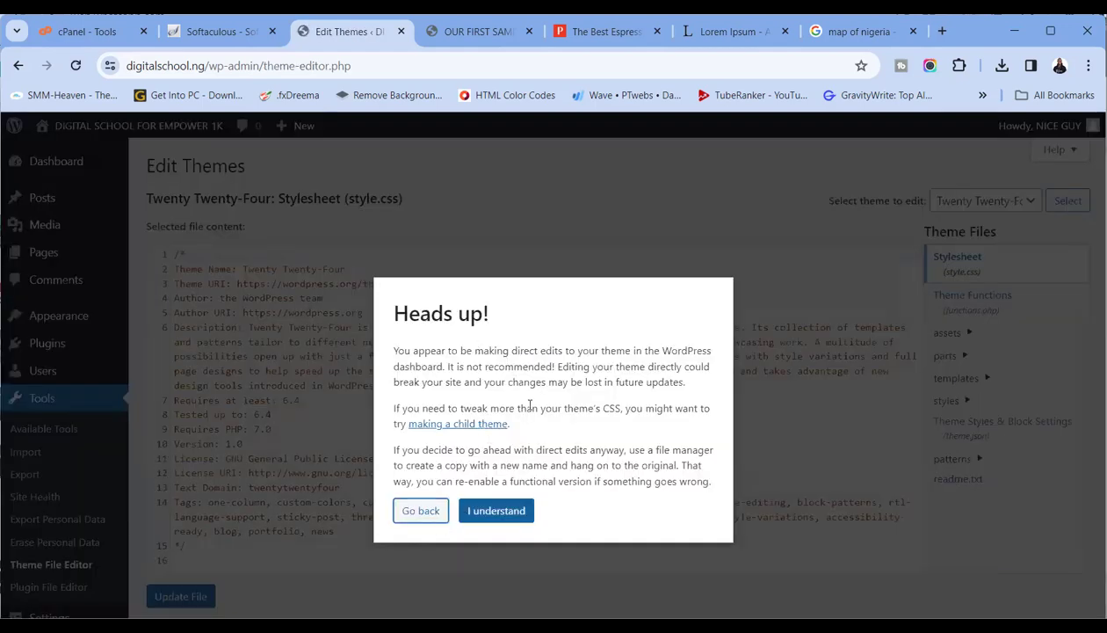
left_click_drag(395, 352, 655, 367)
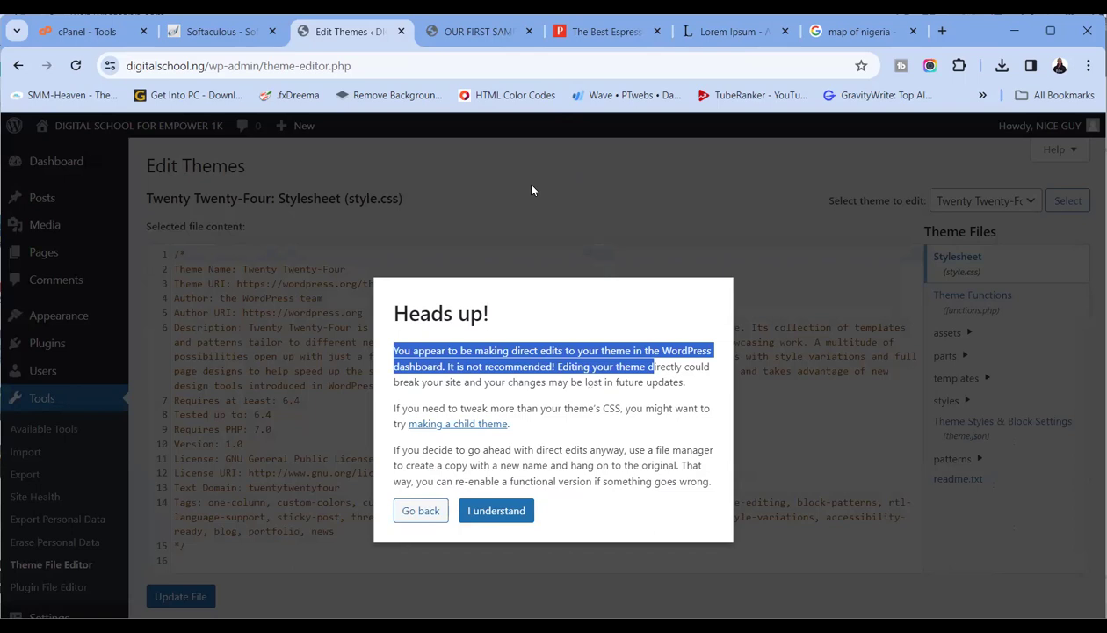
left_click(425, 512)
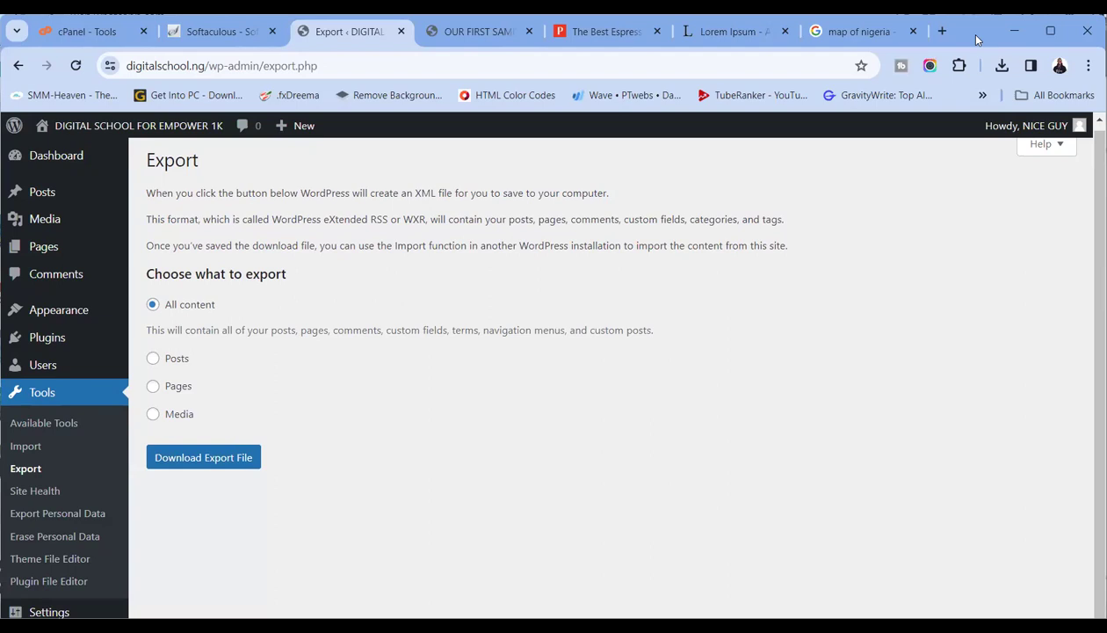
Review General Settings' site title, tagline and new-user default role, keeping Subscriber.
left_click(63, 613)
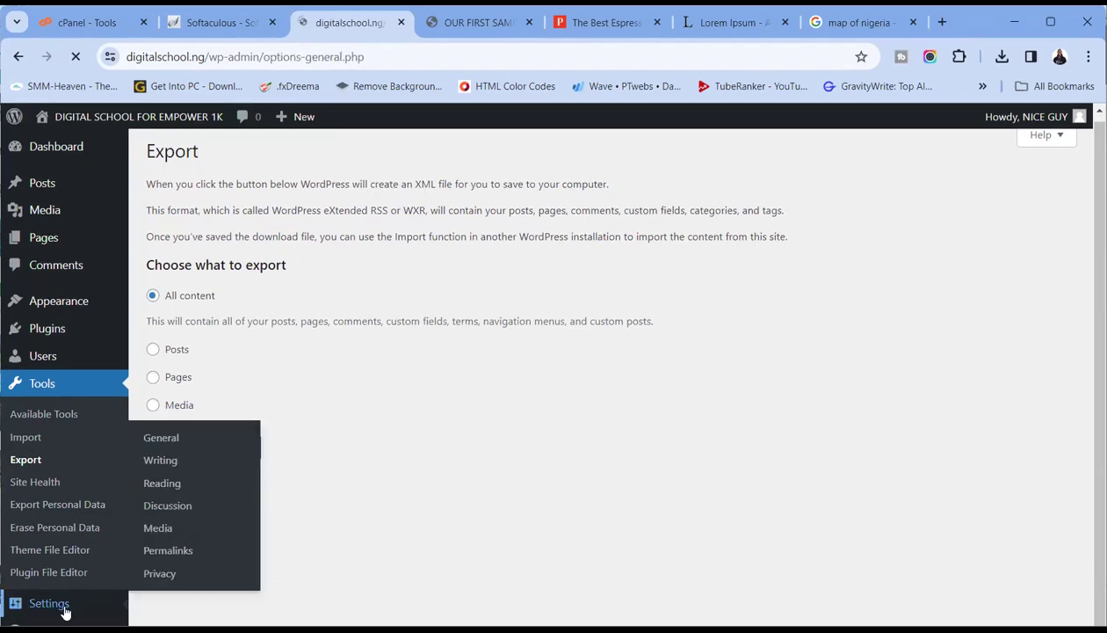
scroll(316, 374, "down", 6)
scroll(316, 371, "up", 6)
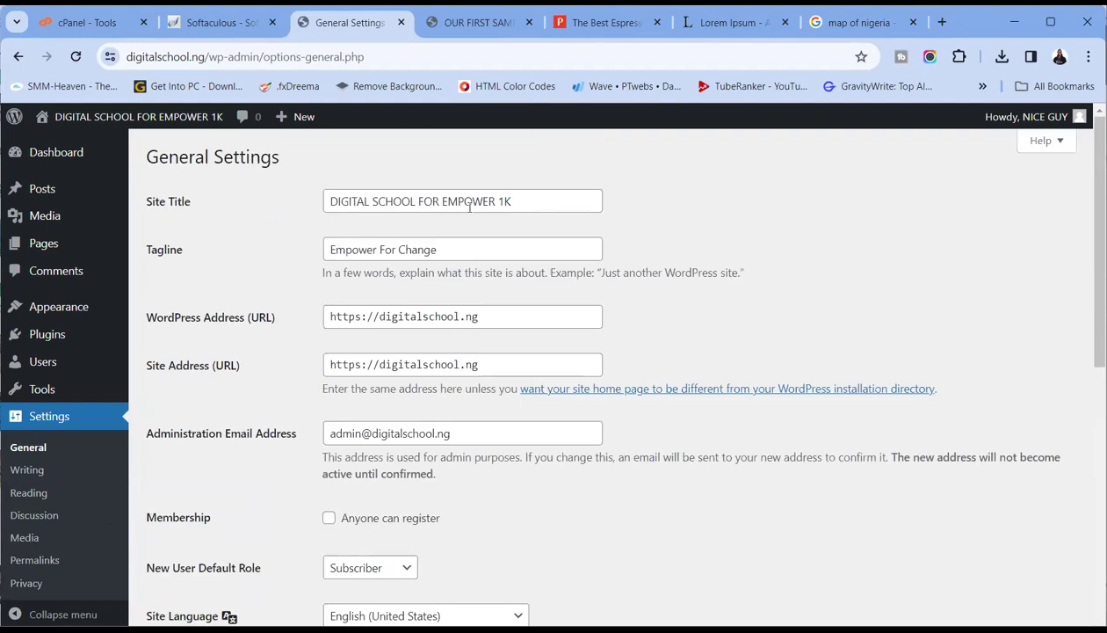
left_click_drag(515, 201, 326, 201)
left_click_drag(439, 250, 328, 249)
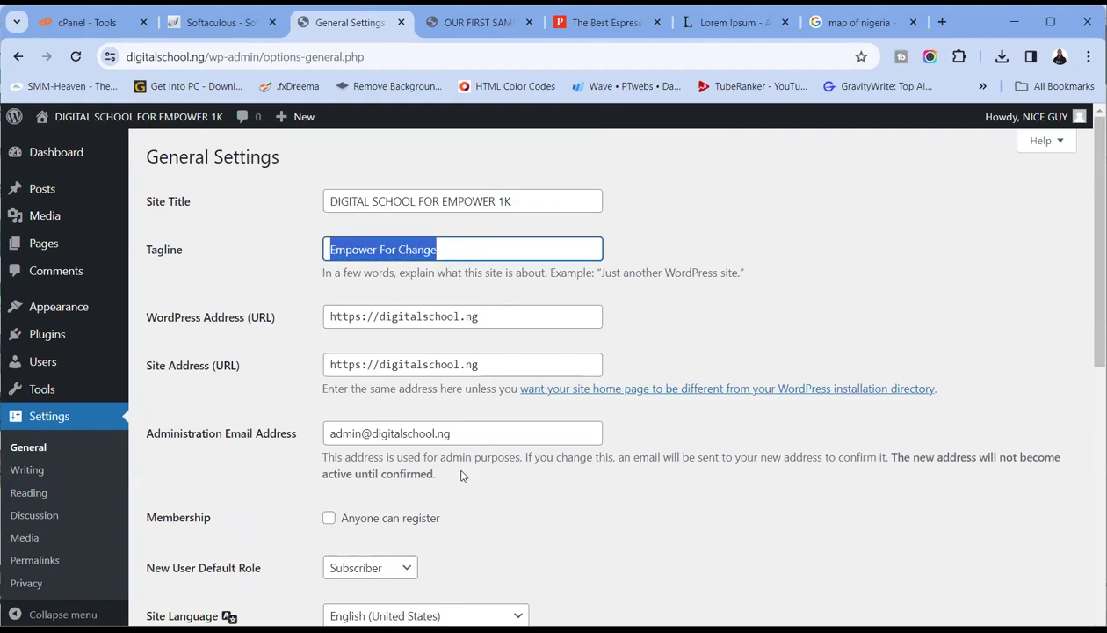
scroll(479, 487, "down", 1)
scroll(538, 435, "down", 2)
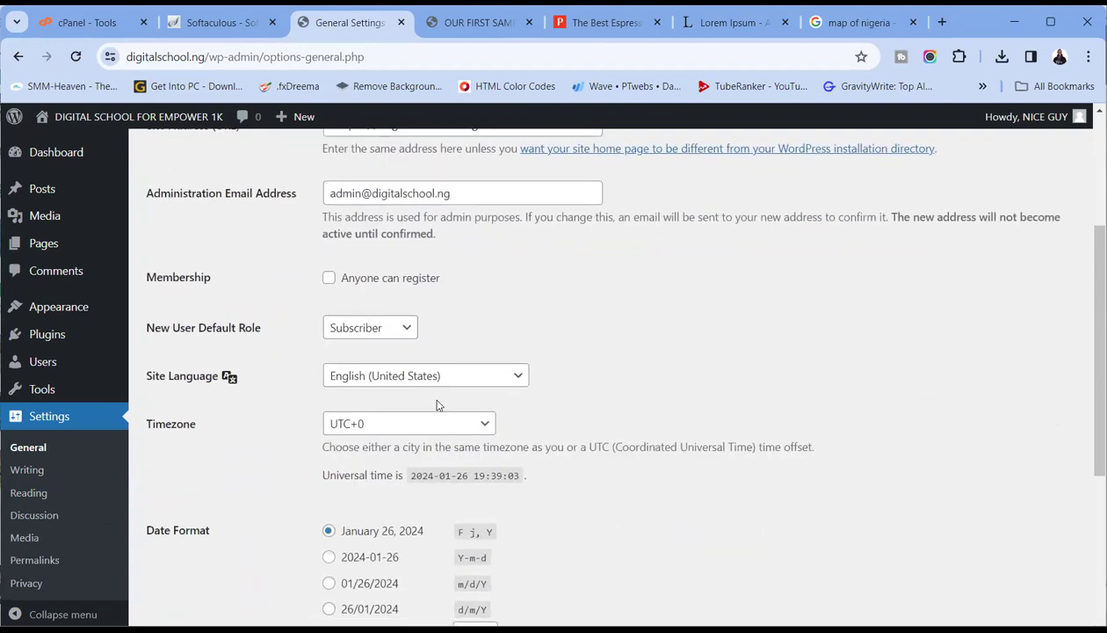
left_click(402, 330)
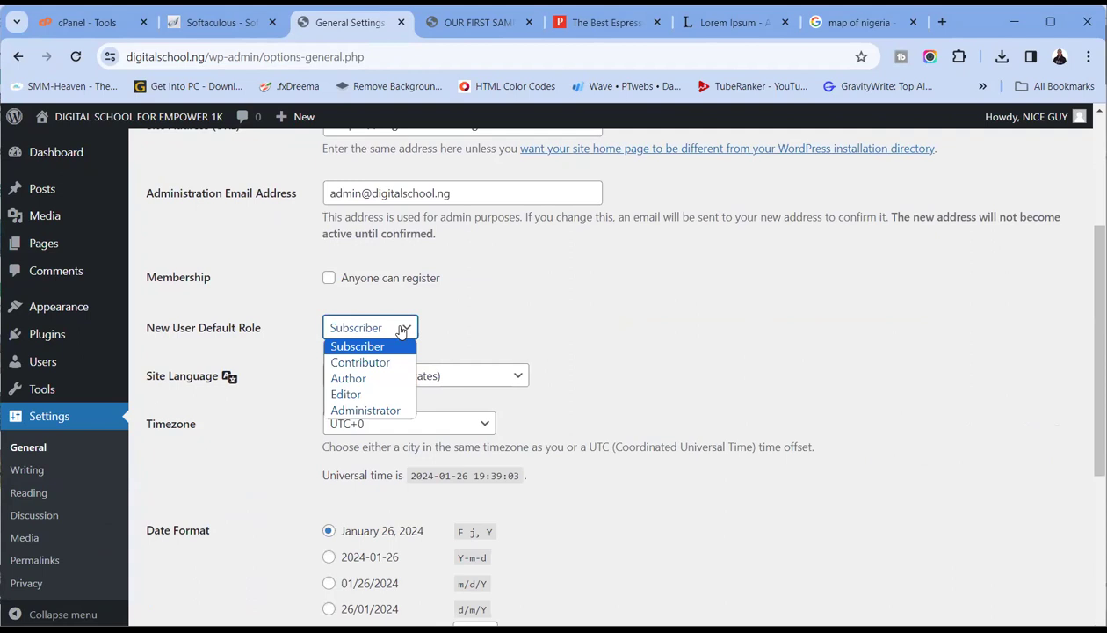
left_click(410, 310)
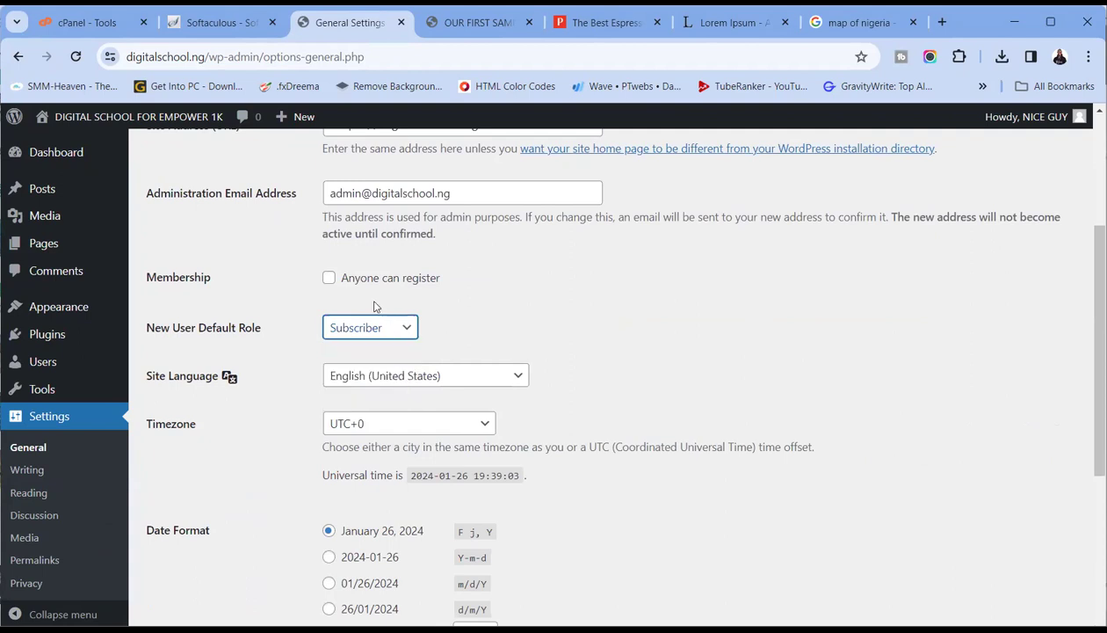
Set the timezone to UTC+1 and save the general settings.
left_click(472, 430)
scroll(435, 297, "down", 4)
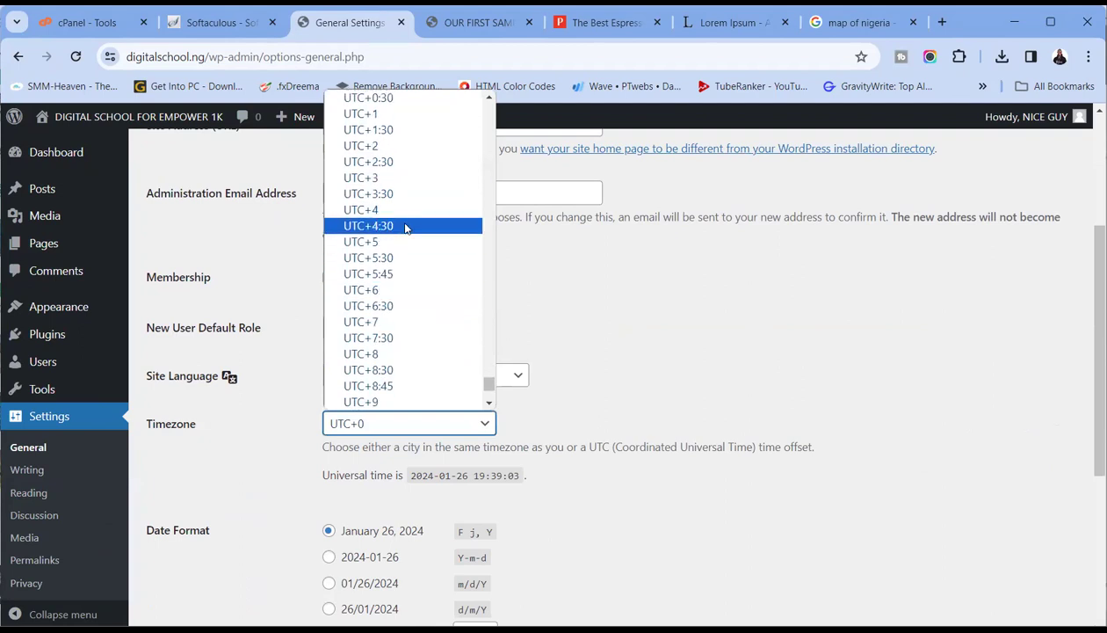
left_click(379, 121)
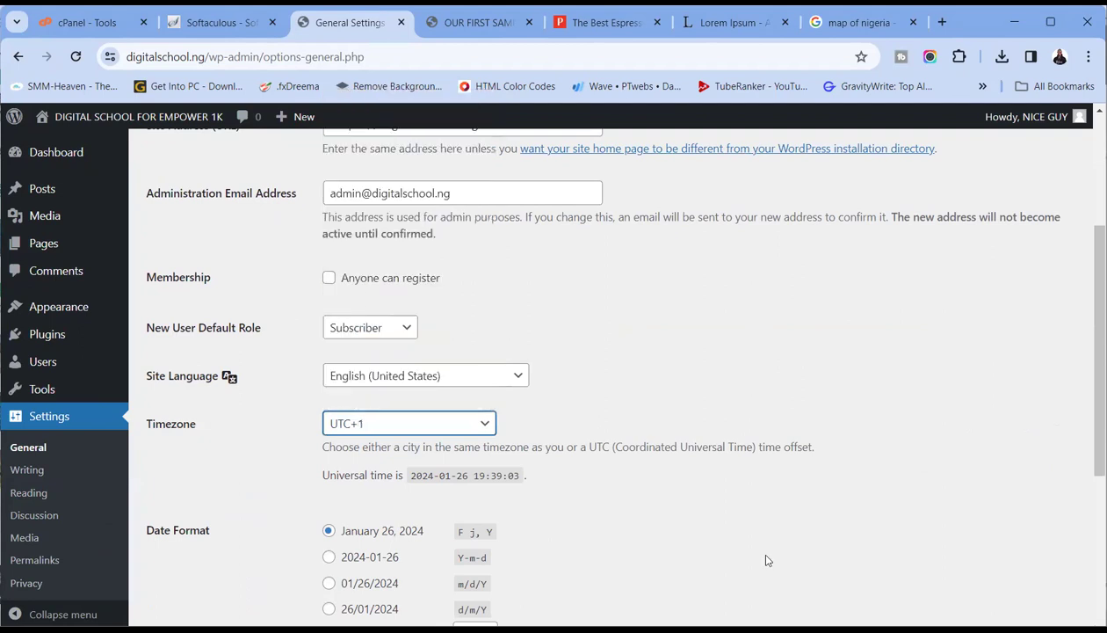
scroll(761, 492, "down", 3)
scroll(519, 444, "down", 2)
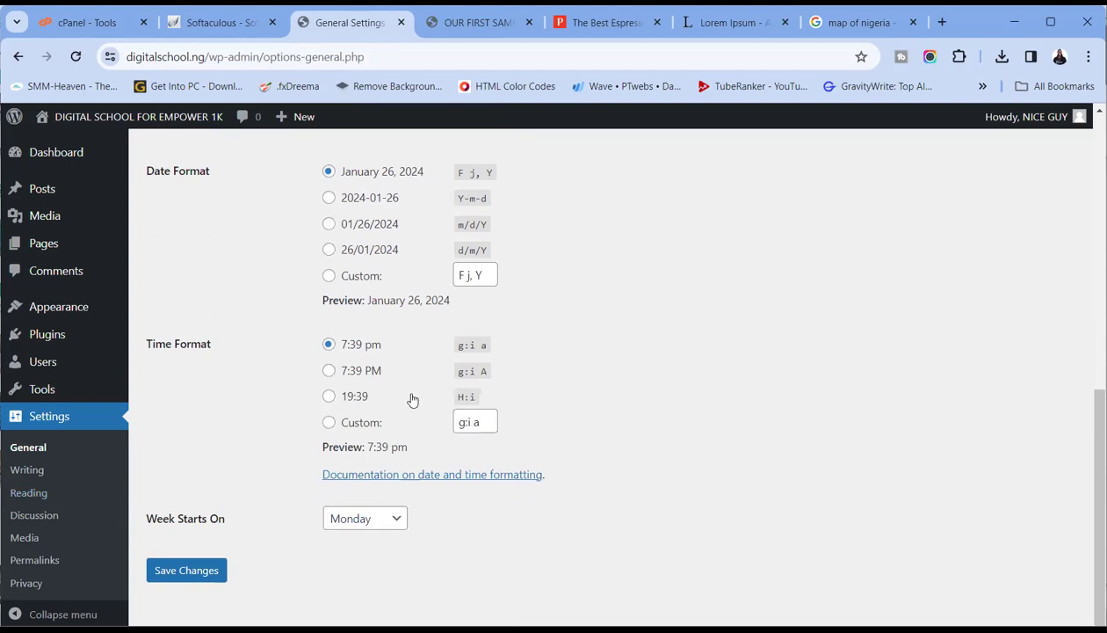
scroll(413, 443, "up", 7)
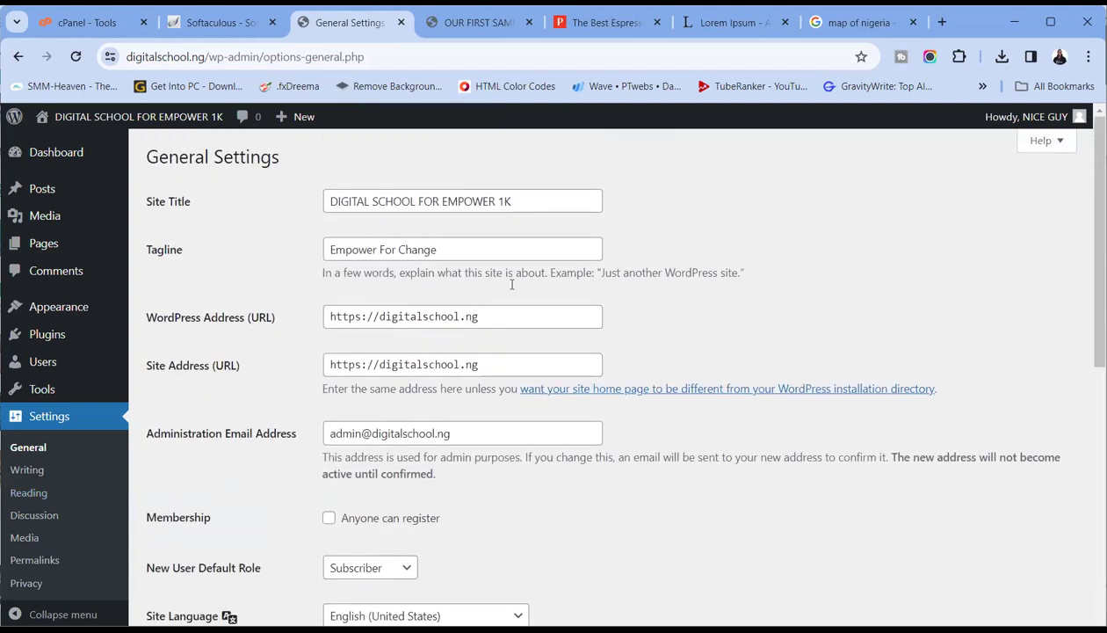
scroll(431, 395, "down", 7)
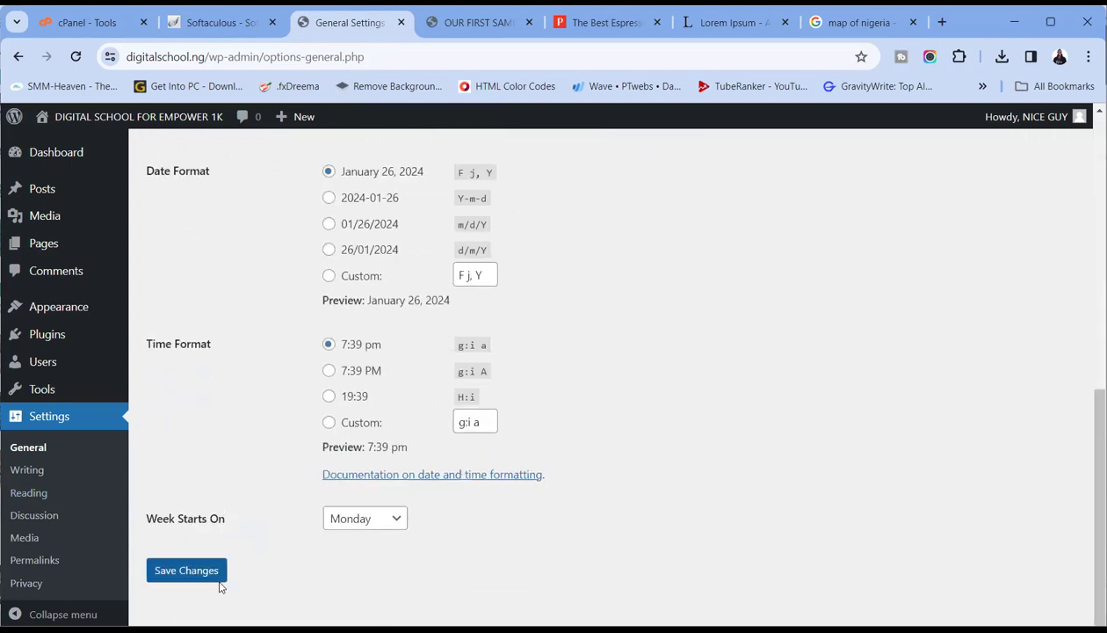
left_click(214, 581)
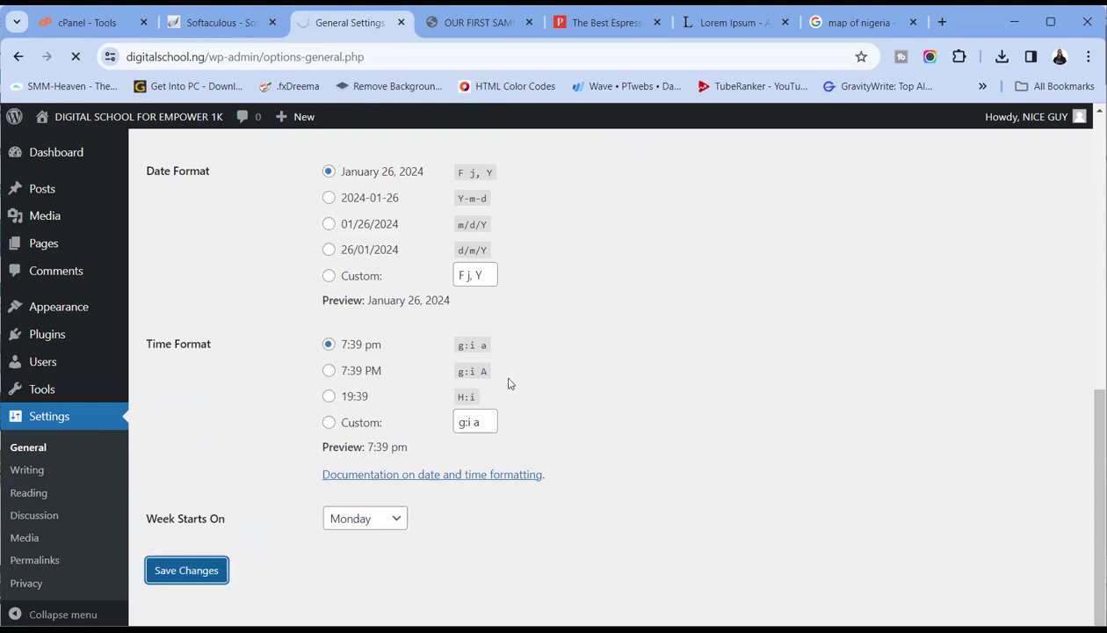
In Writing Settings, check the default post category and post format choices, keeping Standard.
left_click(27, 472)
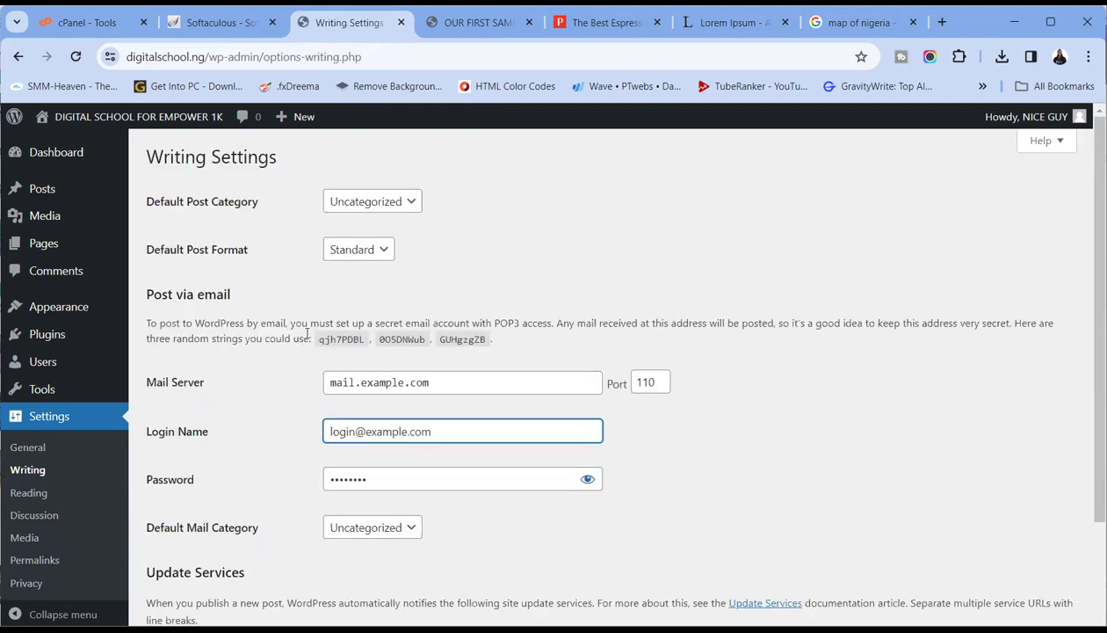
scroll(374, 407, "down", 1)
scroll(374, 407, "down", 2)
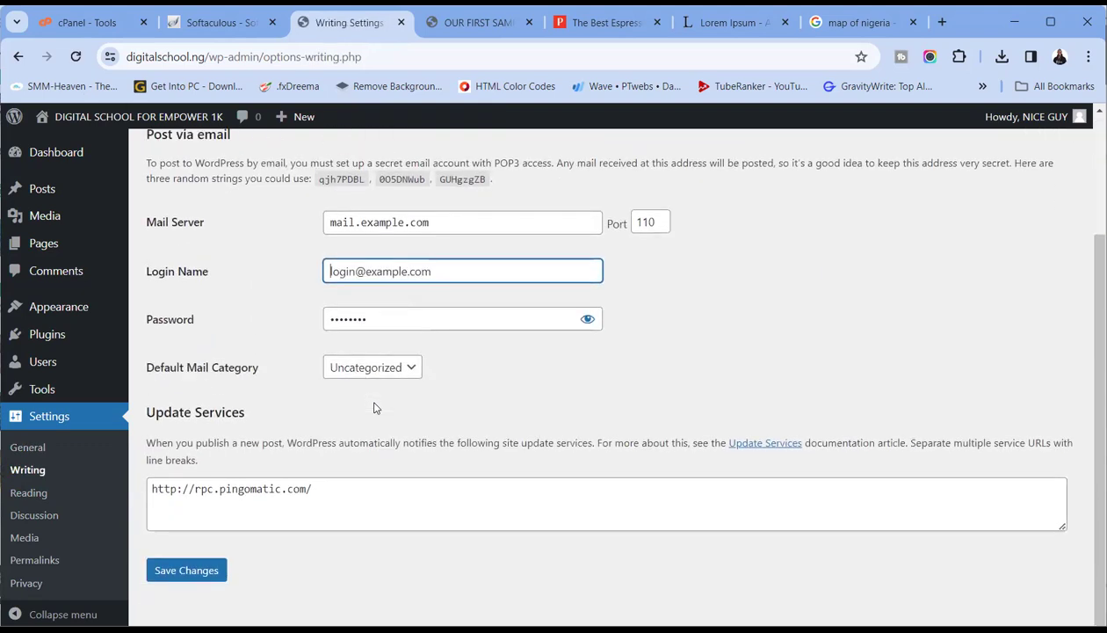
scroll(376, 405, "up", 3)
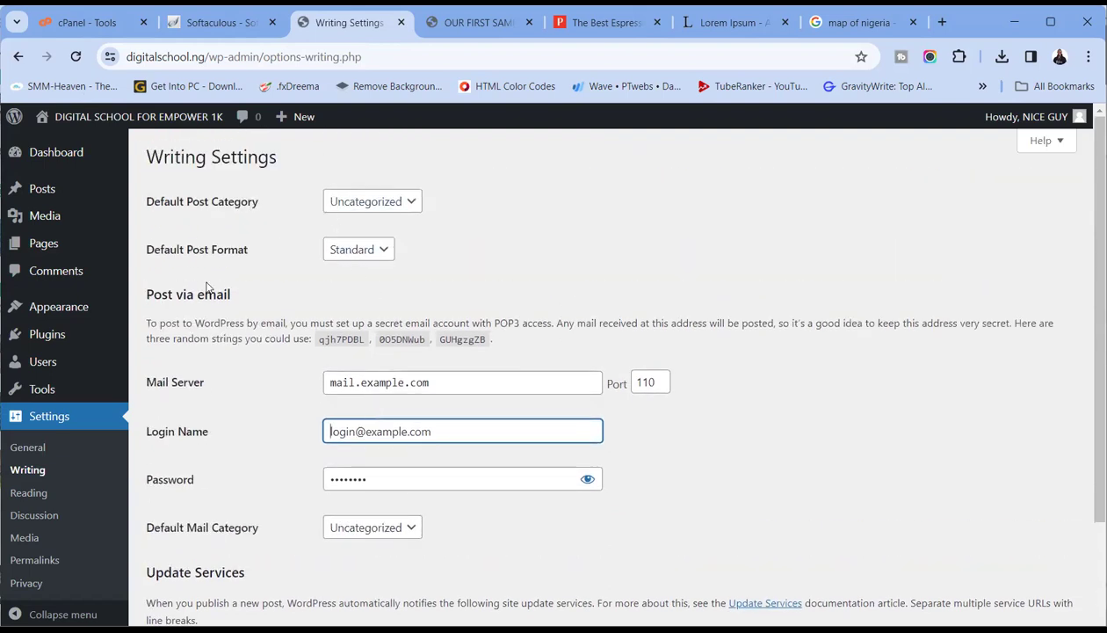
left_click(420, 204)
left_click(446, 202)
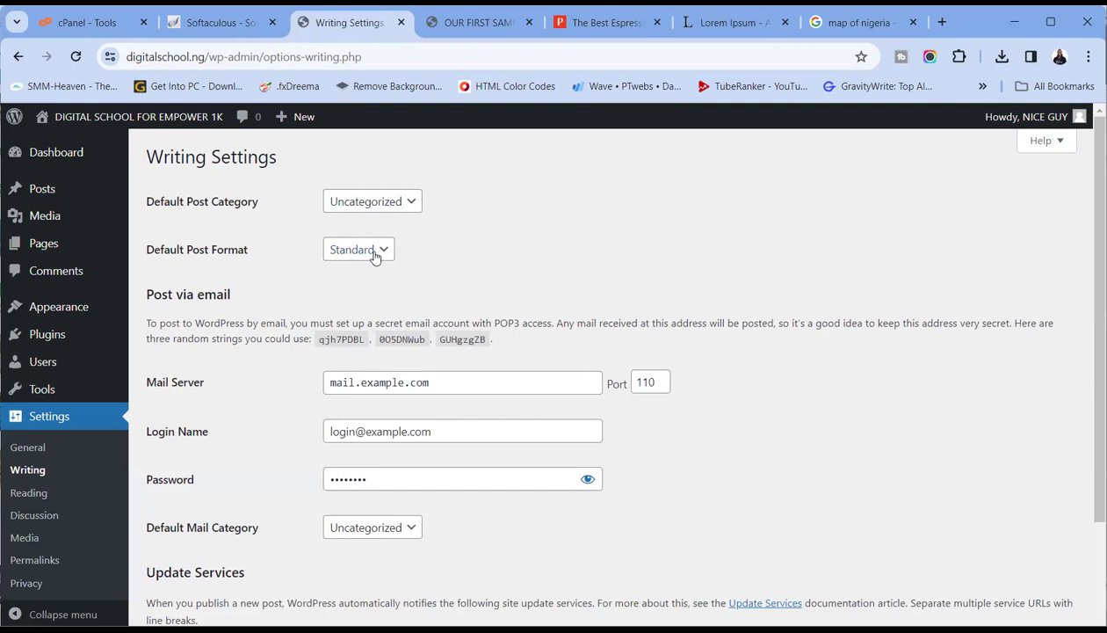
left_click(375, 252)
left_click(479, 370)
Inspect the Mail Server address, then move on to Reading Settings.
left_click(474, 385)
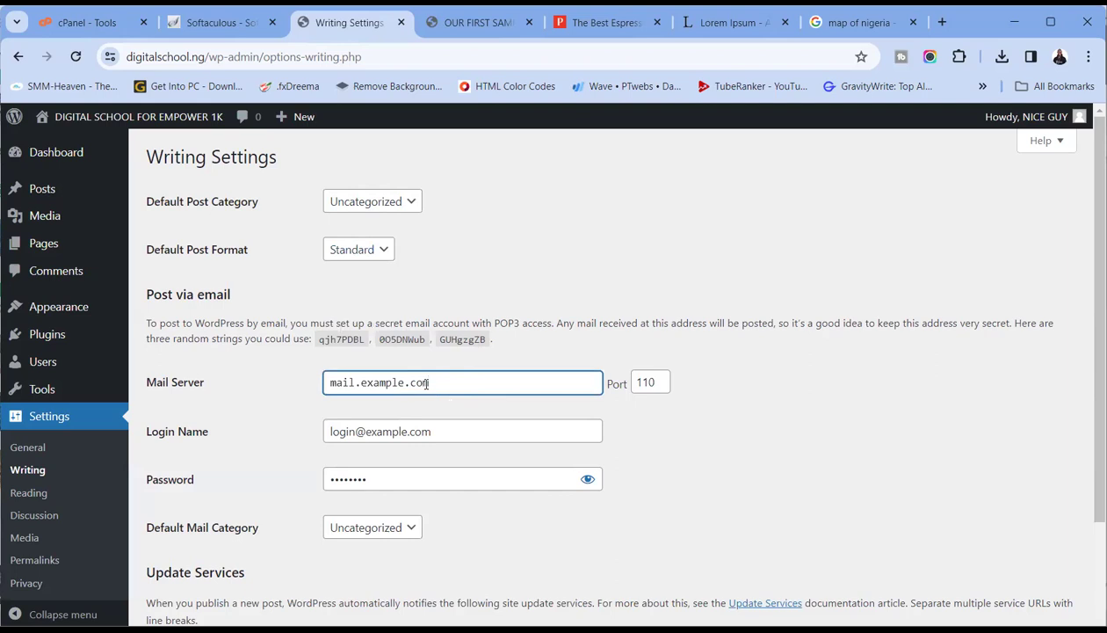
left_click_drag(427, 383, 370, 382)
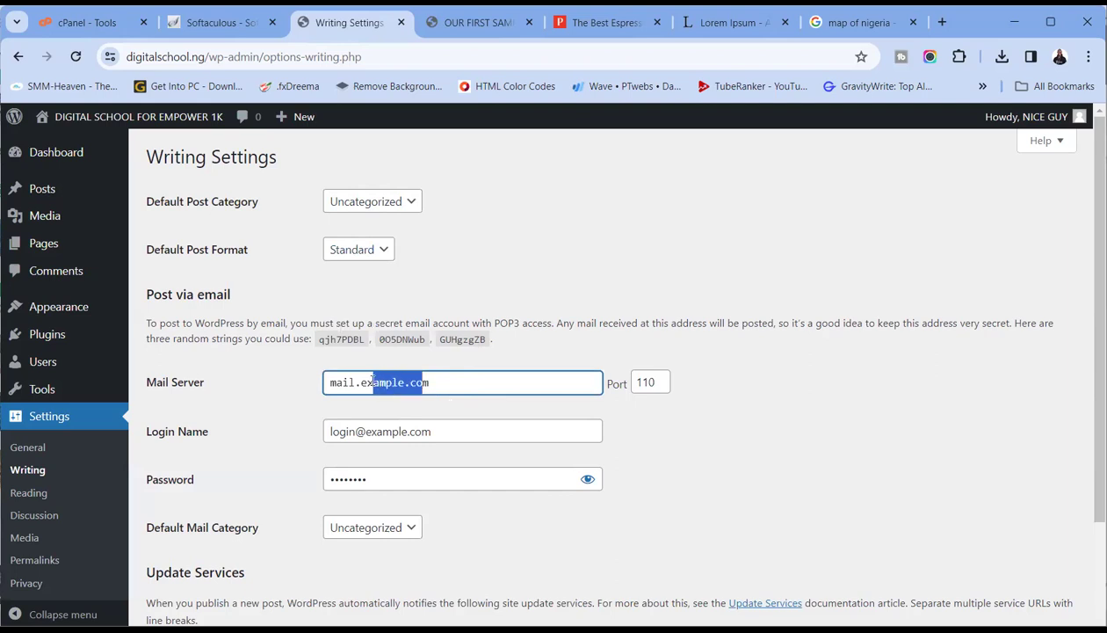
left_click_drag(511, 383, 362, 393)
scroll(492, 395, "down", 2)
scroll(435, 365, "up", 2)
scroll(411, 458, "down", 2)
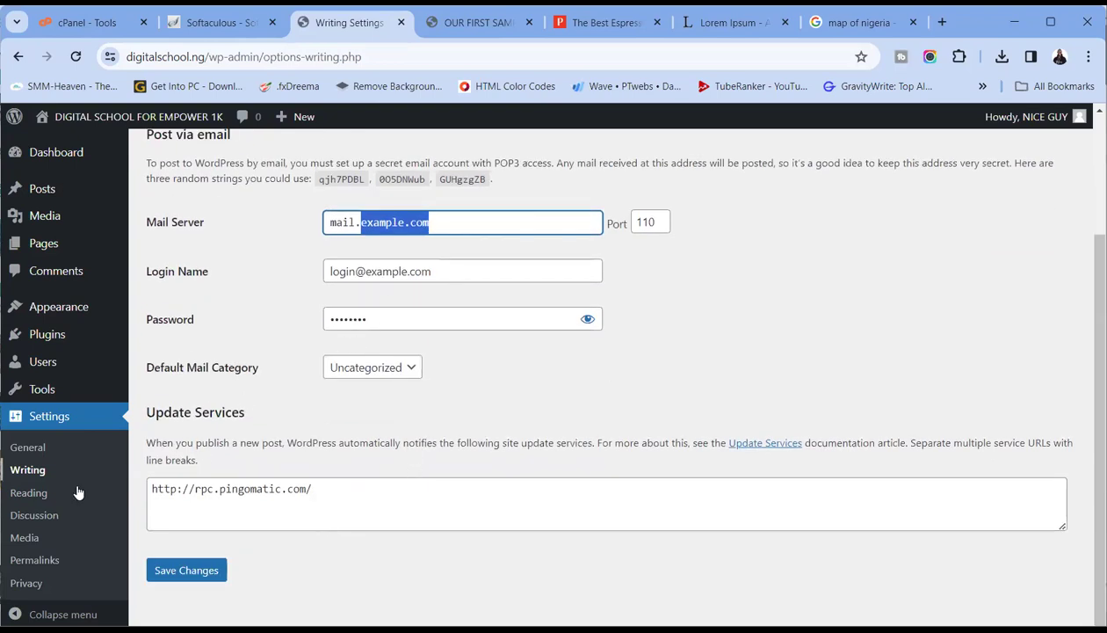
left_click(26, 497)
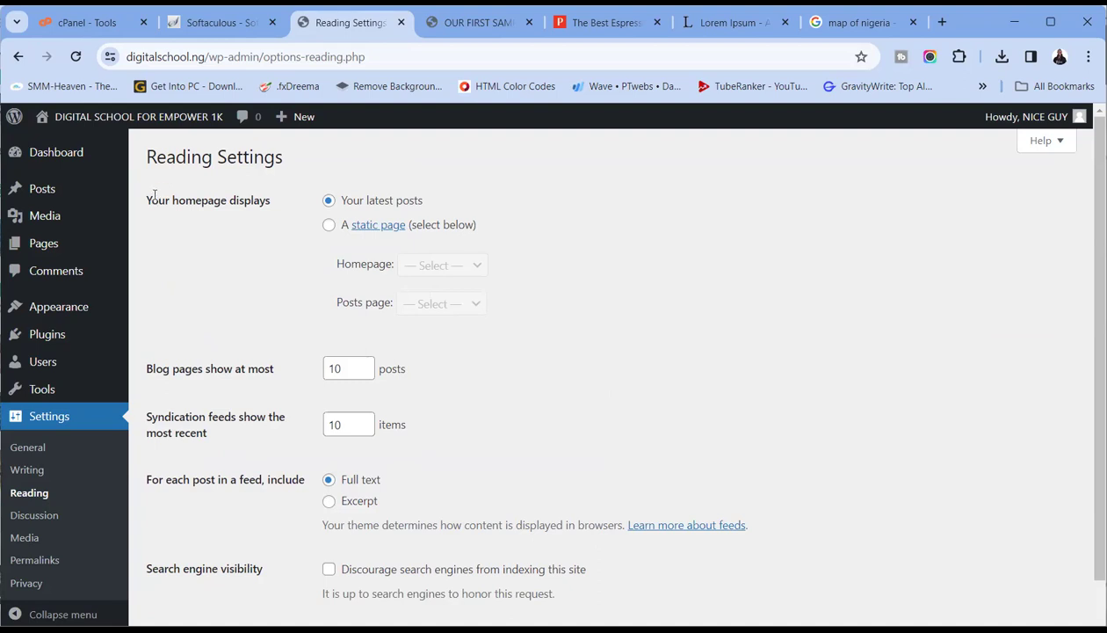
Try a static homepage with Sample Page as posts page, then revert to latest posts.
left_click_drag(147, 201, 297, 263)
left_click(628, 208)
left_click(330, 225)
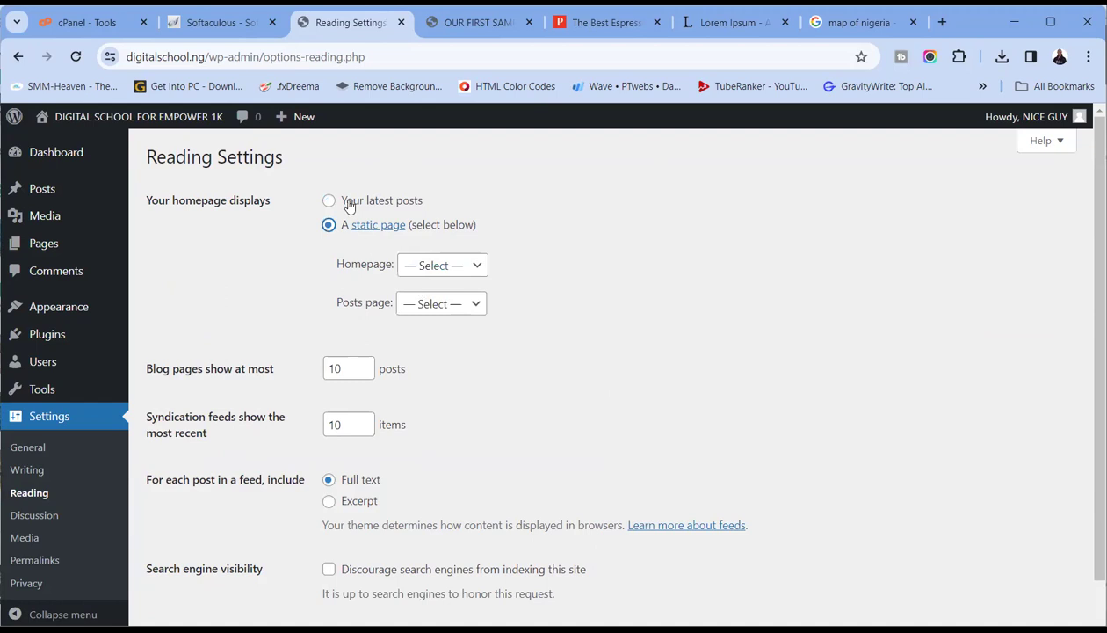
left_click(430, 308)
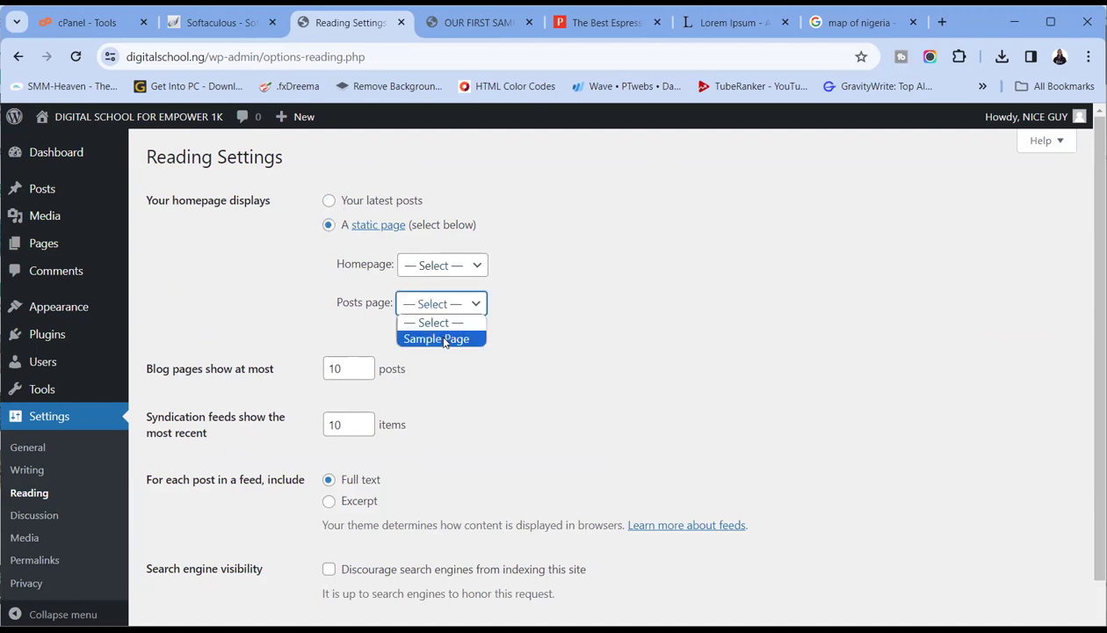
left_click(445, 340)
left_click(457, 306)
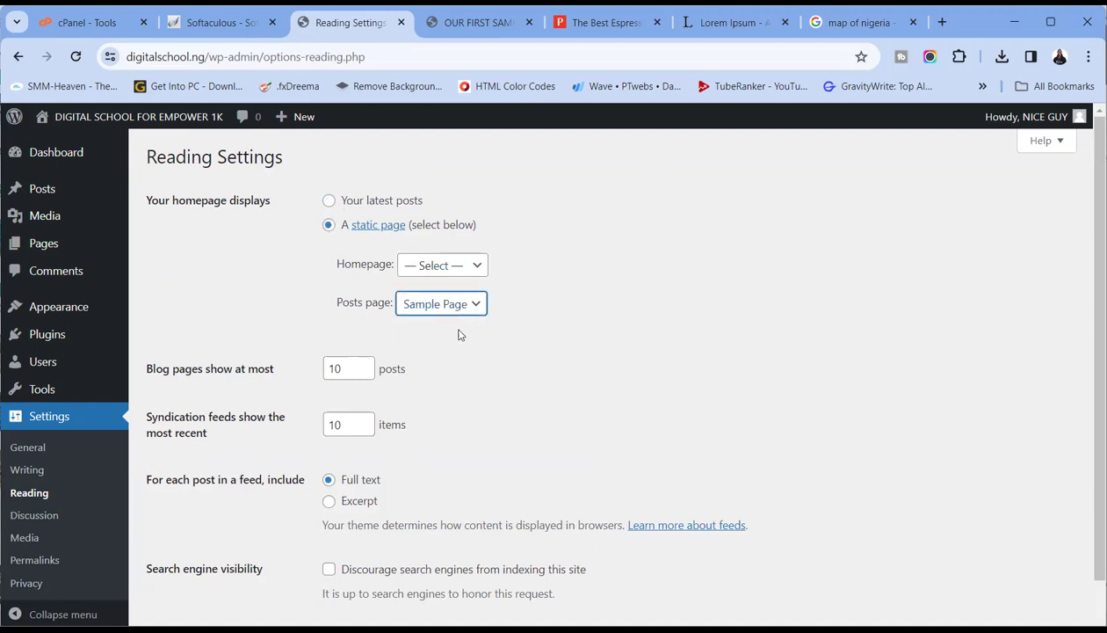
left_click(458, 325)
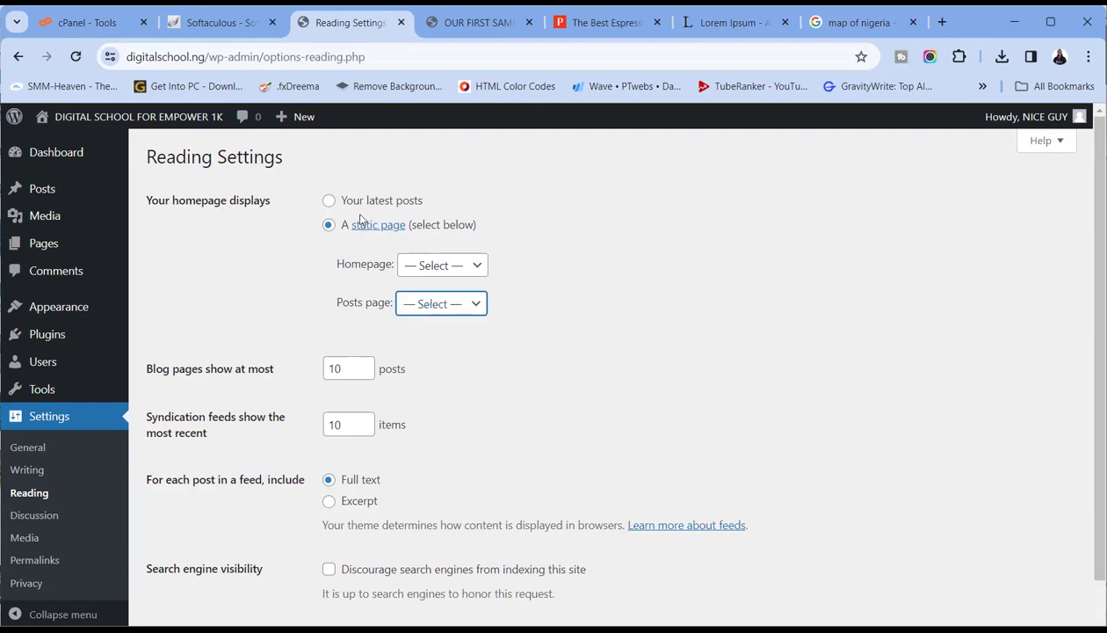
left_click(351, 201)
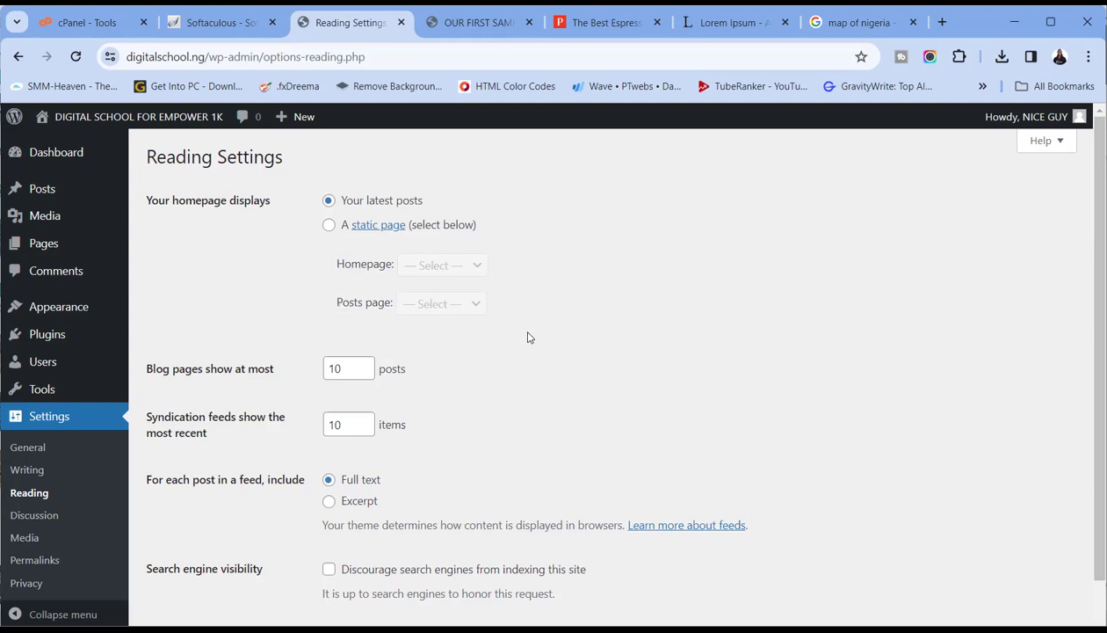
Review the 10 posts-per-page and feed settings, then go to Discussion settings.
scroll(522, 336, "down", 1)
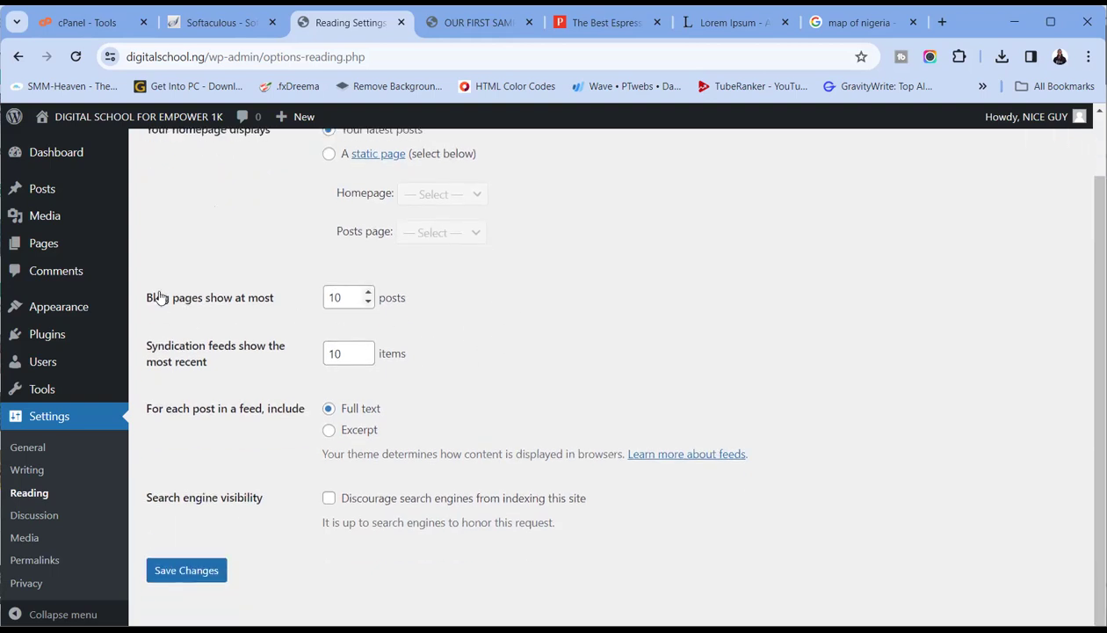
left_click_drag(151, 291, 263, 323)
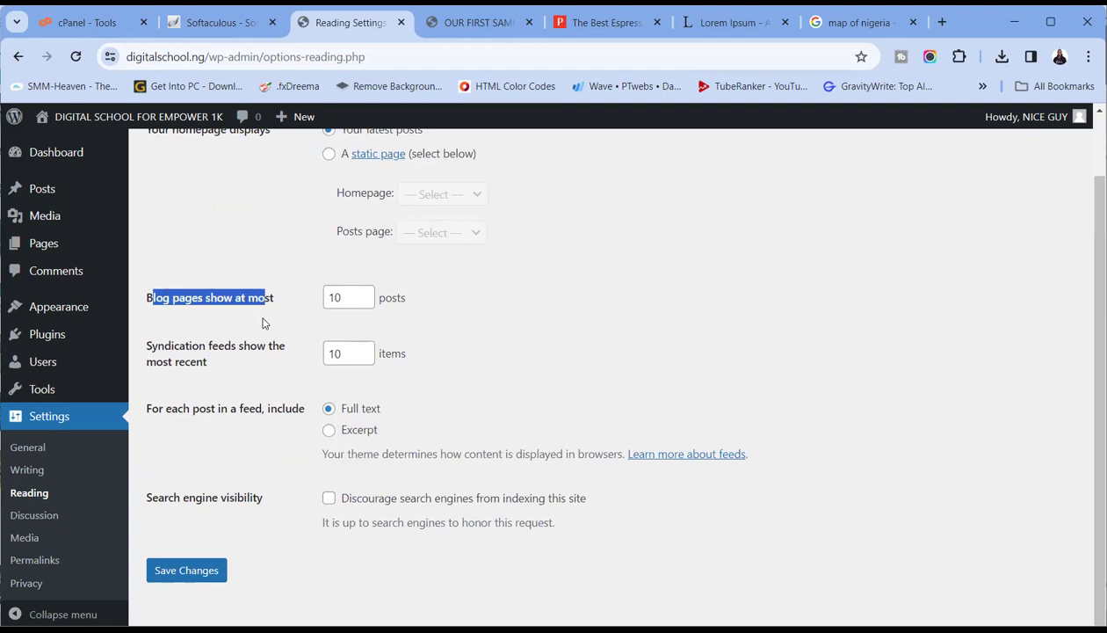
double_click(338, 299)
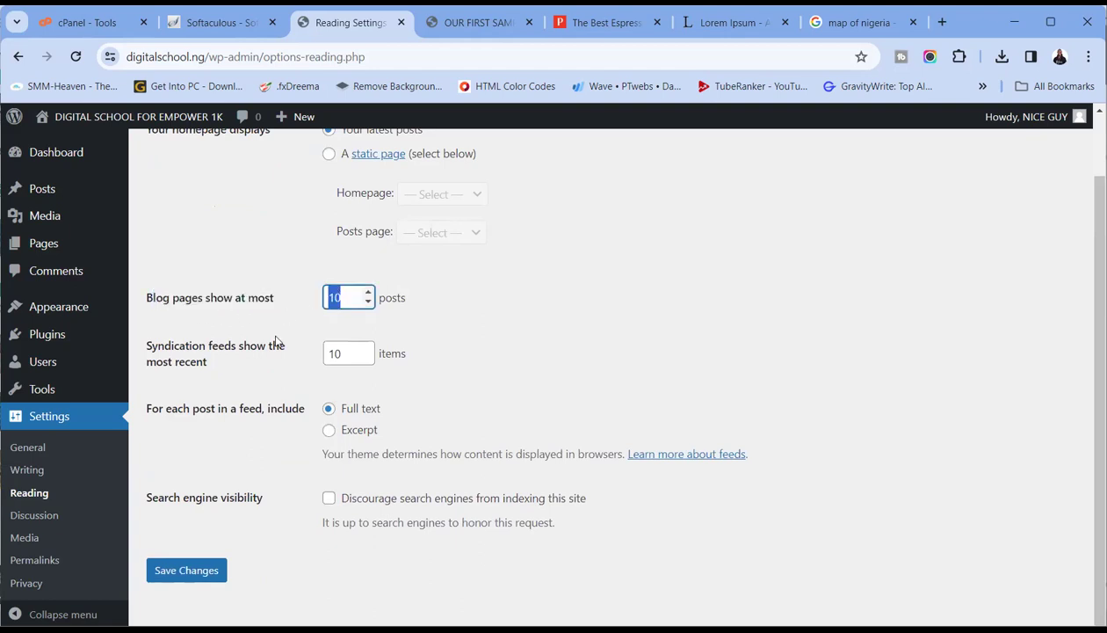
mouse_move(128, 345)
left_click_drag(265, 371, 171, 326)
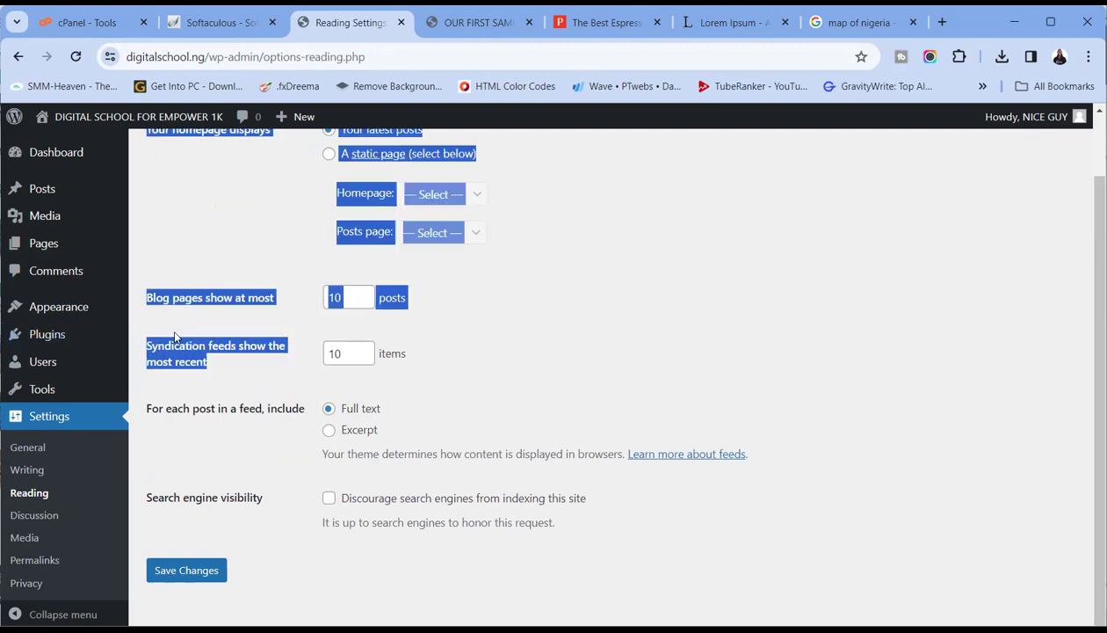
left_click(505, 395)
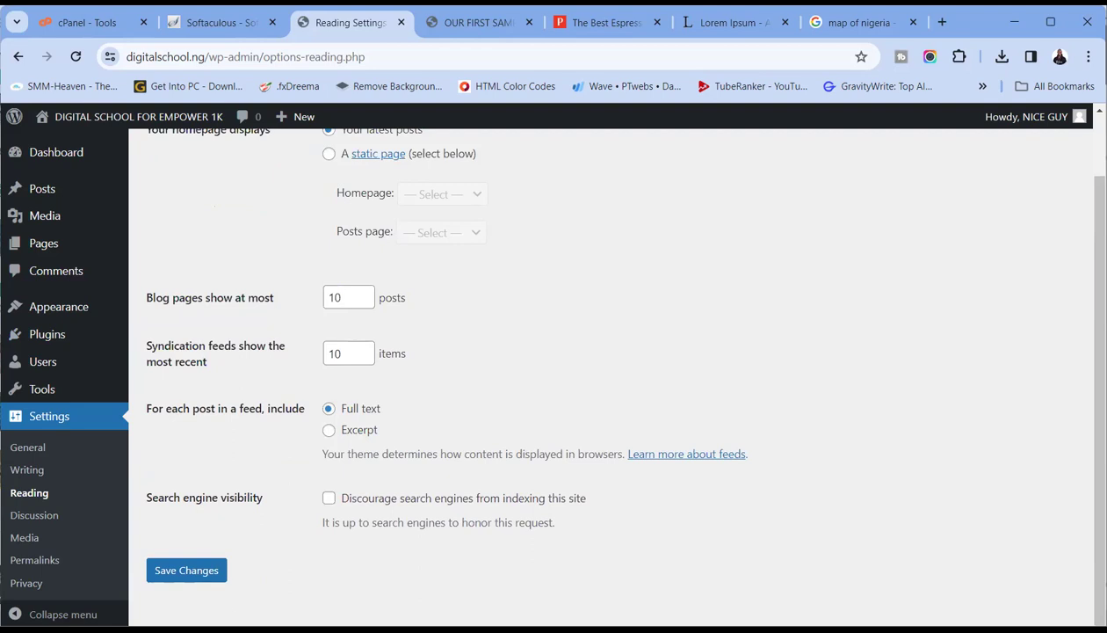
left_click(21, 515)
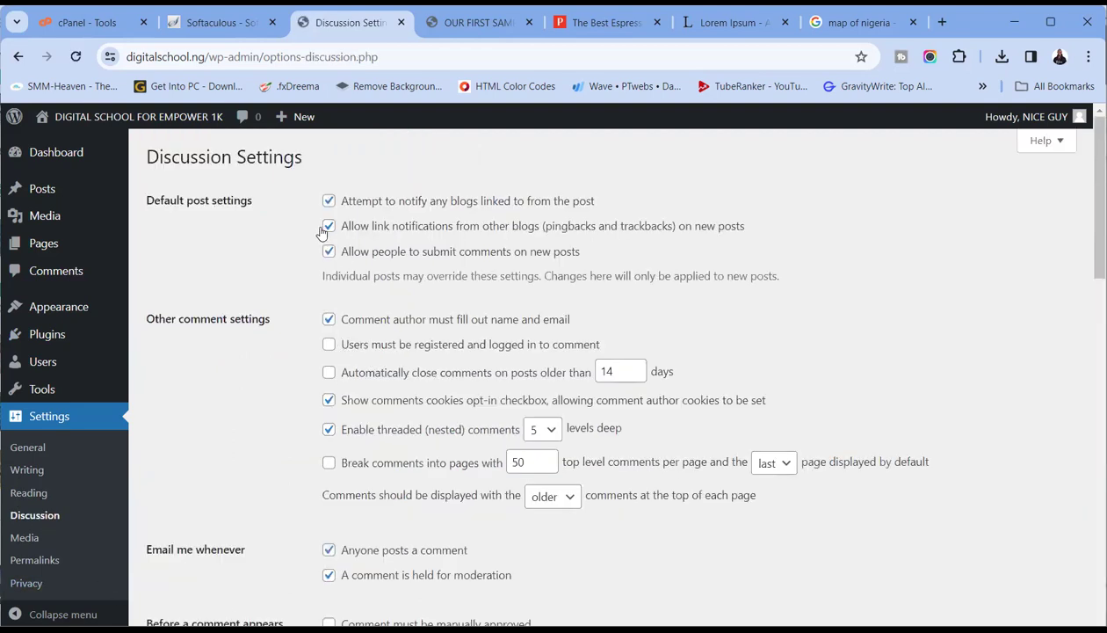
Toggle the commenter name and email requirement off and back on.
scroll(331, 255, "down", 5)
scroll(347, 207, "up", 5)
left_click(332, 322)
left_click(330, 322)
scroll(423, 413, "down", 5)
scroll(423, 413, "up", 5)
Review the comment settings and the Before a comment appears options.
scroll(409, 376, "down", 3)
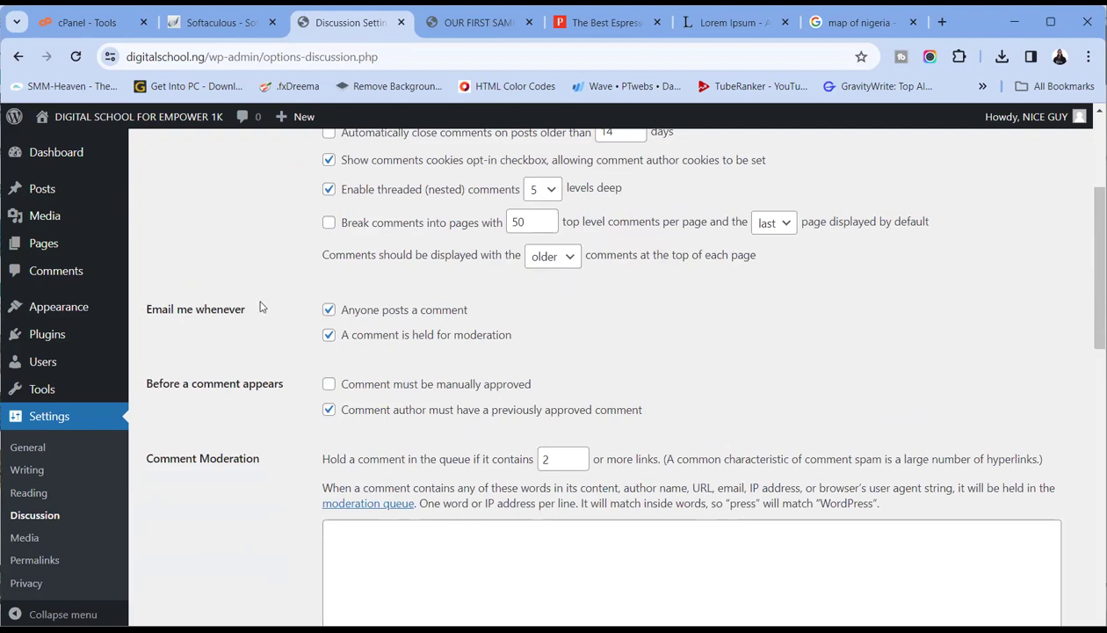
left_click_drag(260, 306, 339, 132)
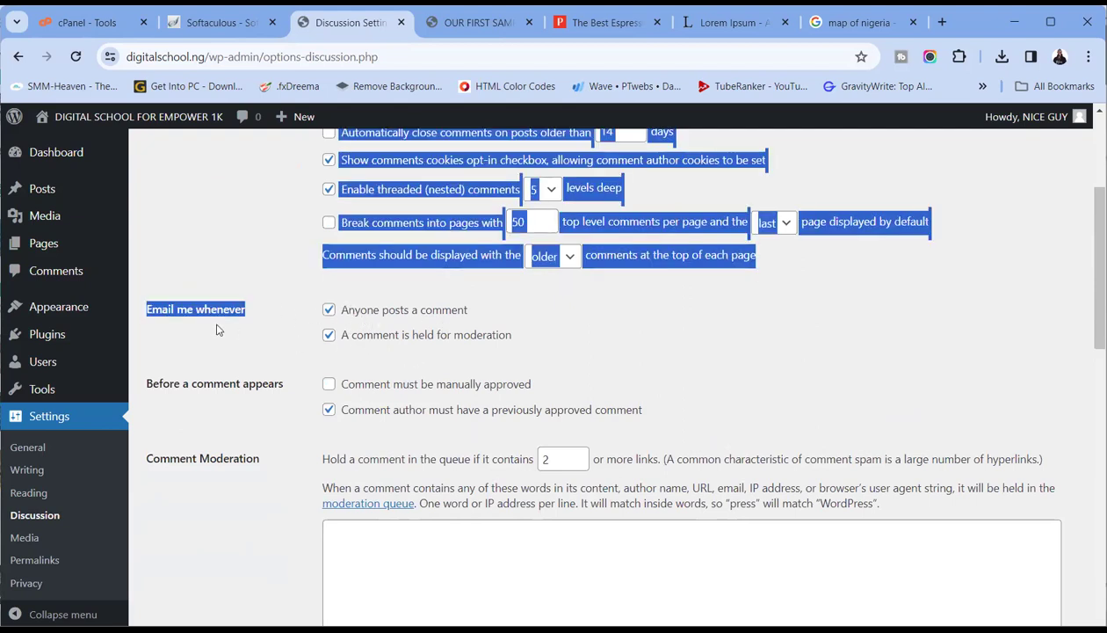
left_click(299, 318)
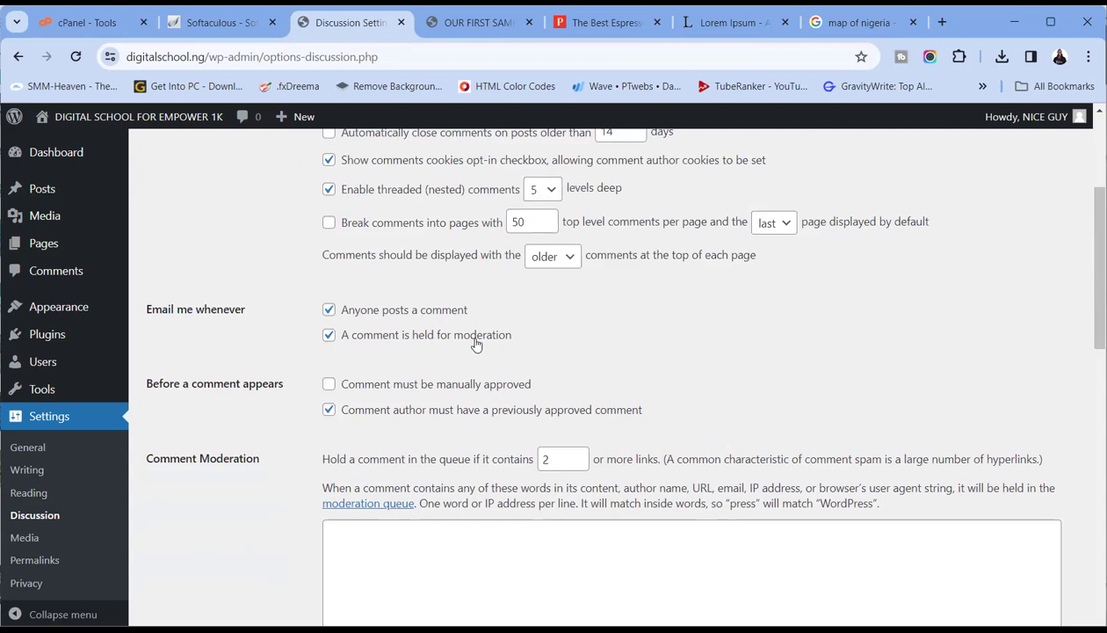
scroll(417, 438, "up", 3)
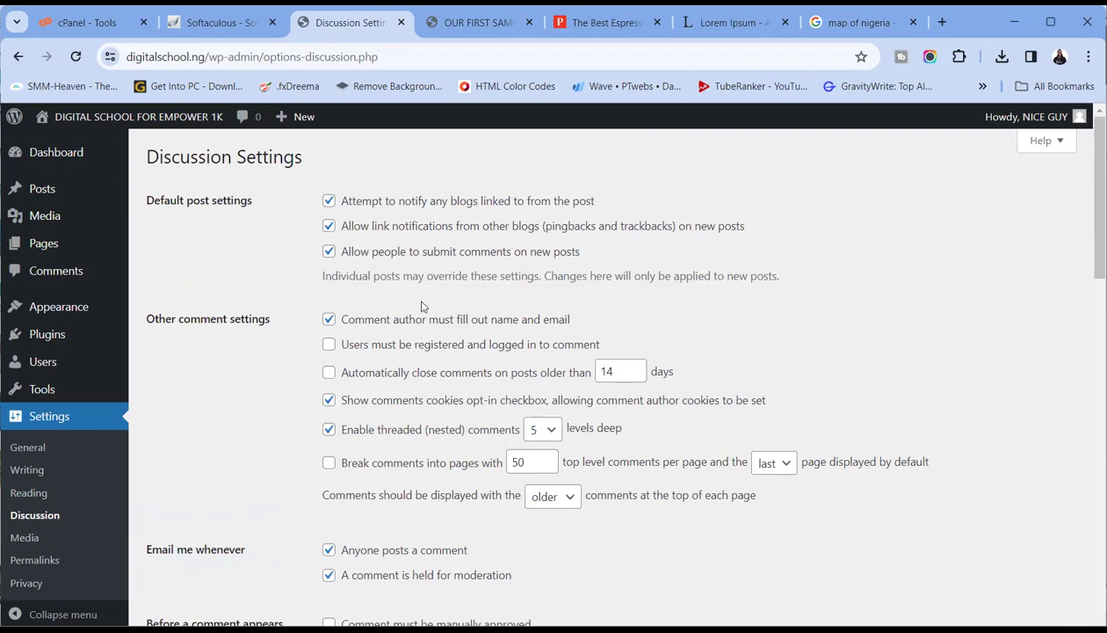
scroll(421, 305, "down", 2)
scroll(430, 328, "down", 3)
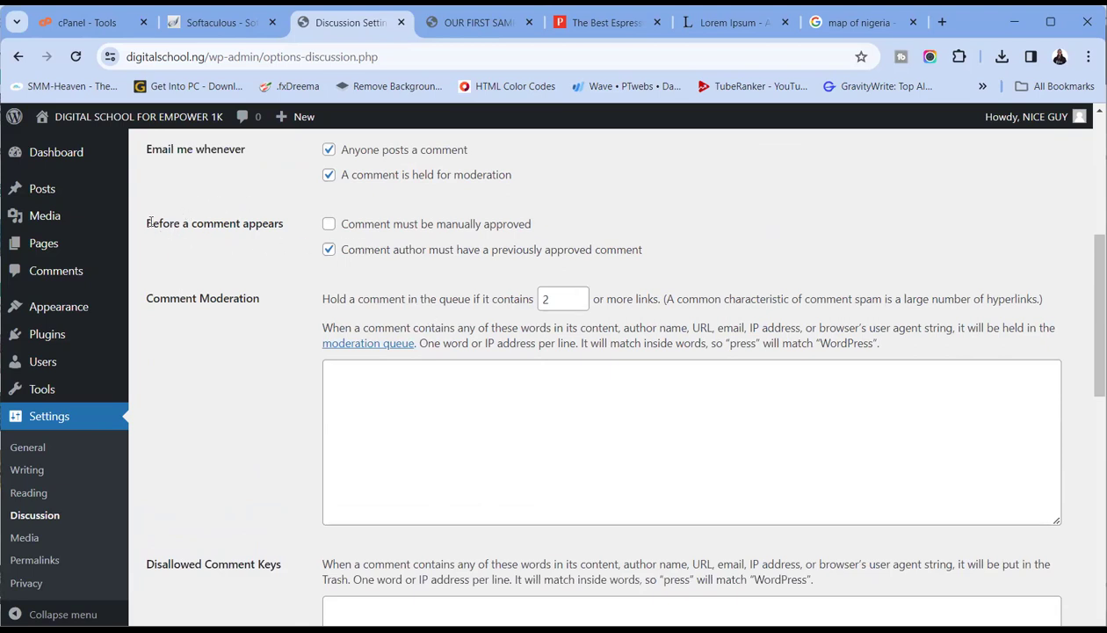
left_click_drag(150, 222, 280, 223)
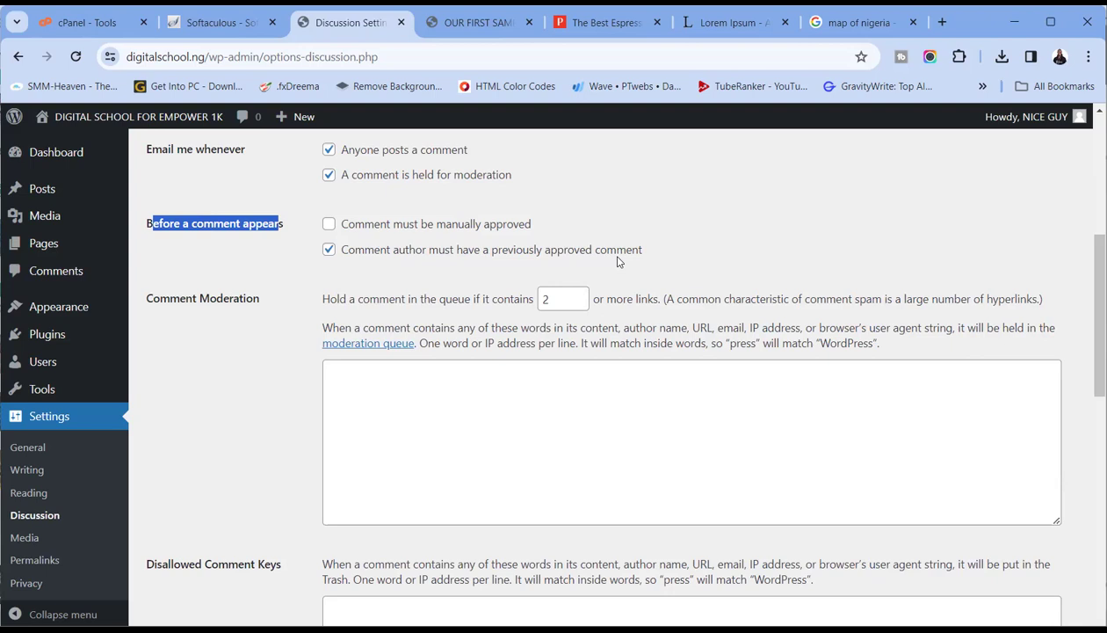
left_click(240, 252)
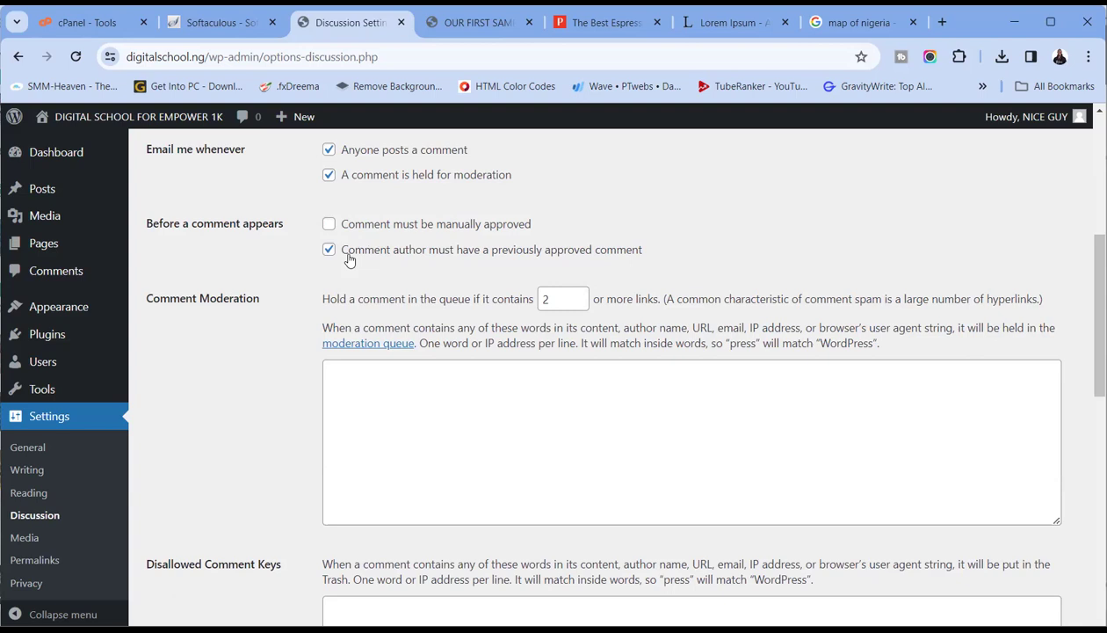
Require manual comment approval, drop the previously-approved-comment requirement, and save.
left_click(346, 230)
left_click(349, 251)
left_click(468, 290)
scroll(387, 303, "down", 10)
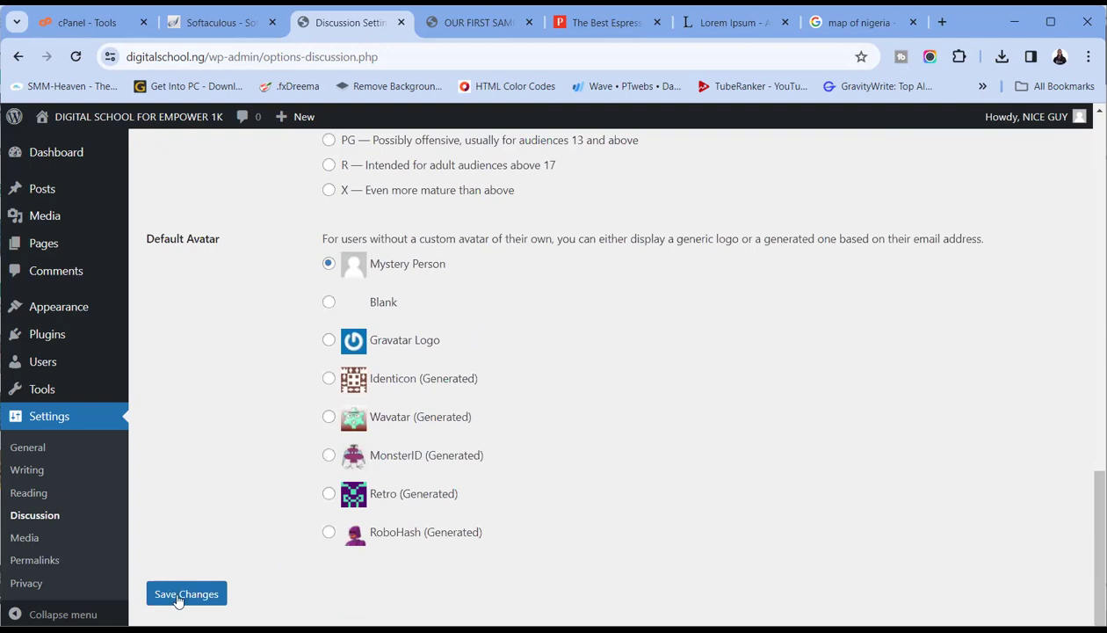
left_click(200, 593)
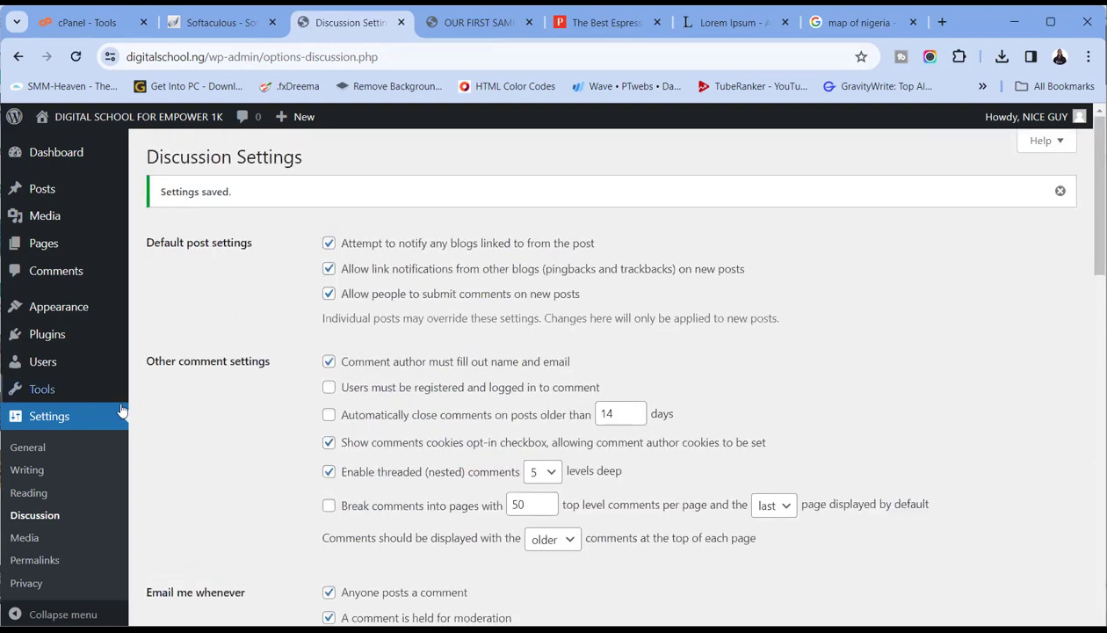
scroll(39, 545, "down", 3)
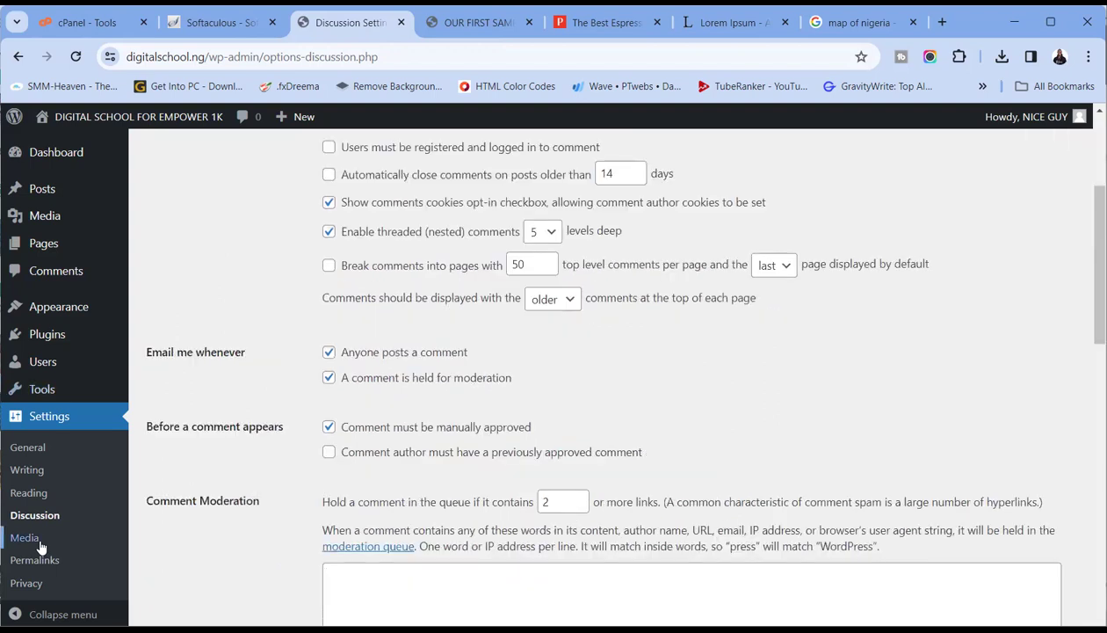
Move from the Media settings to the Permalinks settings page and look over its options.
left_click(39, 542)
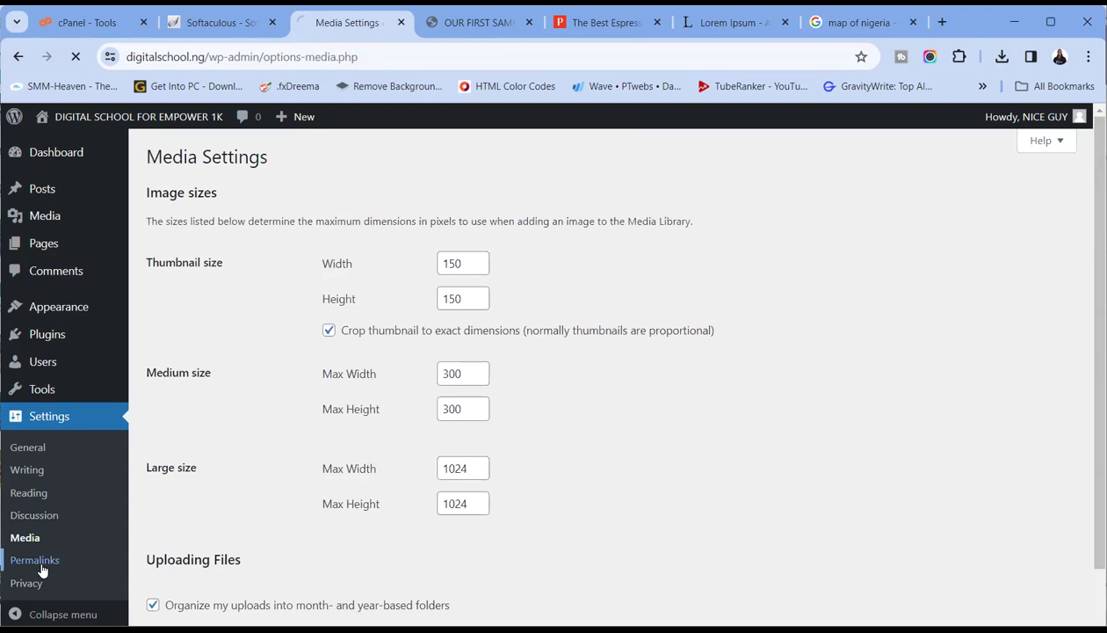
left_click(39, 563)
scroll(422, 378, "down", 4)
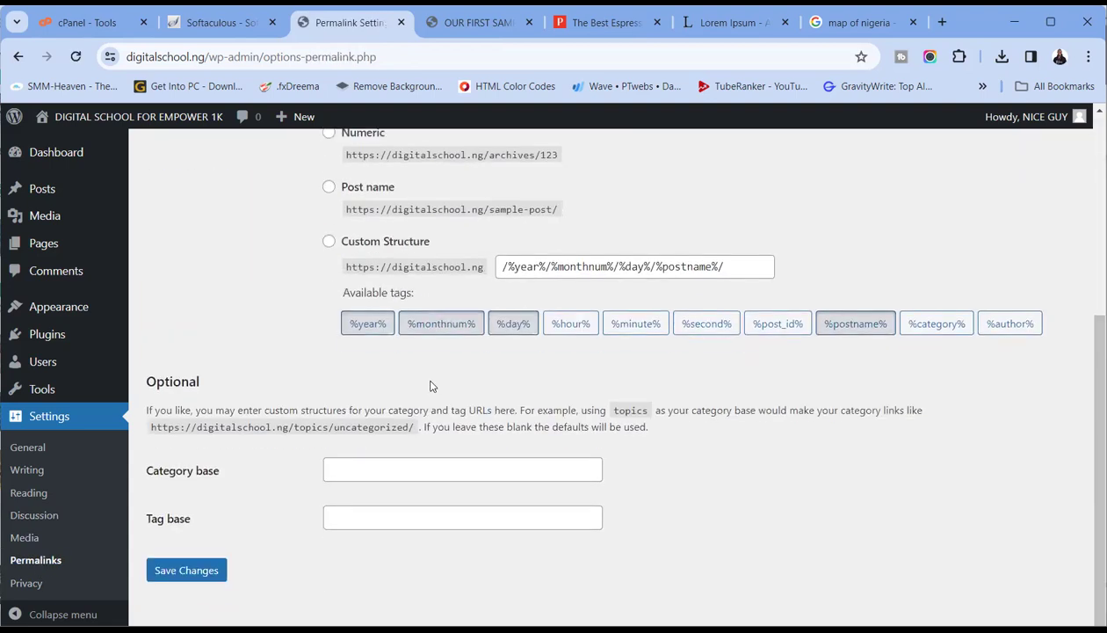
scroll(431, 385, "up", 2)
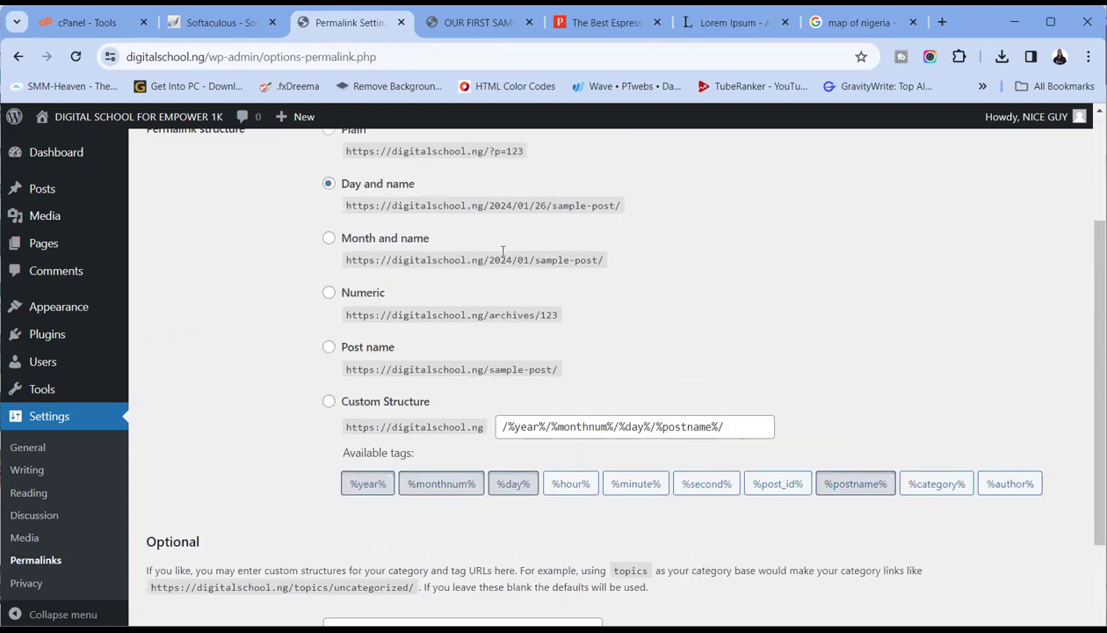
scroll(440, 255, "up", 2)
scroll(356, 330, "down", 2)
scroll(387, 298, "up", 1)
Select the Post name permalink structure and save the changes.
left_click(350, 426)
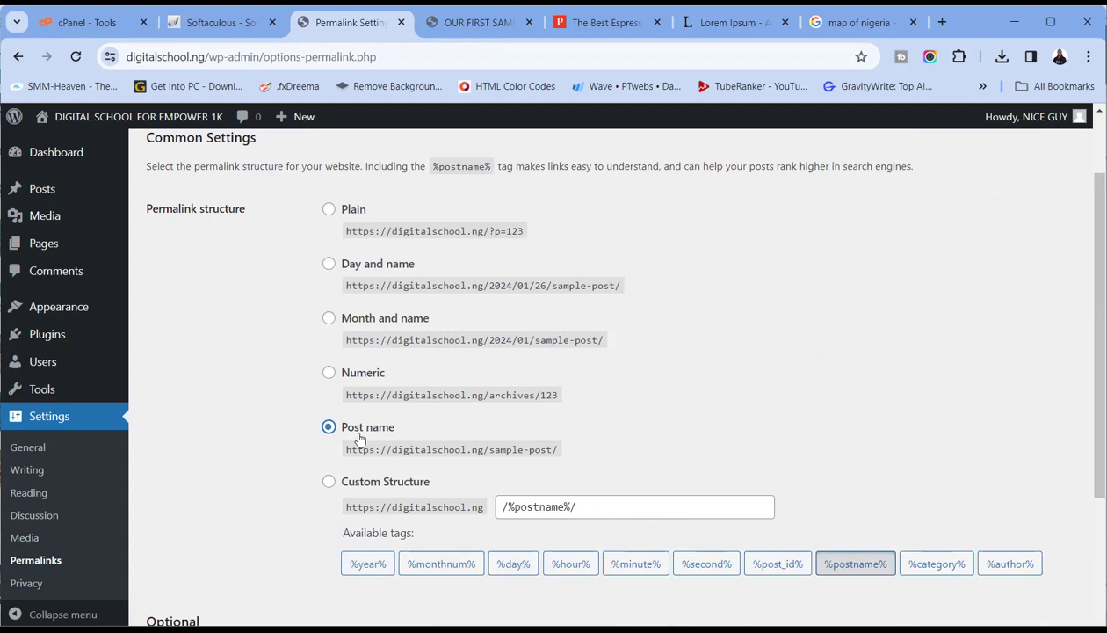
left_click(394, 270)
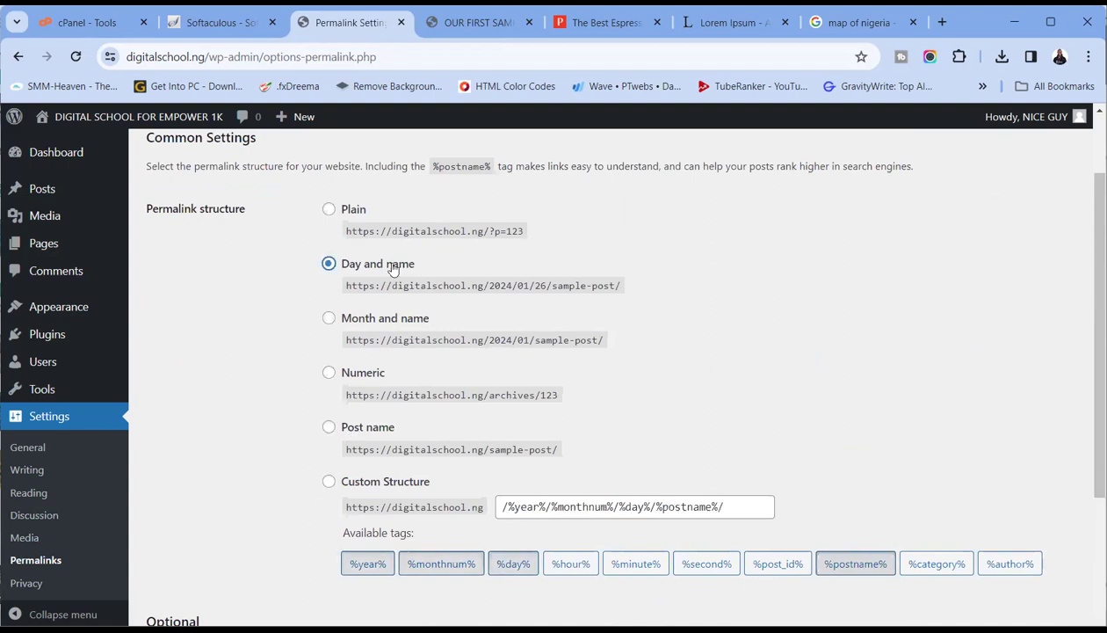
left_click(343, 425)
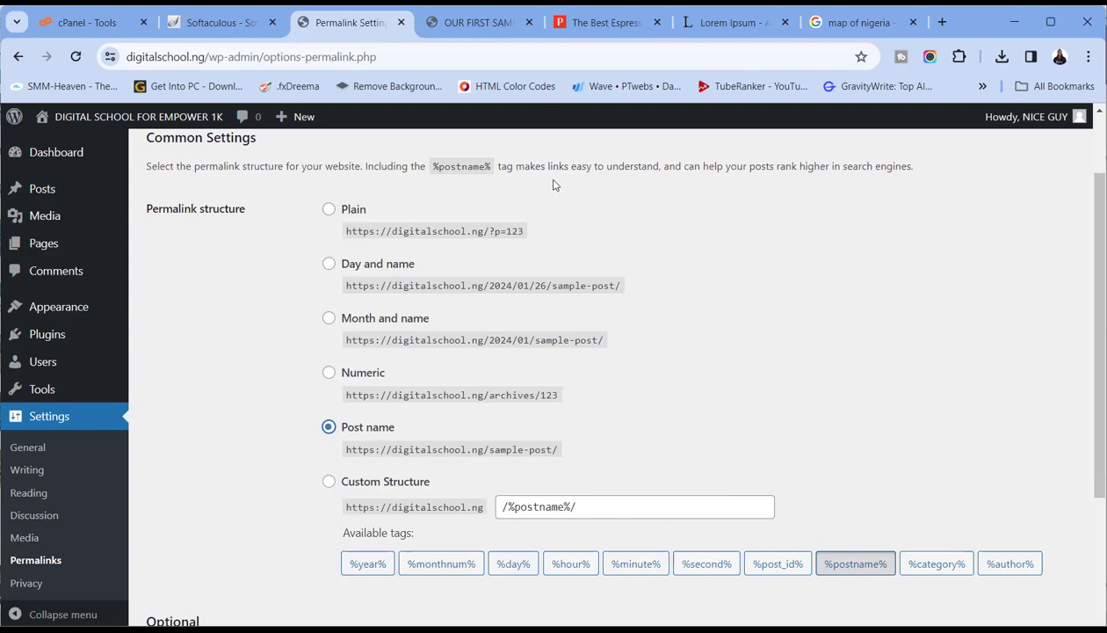
scroll(361, 388, "down", 3)
left_click(159, 576)
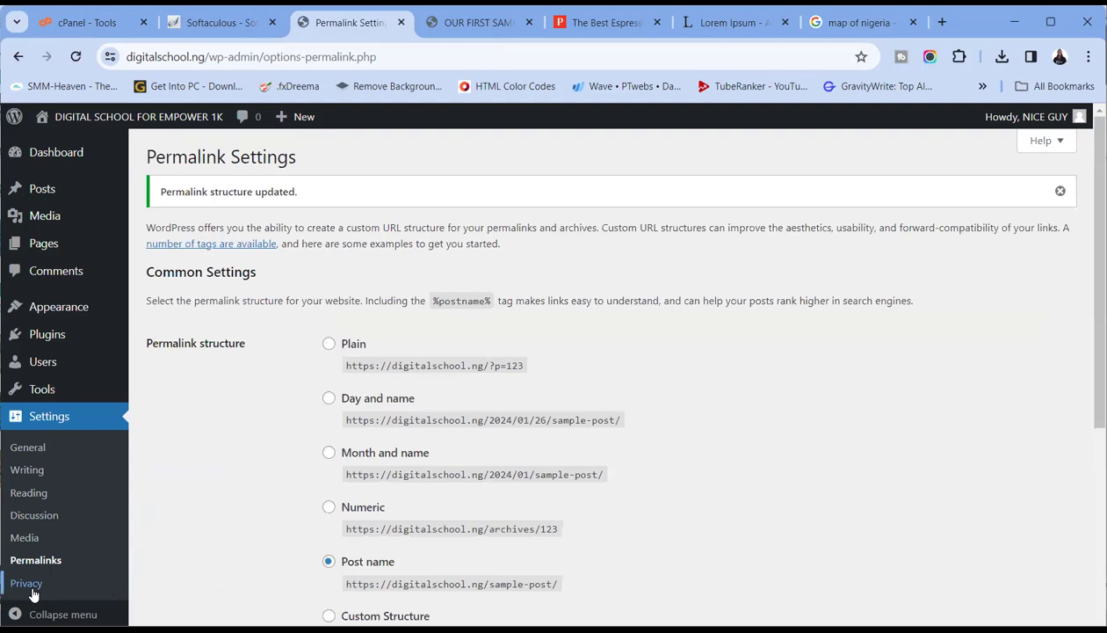
View the Privacy settings, then go back to the admin Dashboard.
left_click(32, 586)
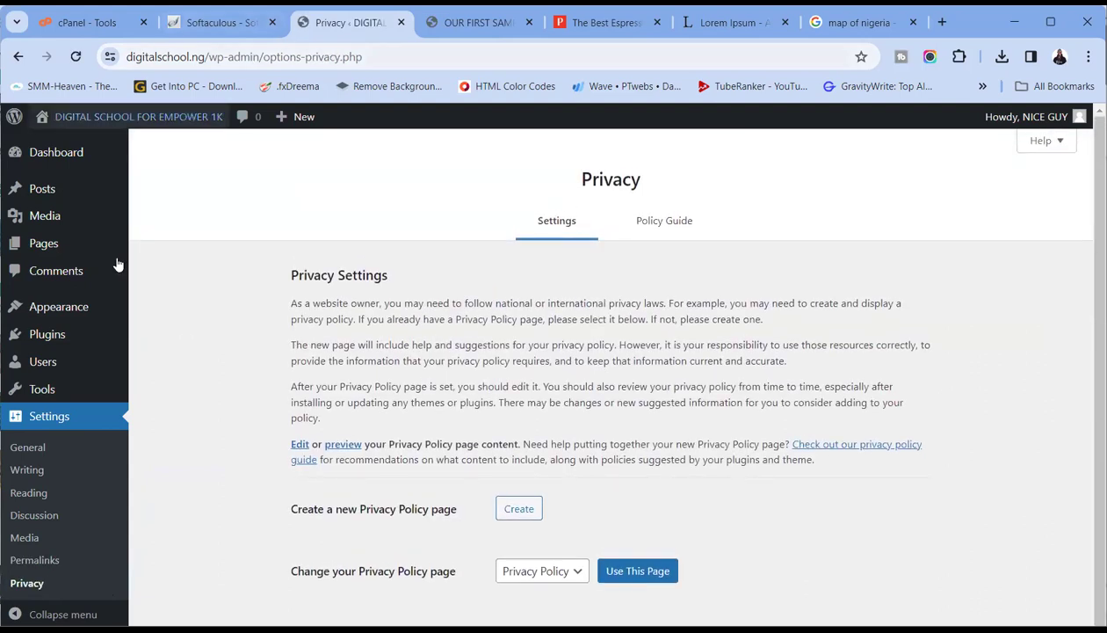
left_click(55, 158)
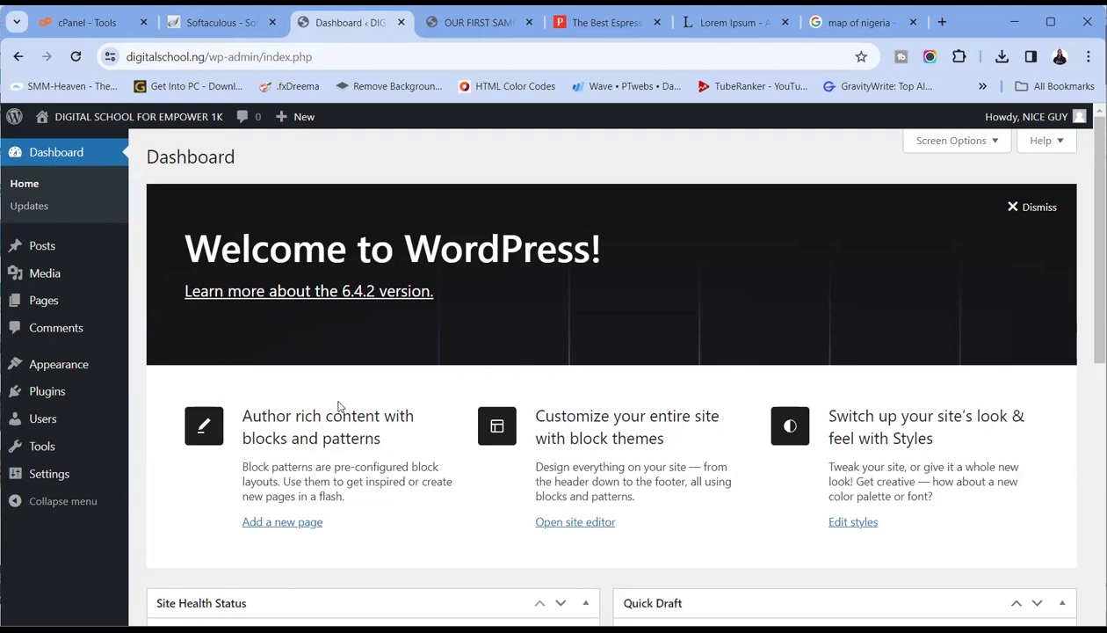
Open the Users list, showing the single Administrator account.
scroll(343, 393, "down", 6)
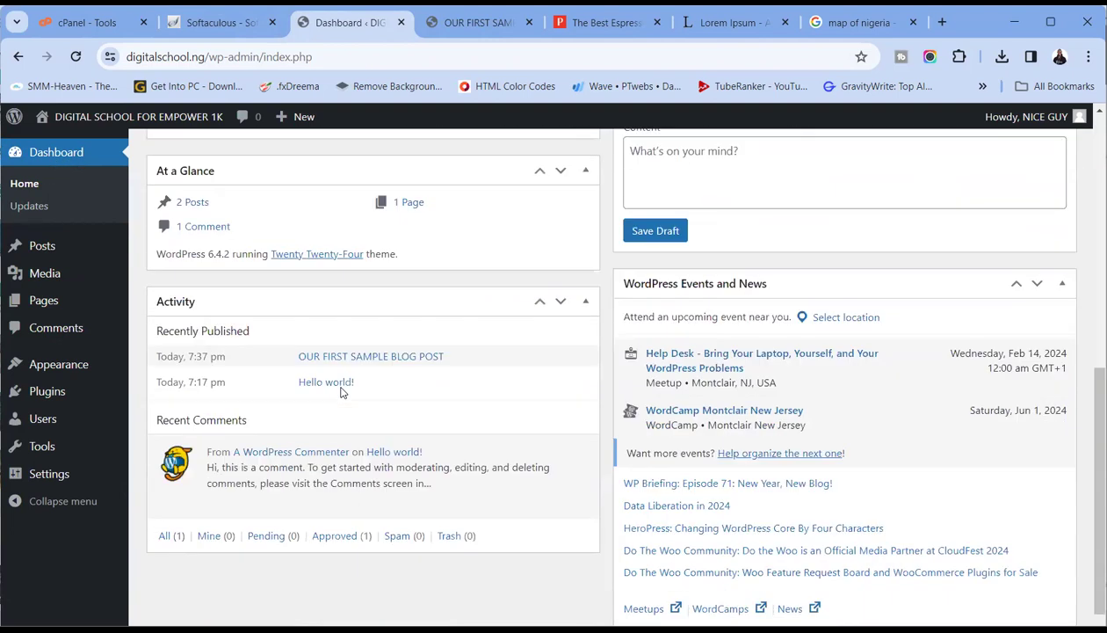
scroll(347, 394, "up", 5)
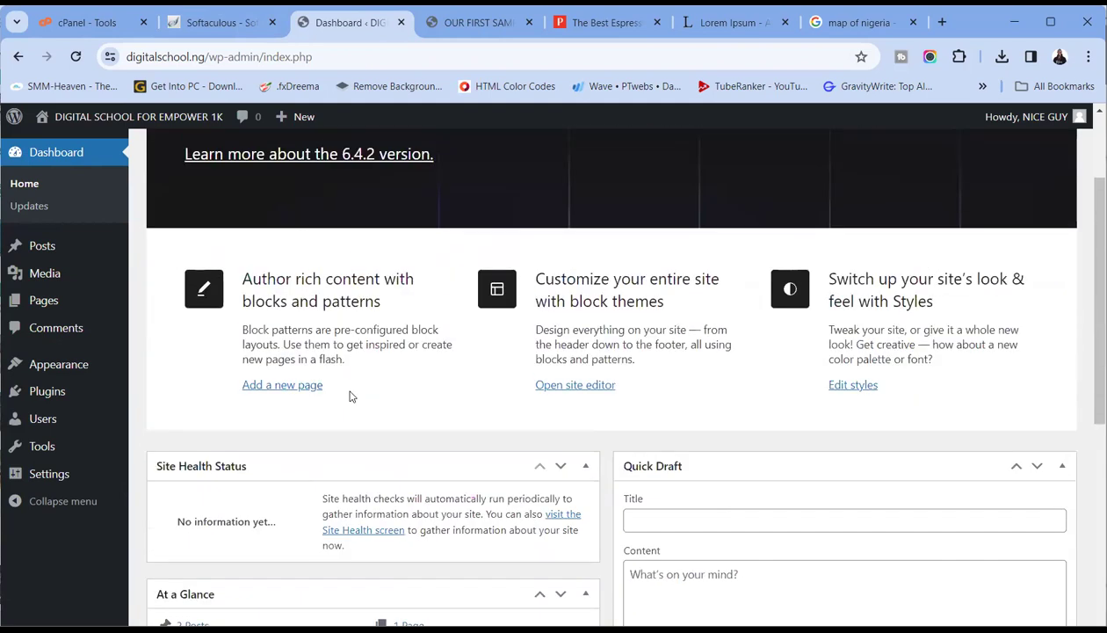
scroll(347, 394, "up", 2)
mouse_move(1054, 119)
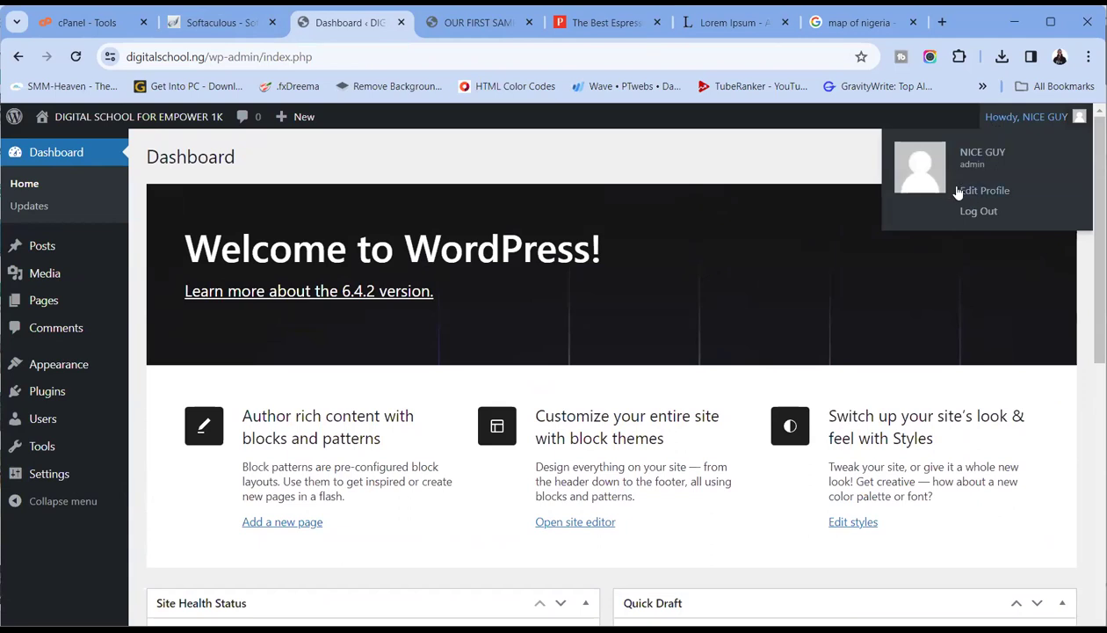
left_click(42, 418)
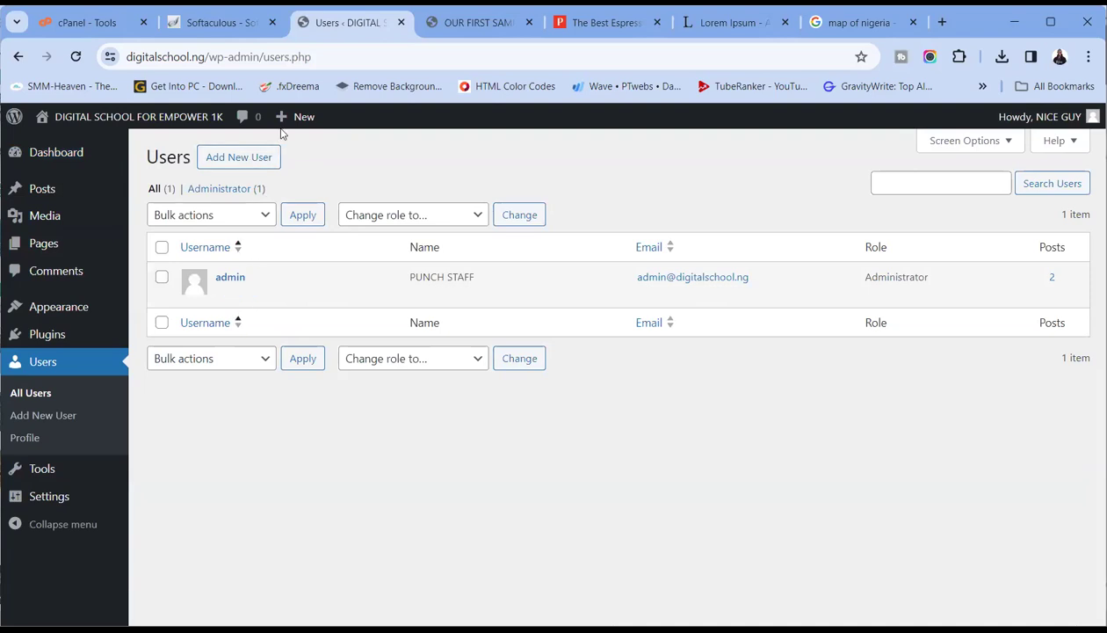
Open the Add New User form and enter the new user's username.
left_click(250, 165)
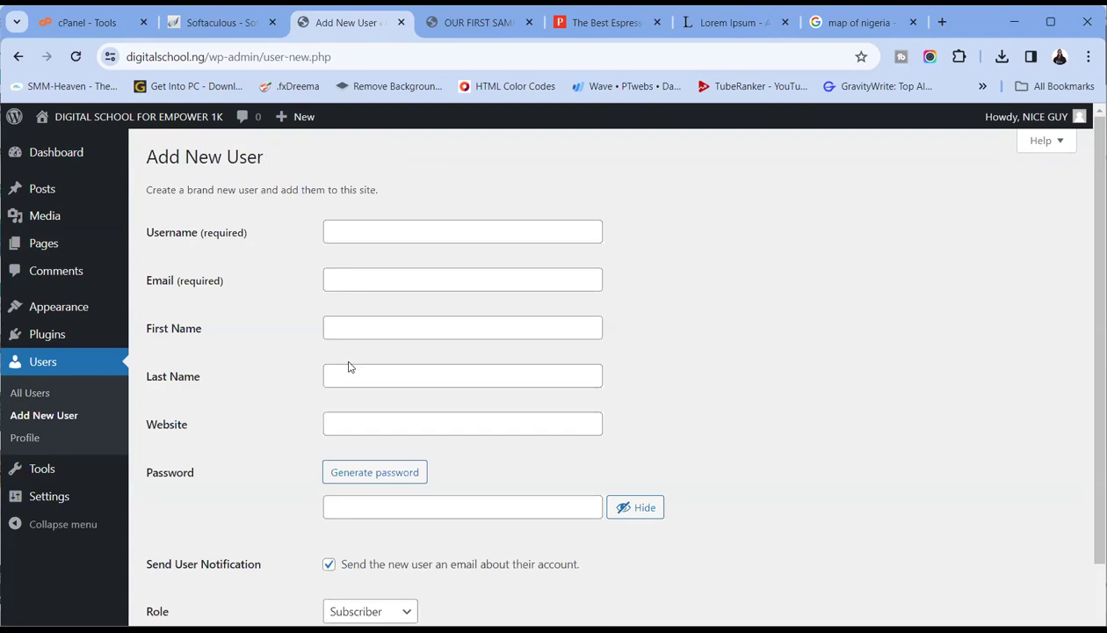
scroll(349, 365, "down", 1)
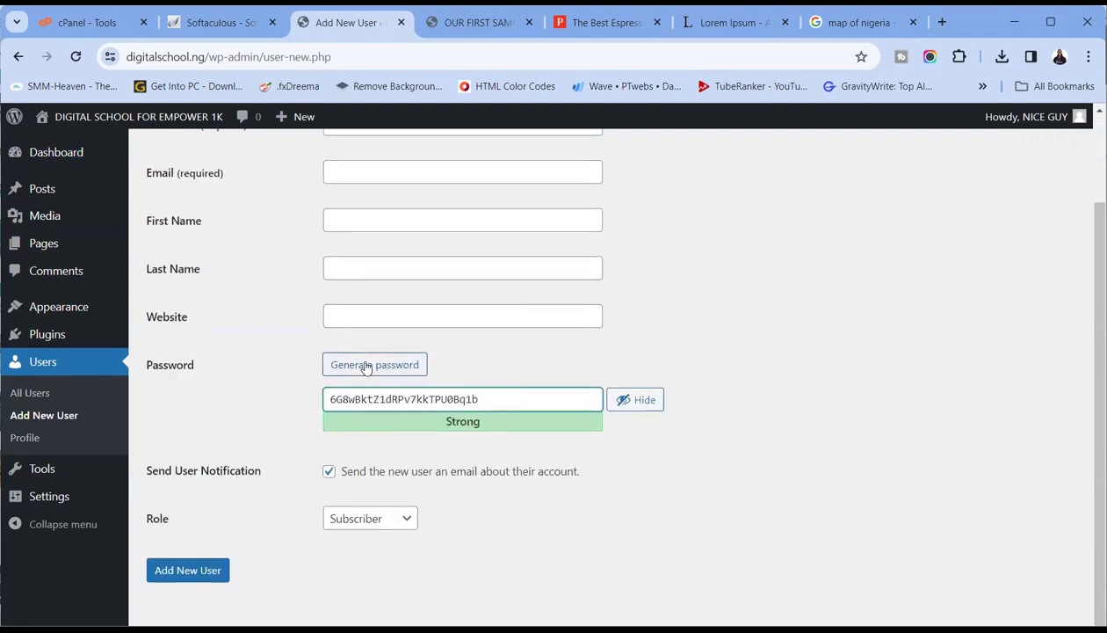
scroll(363, 282, "up", 1)
left_click(361, 237)
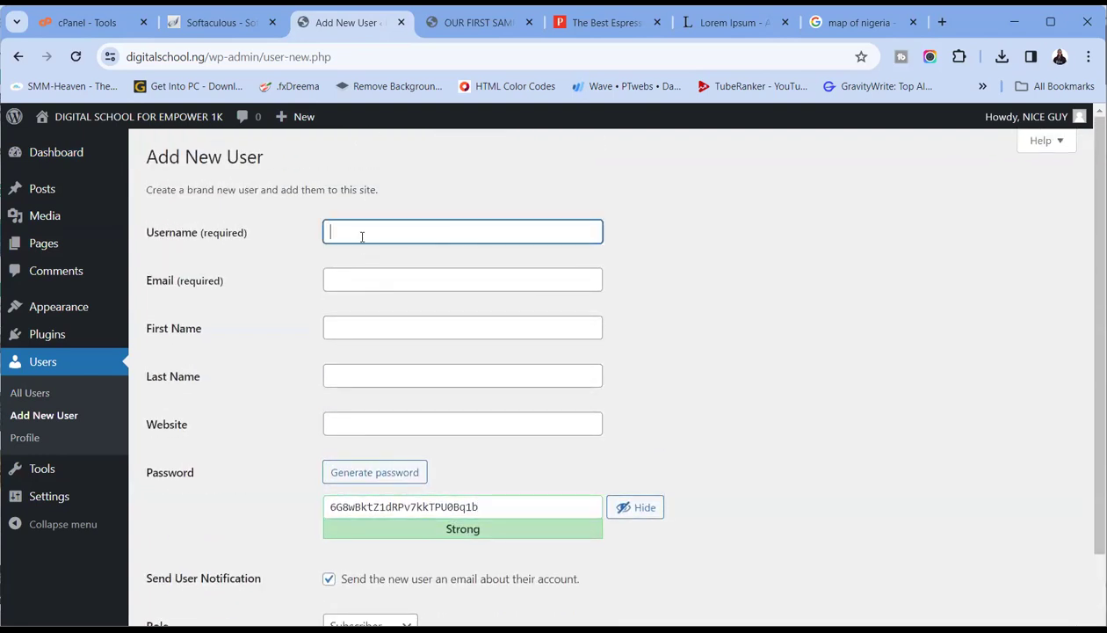
type("newuser")
Fill in the new user's e-mail address, first name and last name.
key("Tab")
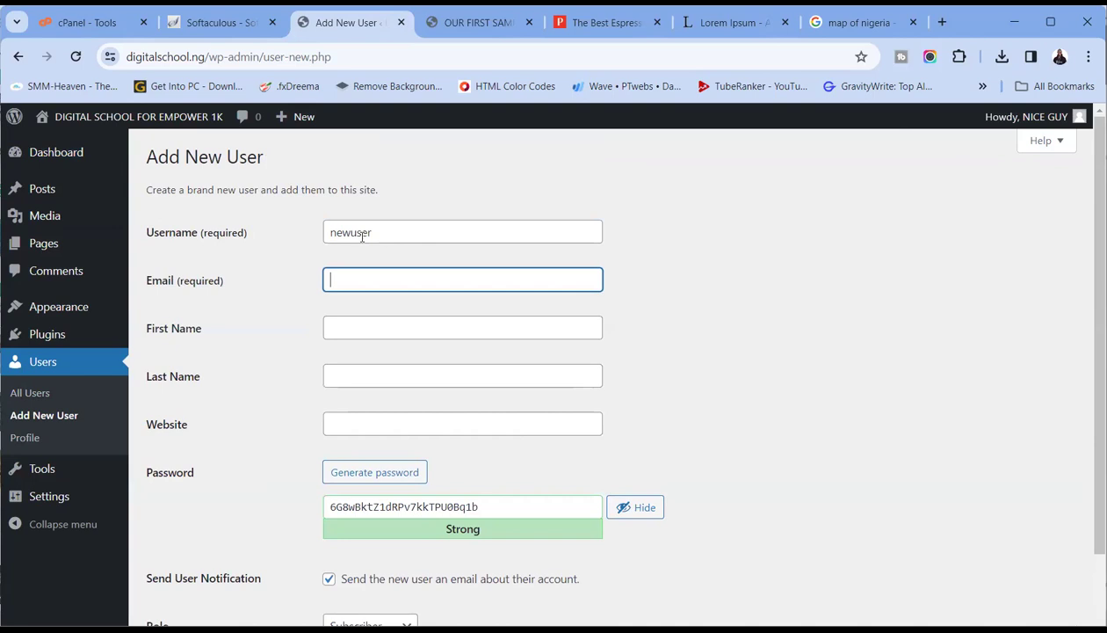
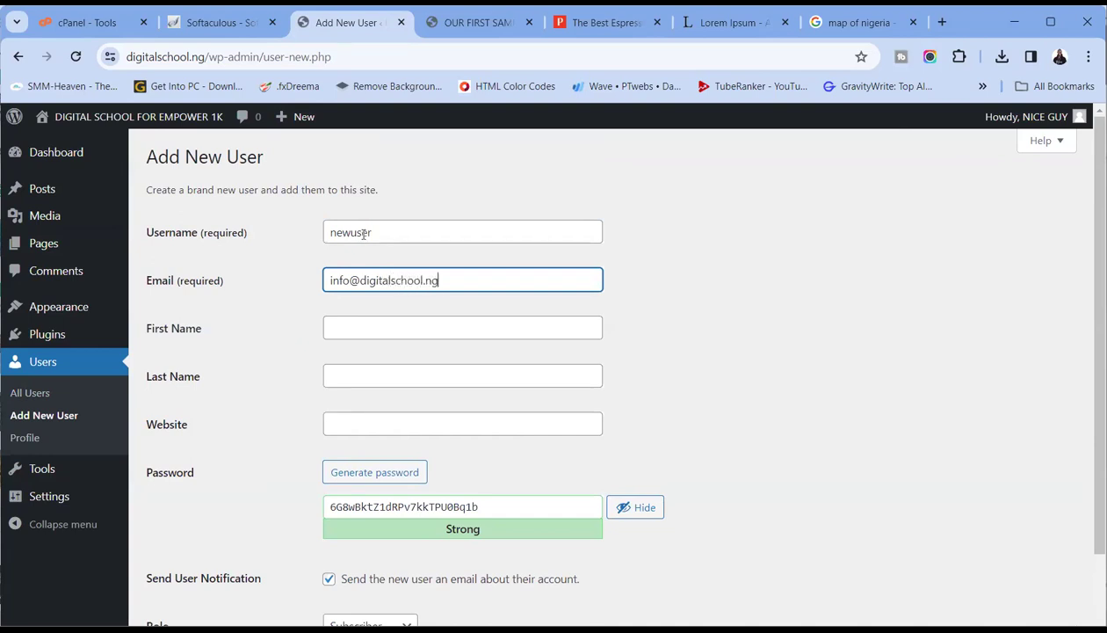
key("Tab")
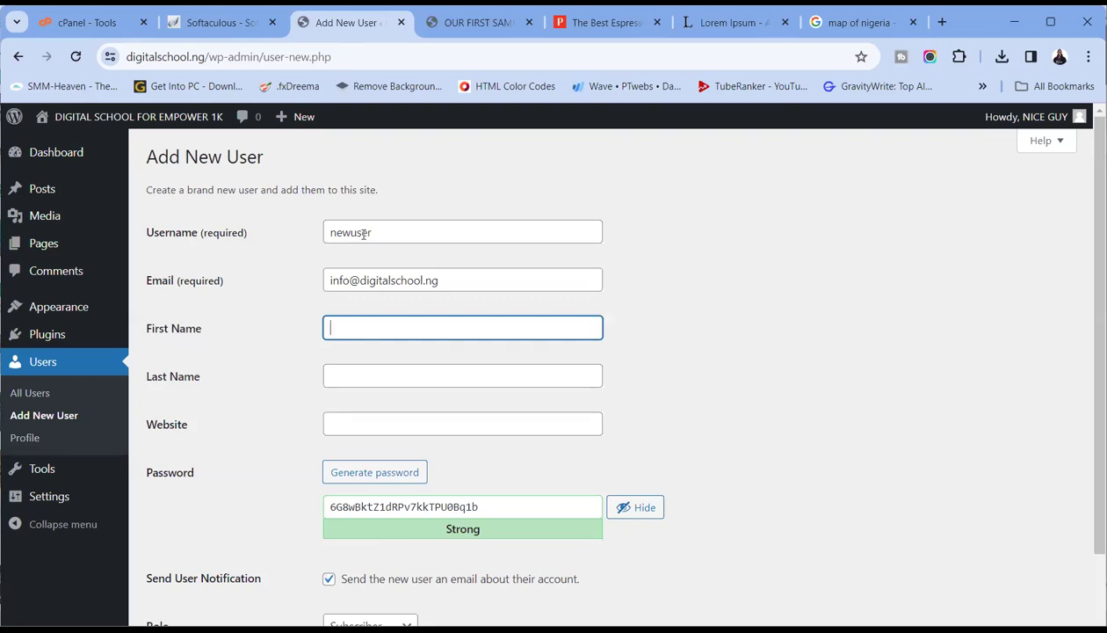
type("New")
key("Tab")
type("Guy")
key("Tab")
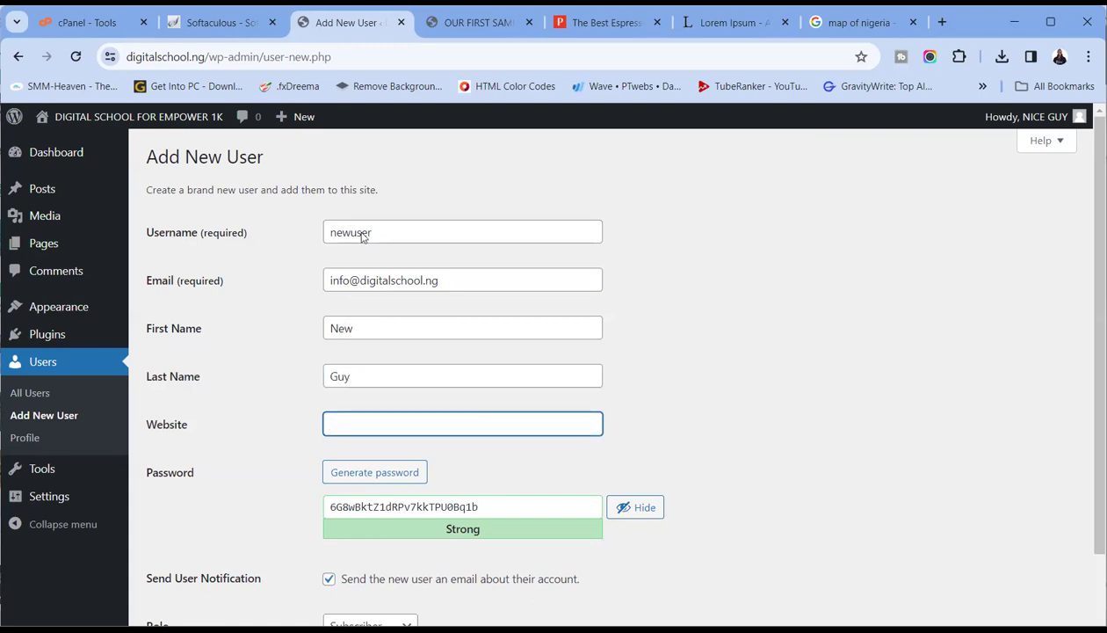
scroll(430, 499, "down", 2)
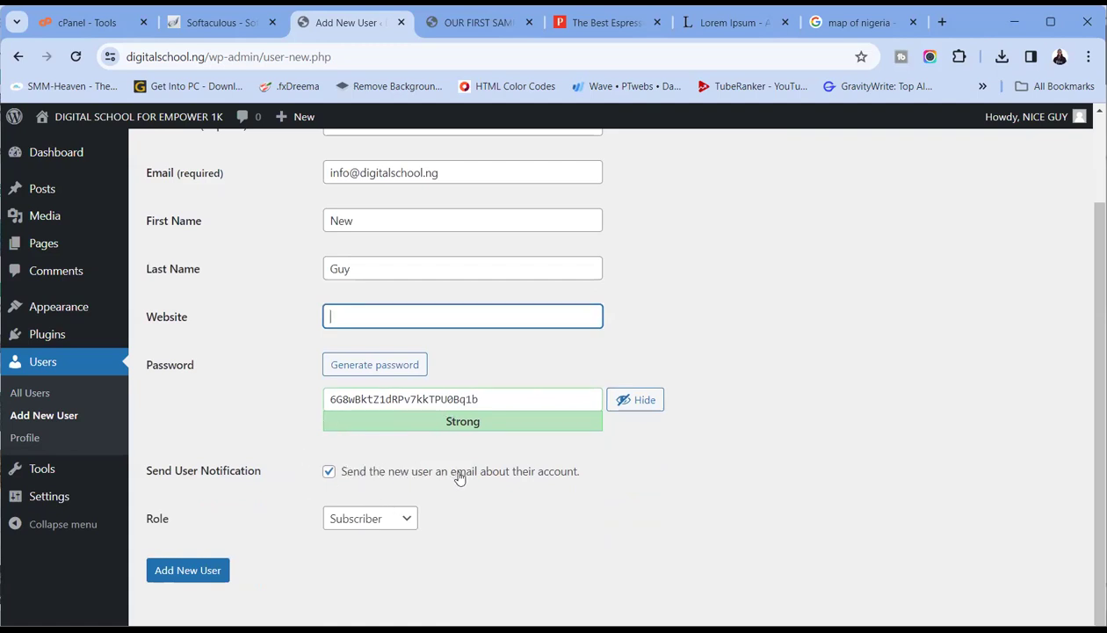
Change the new user's role from Subscriber to Editor and create the account.
left_click(401, 524)
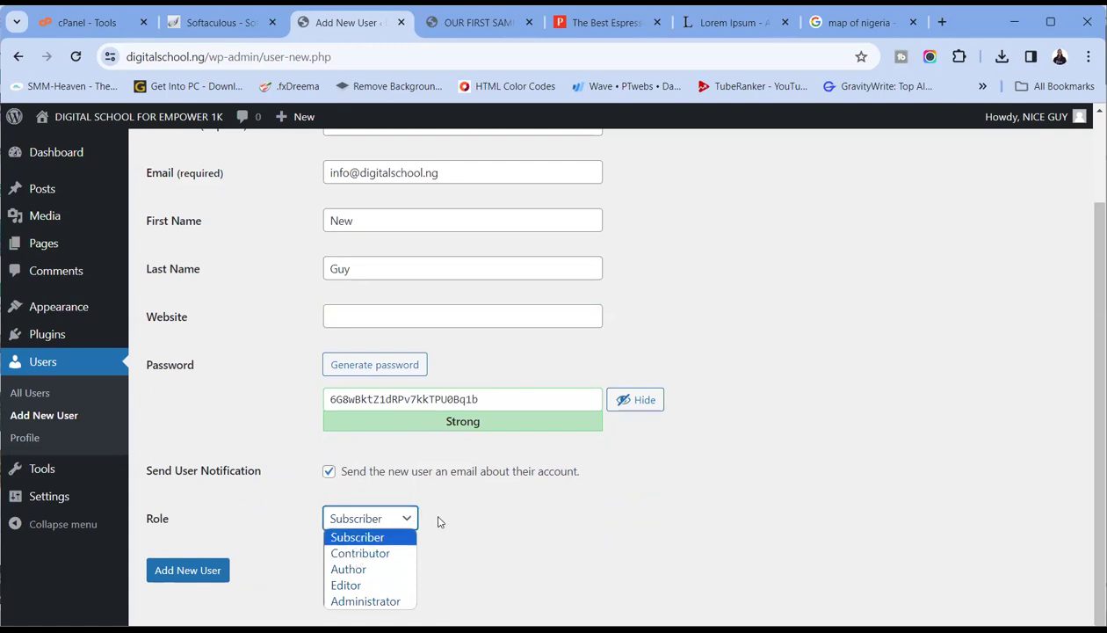
left_click(407, 520)
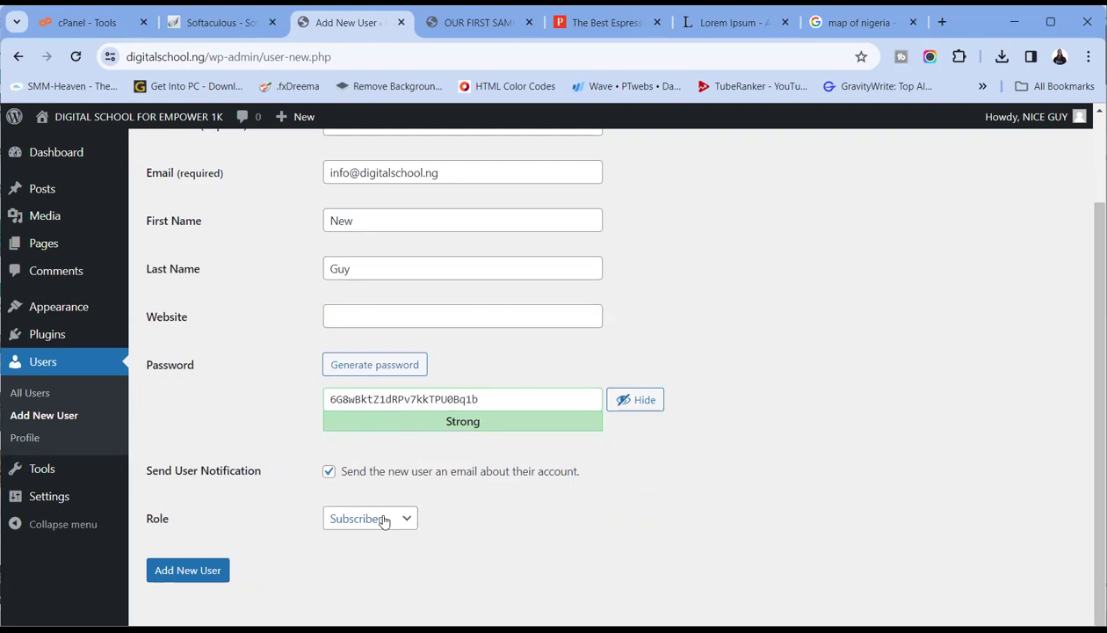
left_click(403, 522)
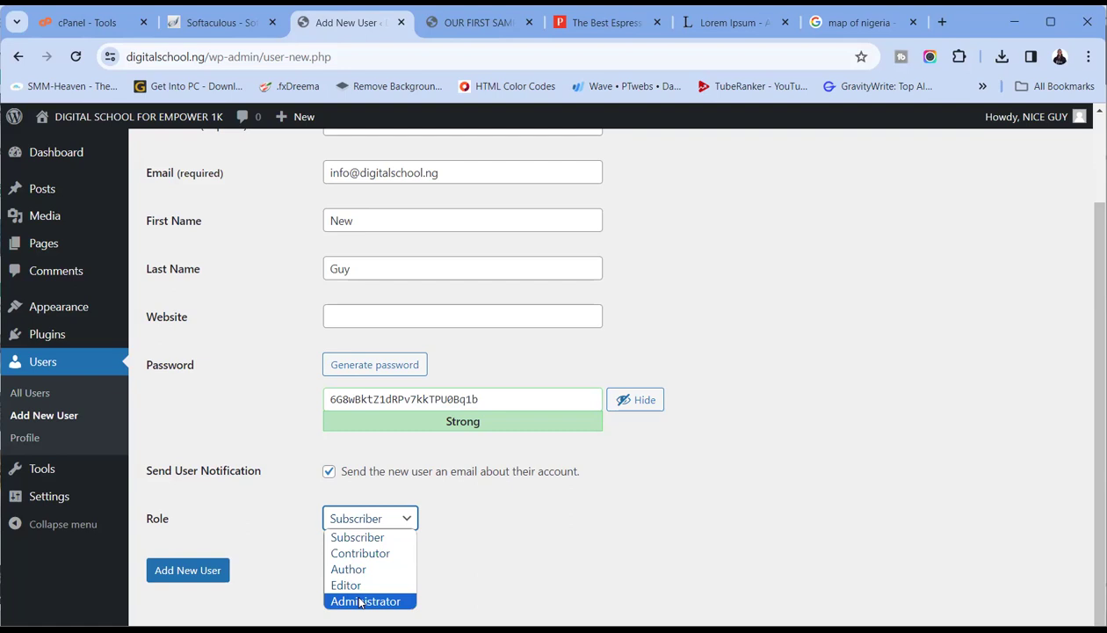
left_click(368, 541)
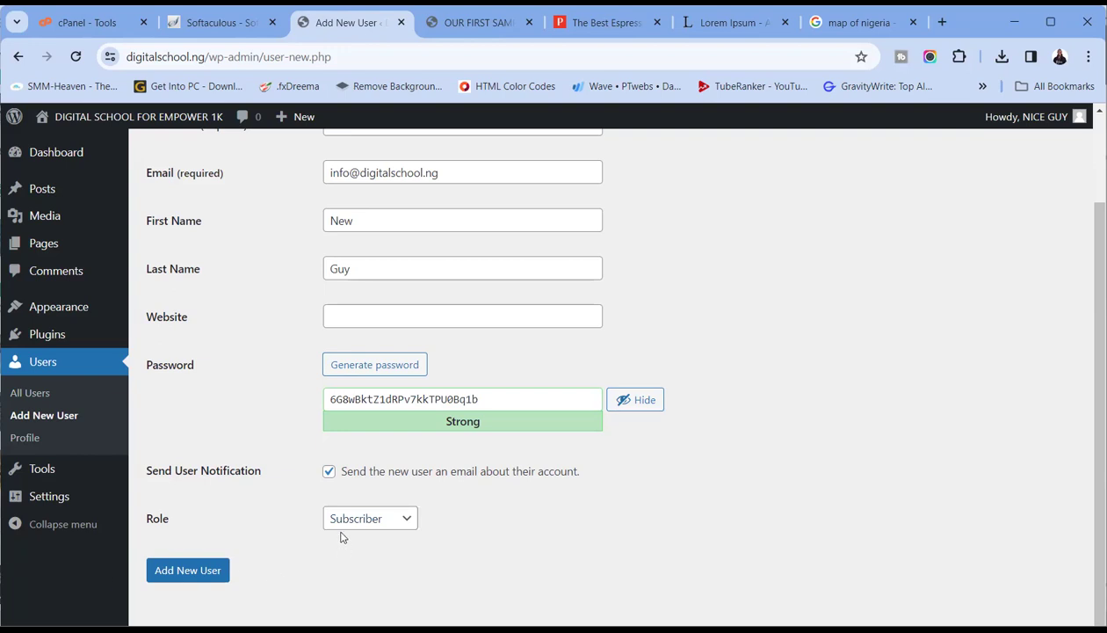
left_click(343, 524)
left_click(344, 587)
left_click(189, 579)
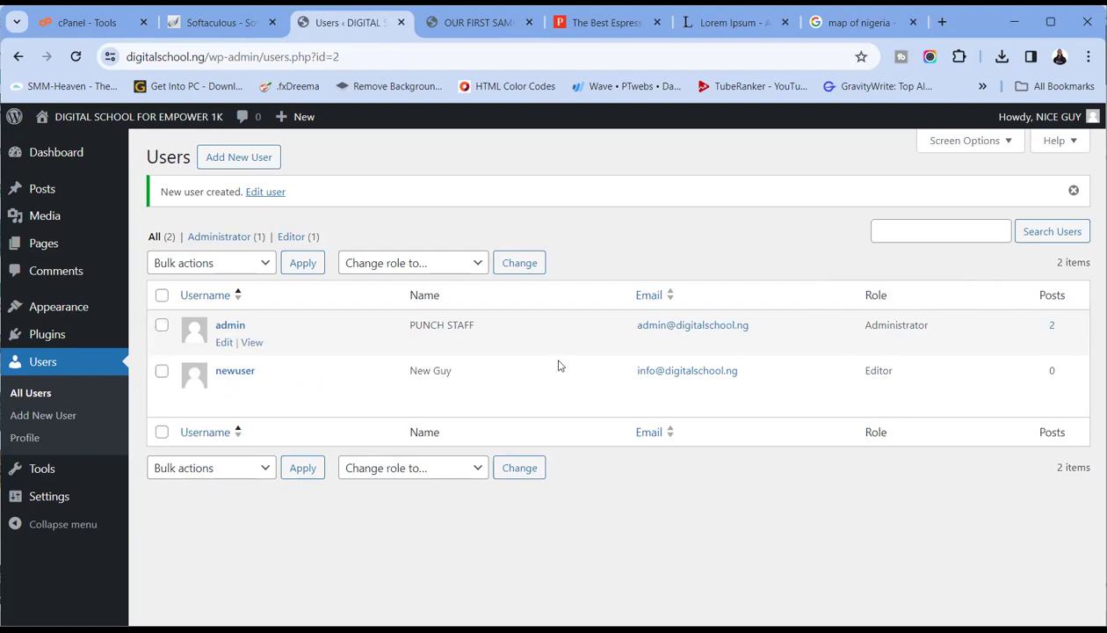
Show All Posts, listing OUR FIRST SAMPLE BLOG POST and Hello world!
left_click(40, 193)
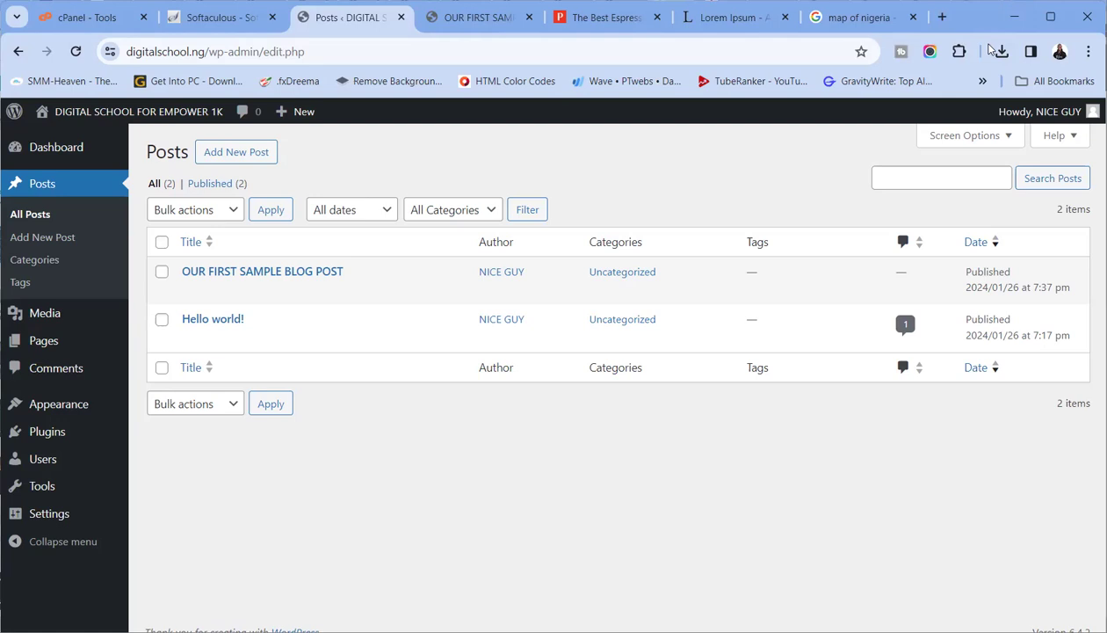
Reload the site's public homepage and scroll through it.
key("F5")
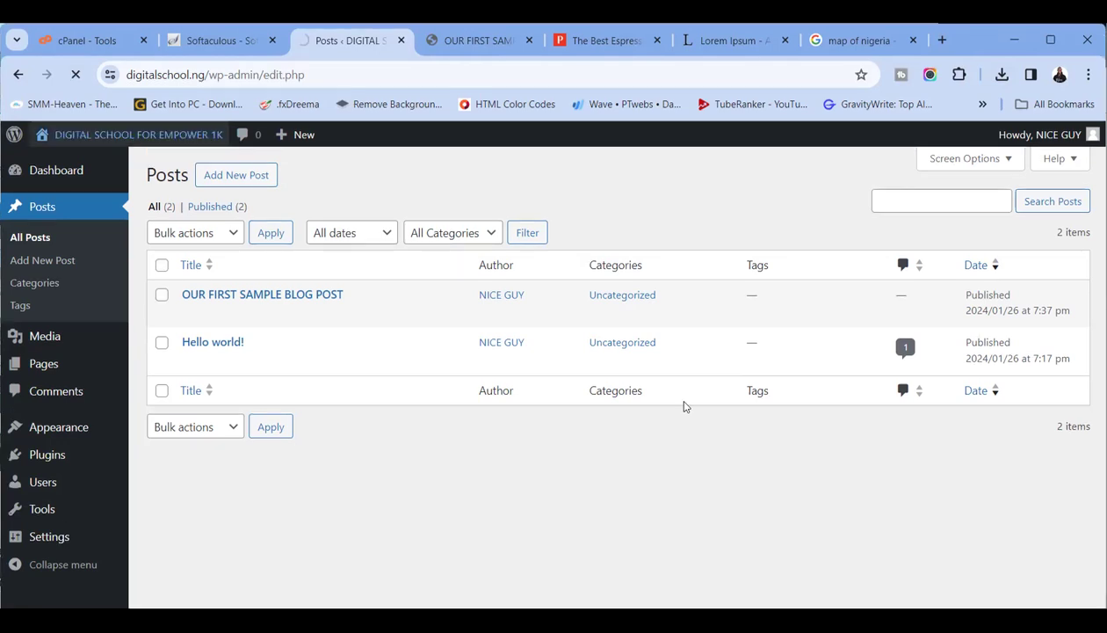
scroll(688, 409, "down", 2)
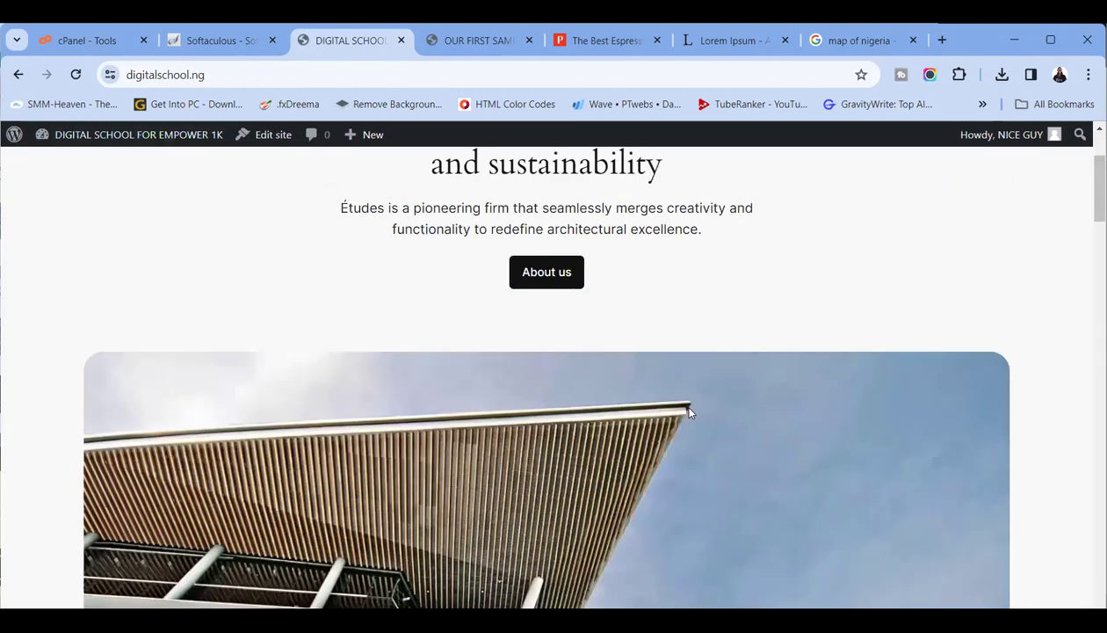
scroll(690, 411, "down", 20)
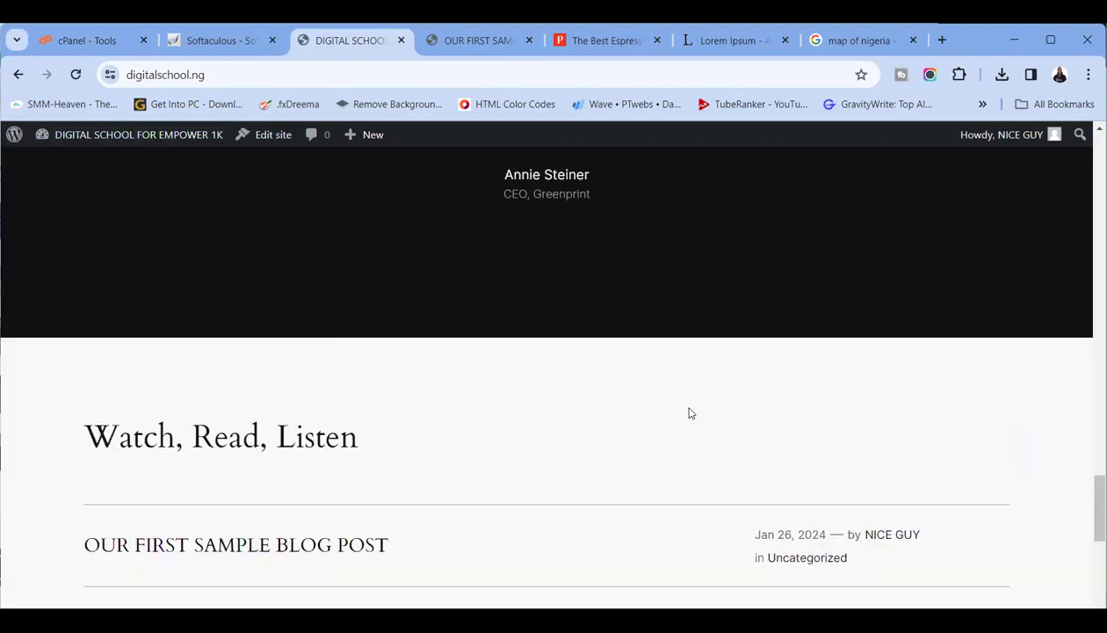
scroll(690, 413, "down", 5)
scroll(689, 413, "up", 8)
scroll(690, 414, "up", 20)
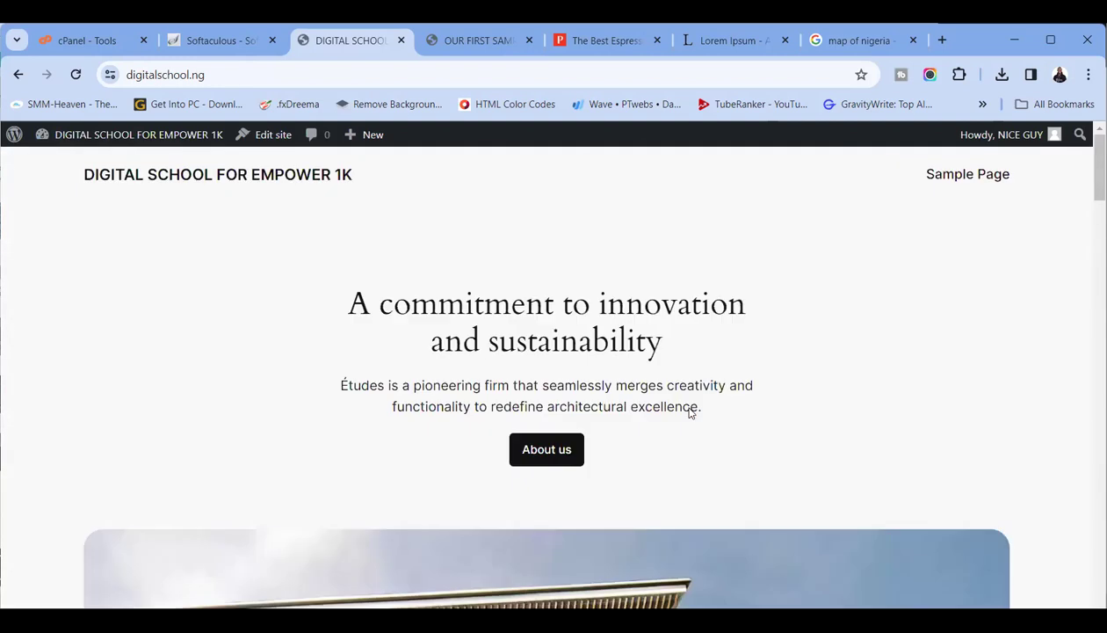
Close the Lorem Ipsum, Nigeria map search and Punch article tabs, returning to the site tab.
left_click(784, 40)
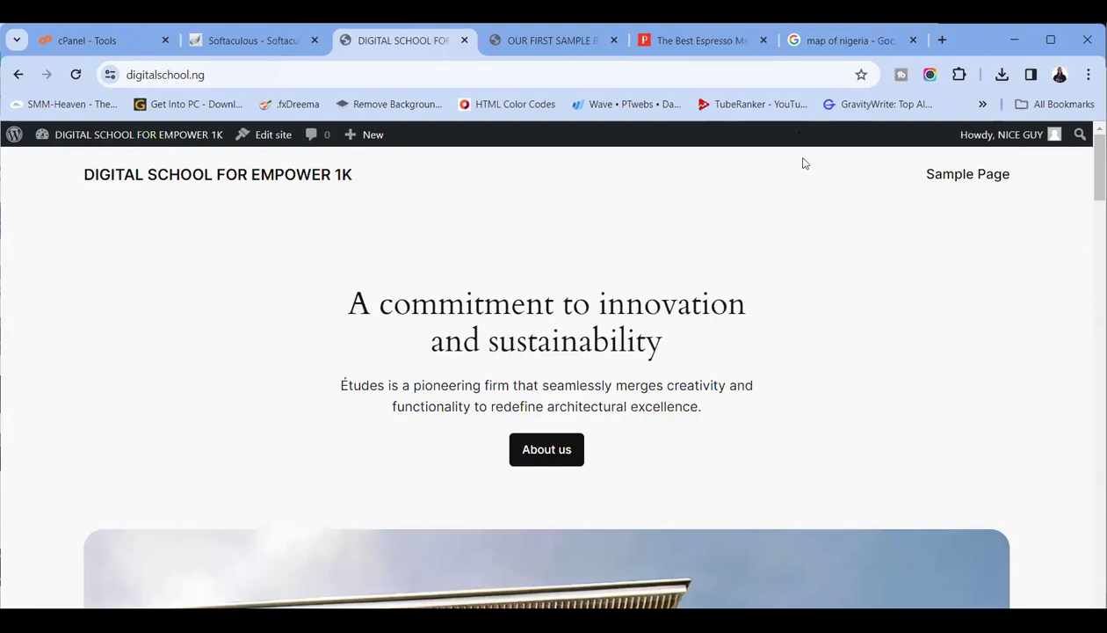
left_click(854, 44)
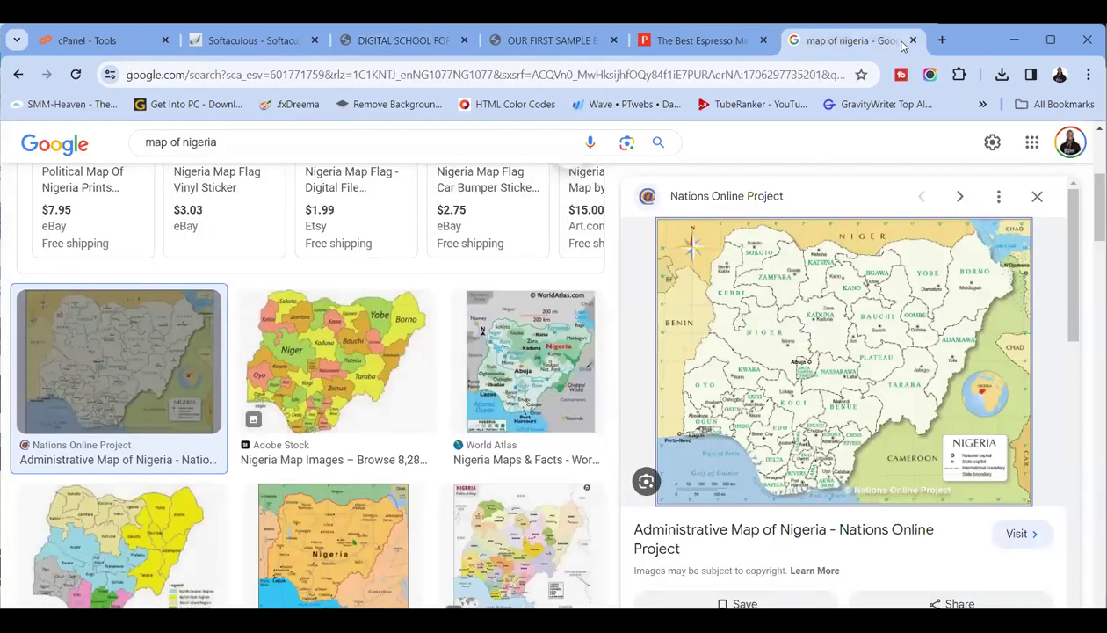
left_click(913, 41)
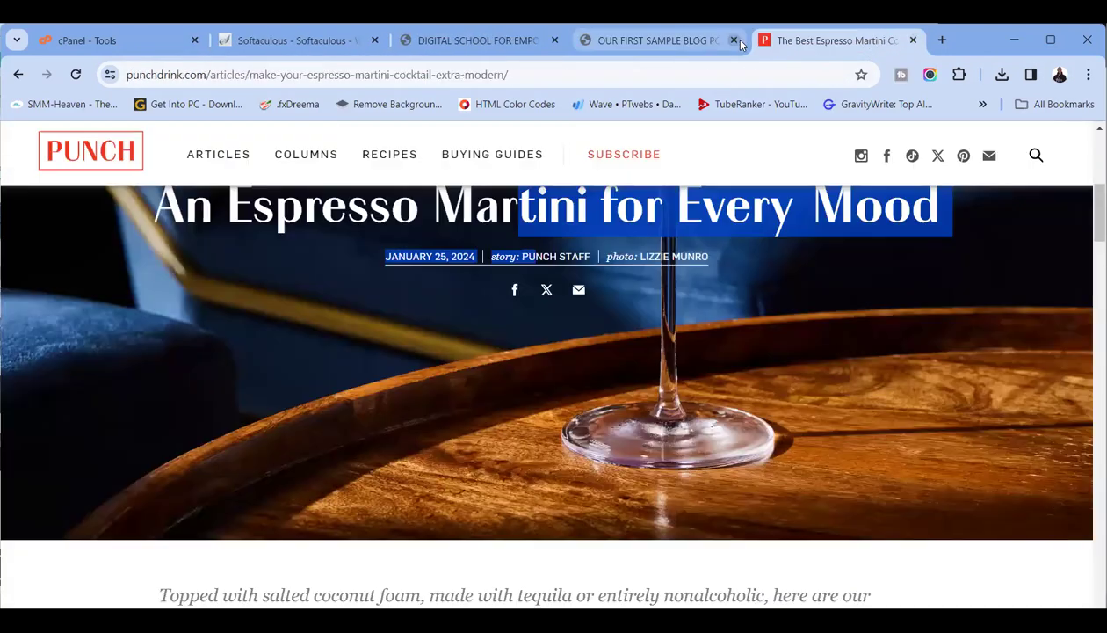
left_click(913, 40)
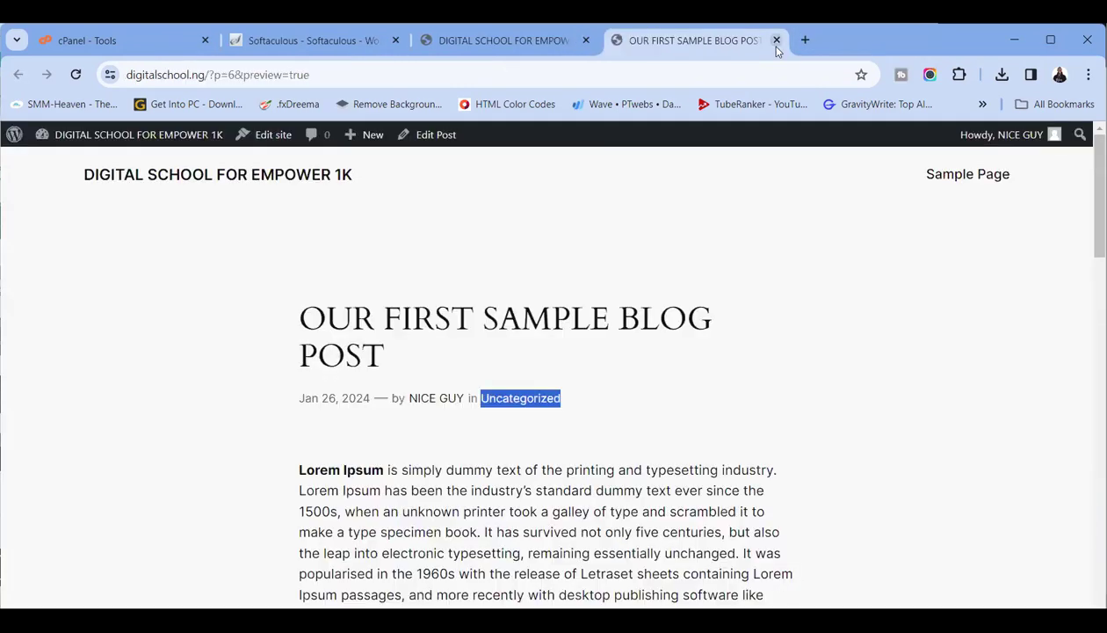
left_click(551, 51)
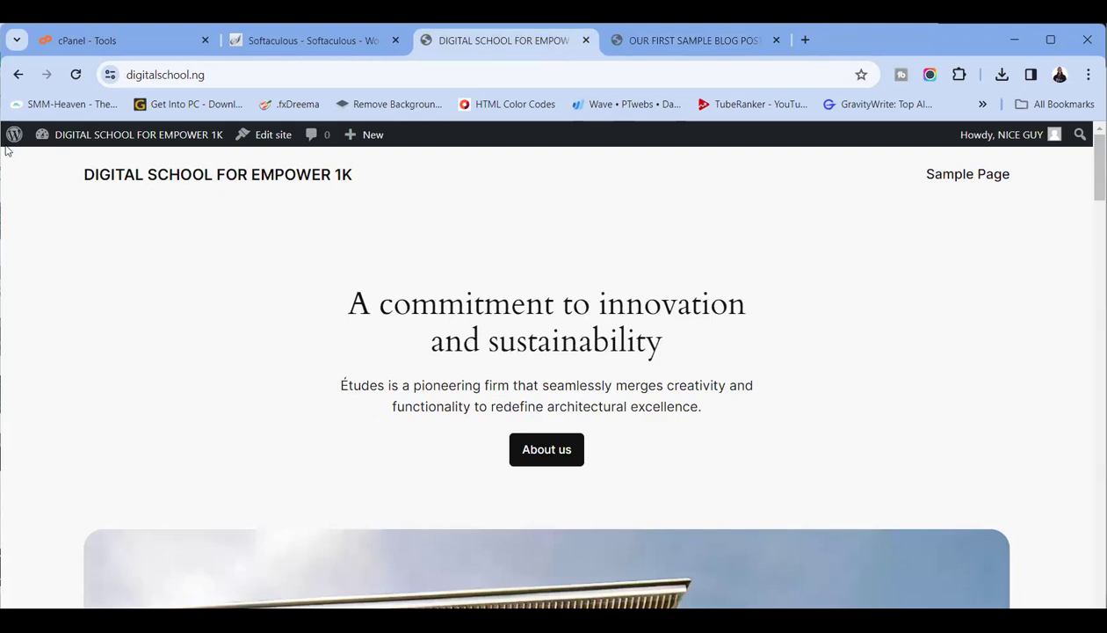
Return to the wp-admin Dashboard from the admin bar's site-name menu.
left_click(141, 136)
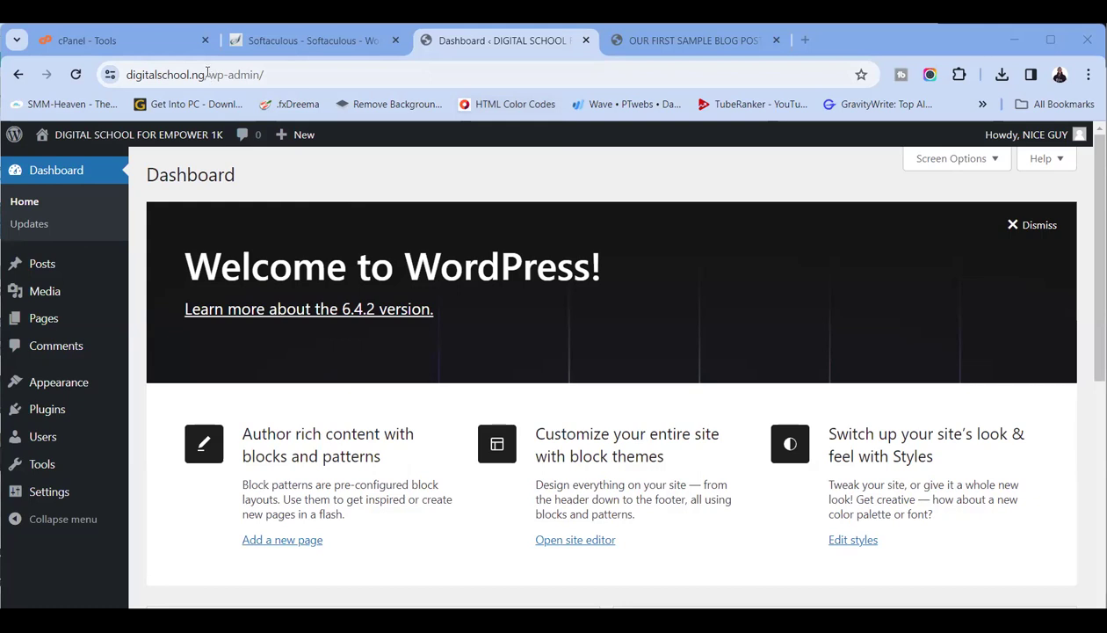
left_click_drag(206, 75, 128, 76)
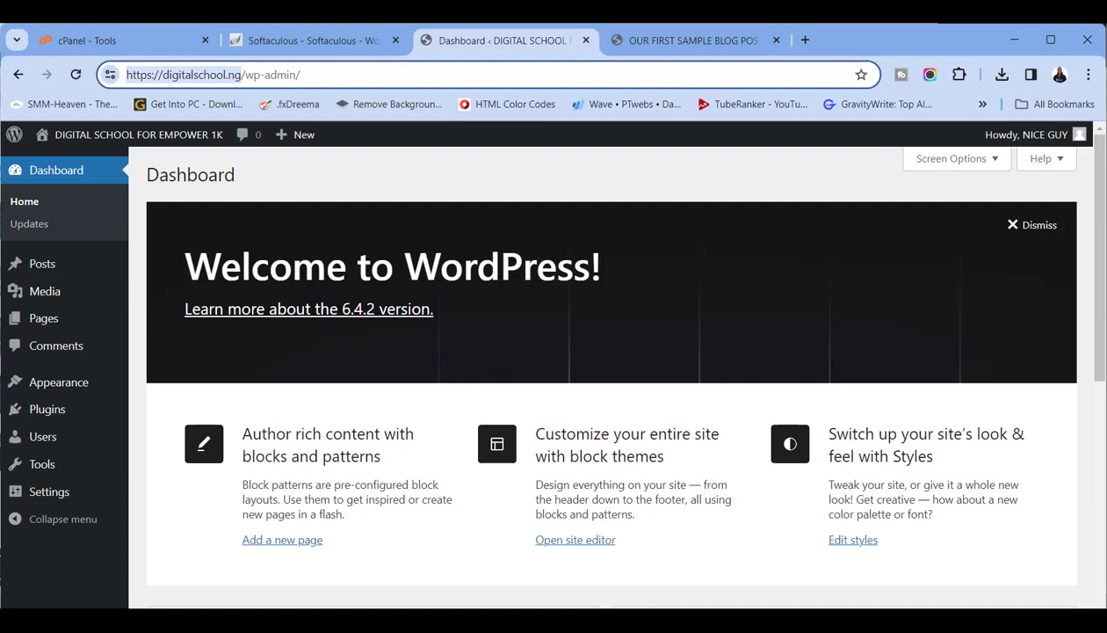
left_click(665, 456)
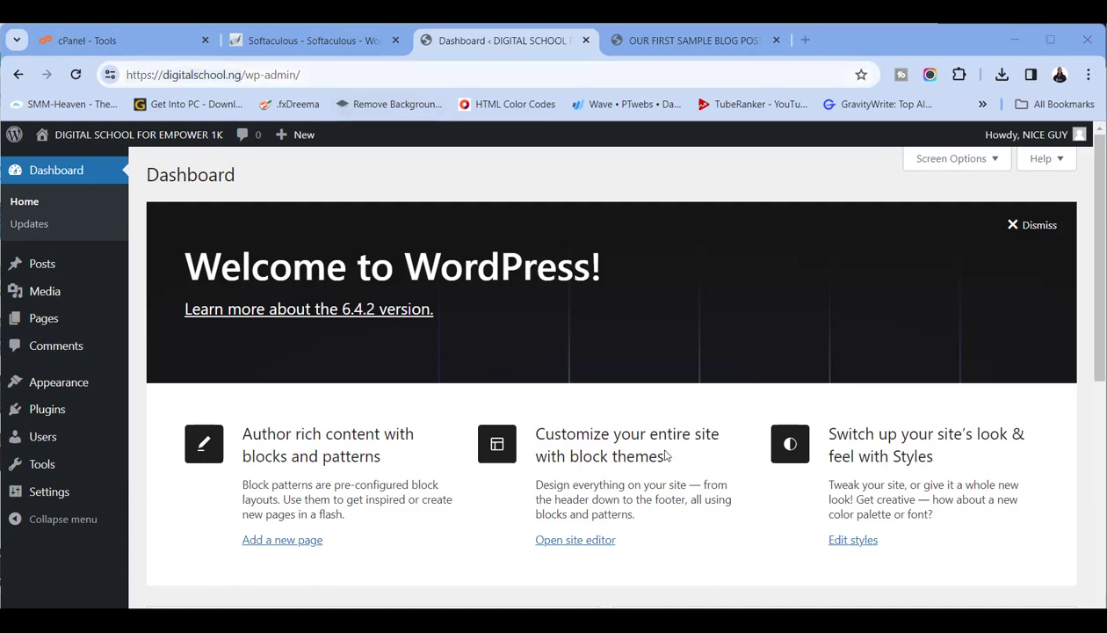